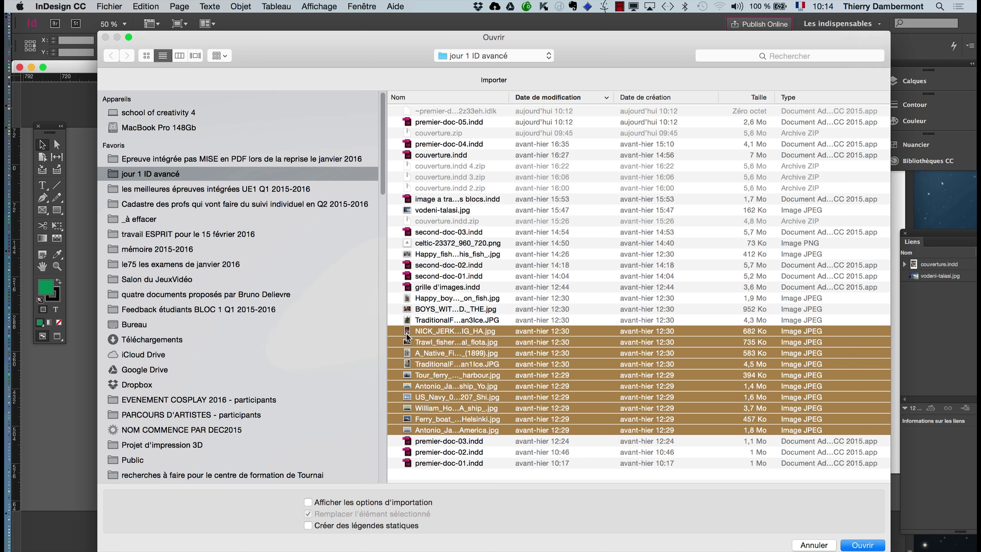
Drop the images loaded for placing and move the floating Tools panel off the pasteboard to the spread's outer edge.
{"action": "left_click", "coordinate": [869, 545]}
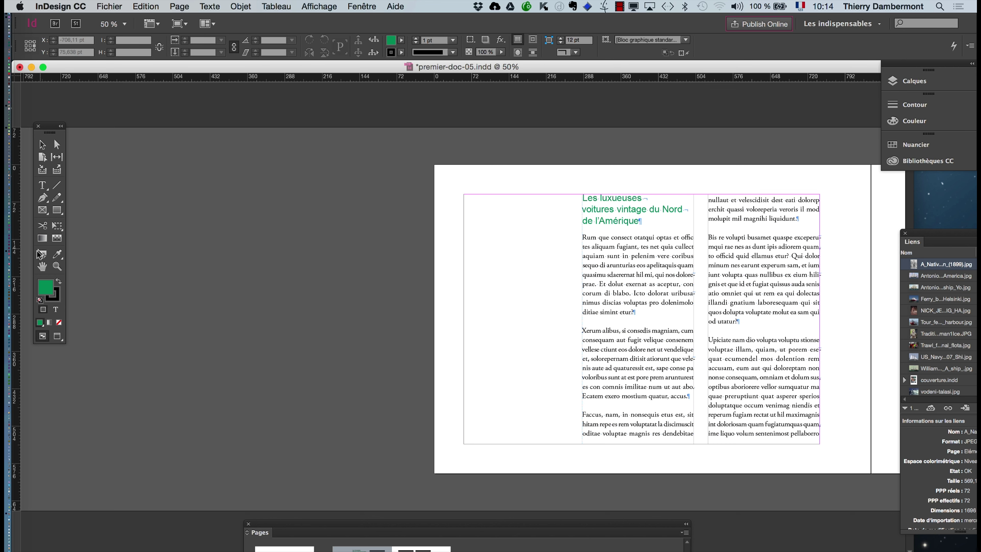
{"action": "left_click", "coordinate": [42, 266]}
{"action": "scroll", "coordinate": [270, 299], "scroll_direction": "left", "scroll_amount": 2}
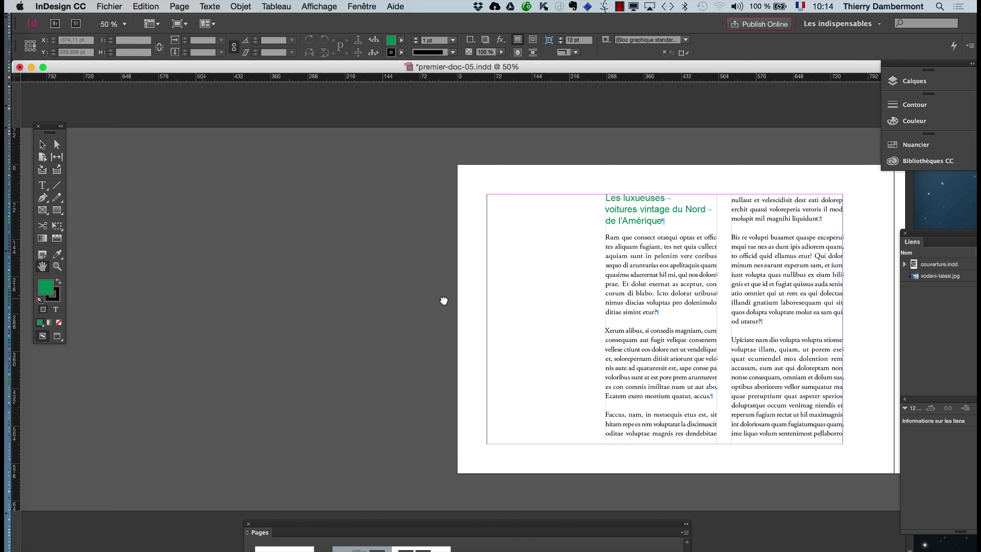
{"action": "left_click_drag", "start_coordinate": [51, 130], "coordinate": [493, 113]}
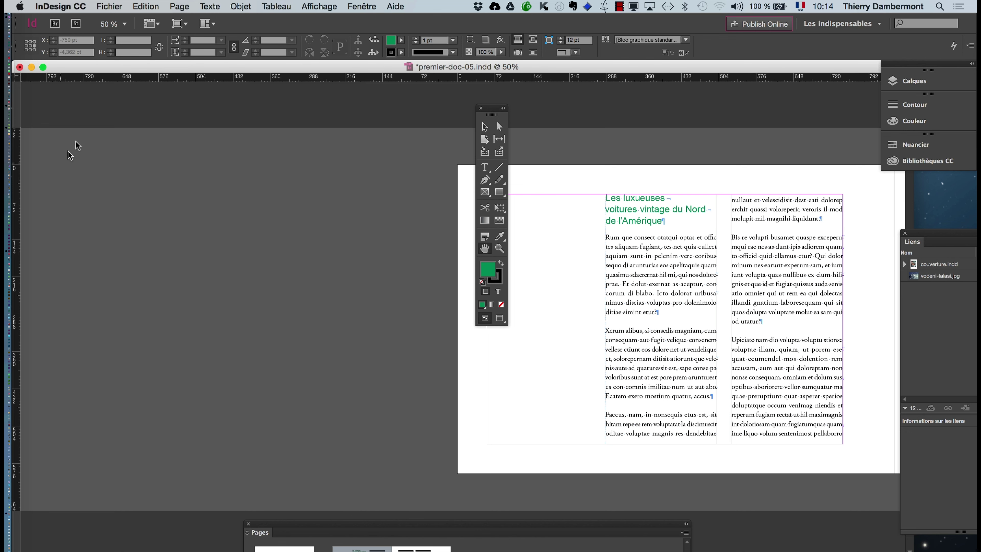
{"action": "left_click", "coordinate": [108, 7]}
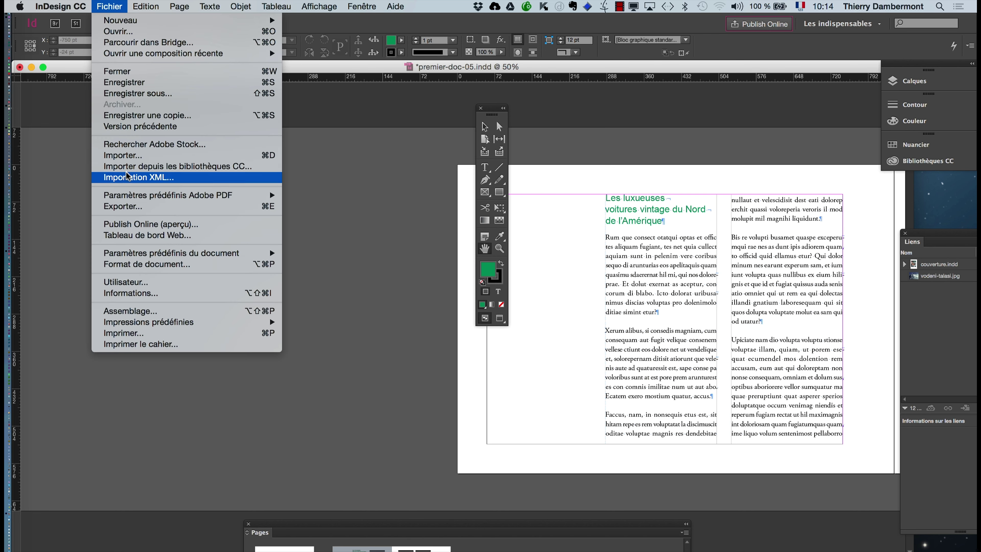
{"action": "left_click", "coordinate": [129, 154]}
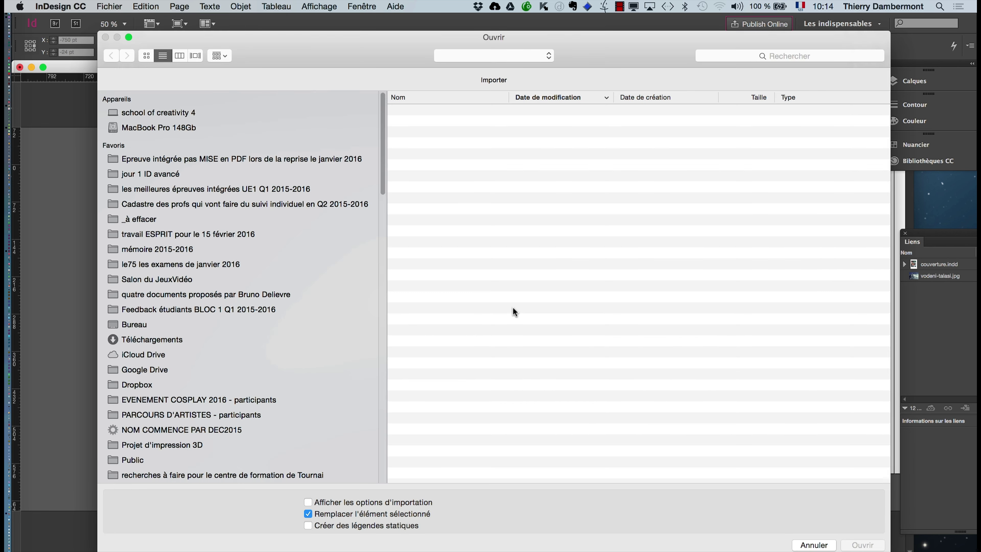
{"action": "left_click", "coordinate": [442, 299]}
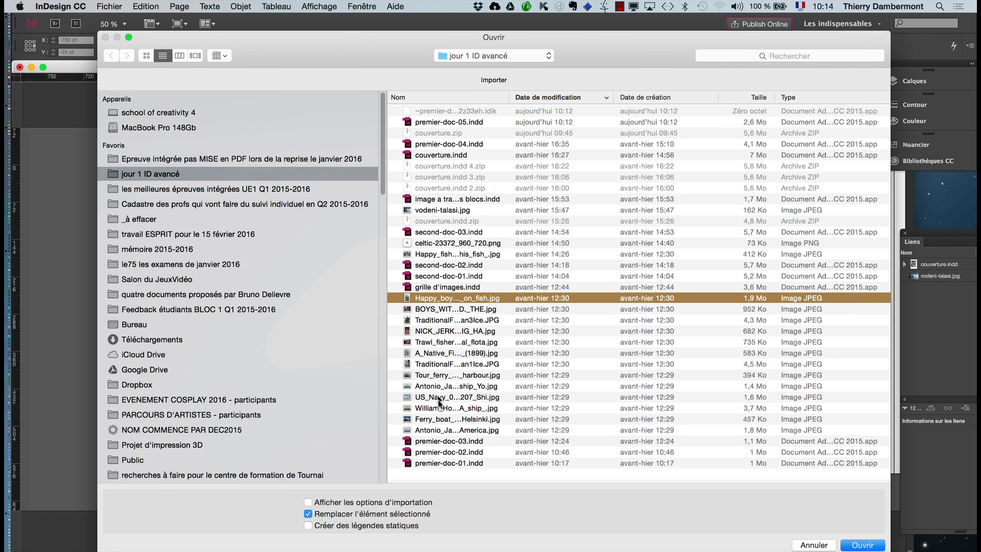
{"action": "left_click", "coordinate": [440, 407], "text": "shift"}
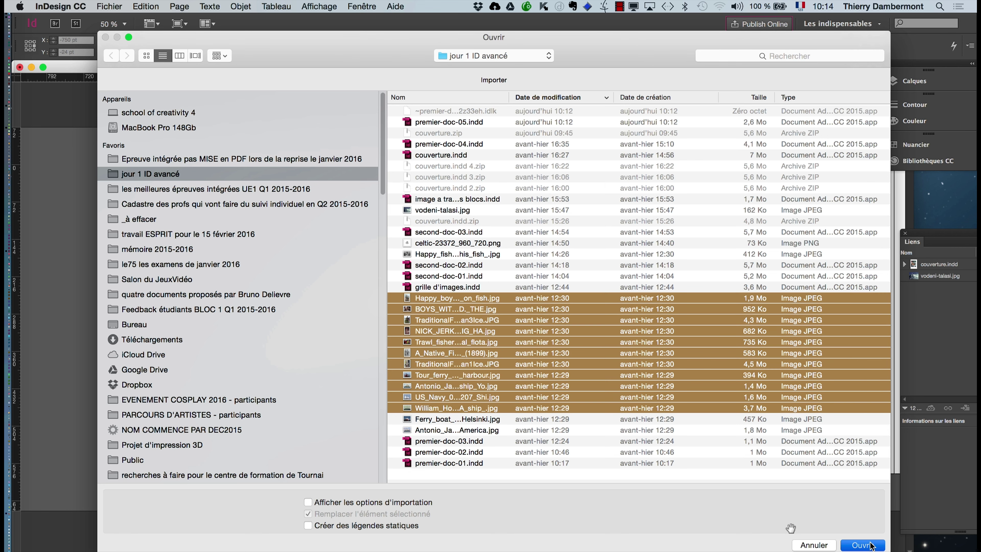
{"action": "left_click", "coordinate": [861, 545]}
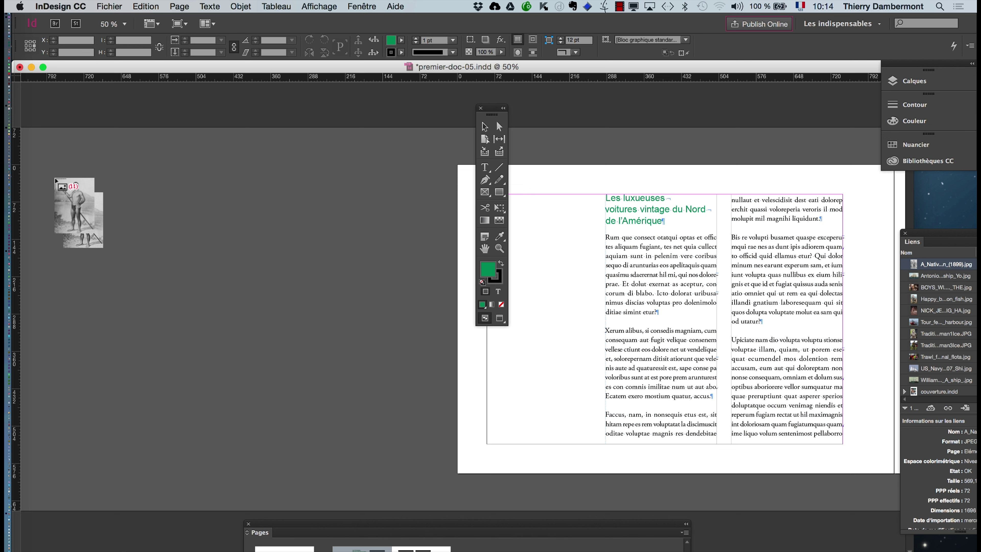
Place the loaded images on the pasteboard as a two-column, six-row grid about 664 × 572 pt and delete them.
{"action": "left_click_drag", "start_coordinate": [54, 169], "coordinate": [398, 463]}
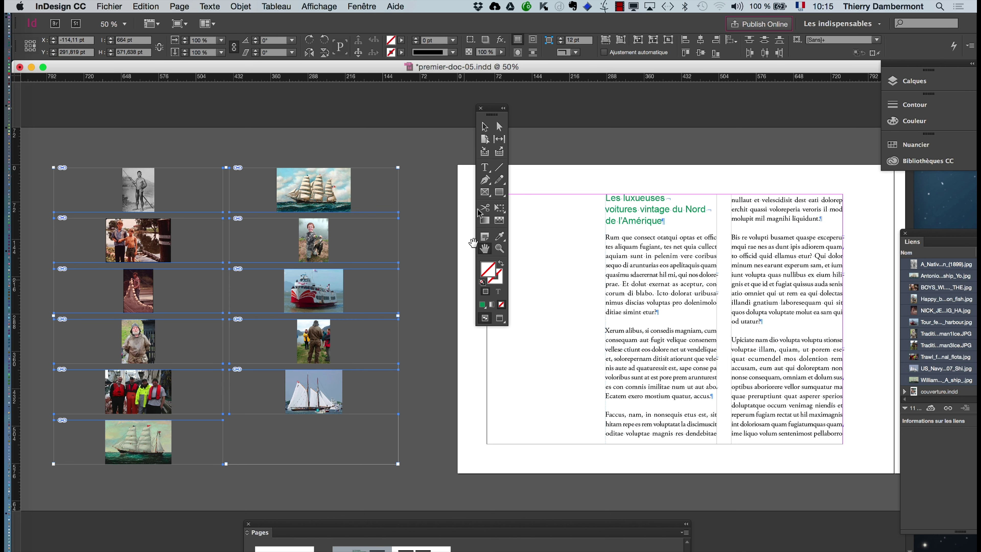
{"action": "left_click", "coordinate": [485, 128]}
{"action": "key", "text": "Delete"}
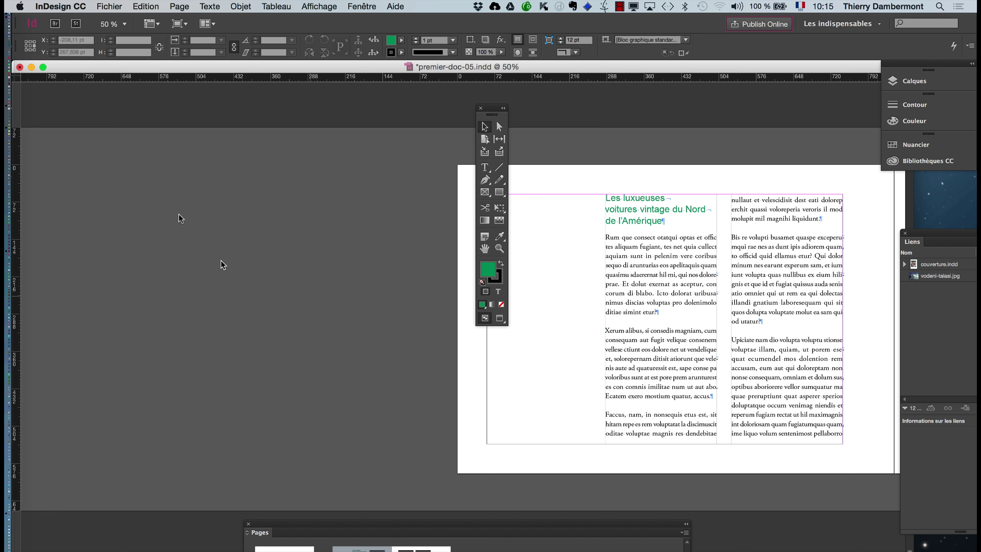
In the Interface preferences, turn off matching the pasteboard to the colour theme.
{"action": "left_click", "coordinate": [71, 7]}
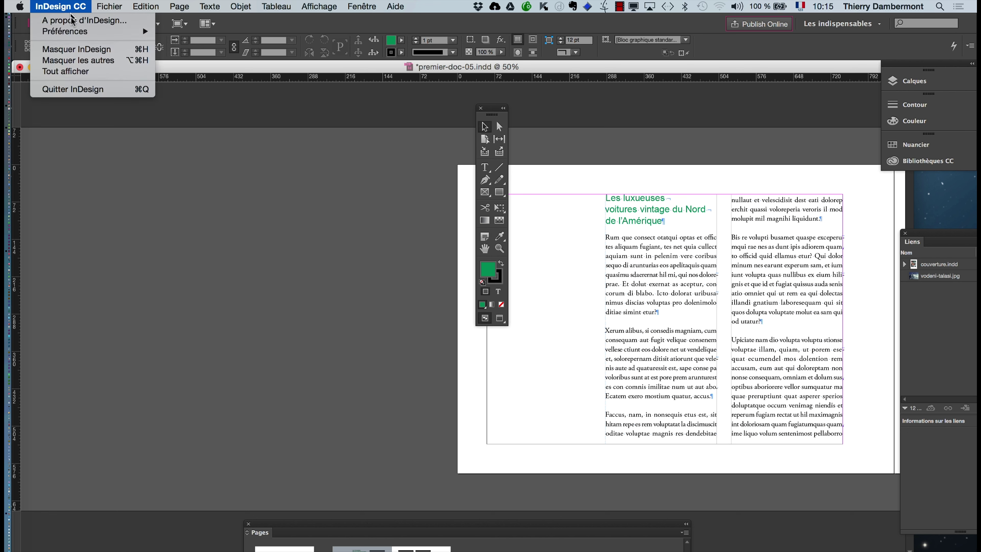
{"action": "mouse_move", "coordinate": [77, 38]}
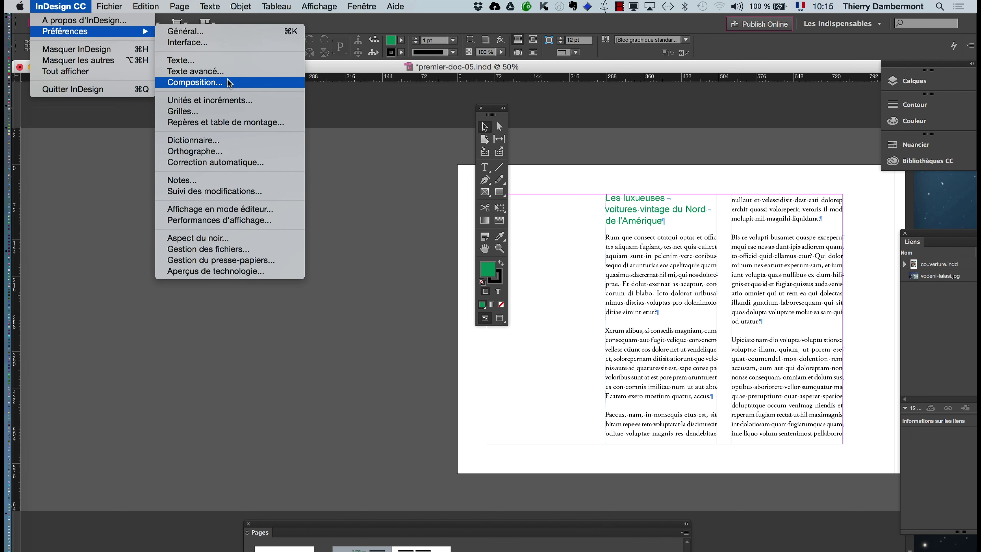
{"action": "left_click", "coordinate": [223, 46]}
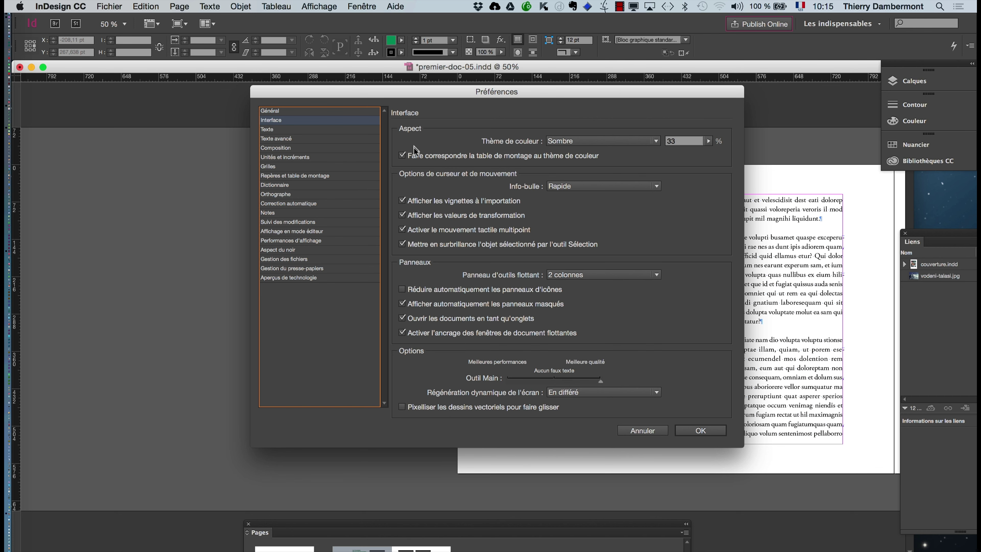
{"action": "key", "text": "alt"}
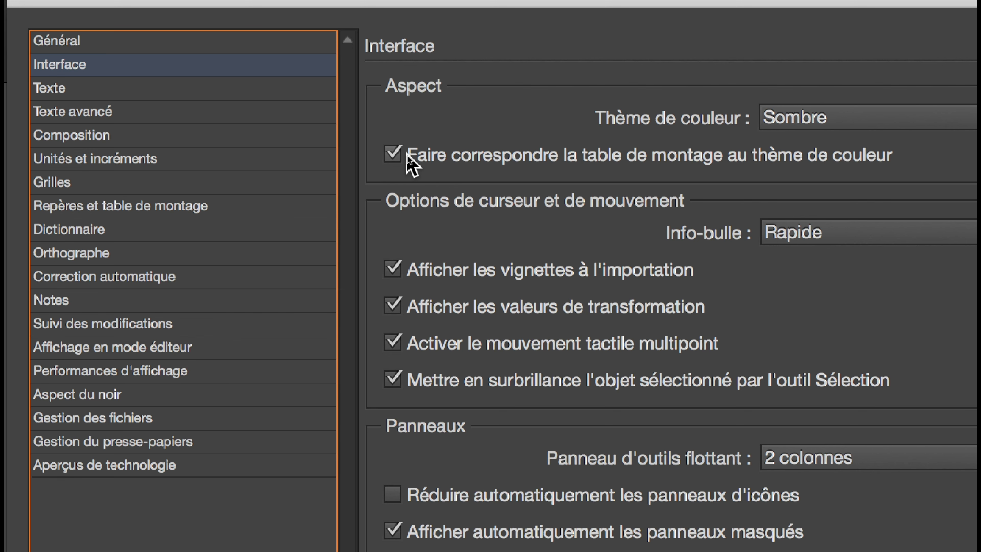
{"action": "left_click", "coordinate": [462, 158]}
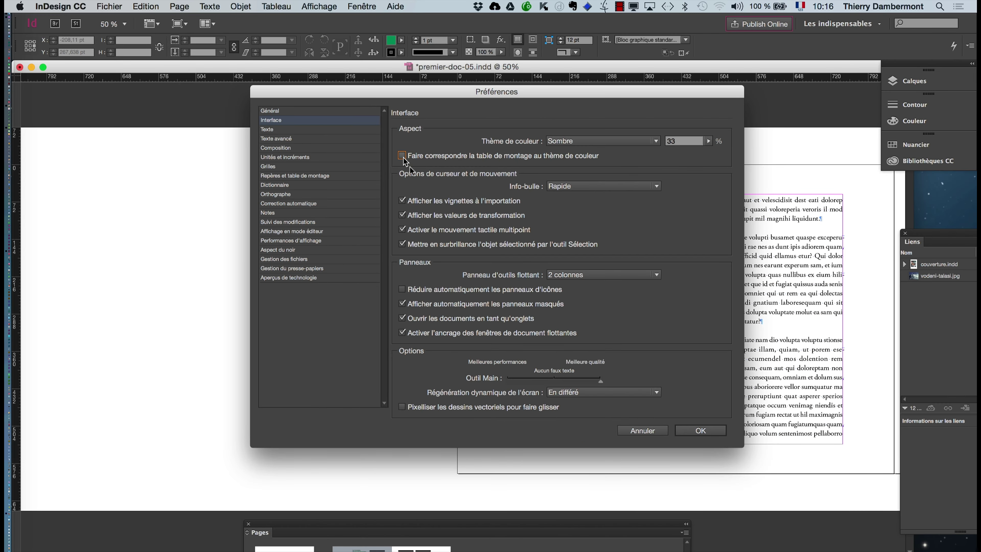
{"action": "left_click", "coordinate": [700, 430]}
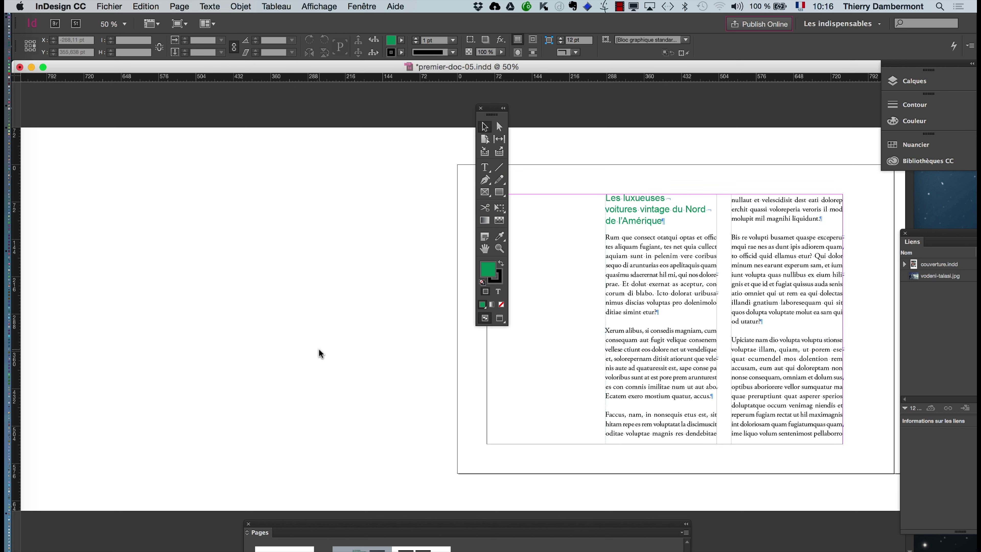
Load the ten JPEG images from Happy_boy to US_Navy in the jour 1 ID avancé folder for placing.
{"action": "left_click", "coordinate": [109, 6]}
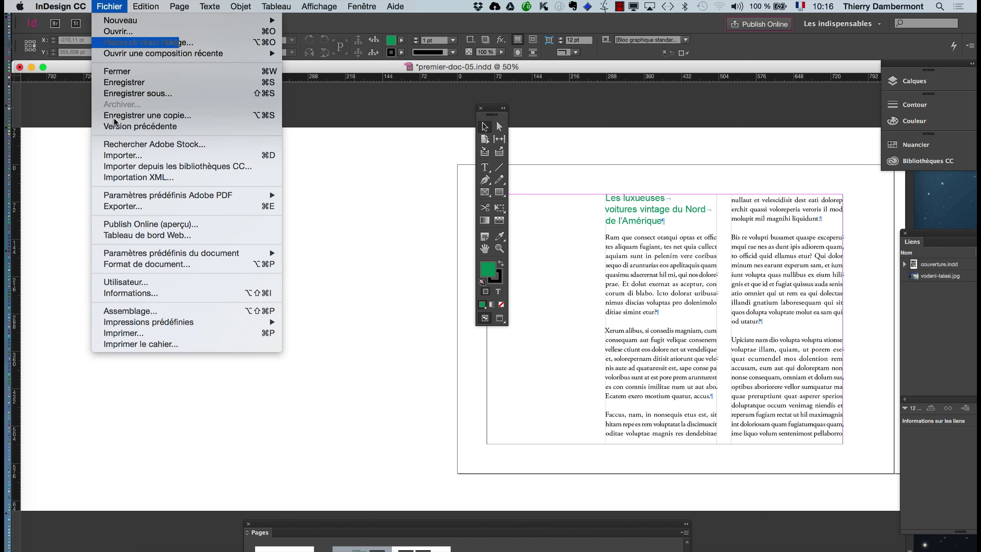
{"action": "left_click", "coordinate": [117, 155]}
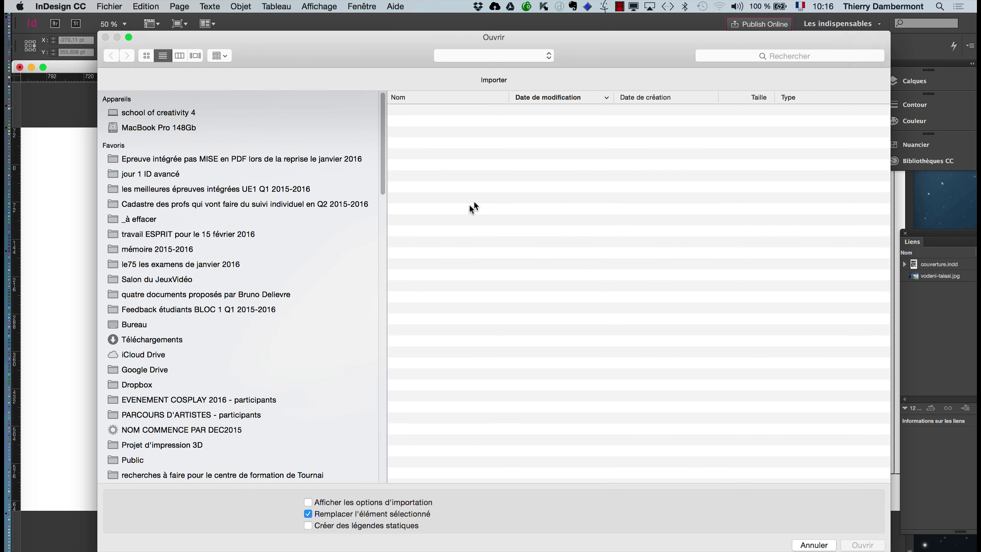
{"action": "left_click", "coordinate": [451, 297]}
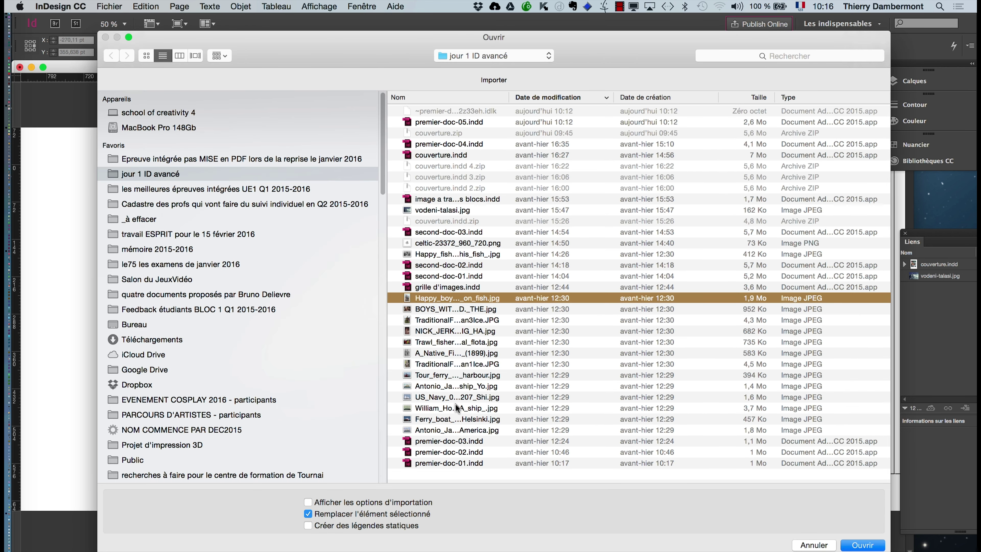
{"action": "left_click", "coordinate": [455, 398], "text": "shift"}
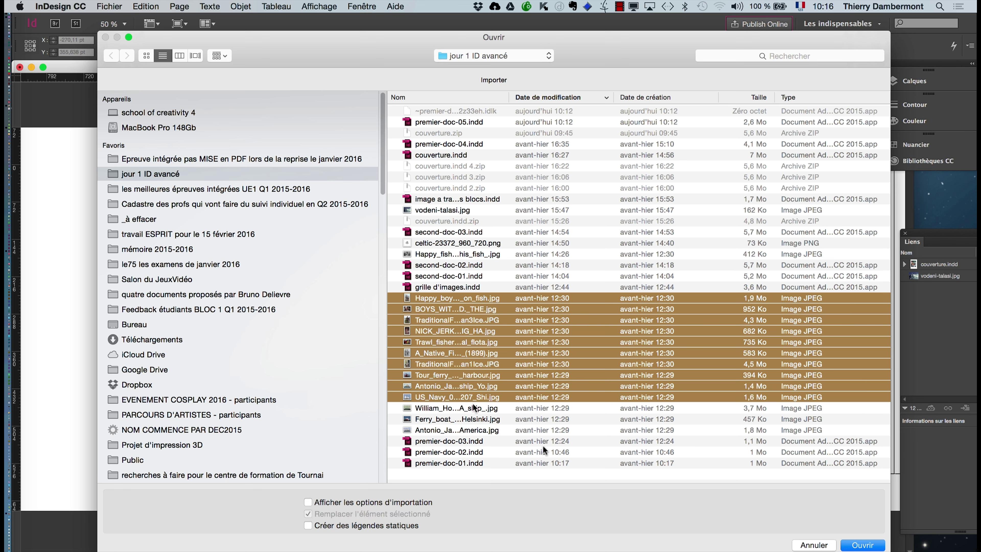
{"action": "left_click", "coordinate": [844, 546]}
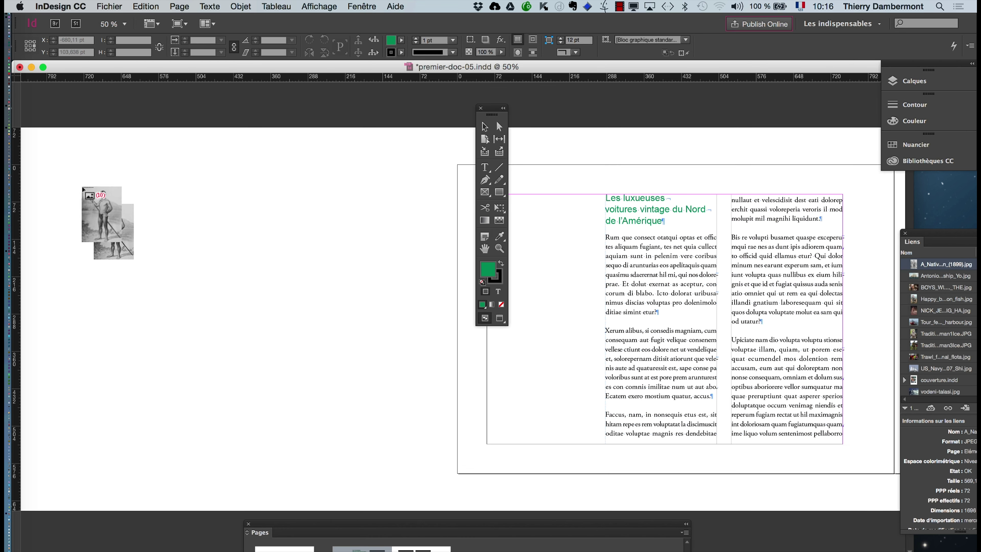
Place the images on the pasteboard as a three-by-three grid about 706 × 470 pt and discard the leftover loaded image.
{"action": "left_click_drag", "start_coordinate": [58, 156], "coordinate": [385, 397]}
{"action": "key", "text": "Up"}
{"action": "key", "text": "Up"}
{"action": "key", "text": "Right"}
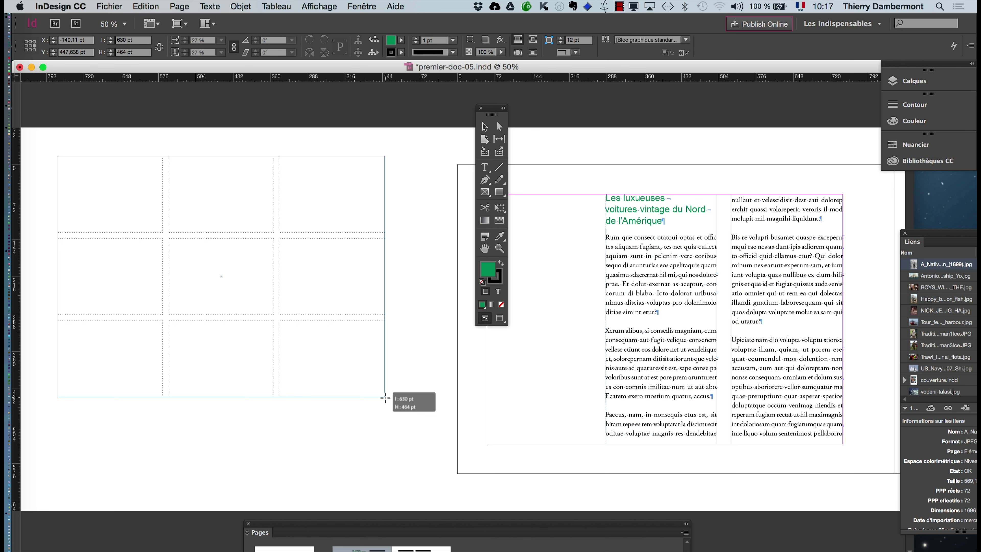
{"action": "left_click_drag", "start_coordinate": [385, 398], "coordinate": [424, 400]}
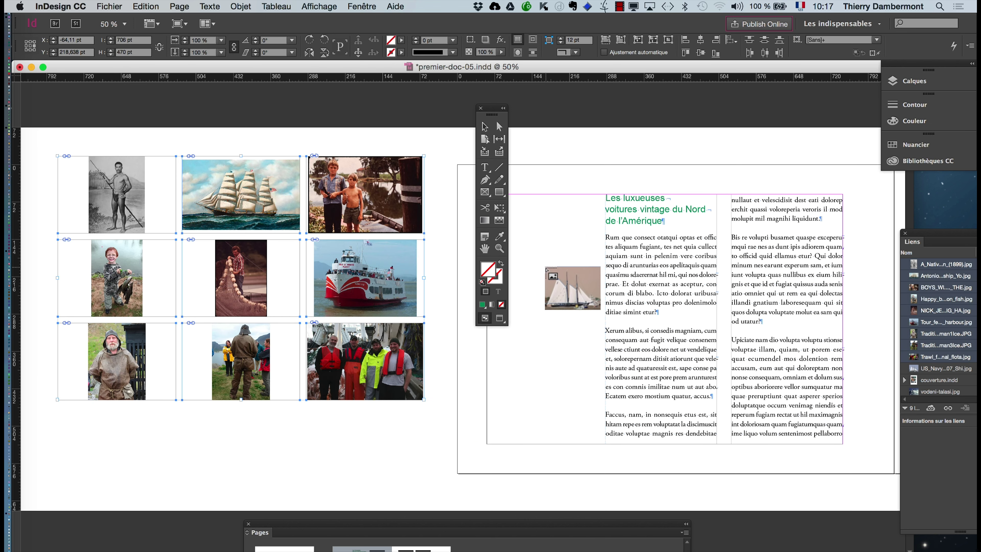
{"action": "key", "text": "Escape"}
{"action": "key", "text": "Escape"}
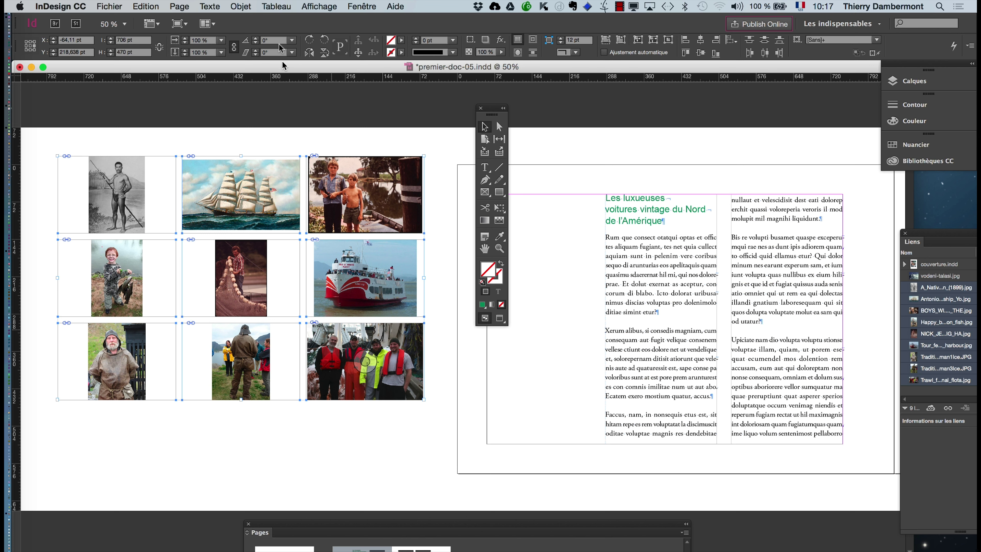
Fit the nine grid images so they fill their frames proportionally.
{"action": "left_click", "coordinate": [240, 6]}
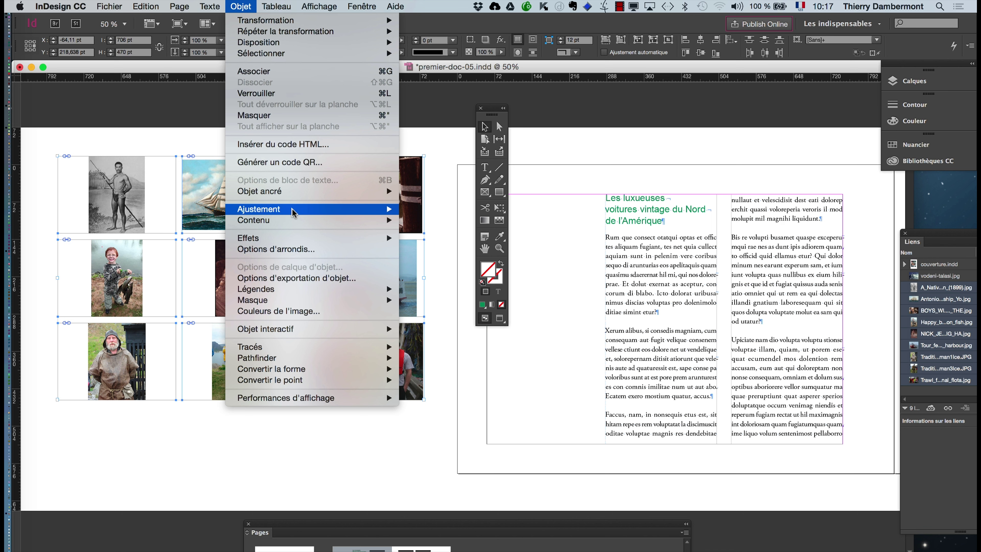
{"action": "mouse_move", "coordinate": [297, 209]}
{"action": "left_click", "coordinate": [416, 213]}
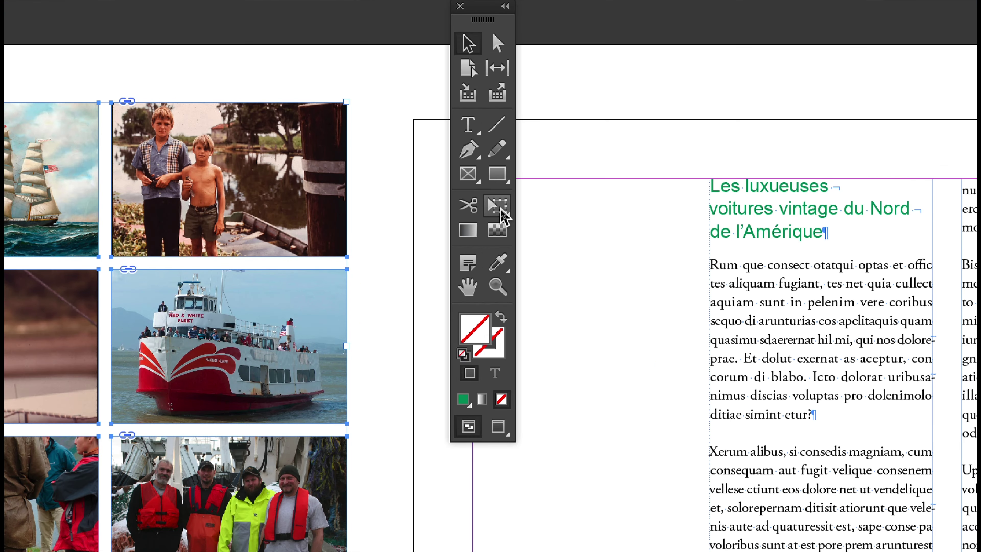
Scale the whole image grid down with the Free Transform tool to about 495 × 330 pt, keeping its lower-left corner in place.
{"action": "left_click", "coordinate": [501, 211]}
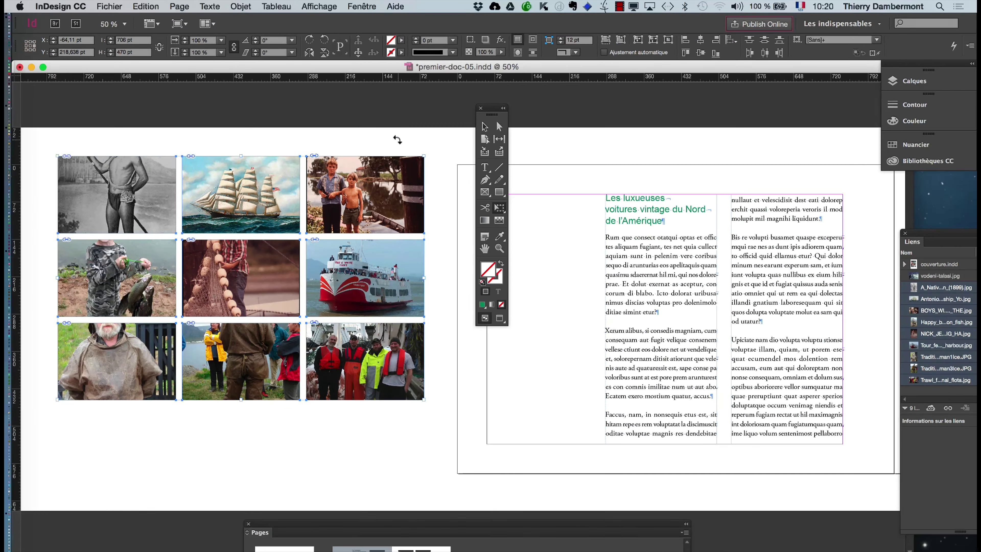
{"action": "left_click_drag", "start_coordinate": [426, 155], "coordinate": [327, 221]}
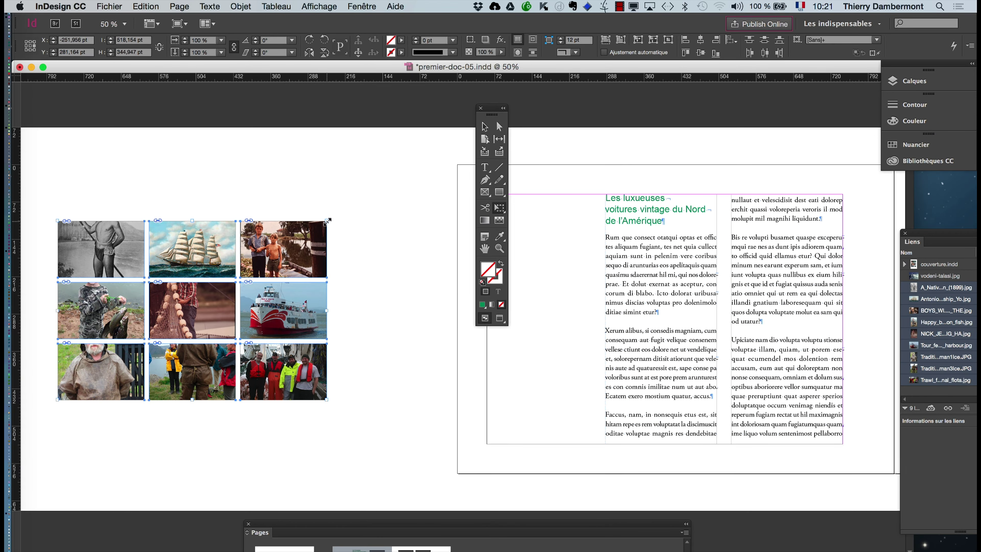
{"action": "left_click_drag", "start_coordinate": [327, 221], "coordinate": [316, 238]}
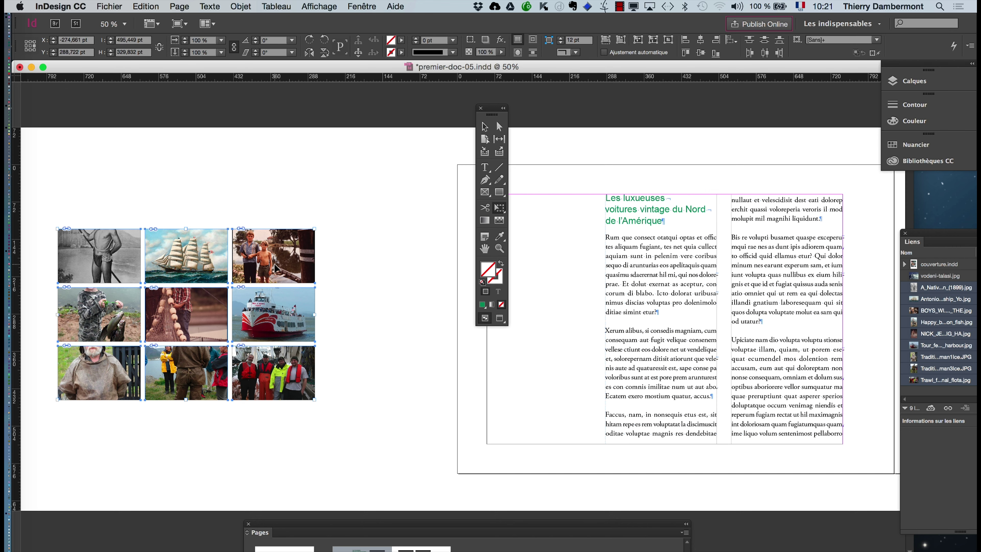
{"action": "left_click", "coordinate": [685, 373]}
Save the document under the new name premier-doc-06.indd in the jour 1 ID avancé folder.
{"action": "left_click", "coordinate": [105, 7]}
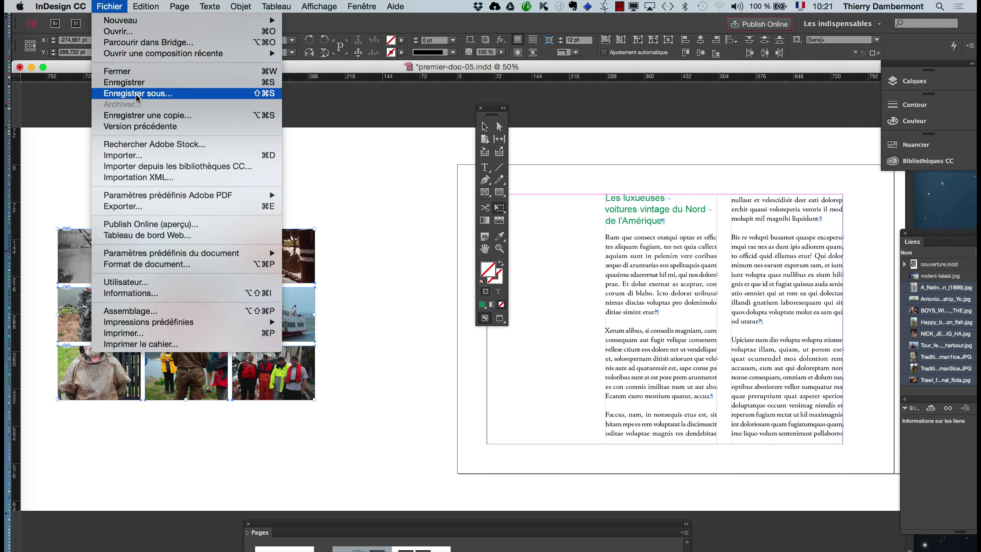
{"action": "key", "text": "super+shift+s"}
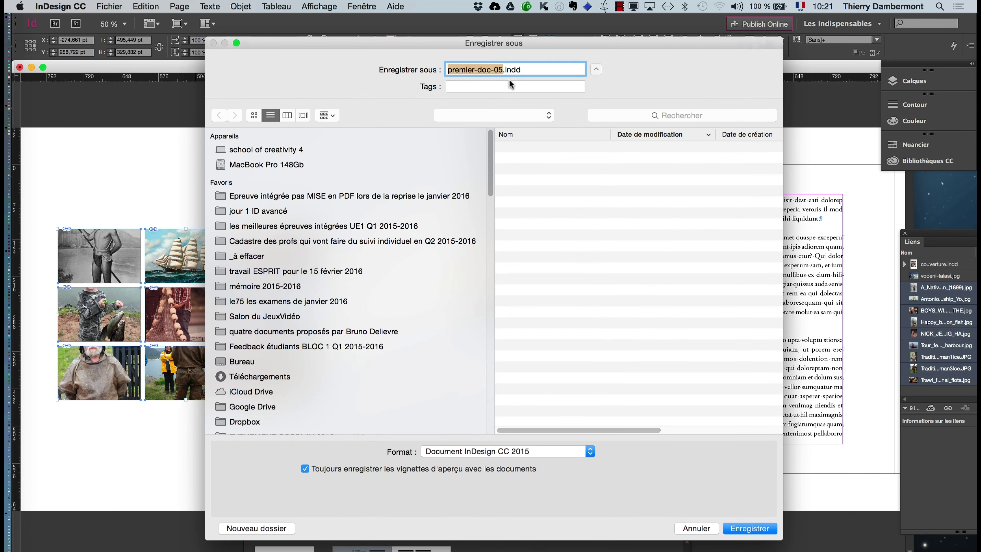
{"action": "left_click", "coordinate": [503, 72]}
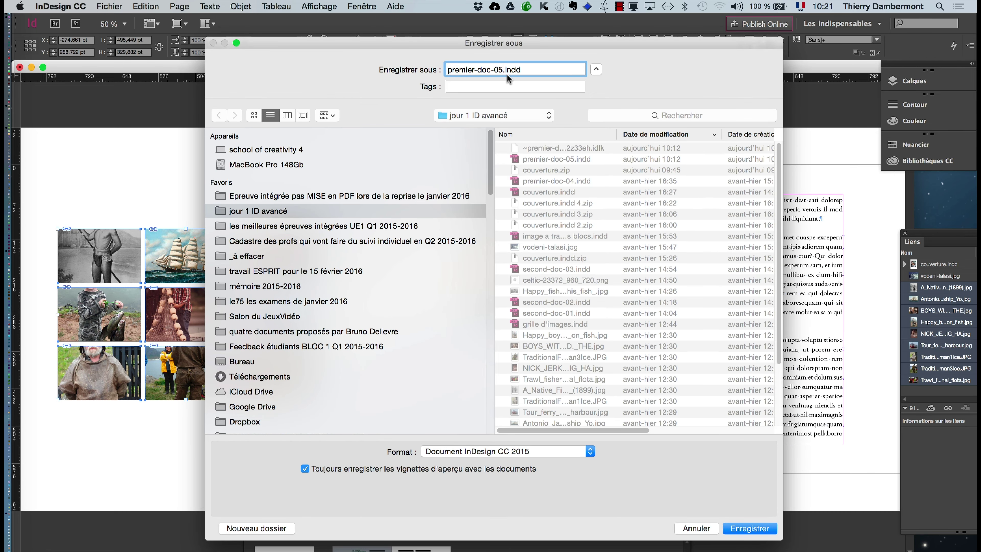
{"action": "key", "text": "BackSpace"}
{"action": "type", "text": "6"}
{"action": "key", "text": "Return"}
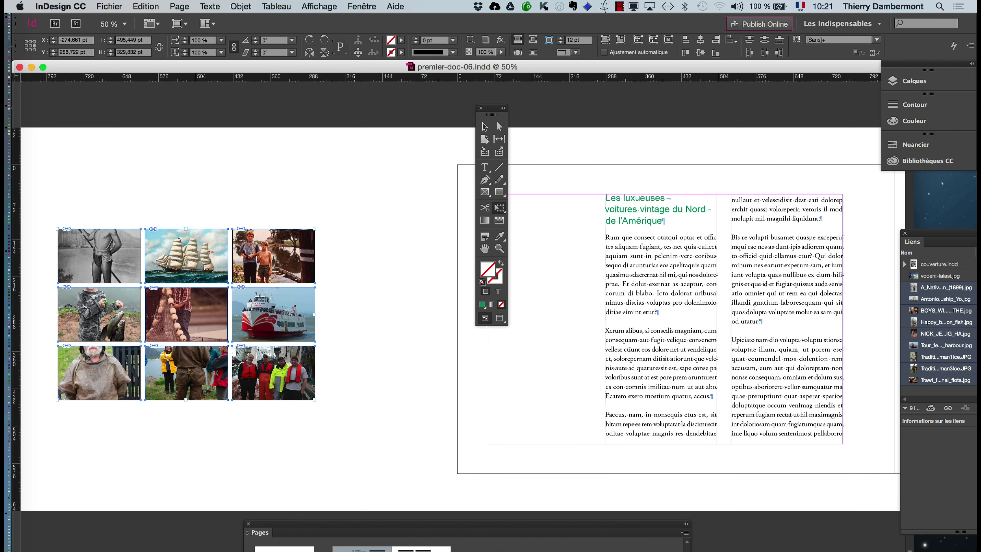
Insert an empty paragraph with the Type tool after the paragraph ending in "ditiae simint etur?".
{"action": "left_click", "coordinate": [485, 167]}
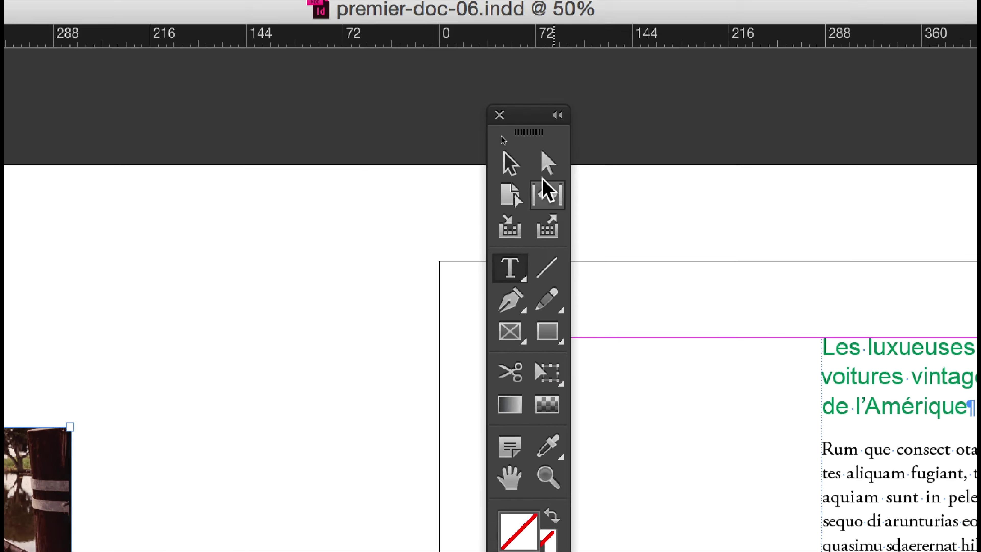
{"action": "left_click_drag", "start_coordinate": [539, 158], "coordinate": [563, 178]}
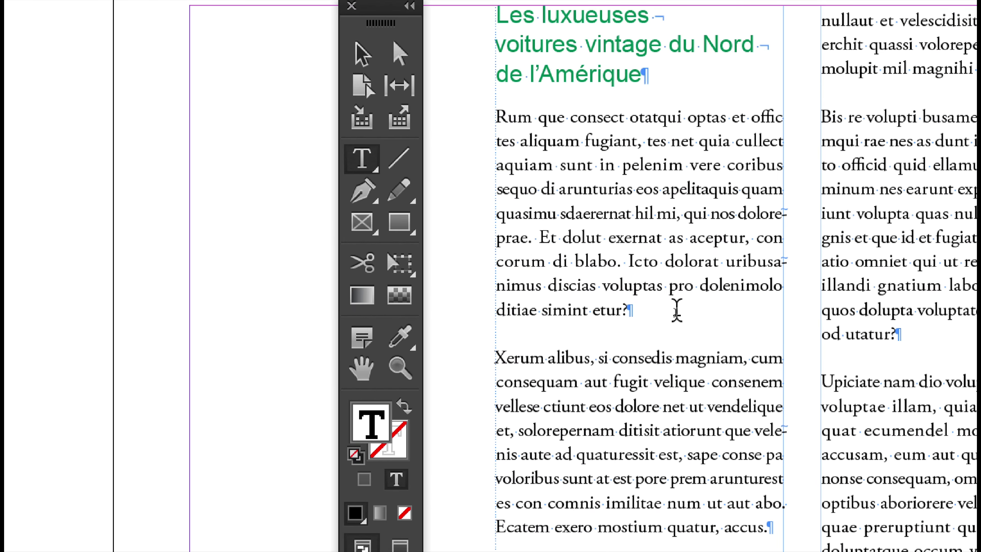
{"action": "left_click", "coordinate": [675, 311]}
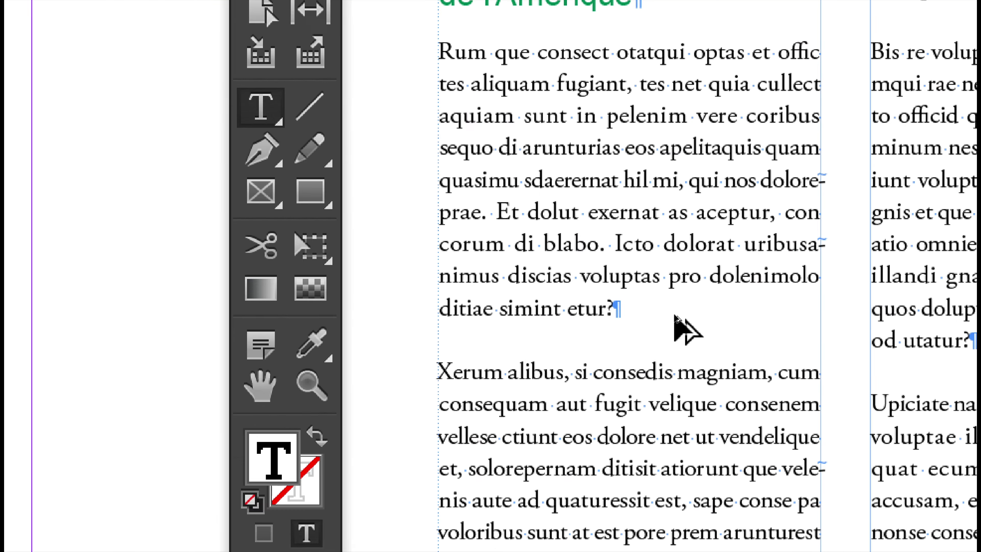
{"action": "key", "text": "Return"}
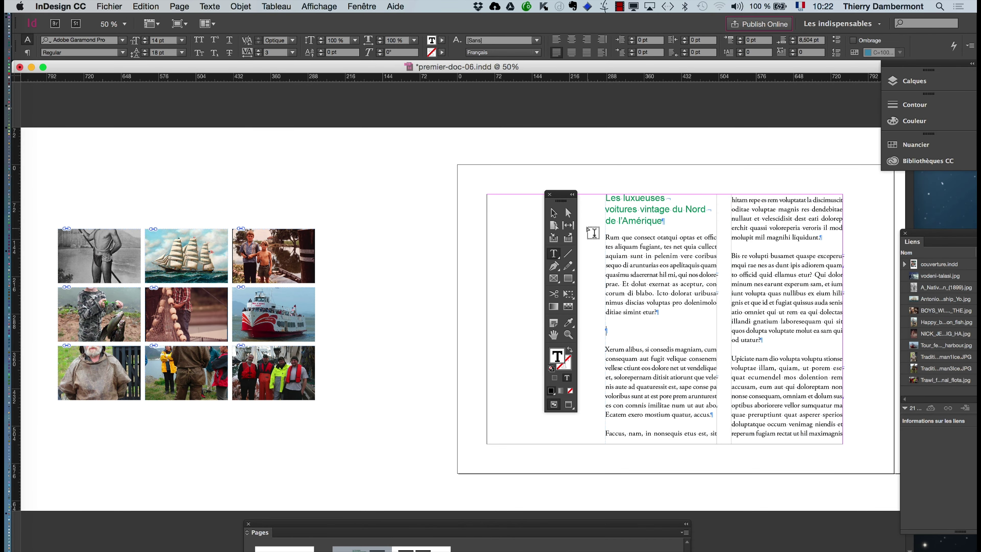
Cut the sailing-ship image from the pasteboard grid and paste it as an inline object into the empty paragraph.
{"action": "left_click", "coordinate": [553, 212]}
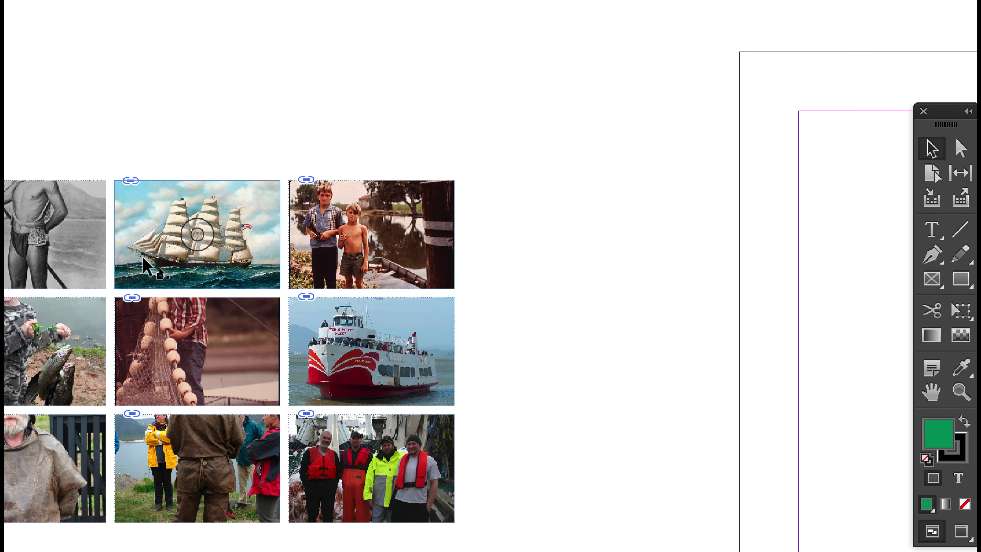
{"action": "left_click", "coordinate": [219, 190]}
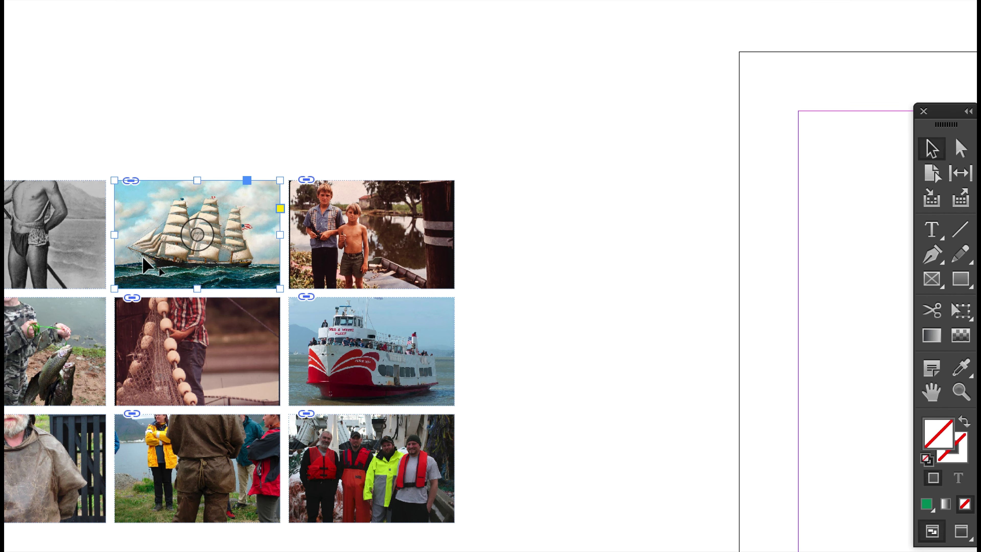
{"action": "key", "text": "Delete"}
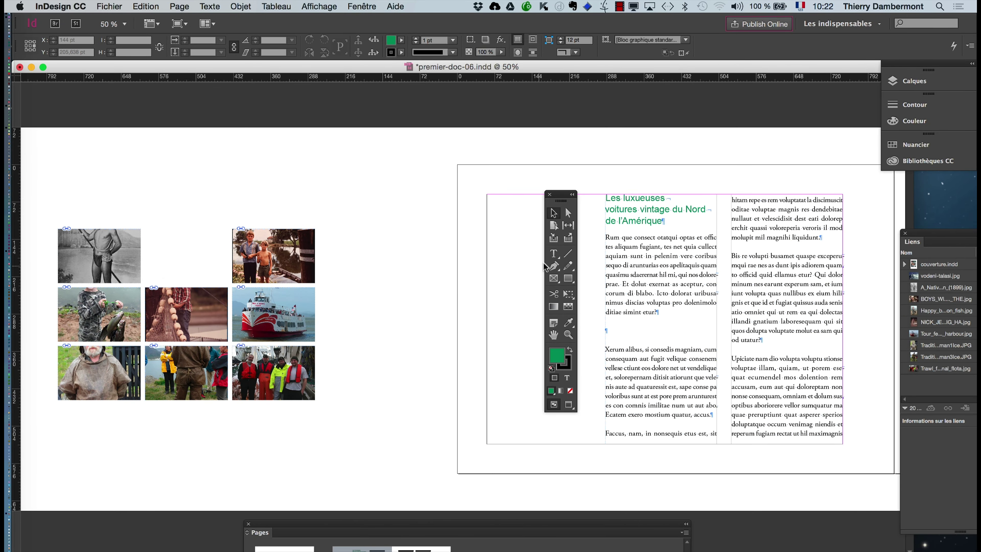
{"action": "left_click", "coordinate": [554, 253]}
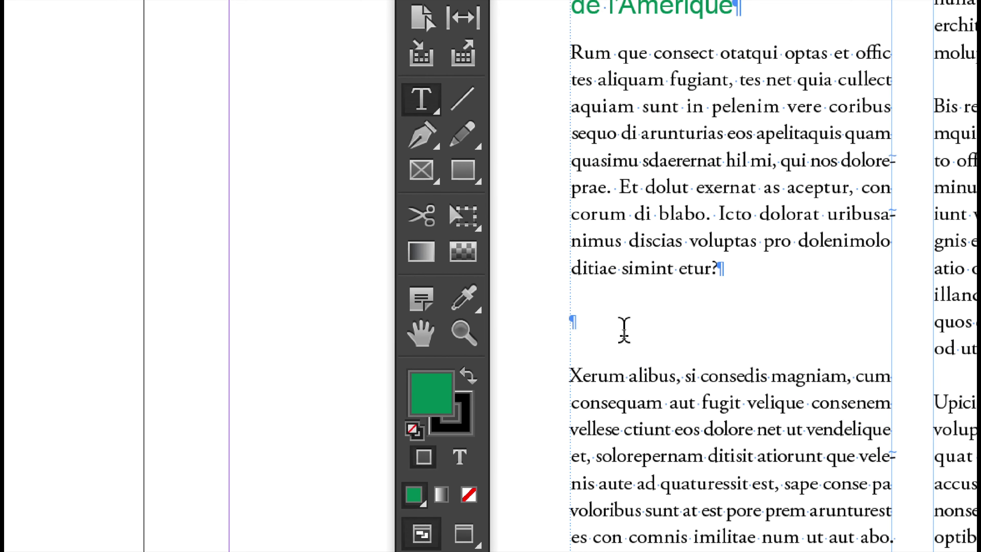
{"action": "left_click", "coordinate": [624, 330]}
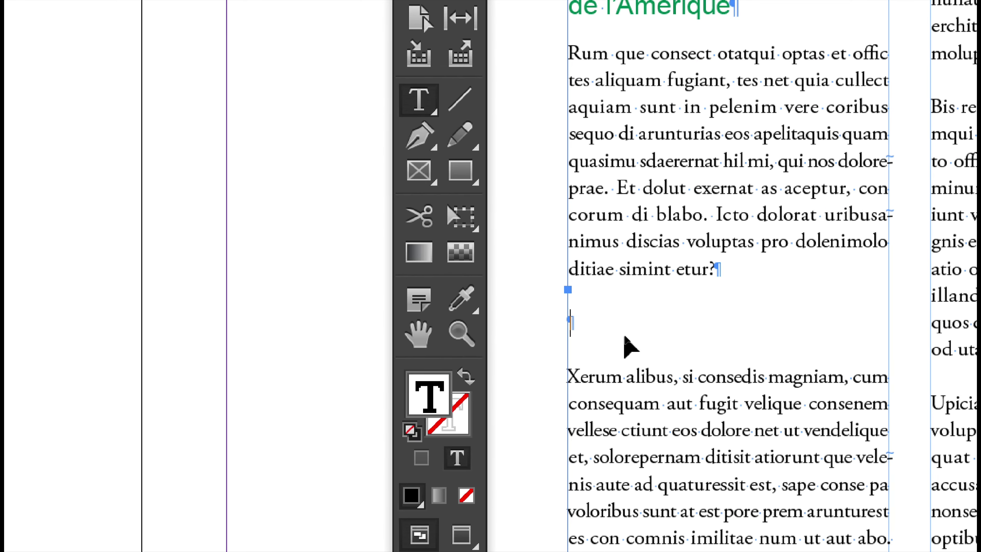
{"action": "key", "text": "ctrl+v"}
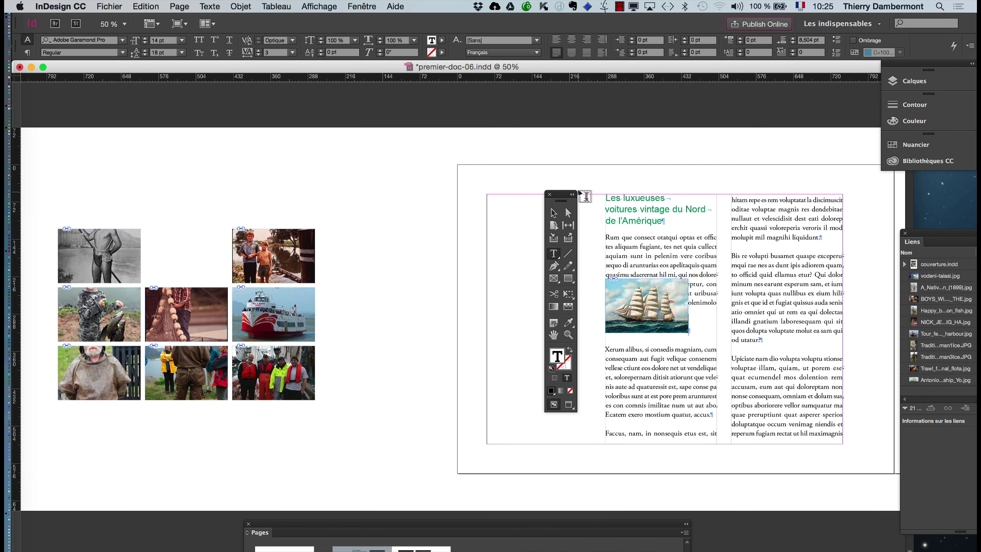
Show the paragraph styles and reapply [Paragraphe standard] to the ship image's paragraph, clearing its overrides.
{"action": "left_click_drag", "start_coordinate": [566, 195], "coordinate": [425, 168]}
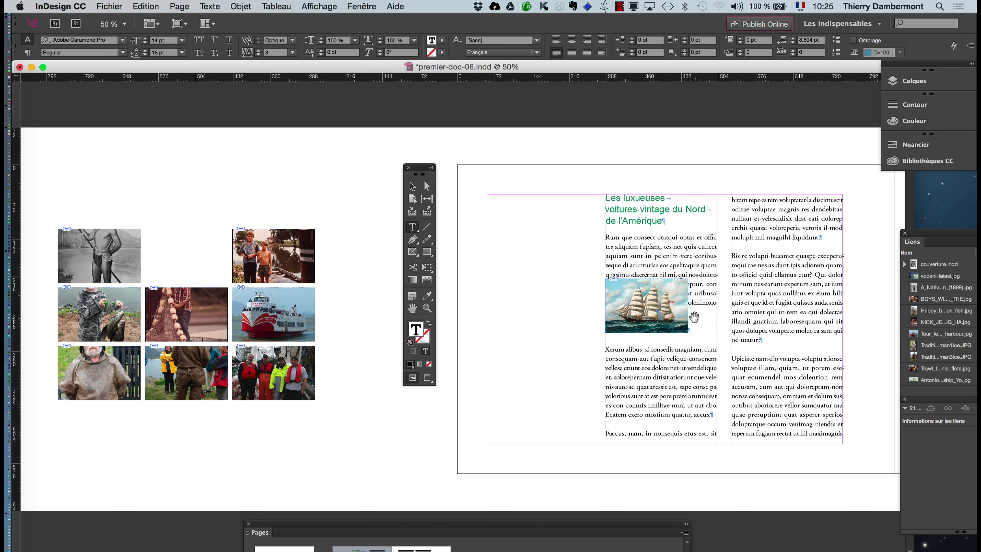
{"action": "scroll", "coordinate": [694, 316], "scroll_direction": "up", "scroll_amount": 3}
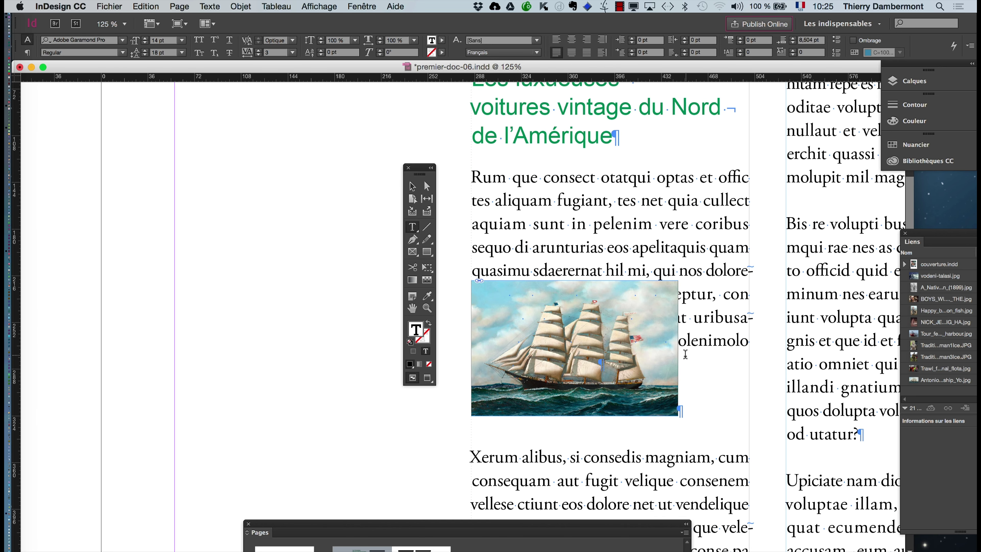
{"action": "left_click_drag", "start_coordinate": [424, 175], "coordinate": [63, 111]}
{"action": "left_click", "coordinate": [210, 6]}
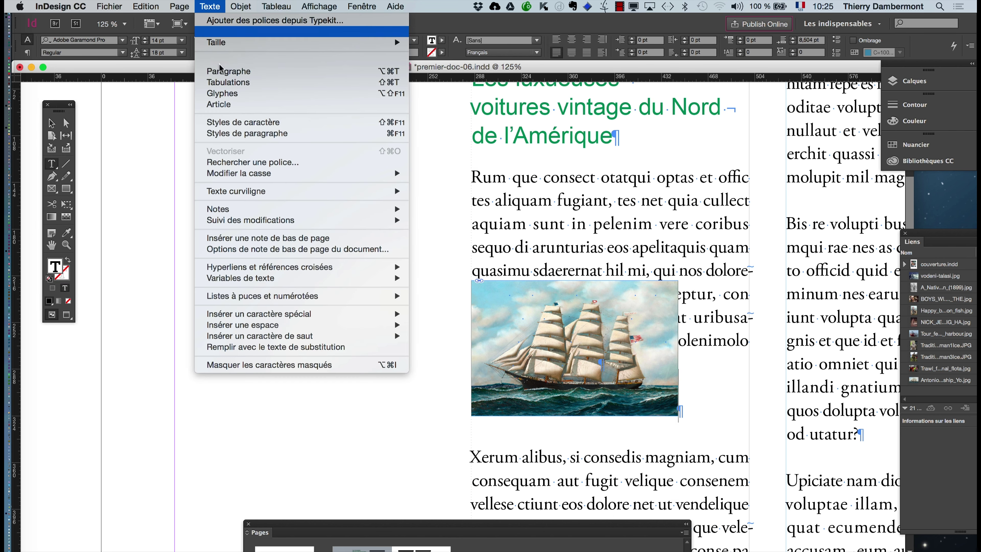
{"action": "left_click", "coordinate": [253, 133]}
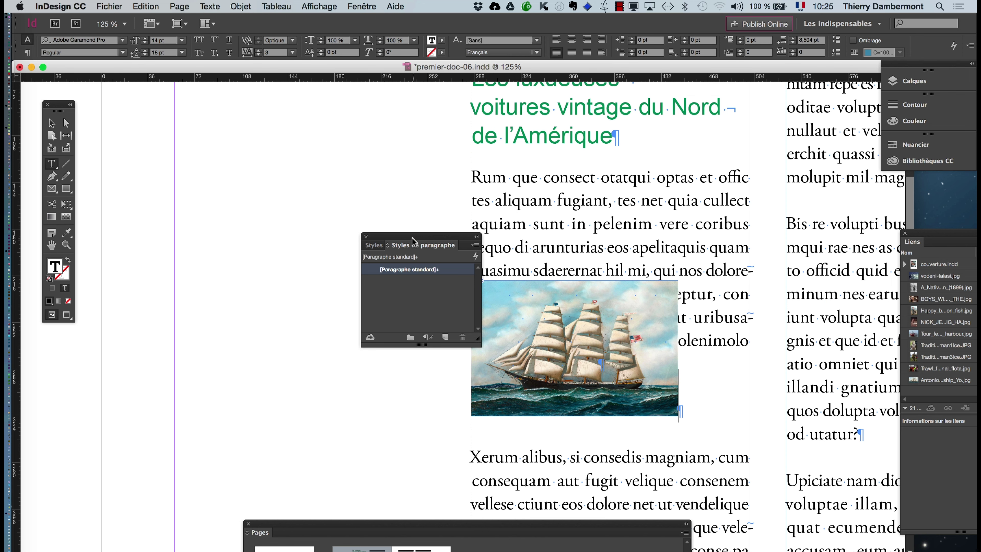
{"action": "left_click_drag", "start_coordinate": [414, 242], "coordinate": [276, 193]}
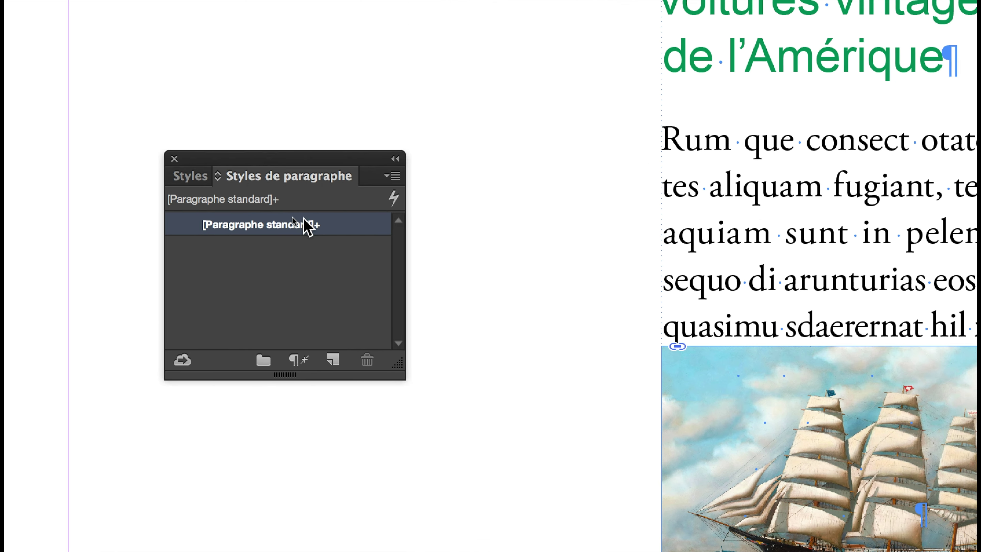
{"action": "left_click", "coordinate": [313, 220], "text": "alt"}
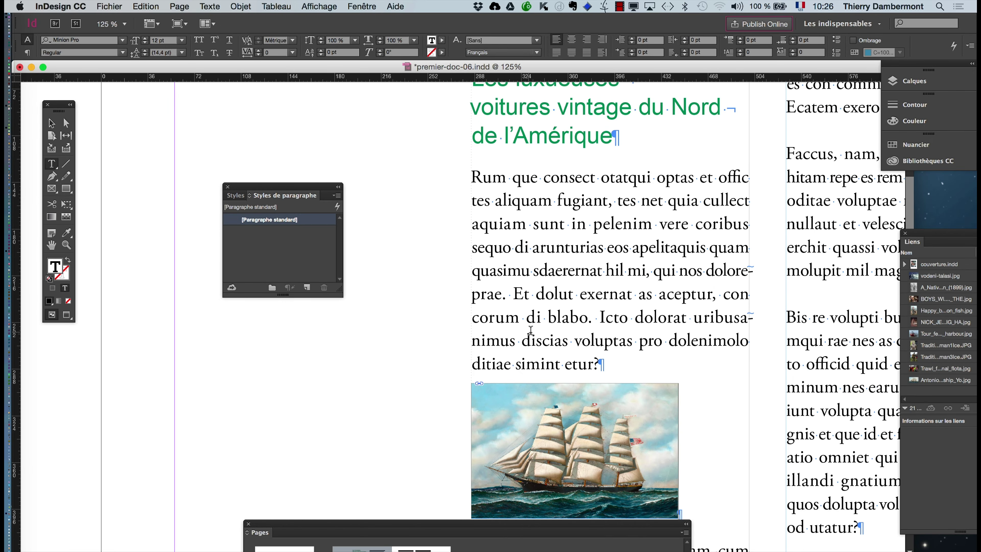
Display the paragraph formatting options and centre the ship image's paragraph in the column.
{"action": "scroll", "coordinate": [535, 331], "scroll_direction": "down", "scroll_amount": 1}
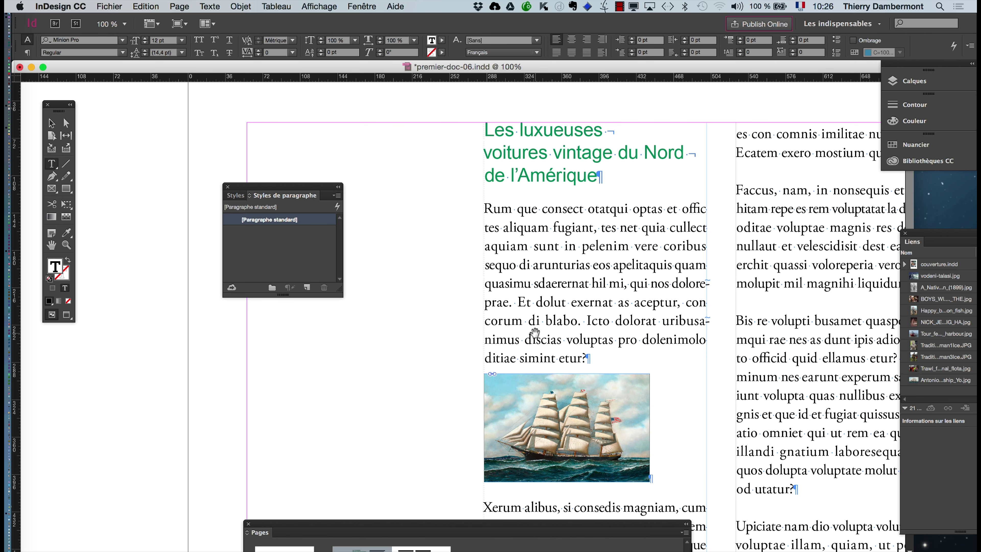
{"action": "scroll", "coordinate": [535, 331], "scroll_direction": "down", "scroll_amount": 1}
{"action": "left_click_drag", "start_coordinate": [548, 365], "coordinate": [437, 250]}
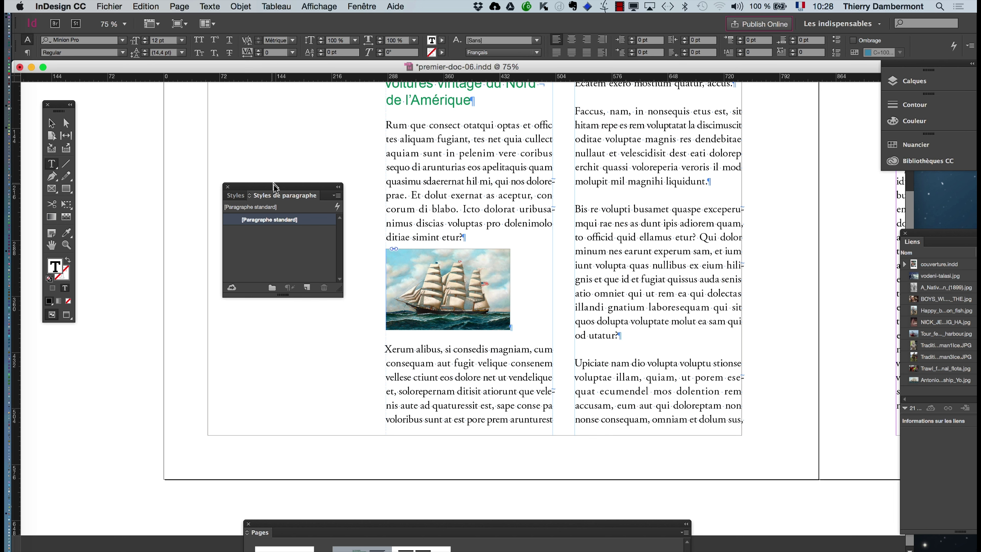
{"action": "left_click_drag", "start_coordinate": [274, 188], "coordinate": [84, 391]}
{"action": "left_click", "coordinate": [219, 6]}
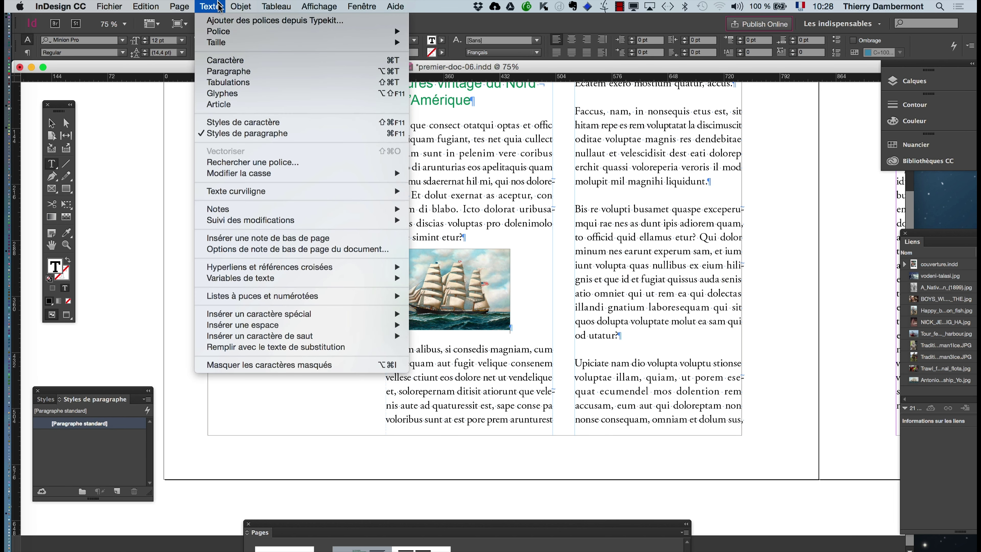
{"action": "left_click", "coordinate": [238, 75]}
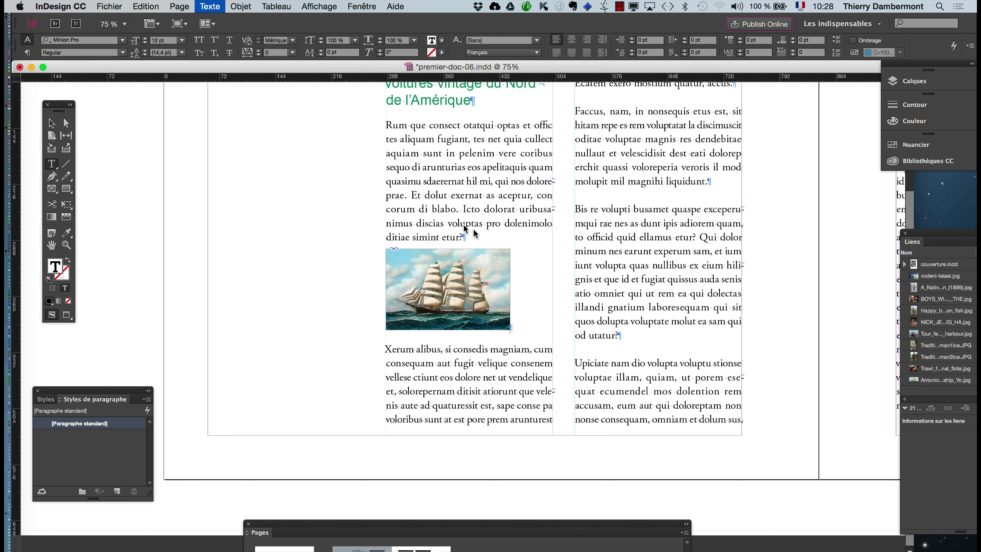
{"action": "left_click_drag", "start_coordinate": [449, 219], "coordinate": [333, 242]}
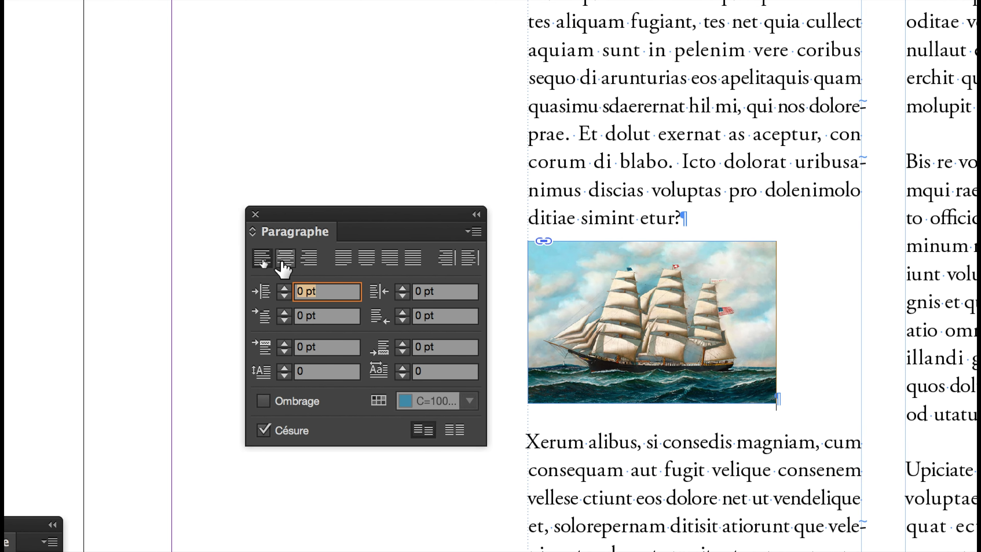
{"action": "left_click", "coordinate": [285, 264]}
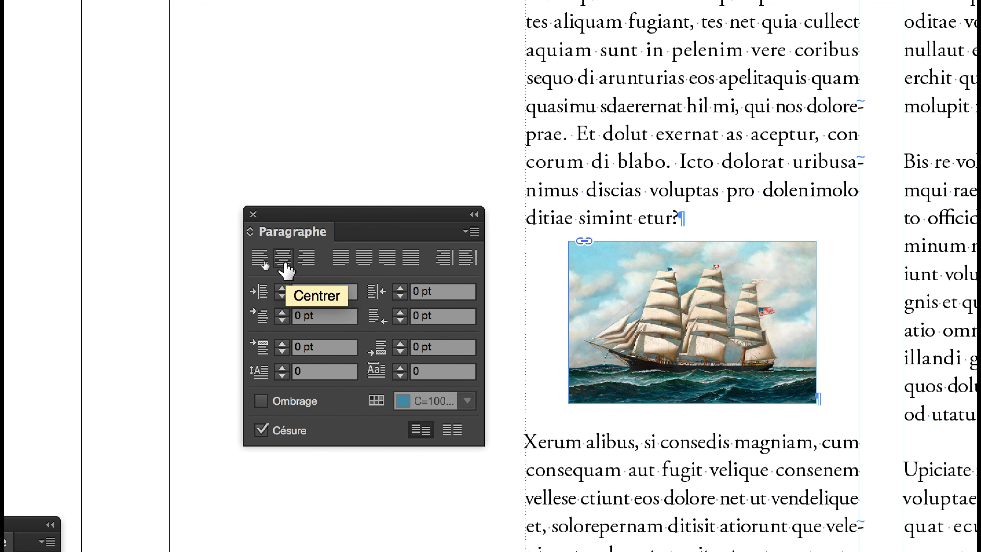
Set the space before the ship image's paragraph to 6 pt.
{"action": "left_click", "coordinate": [282, 343]}
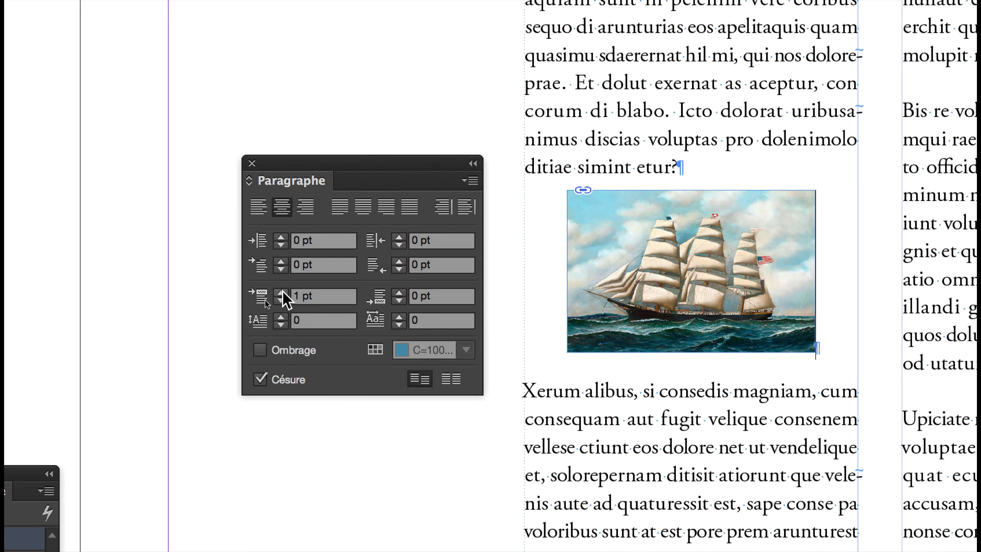
{"action": "left_click", "coordinate": [283, 292]}
{"action": "left_click", "coordinate": [283, 292]}
{"action": "left_click", "coordinate": [283, 292]}
{"action": "left_click", "coordinate": [283, 291]}
{"action": "left_click", "coordinate": [283, 292]}
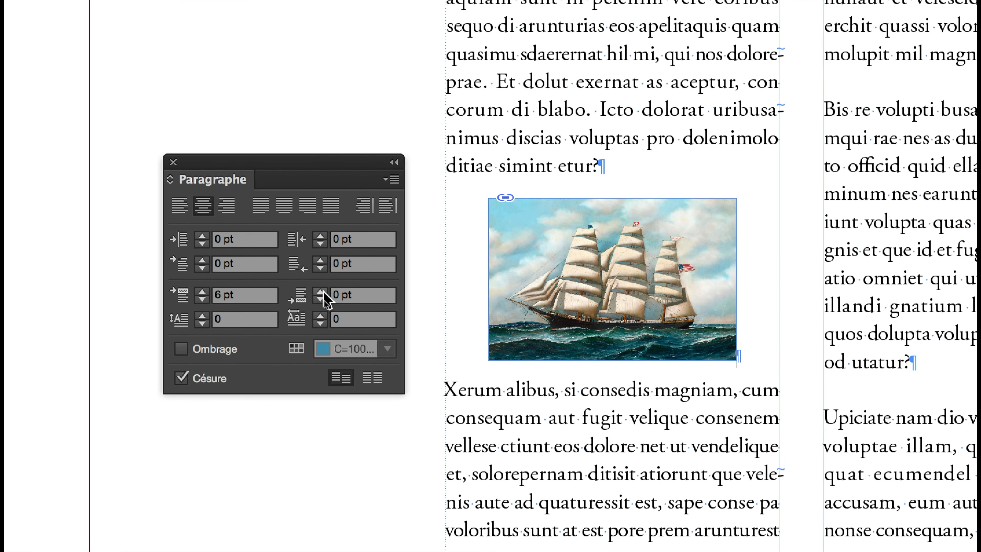
Set the space after the ship image's paragraph to 7 pt.
{"action": "left_click", "coordinate": [356, 289]}
{"action": "left_click", "coordinate": [356, 290]}
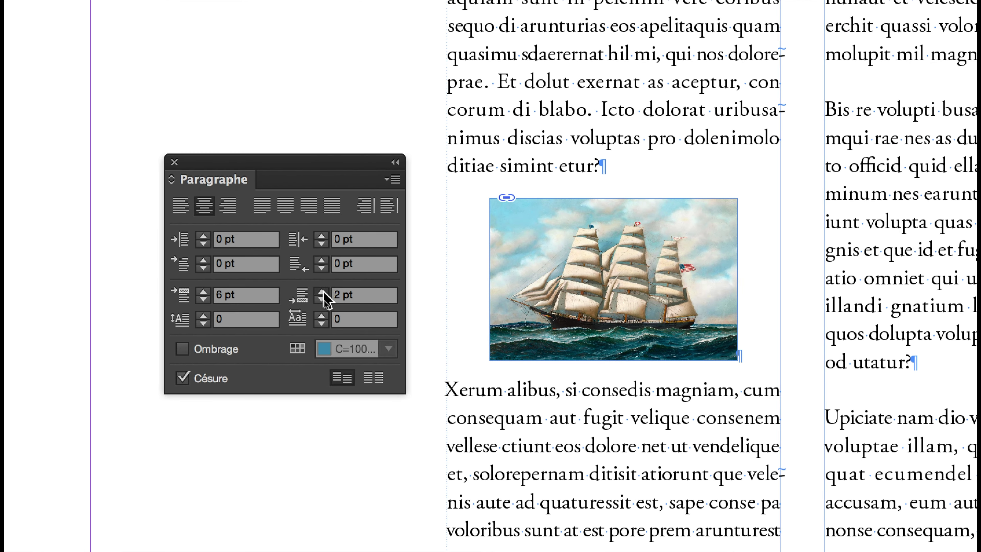
{"action": "left_click", "coordinate": [322, 291]}
{"action": "left_click", "coordinate": [321, 292]}
{"action": "left_click", "coordinate": [322, 291]}
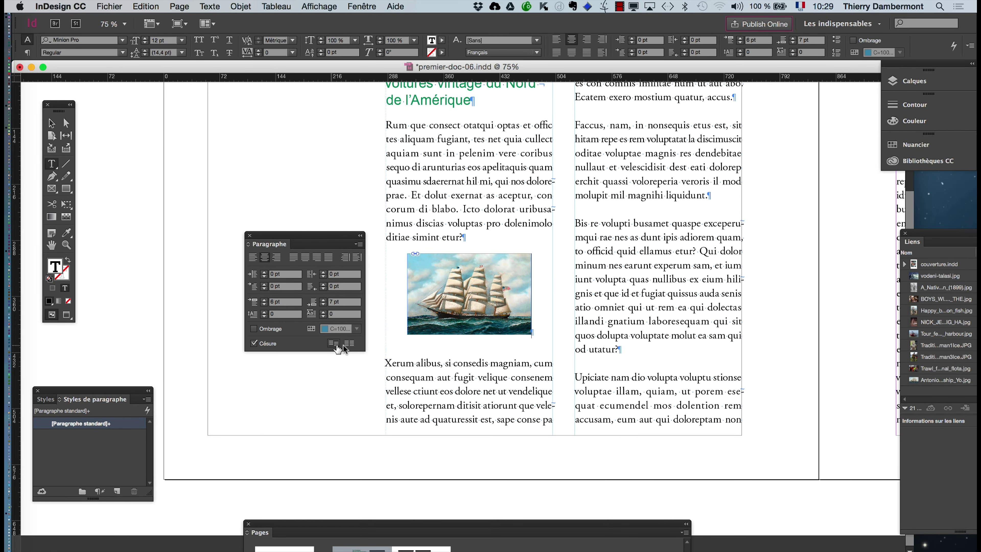
Try aligning the ship image's paragraph to the baseline grid, inspect it up close, and turn the grid alignment off again.
{"action": "left_click", "coordinate": [351, 345]}
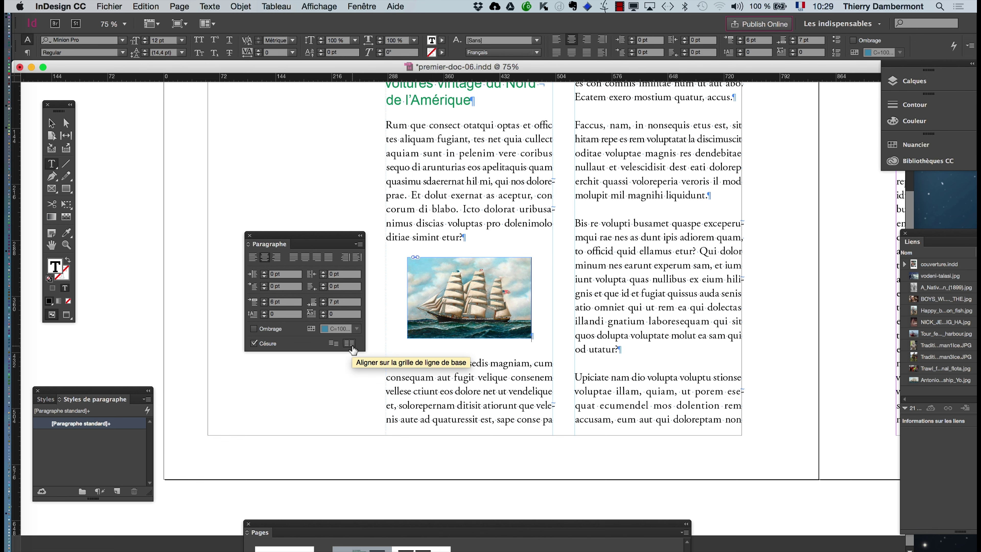
{"action": "key", "text": "super+2"}
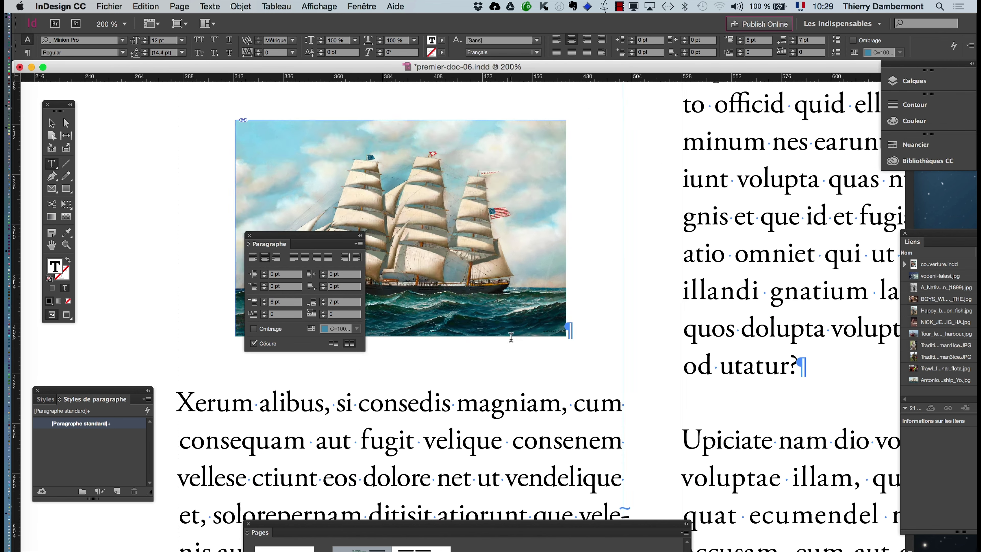
{"action": "scroll", "coordinate": [511, 337], "scroll_direction": "up", "scroll_amount": 4}
{"action": "scroll", "coordinate": [511, 337], "scroll_direction": "down", "scroll_amount": 4}
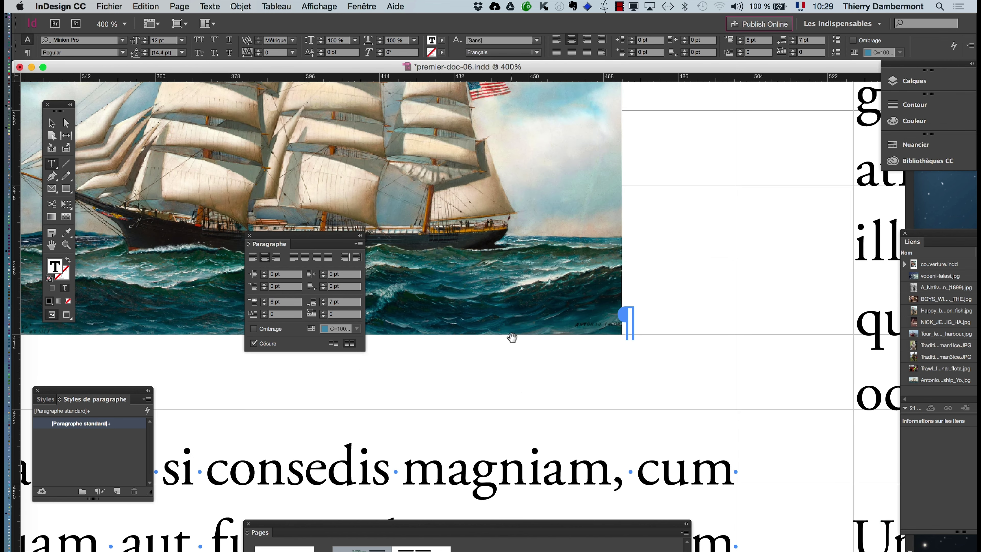
{"action": "left_click", "coordinate": [333, 344]}
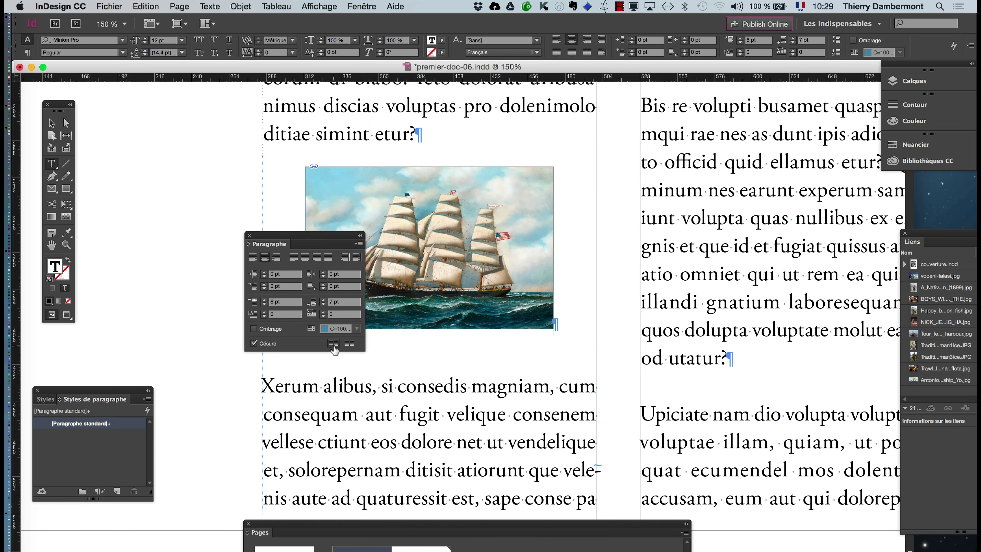
Increase the space before the ship image's paragraph to 10 pt and move the Paragraph panel clear of the image.
{"action": "left_click", "coordinate": [264, 300]}
{"action": "left_click", "coordinate": [264, 300]}
{"action": "left_click", "coordinate": [264, 300]}
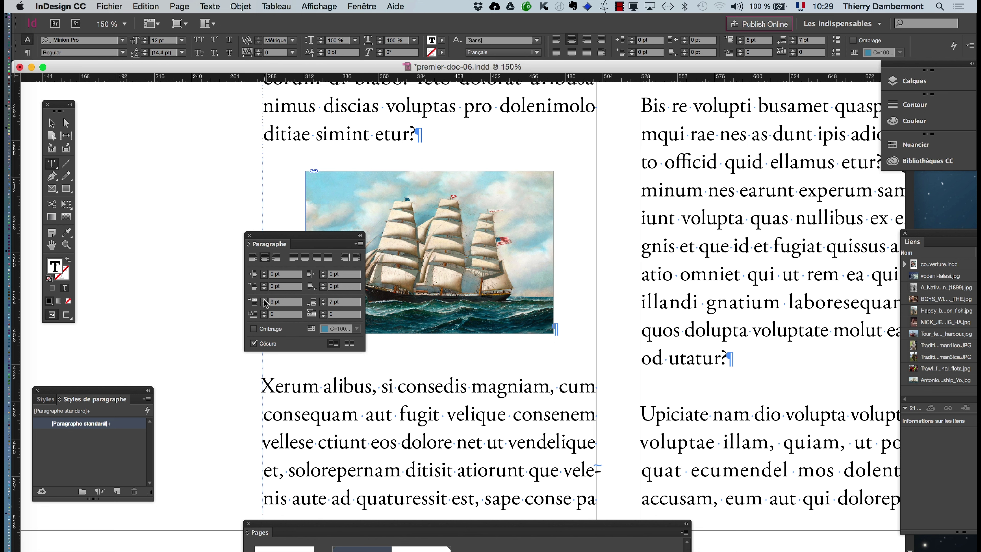
{"action": "left_click", "coordinate": [264, 300]}
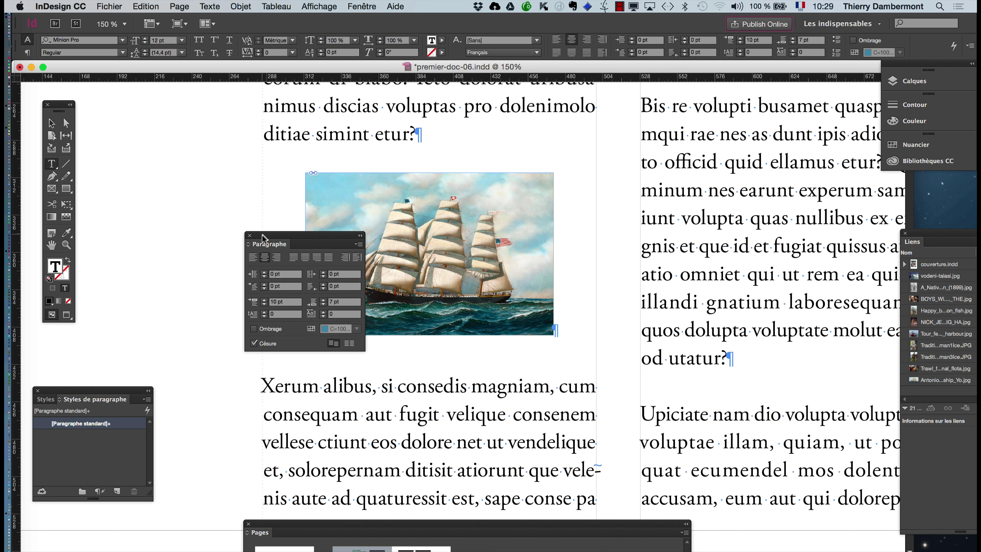
{"action": "left_click_drag", "start_coordinate": [262, 242], "coordinate": [144, 172]}
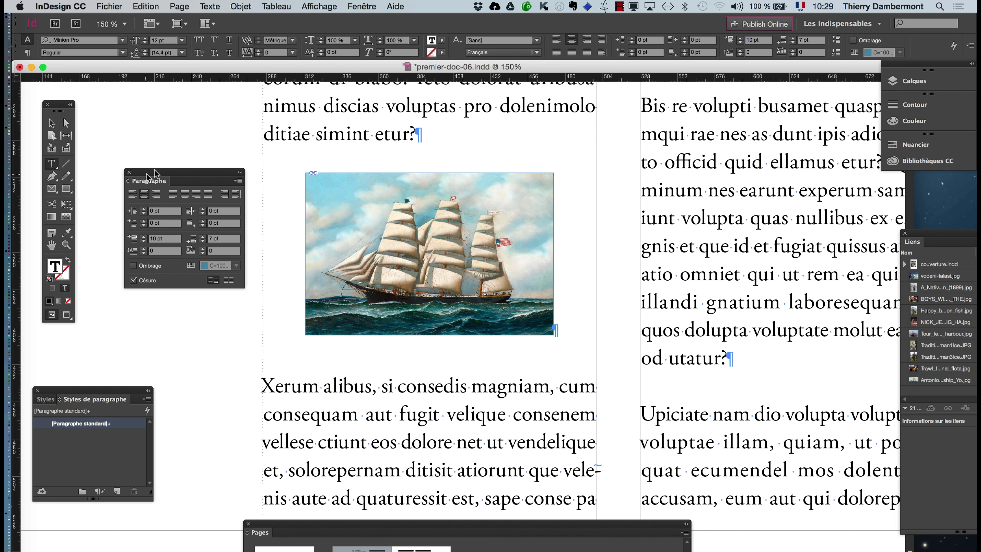
{"action": "left_click_drag", "start_coordinate": [145, 170], "coordinate": [114, 163]}
{"action": "key", "text": "super+minus"}
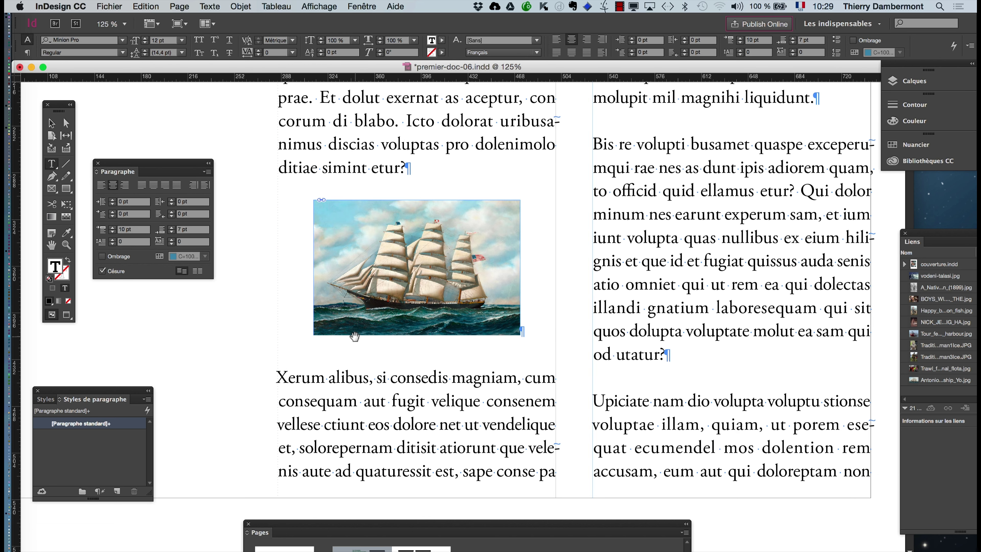
{"action": "key", "text": "super+minus"}
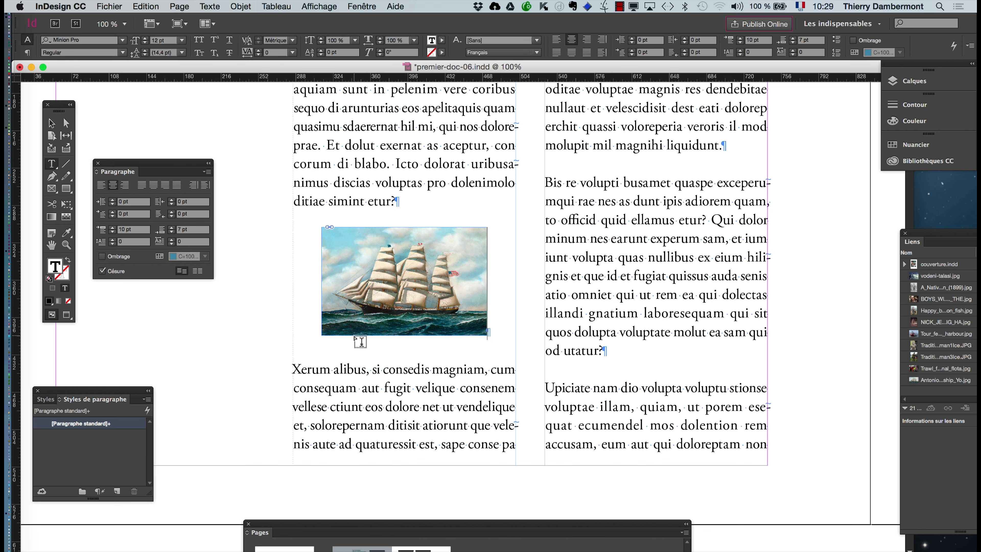
Scale the anchored ship image up proportionally to about 226 × 148 pt, slightly wider than its text column.
{"action": "left_click", "coordinate": [53, 125]}
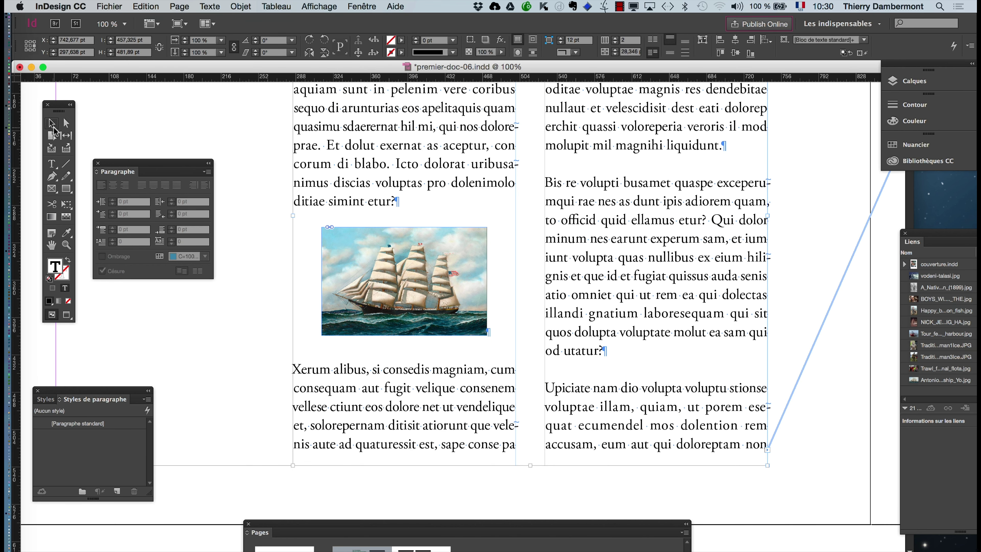
{"action": "left_click", "coordinate": [359, 263]}
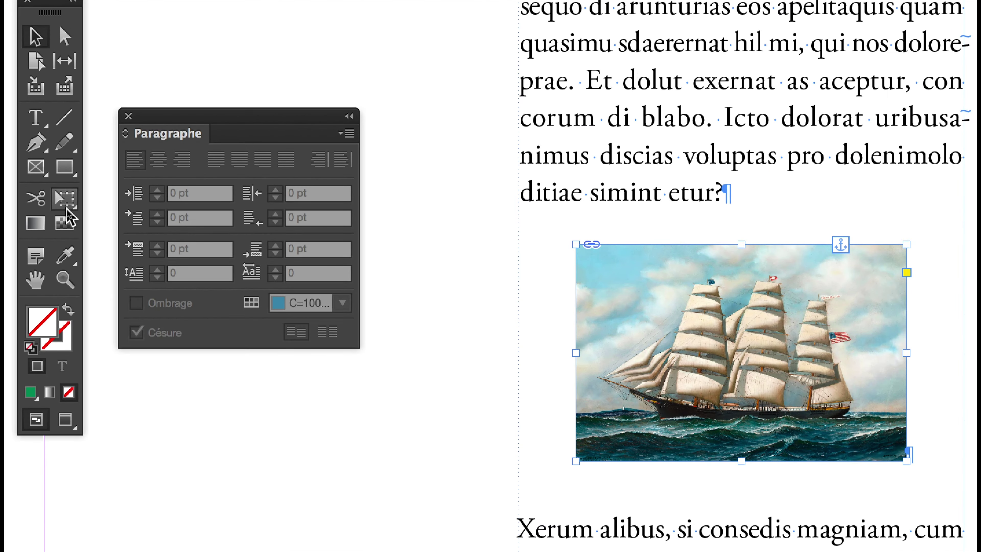
{"action": "left_click", "coordinate": [67, 209]}
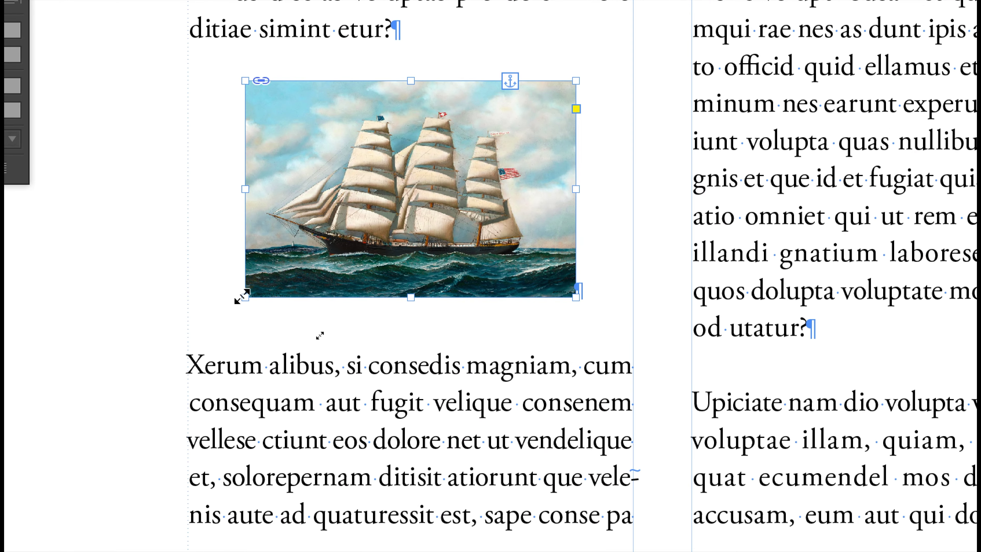
{"action": "left_click_drag", "start_coordinate": [235, 296], "coordinate": [191, 351]}
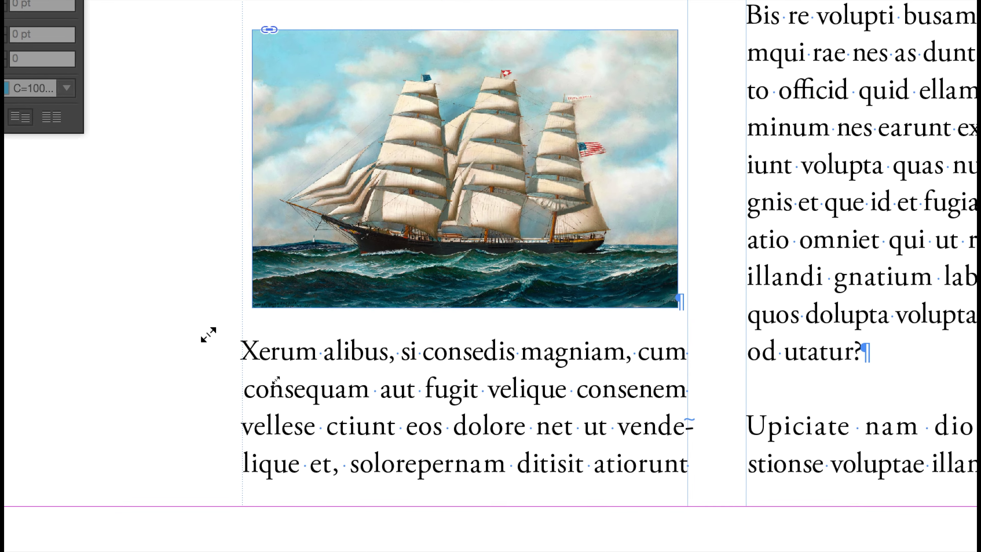
{"action": "left_click_drag", "start_coordinate": [208, 335], "coordinate": [198, 348]}
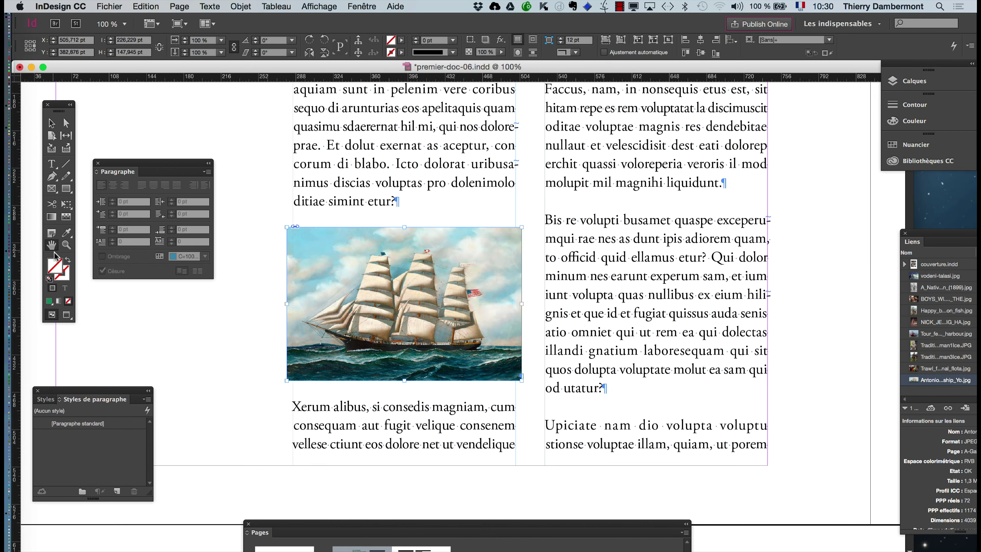
Move the toolbox beside the ship image and set the space before the image's paragraph to 6 pt.
{"action": "left_click_drag", "start_coordinate": [727, 323], "coordinate": [782, 255]}
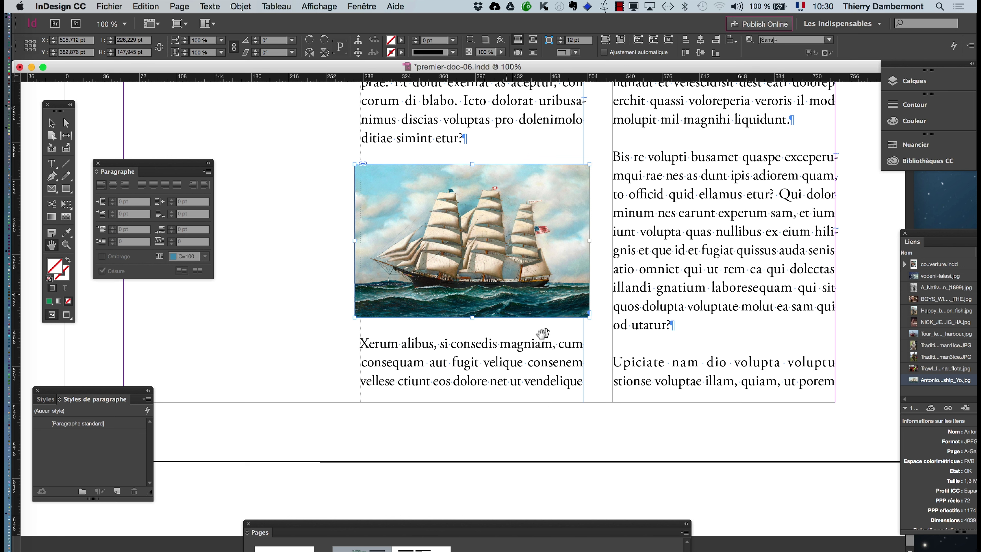
{"action": "left_click_drag", "start_coordinate": [51, 105], "coordinate": [291, 136]}
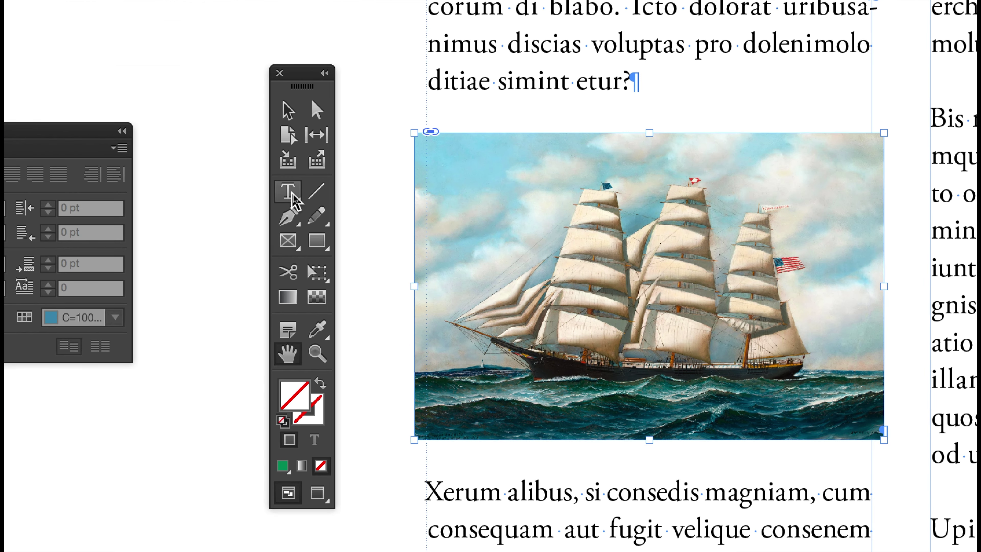
{"action": "left_click", "coordinate": [291, 195]}
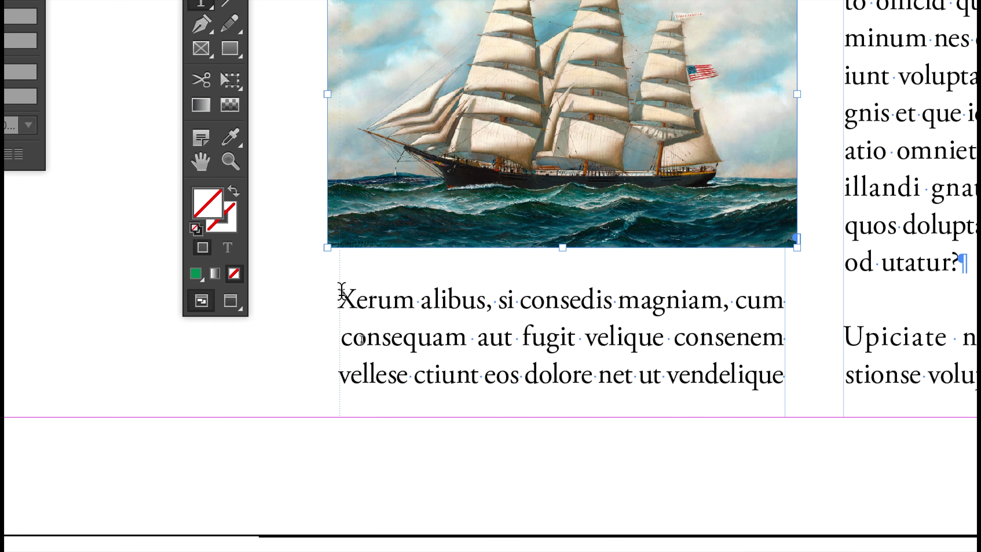
{"action": "left_click", "coordinate": [343, 300]}
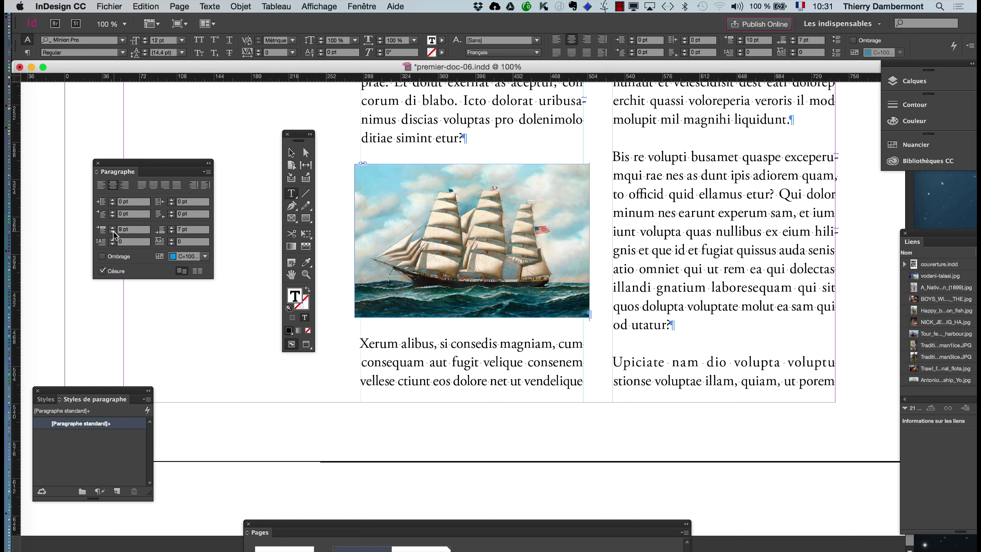
{"action": "left_click", "coordinate": [112, 233]}
{"action": "left_click", "coordinate": [113, 232]}
{"action": "left_click", "coordinate": [113, 232]}
{"action": "left_click", "coordinate": [113, 233]}
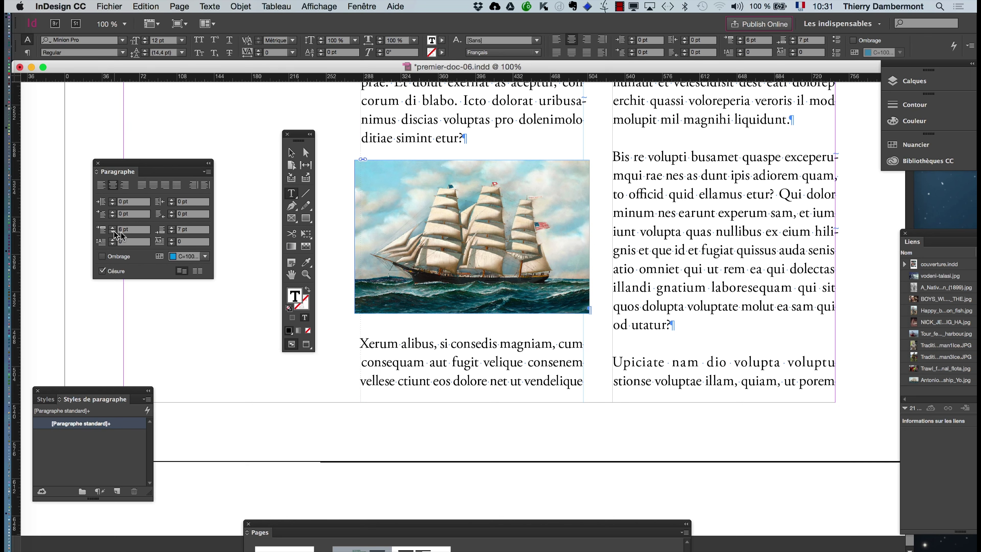
Set the space after the ship image's paragraph to 5 pt.
{"action": "left_click", "coordinate": [171, 232]}
{"action": "left_click", "coordinate": [171, 232]}
{"action": "left_click", "coordinate": [172, 232]}
{"action": "left_click", "coordinate": [172, 233]}
{"action": "left_click", "coordinate": [172, 227]}
{"action": "left_click", "coordinate": [171, 227]}
{"action": "left_click", "coordinate": [171, 227]}
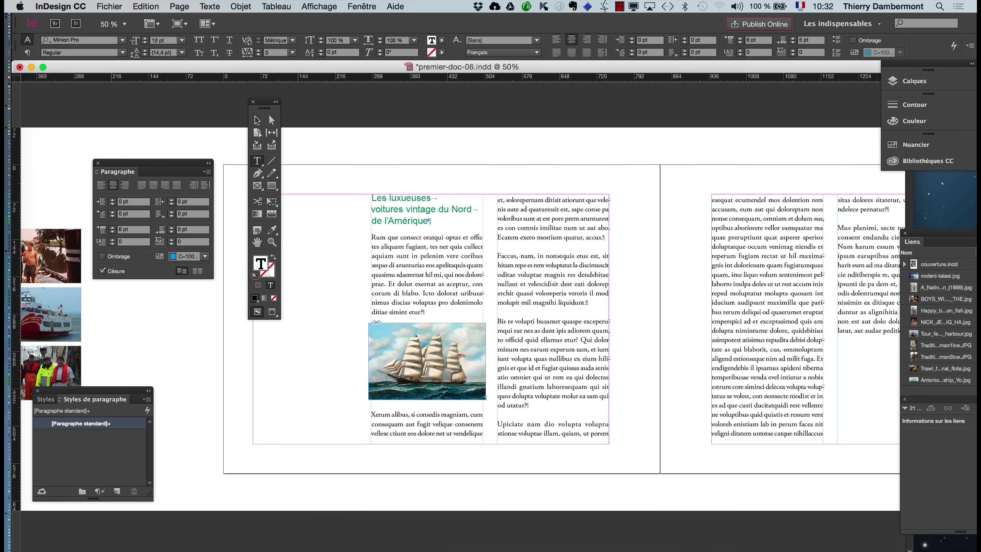
Create a new paragraph style named "image centrée dans la colonne" from the ship image's paragraph and apply it to the selection.
{"action": "scroll", "coordinate": [462, 405], "scroll_direction": "right", "scroll_amount": 3}
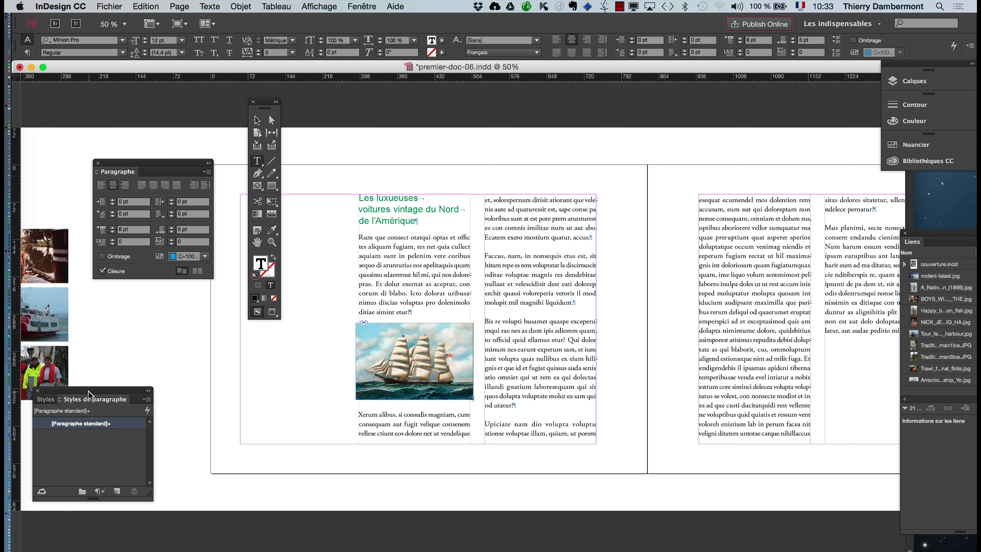
{"action": "left_click_drag", "start_coordinate": [98, 389], "coordinate": [492, 148]}
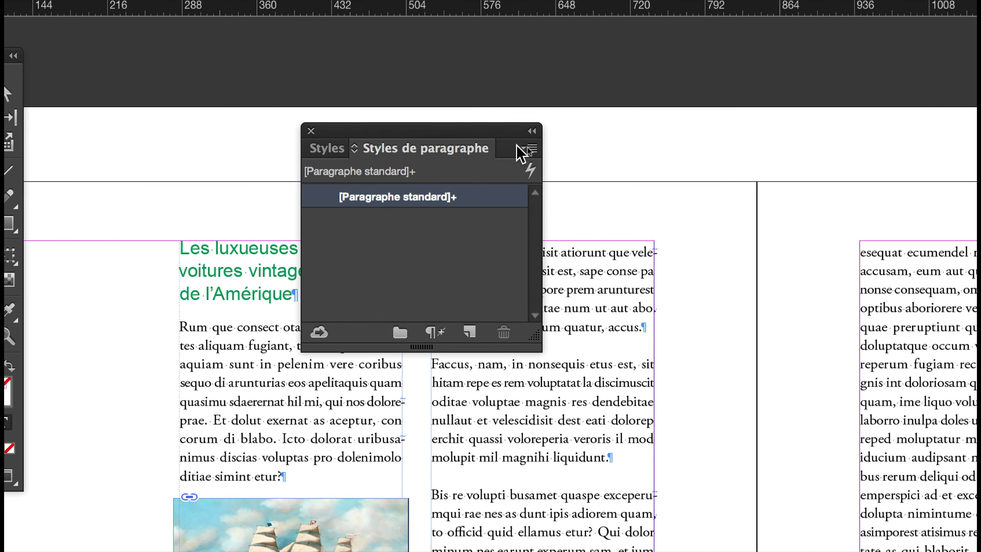
{"action": "left_click", "coordinate": [575, 148]}
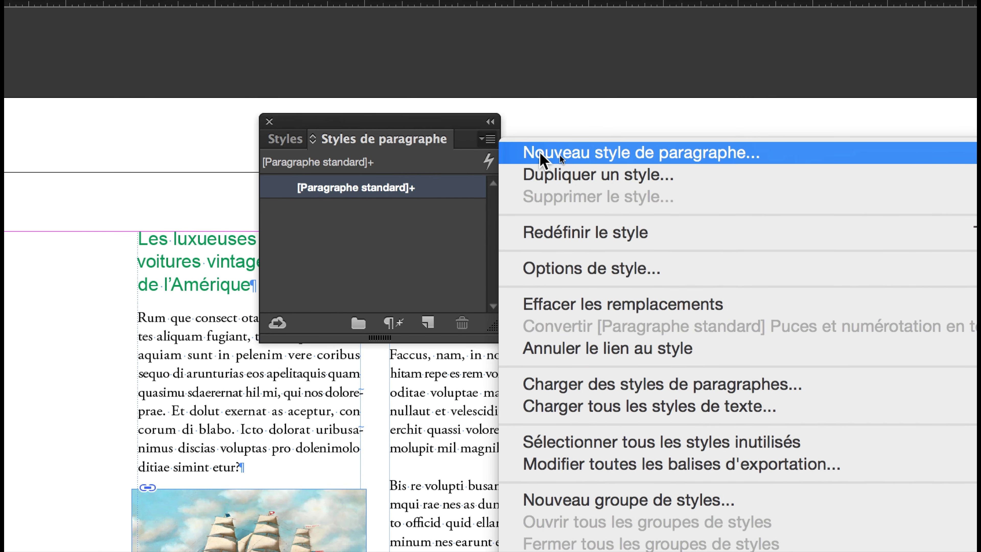
{"action": "left_click", "coordinate": [543, 155]}
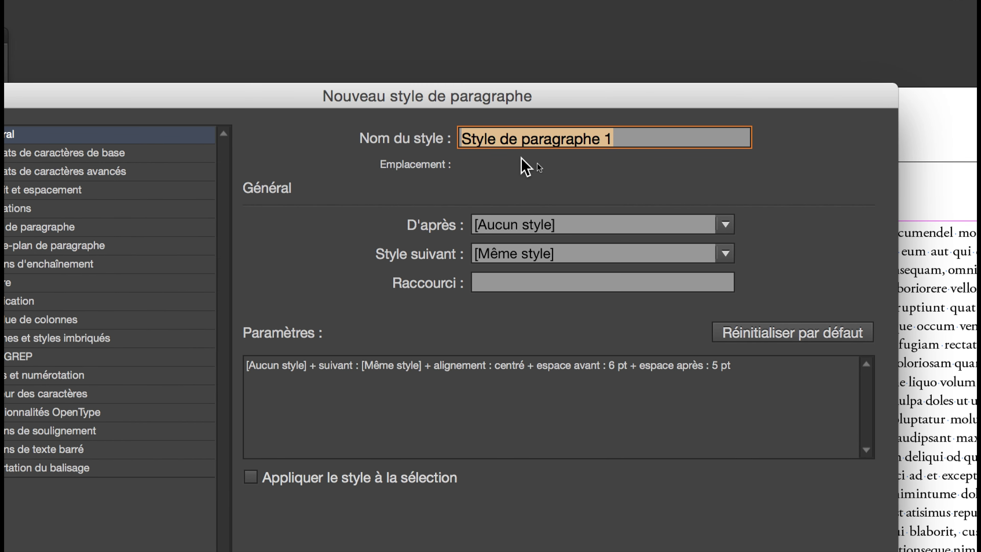
{"action": "key", "text": "BackSpace"}
{"action": "type", "text": "image centrée dan"}
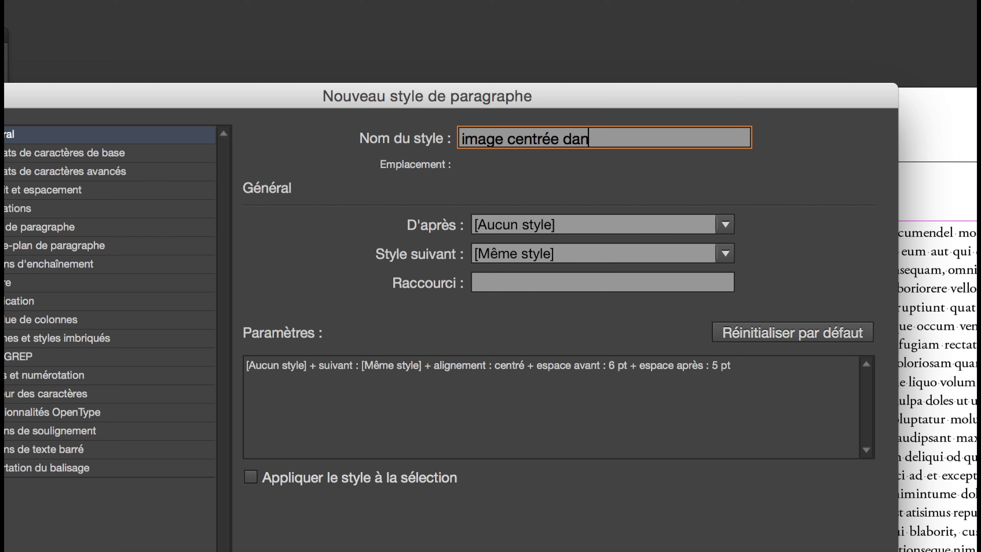
{"action": "type", "text": "s la colonne"}
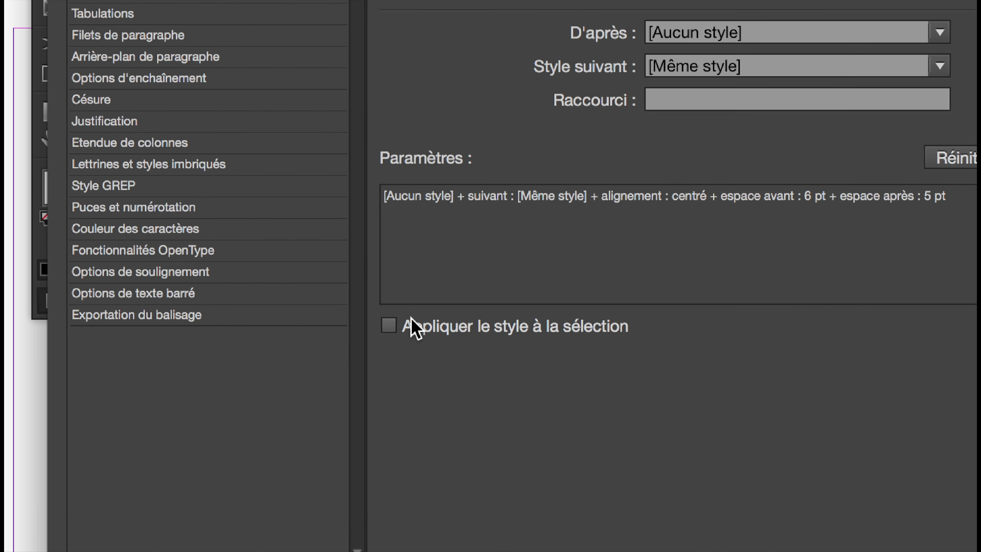
{"action": "left_click", "coordinate": [412, 319]}
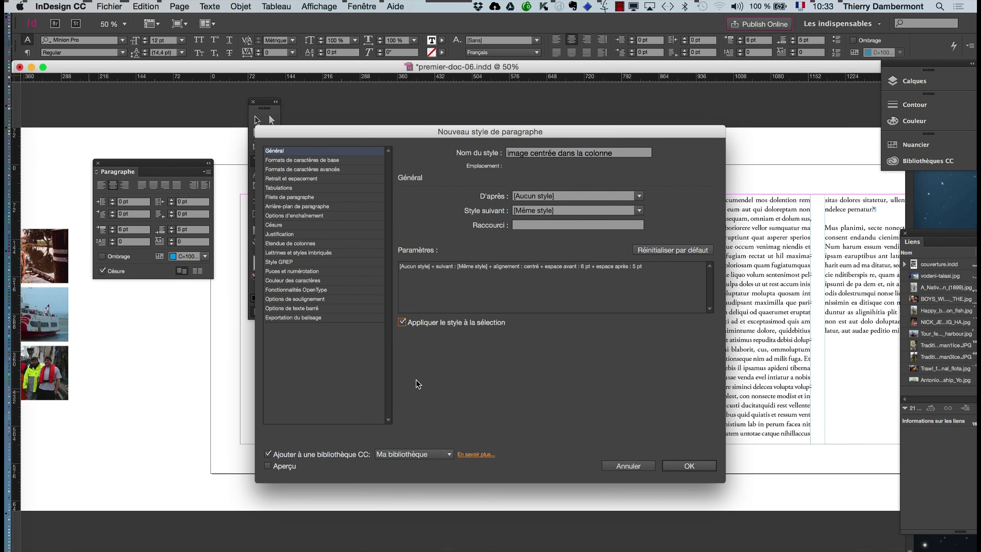
{"action": "left_click", "coordinate": [689, 466]}
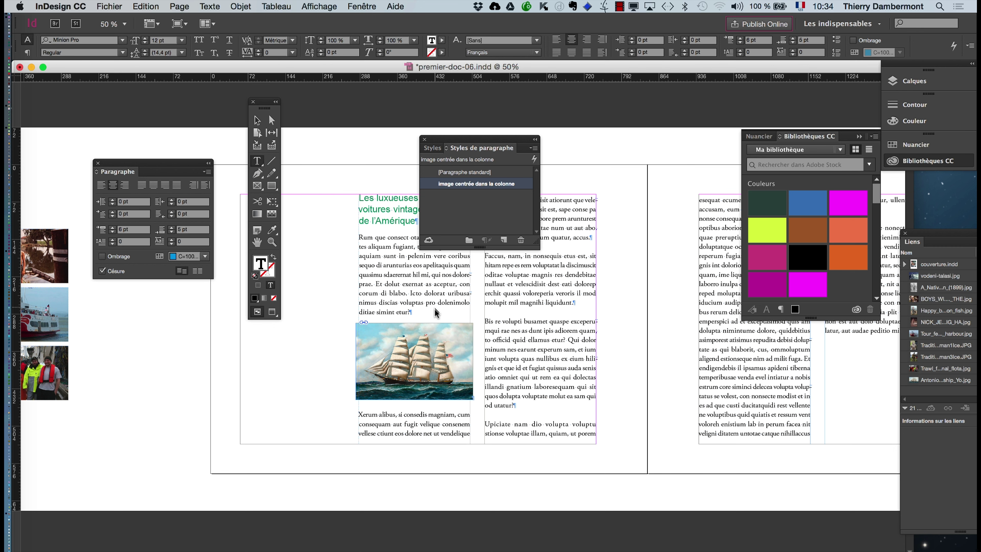
Move the paragraph styles panel below the text and cut the image of the boy holding fish from the pasteboard grid.
{"action": "left_click_drag", "start_coordinate": [485, 143], "coordinate": [556, 281]}
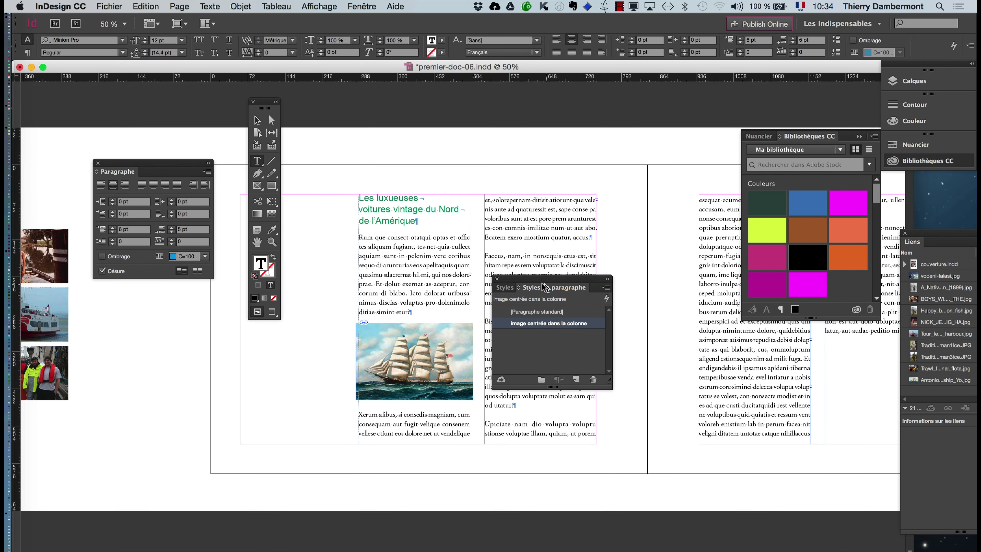
{"action": "left_click_drag", "start_coordinate": [544, 288], "coordinate": [329, 464]}
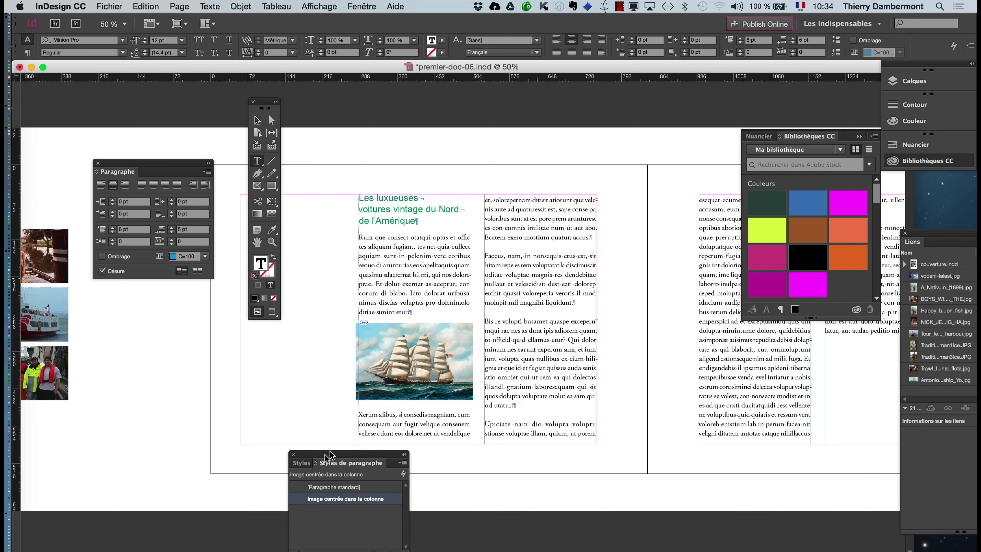
{"action": "left_click", "coordinate": [259, 120]}
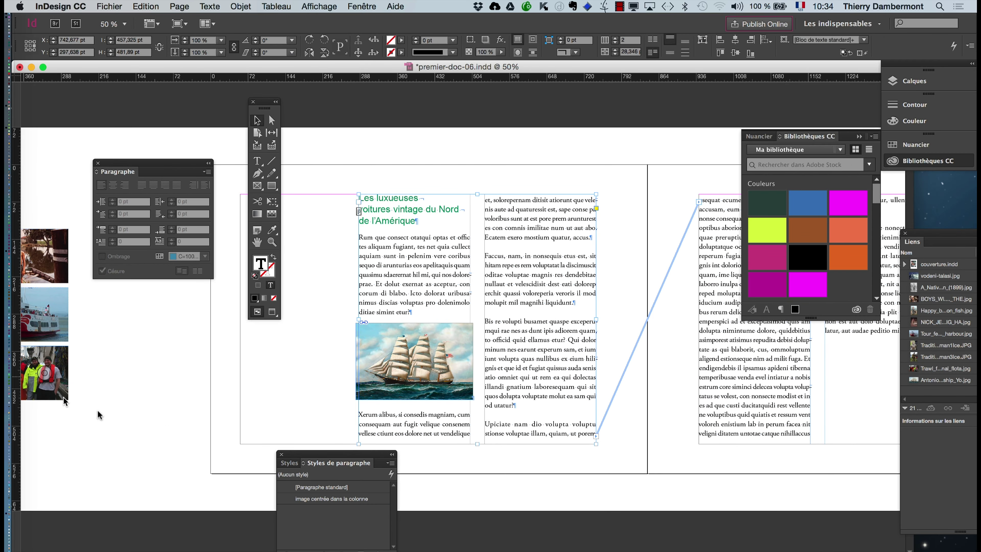
{"action": "scroll", "coordinate": [215, 423], "scroll_direction": "left", "scroll_amount": 10}
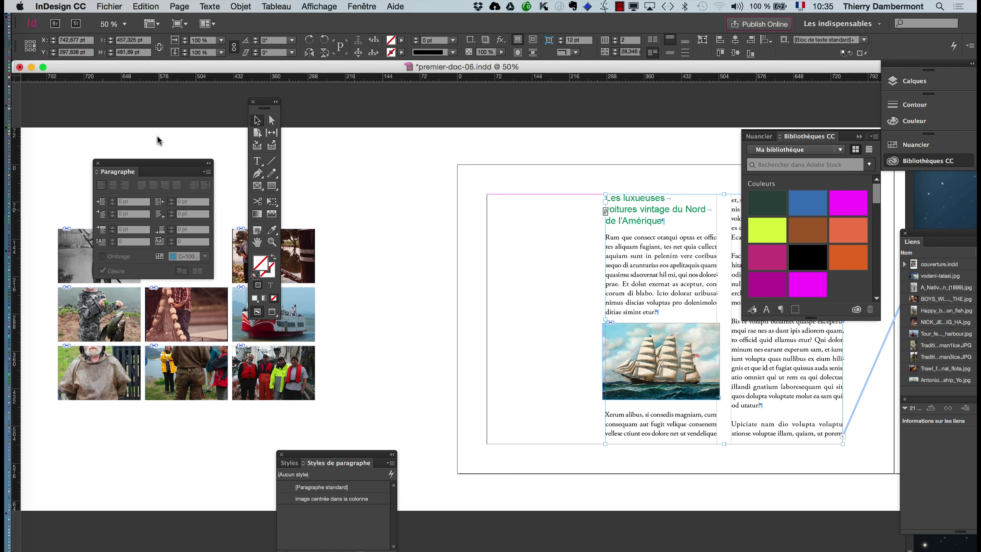
{"action": "left_click", "coordinate": [120, 295]}
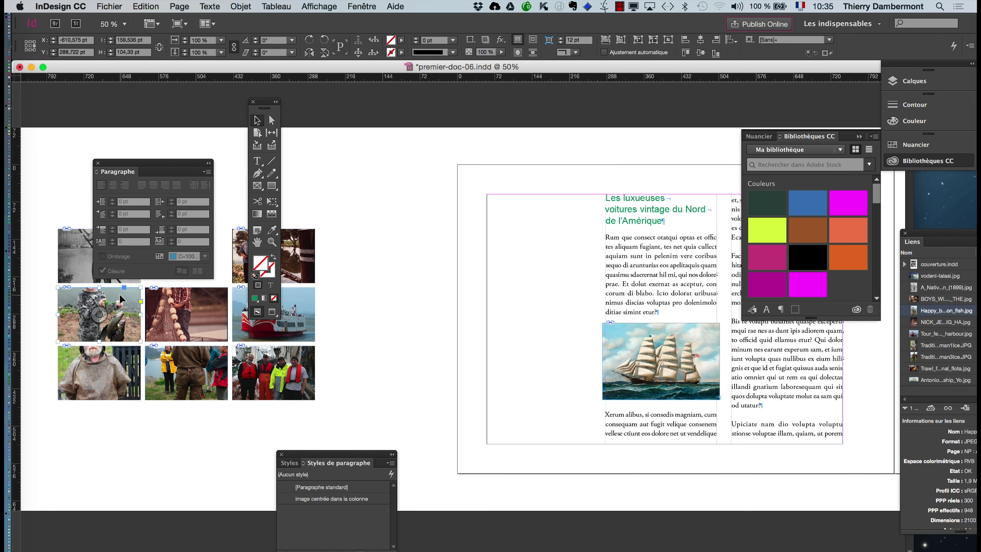
{"action": "key", "text": "BackSpace"}
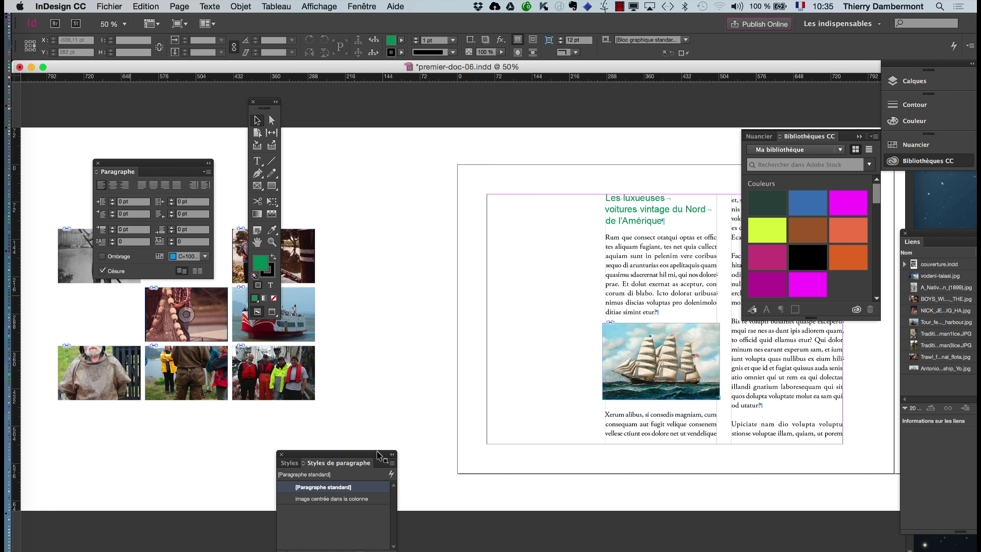
Add an empty paragraph after "Ecatem exero mostium quatur, accus." in the second column and paste the fish image into it.
{"action": "scroll", "coordinate": [556, 525], "scroll_direction": "right", "scroll_amount": 5}
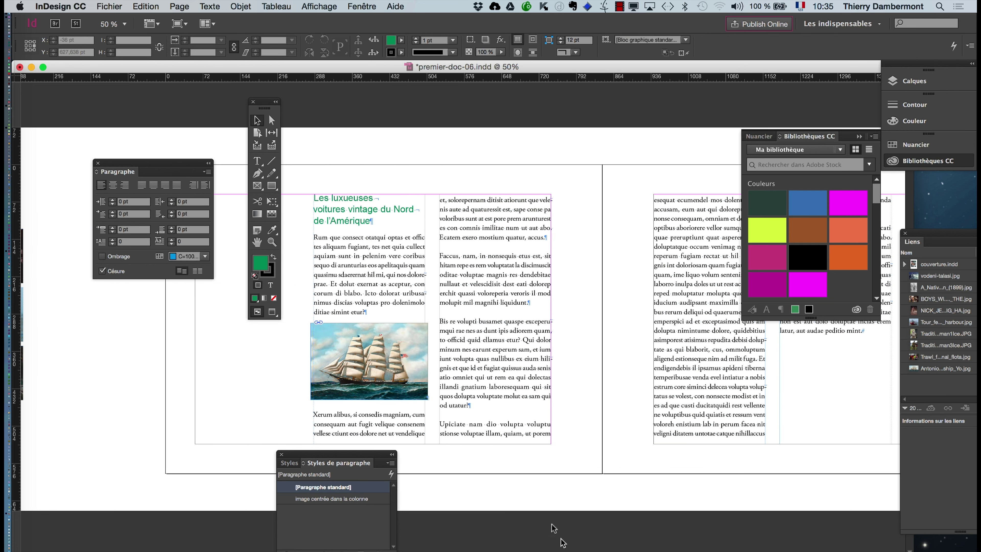
{"action": "key", "text": "super+1"}
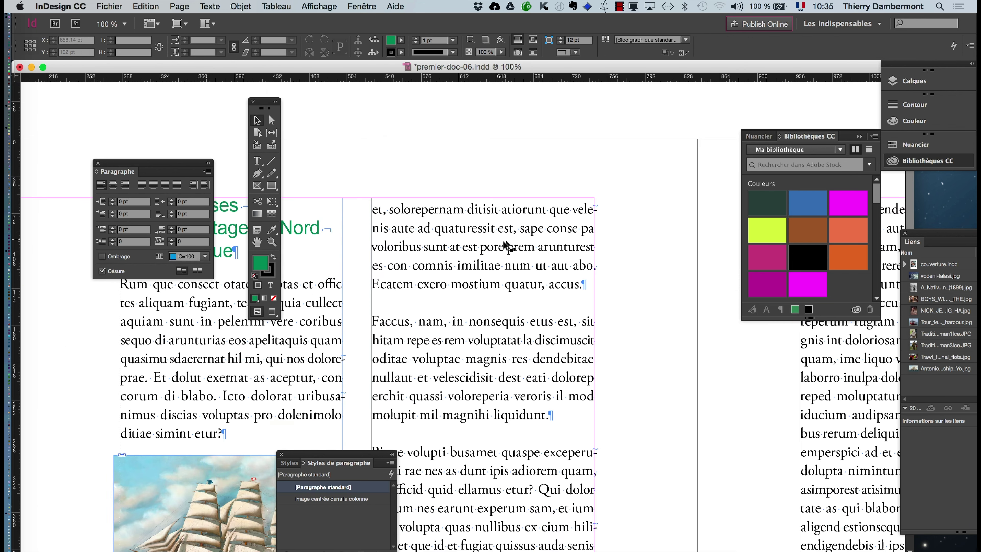
{"action": "left_click", "coordinate": [257, 161]}
{"action": "left_click", "coordinate": [585, 283]}
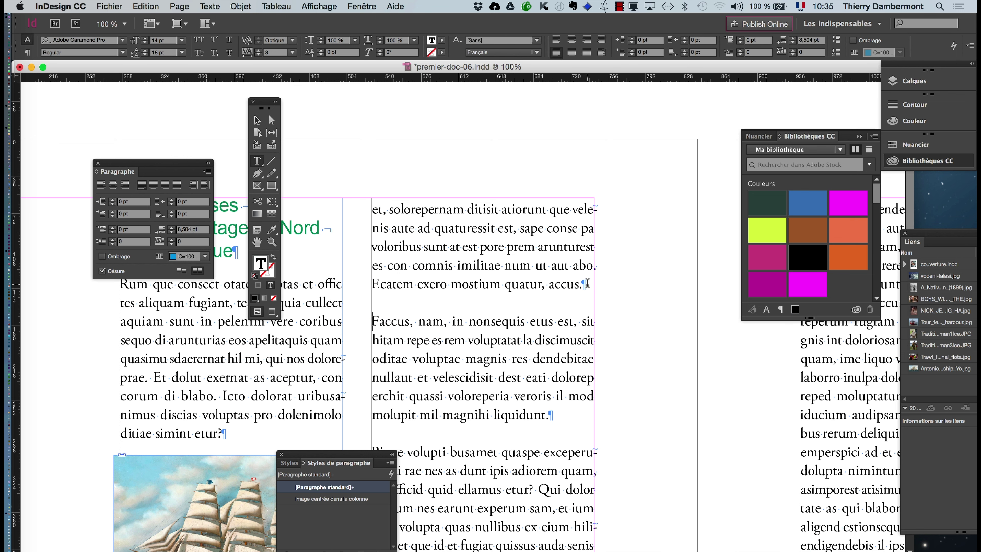
{"action": "key", "text": "Return"}
{"action": "key", "text": "super+v"}
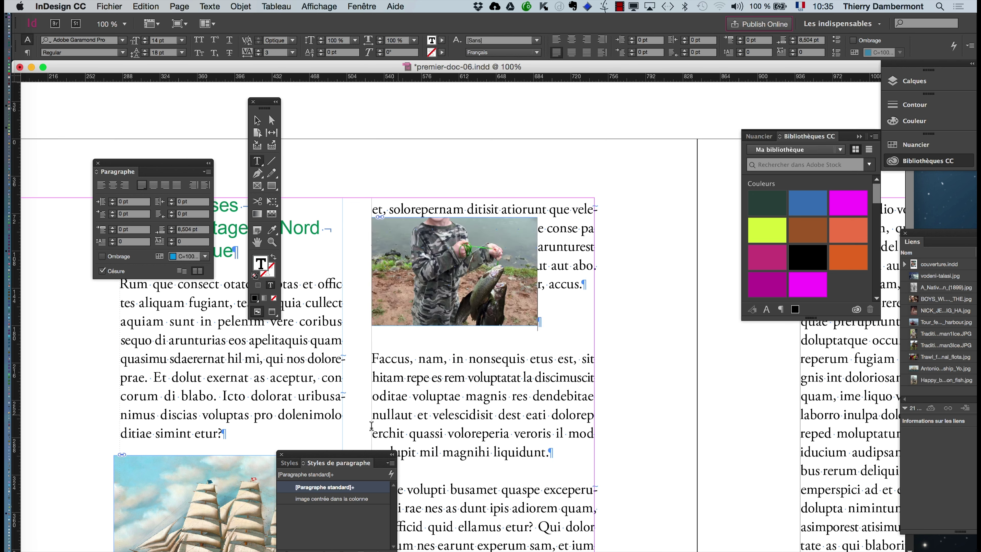
Apply the "image centrée dans la colonne" paragraph style to the paragraph holding the fish image in the second column.
{"action": "left_click_drag", "start_coordinate": [301, 457], "coordinate": [590, 171]}
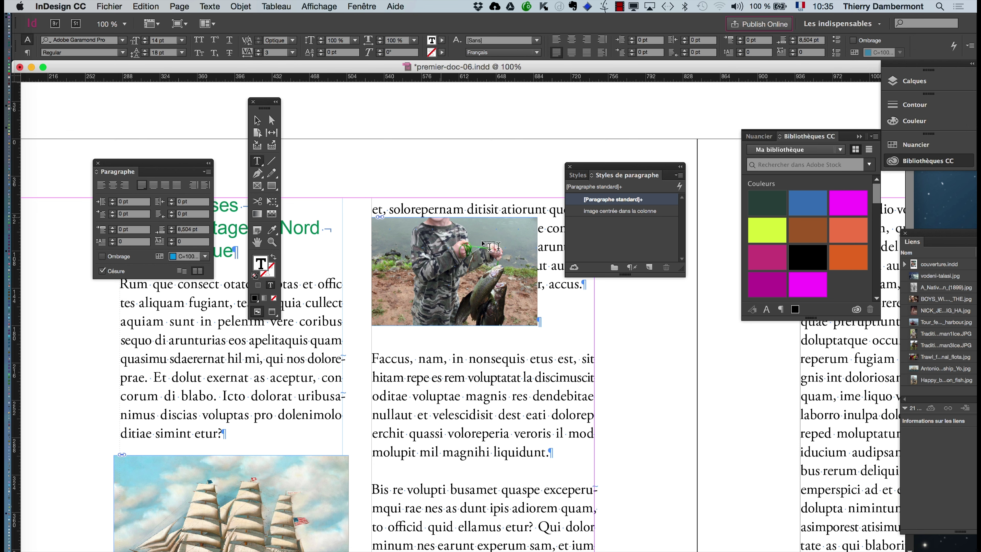
{"action": "key", "text": "Escape"}
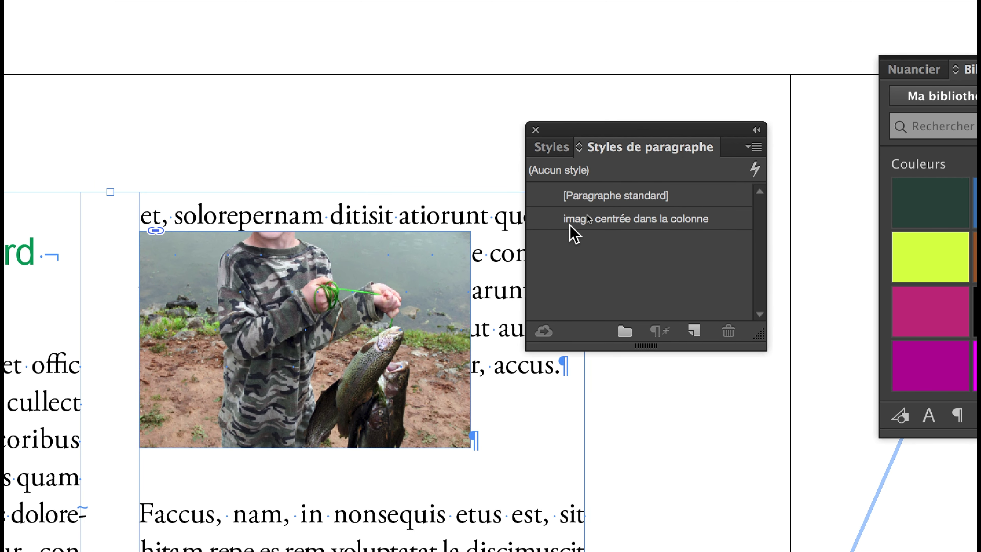
{"action": "left_click", "coordinate": [570, 226]}
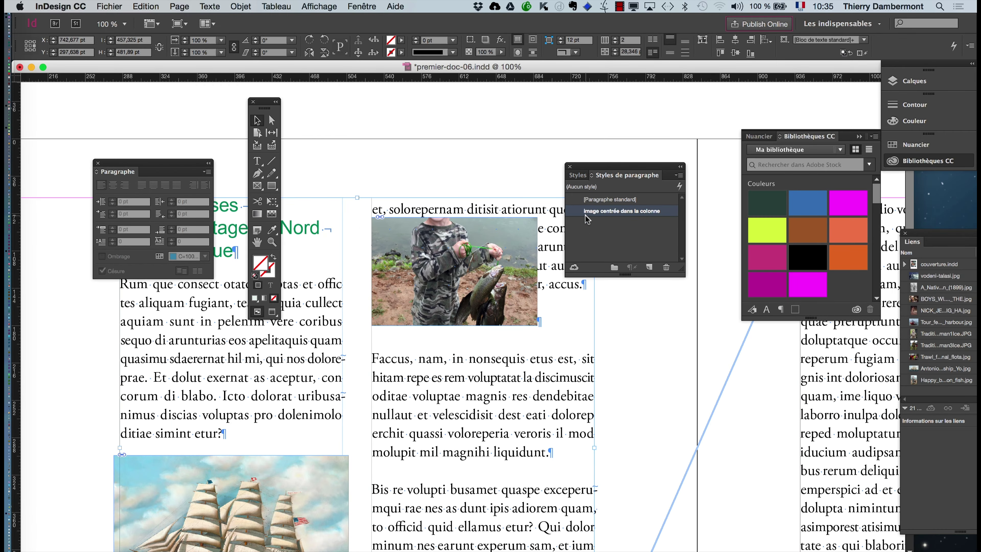
{"action": "left_click", "coordinate": [602, 198]}
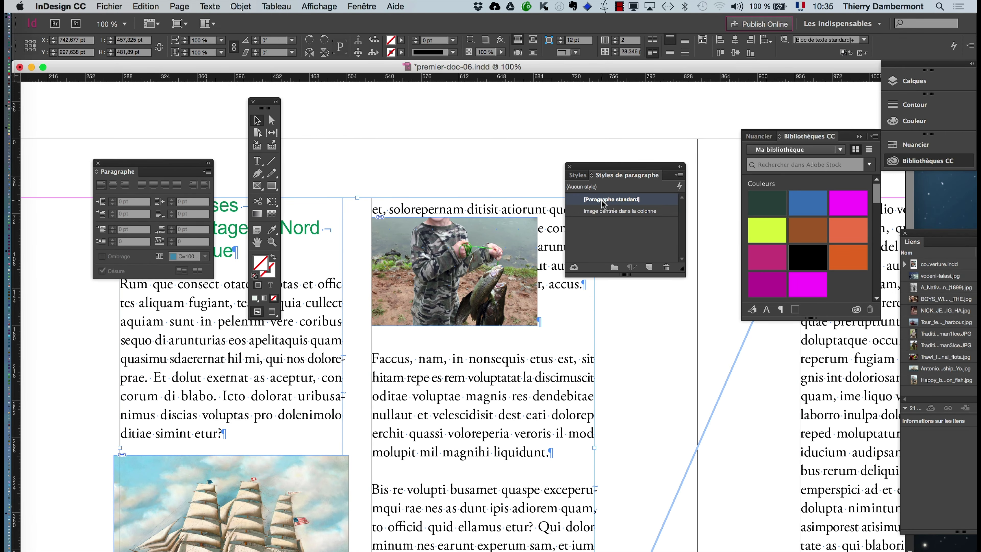
{"action": "left_click", "coordinate": [602, 213]}
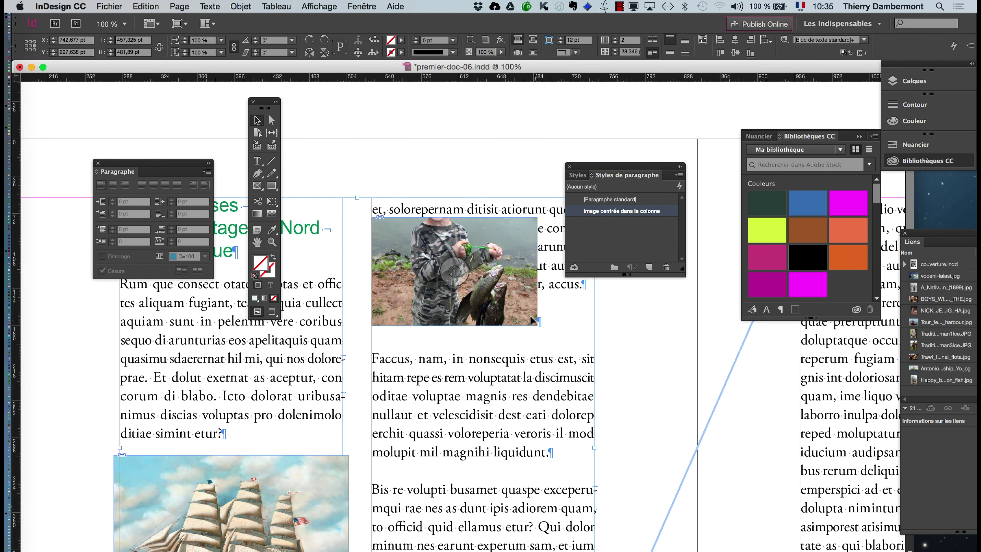
{"action": "left_click", "coordinate": [258, 162]}
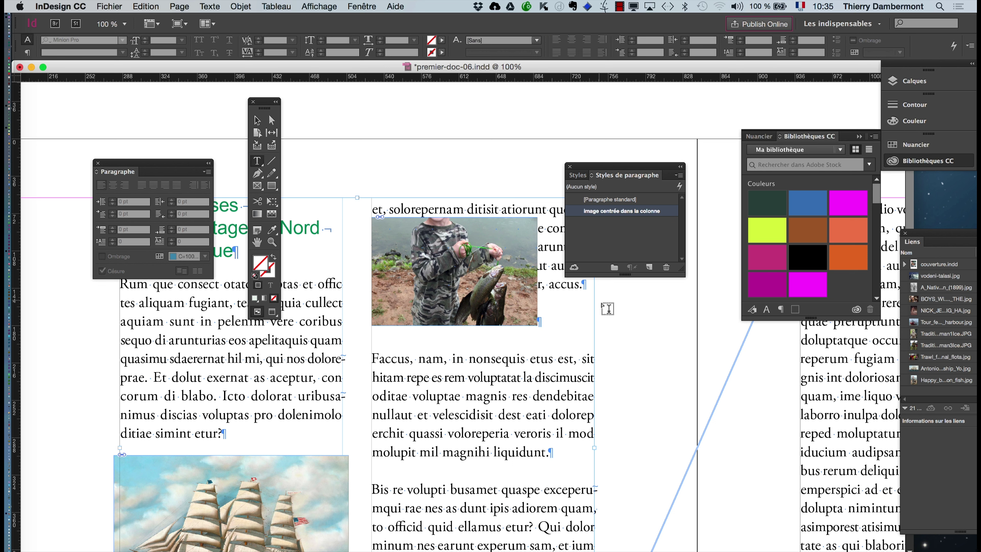
{"action": "left_click", "coordinate": [548, 305]}
{"action": "left_click", "coordinate": [619, 212]}
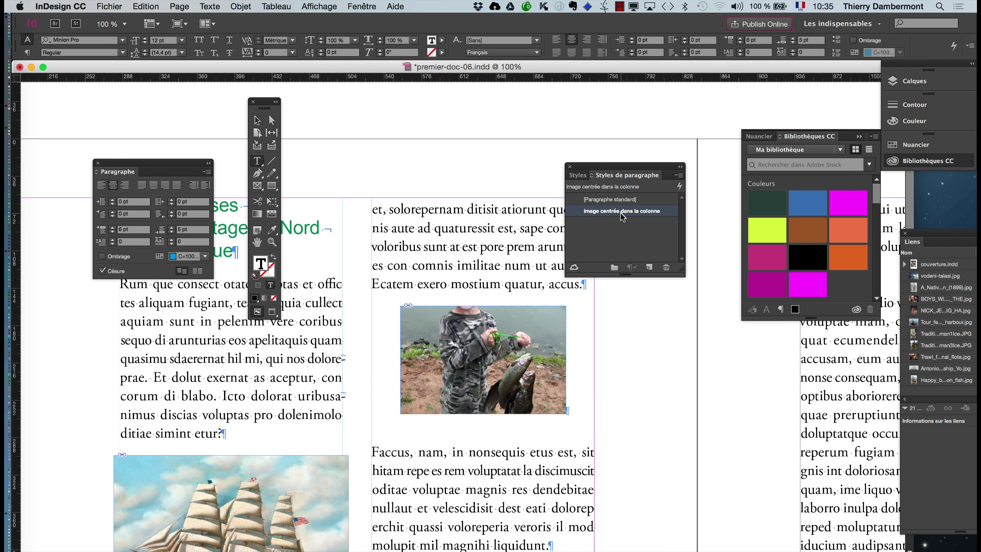
Move the paragraph and tools panels off the pasteboard images and cut the photo of the two boys from the grid.
{"action": "left_click", "coordinate": [257, 121]}
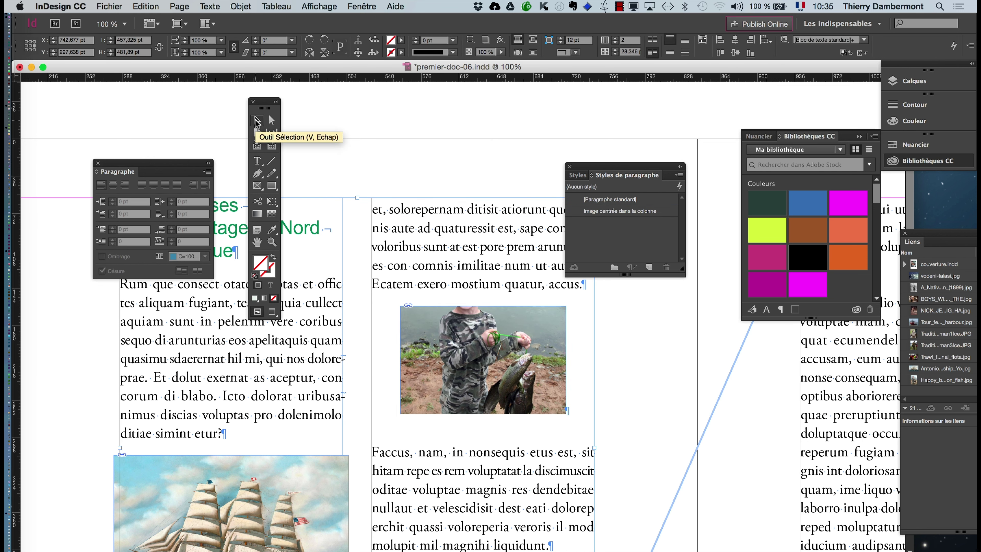
{"action": "left_click", "coordinate": [458, 317]}
{"action": "key", "text": "super+minus"}
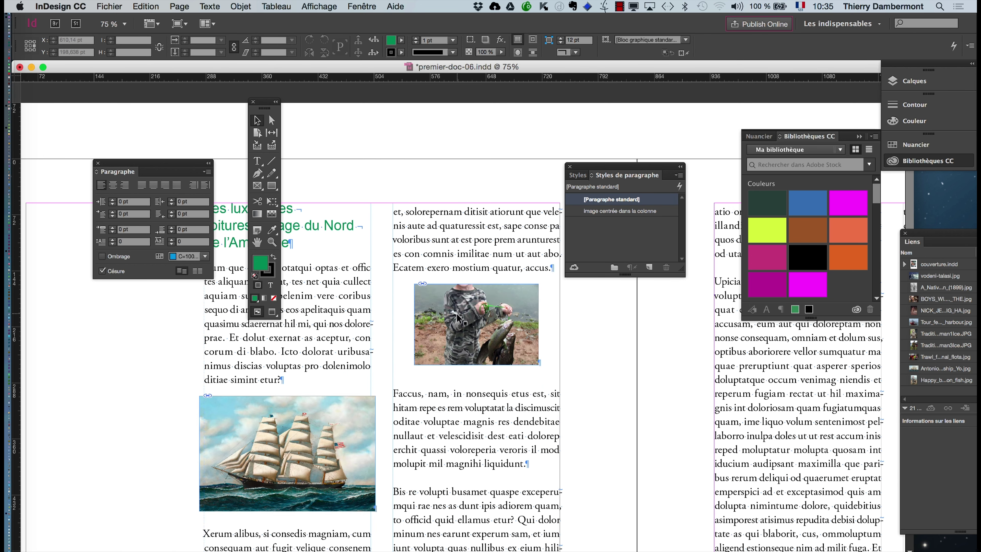
{"action": "key", "text": "super+minus"}
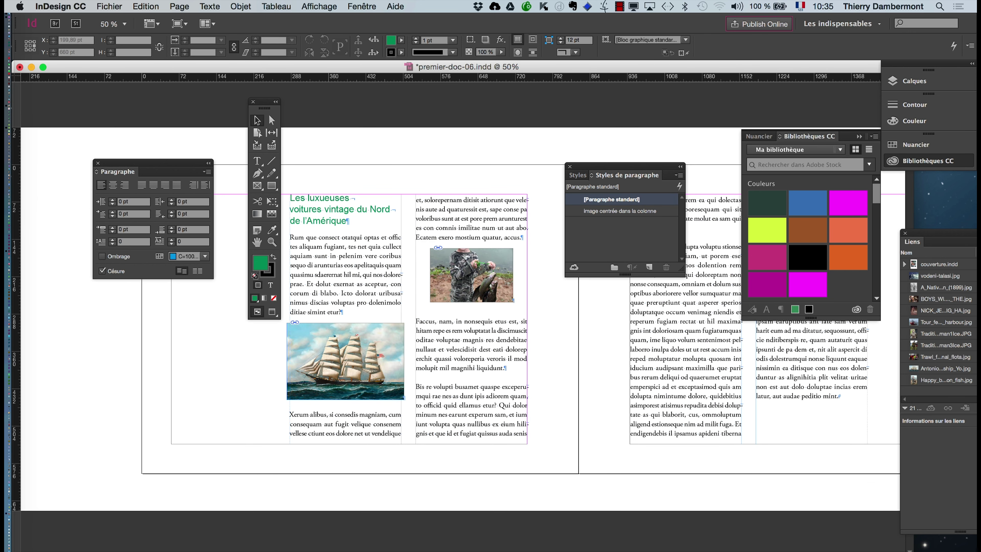
{"action": "scroll", "coordinate": [460, 274], "scroll_direction": "left", "scroll_amount": 10}
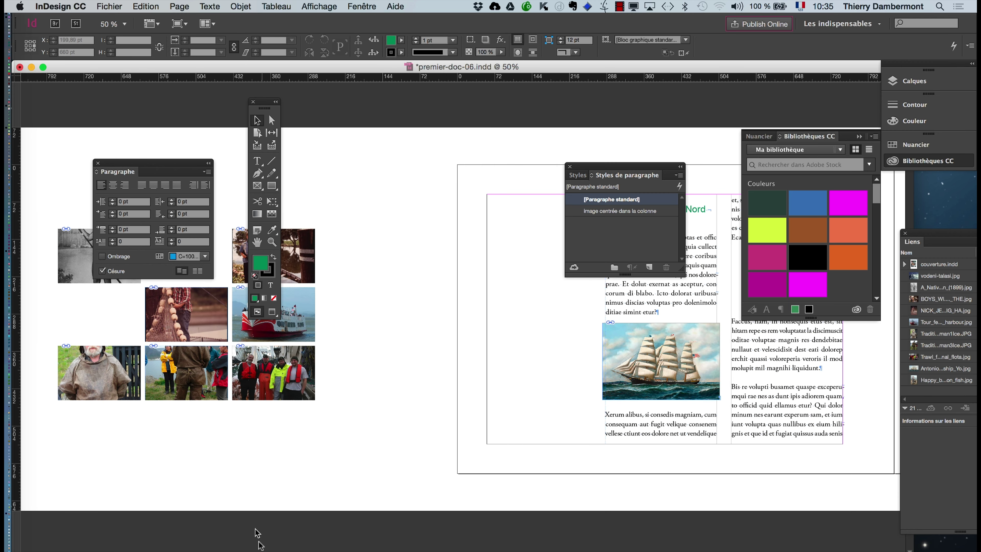
{"action": "left_click_drag", "start_coordinate": [171, 166], "coordinate": [150, 107]}
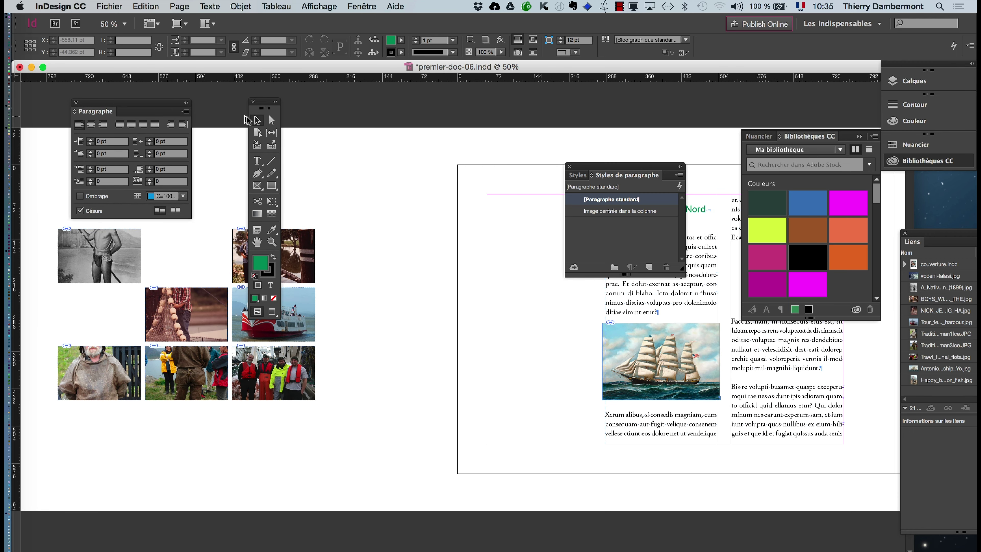
{"action": "left_click_drag", "start_coordinate": [264, 107], "coordinate": [379, 110]}
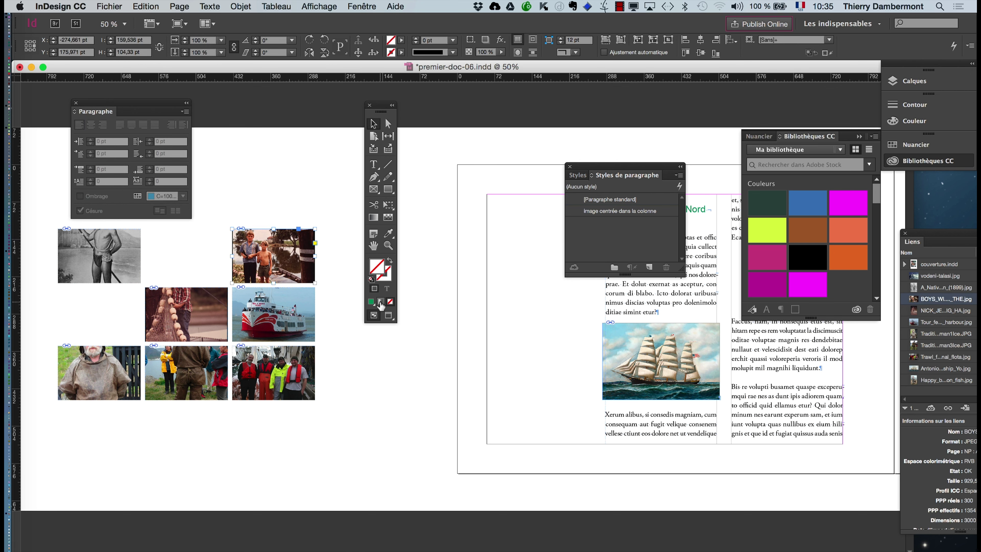
{"action": "key", "text": "Delete"}
Paste the two-boys photo into a new paragraph after "od utatur?" on the facing page and apply the "image centrée dans la colonne" style.
{"action": "scroll", "coordinate": [397, 154], "scroll_direction": "right", "scroll_amount": 15}
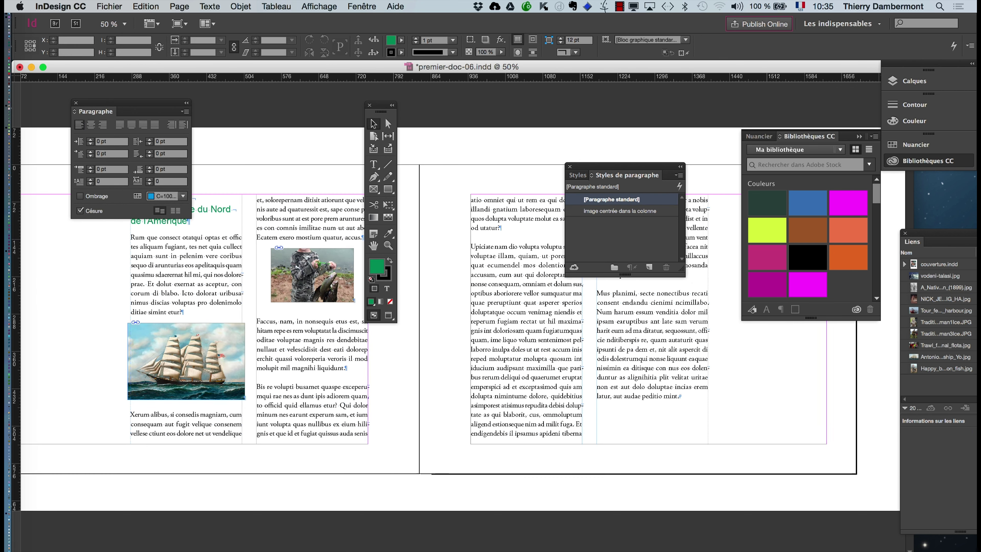
{"action": "left_click", "coordinate": [373, 164]}
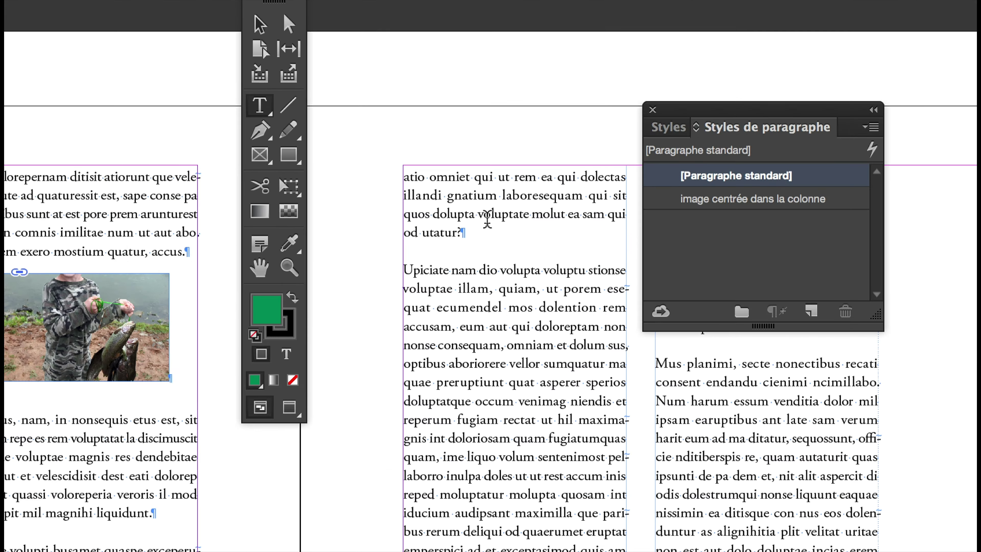
{"action": "left_click", "coordinate": [488, 224]}
{"action": "key", "text": "Return"}
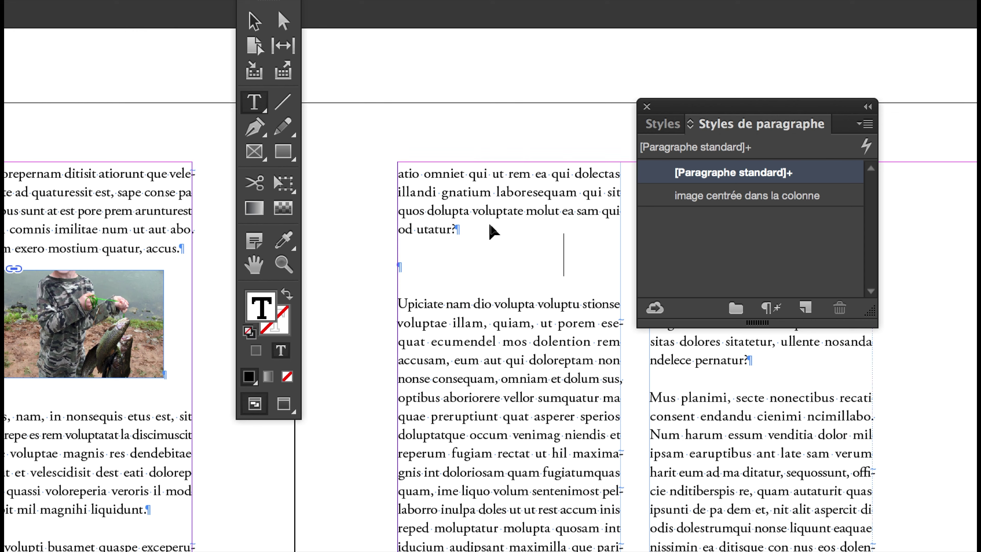
{"action": "key", "text": "ctrl+v"}
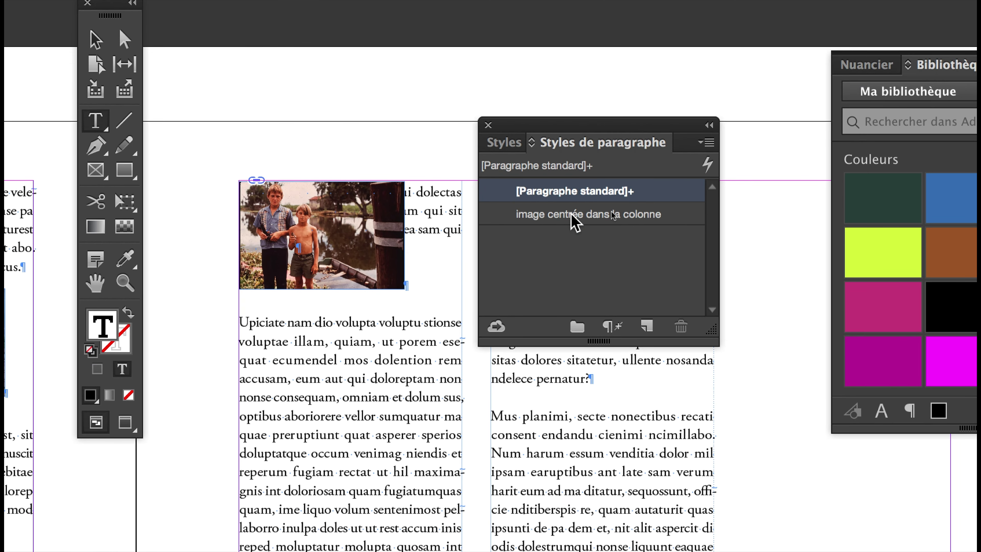
{"action": "left_click", "coordinate": [571, 216]}
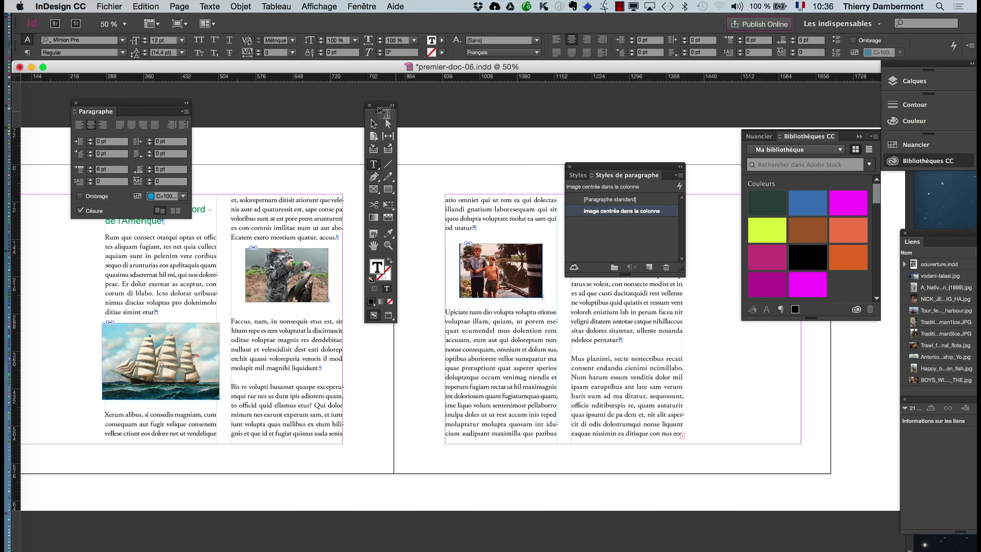
Move the floating panels clear of the spread and switch the document to the Preview screen mode.
{"action": "left_click_drag", "start_coordinate": [380, 109], "coordinate": [415, 101]}
{"action": "left_click_drag", "start_coordinate": [125, 107], "coordinate": [739, 414]}
{"action": "key", "text": "Escape"}
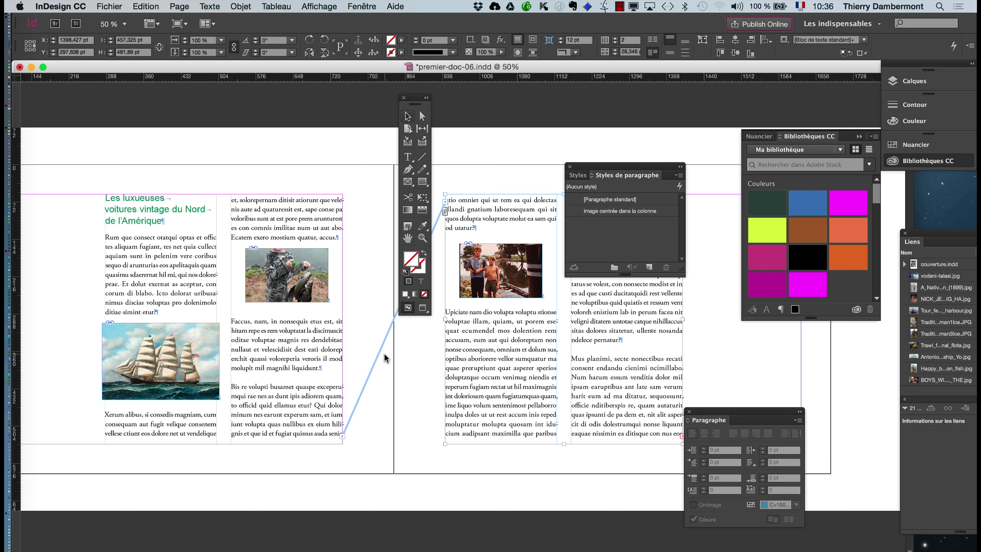
{"action": "left_click", "coordinate": [398, 378]}
{"action": "key", "text": "super+minus"}
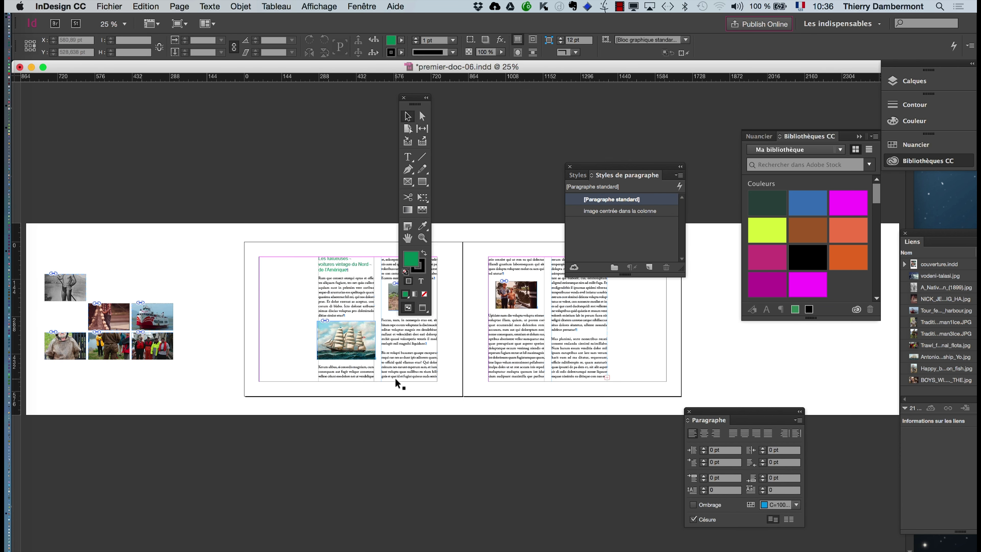
{"action": "left_click_drag", "start_coordinate": [420, 103], "coordinate": [234, 130]}
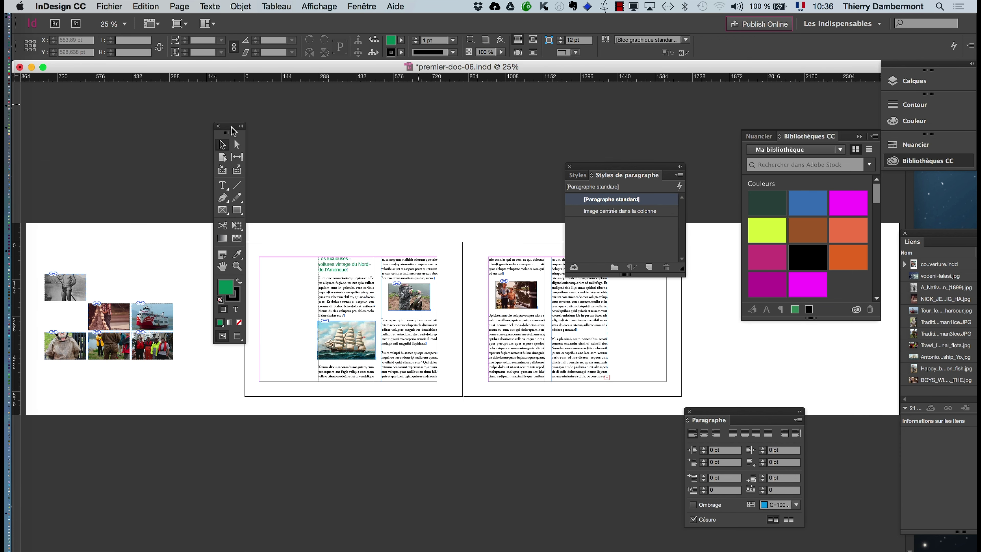
{"action": "left_click_drag", "start_coordinate": [636, 167], "coordinate": [657, 84]}
{"action": "left_click", "coordinate": [237, 335]}
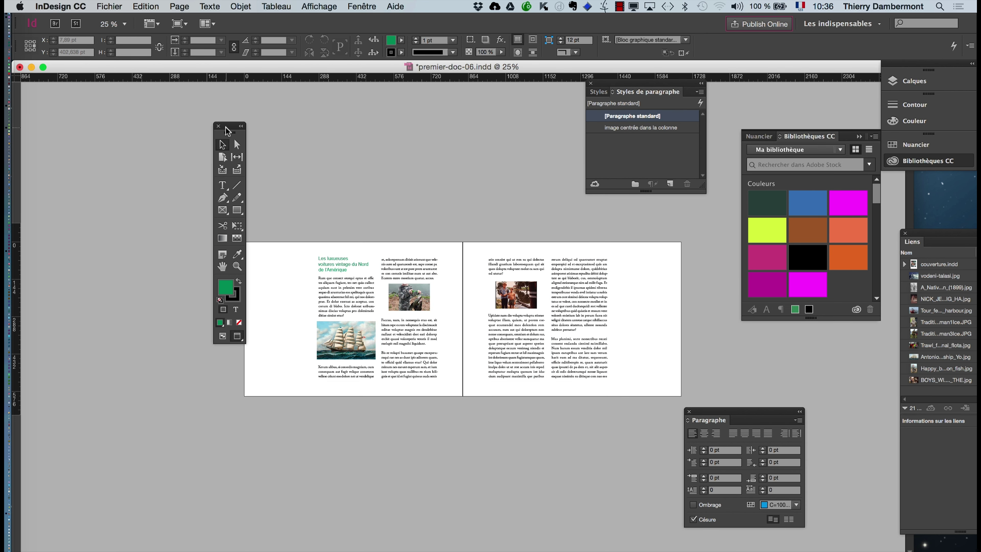
{"action": "left_click_drag", "start_coordinate": [228, 132], "coordinate": [93, 134]}
Scale the fish image up proportionally from its centre to about 228 by 149 pt, slightly wider than the text column.
{"action": "key", "text": "super+equal"}
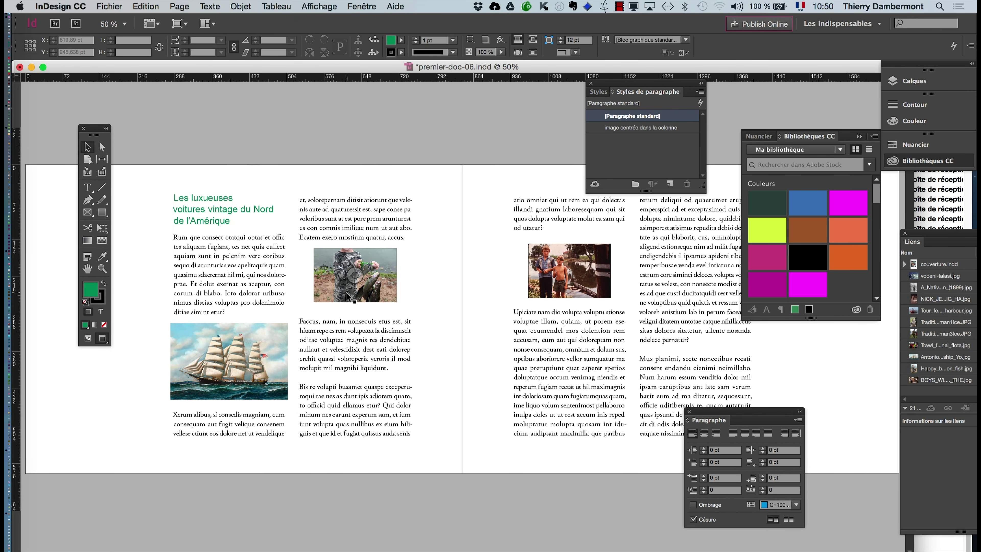
{"action": "left_click", "coordinate": [88, 146]}
{"action": "key", "text": "super+equal"}
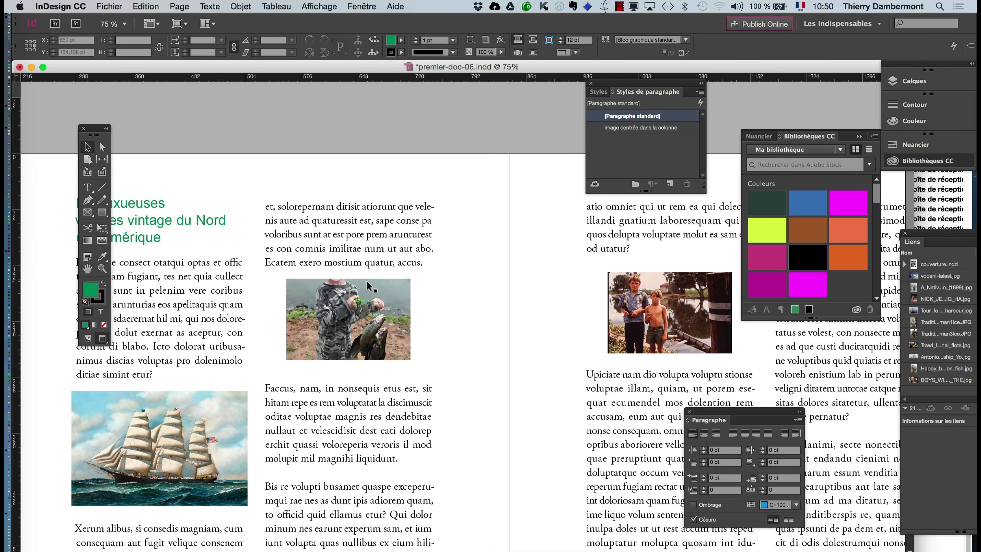
{"action": "key", "text": "super+equal"}
{"action": "left_click", "coordinate": [286, 291]}
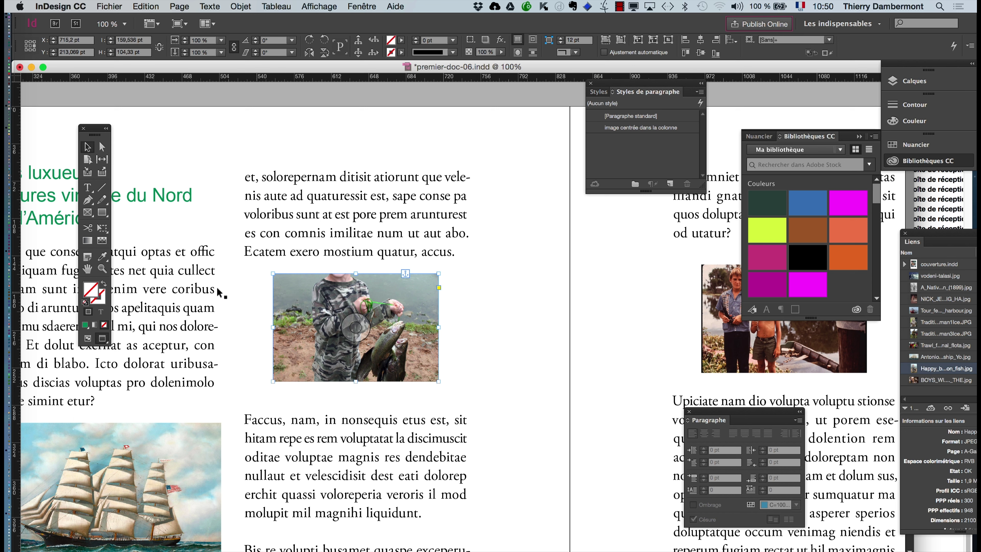
{"action": "left_click", "coordinate": [102, 228]}
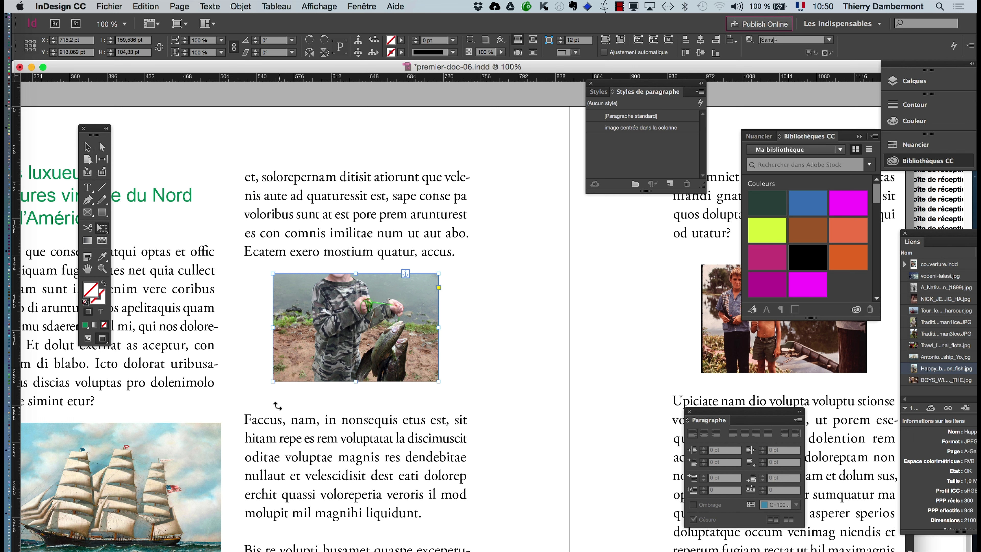
{"action": "left_click_drag", "start_coordinate": [272, 381], "coordinate": [245, 400]}
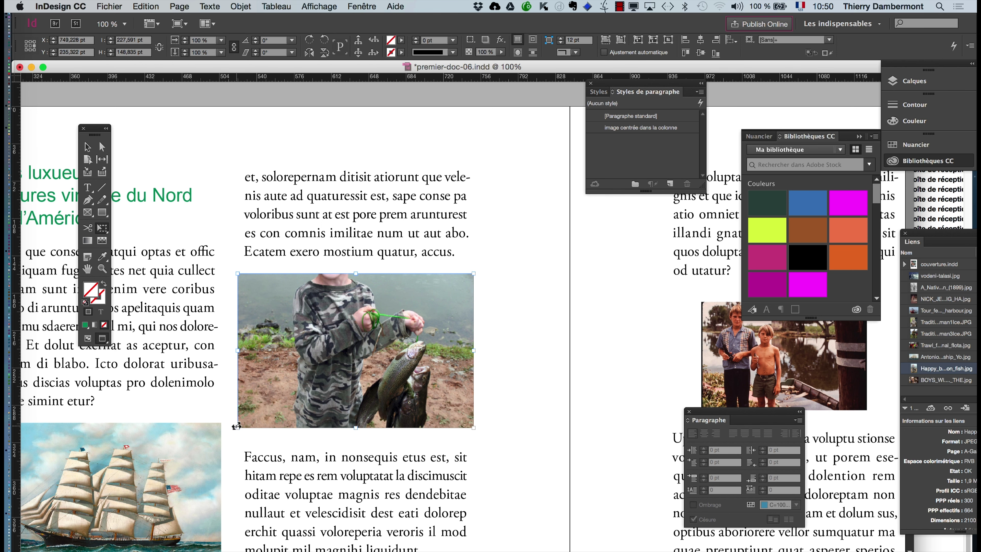
Scale the two-boys image on the facing page up proportionally from its centre to about 225 by 147 pt.
{"action": "left_click", "coordinate": [87, 269]}
{"action": "left_click_drag", "start_coordinate": [445, 358], "coordinate": [159, 259]}
{"action": "left_click", "coordinate": [87, 147]}
{"action": "left_click", "coordinate": [470, 387]}
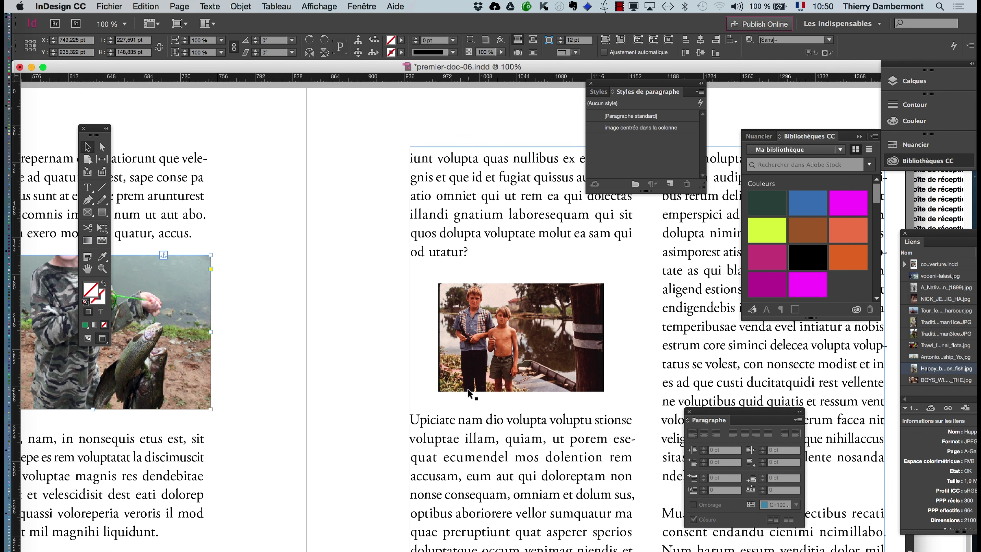
{"action": "left_click", "coordinate": [102, 229]}
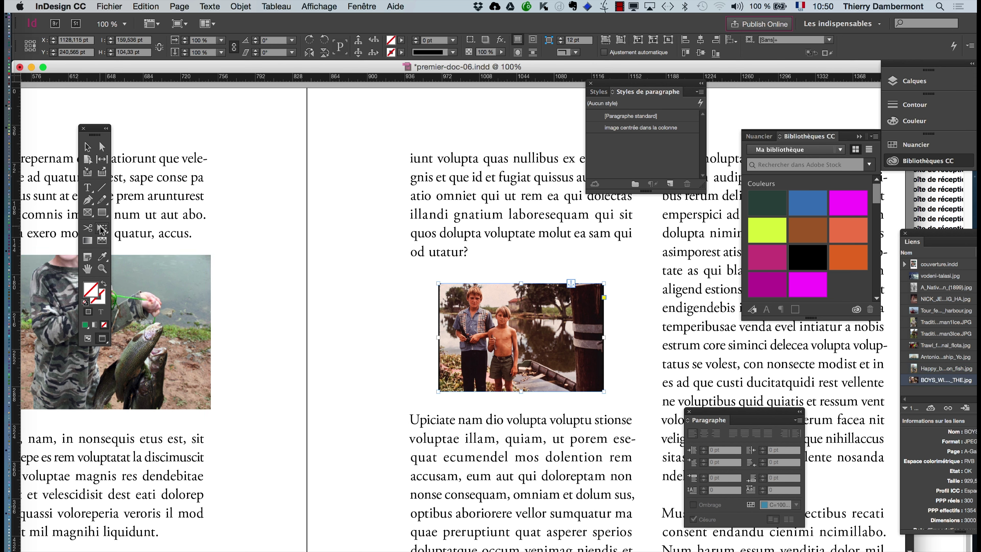
{"action": "left_click_drag", "start_coordinate": [438, 393], "coordinate": [409, 416]}
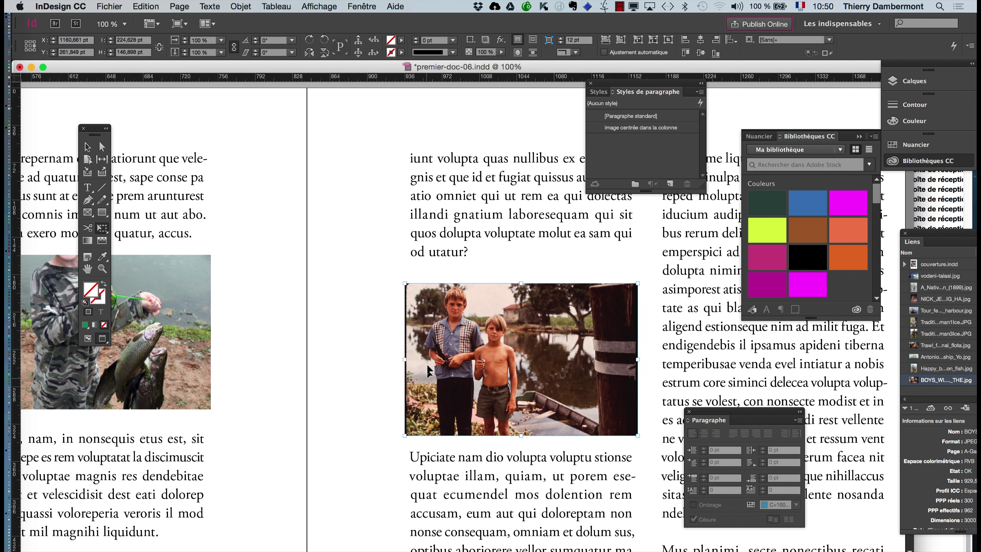
Select the two-boys photo inside its frame and enlarge only the content to about 241 by 163 pt.
{"action": "left_click", "coordinate": [88, 146]}
{"action": "left_click", "coordinate": [454, 293]}
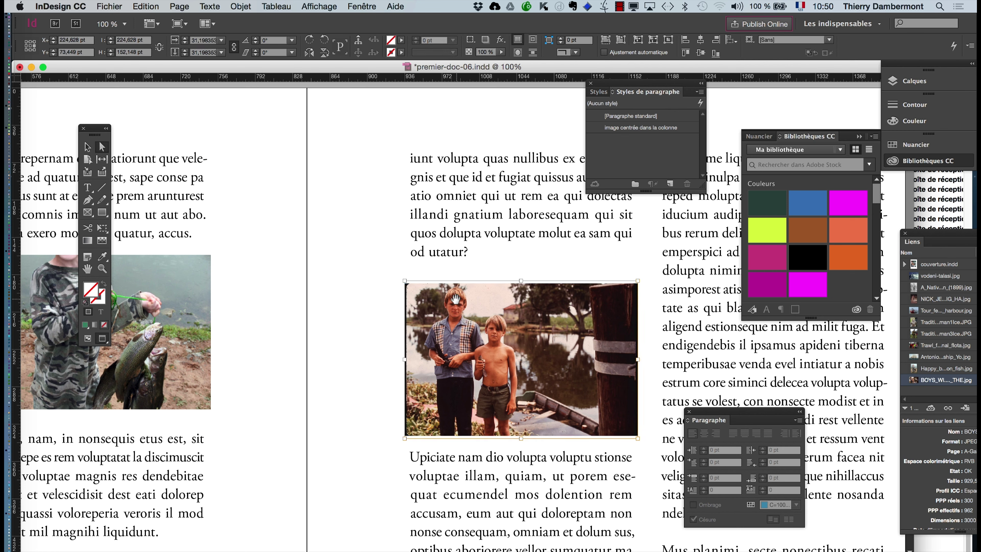
{"action": "left_click", "coordinate": [103, 229]}
{"action": "left_click_drag", "start_coordinate": [404, 282], "coordinate": [391, 281]}
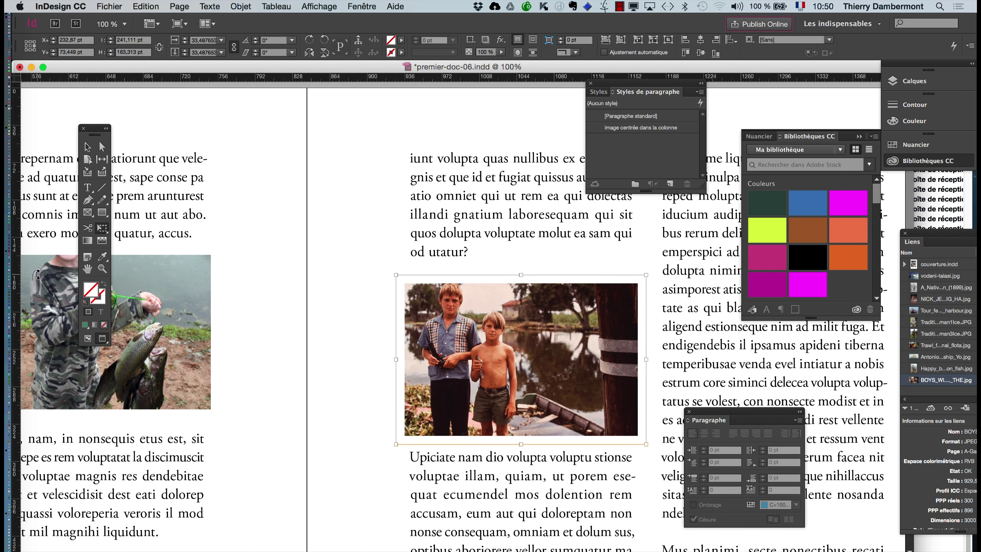
Shift the fish photo down inside its frame so the boy's face is within the crop.
{"action": "left_click", "coordinate": [88, 268]}
{"action": "left_click_drag", "start_coordinate": [288, 301], "coordinate": [434, 269]}
{"action": "left_click", "coordinate": [102, 146]}
{"action": "left_click", "coordinate": [285, 255]}
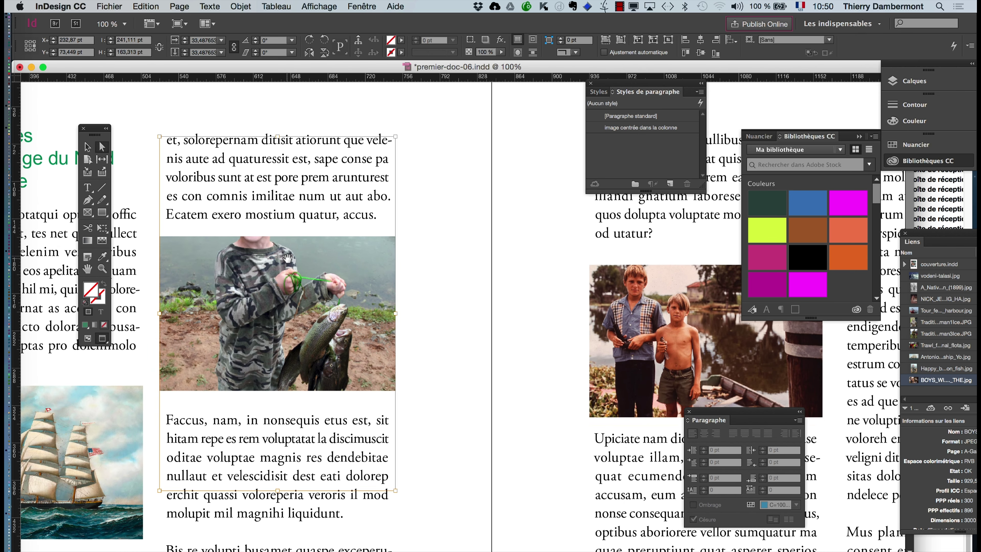
{"action": "left_click_drag", "start_coordinate": [300, 258], "coordinate": [453, 259]}
{"action": "key", "text": "h"}
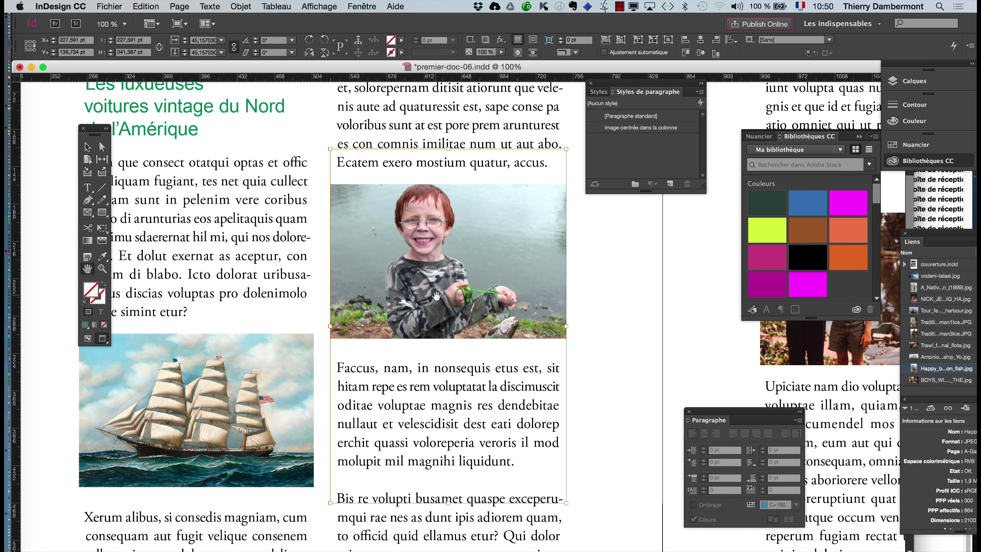
{"action": "key", "text": "super+minus"}
{"action": "left_click", "coordinate": [87, 147]}
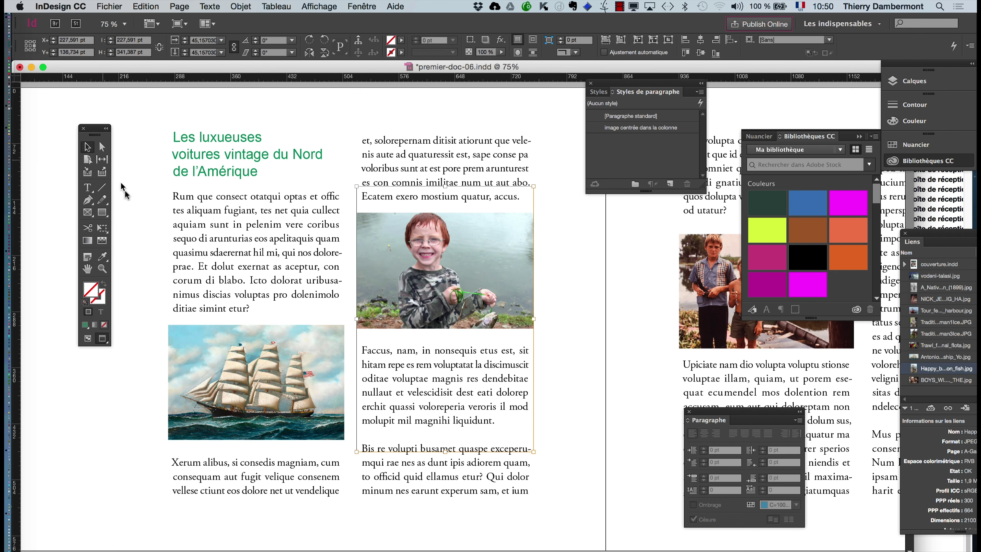
Save the document under the new name premier-doc-07.indd in the "jour 1 ID avancé" folder.
{"action": "left_click", "coordinate": [128, 415]}
{"action": "left_click", "coordinate": [110, 6]}
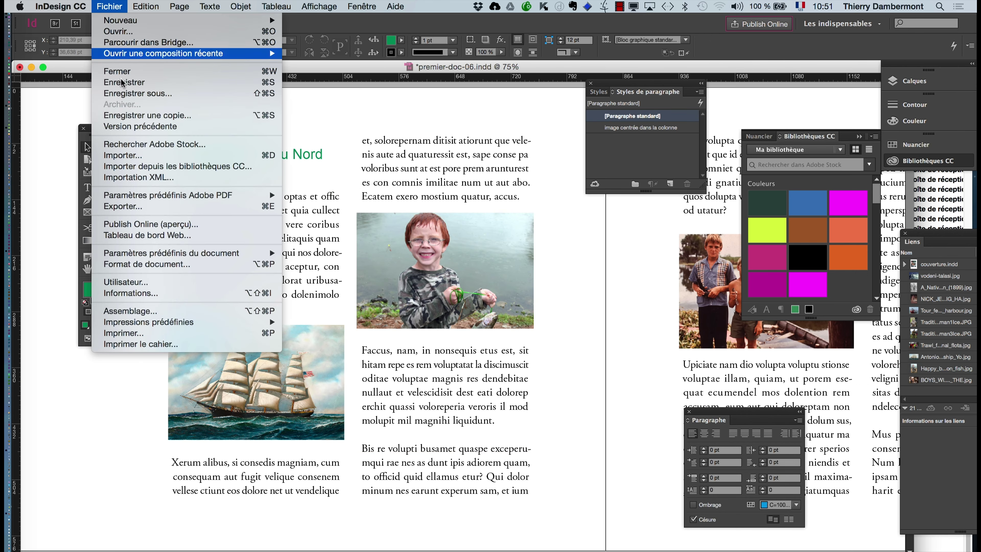
{"action": "left_click", "coordinate": [156, 93]}
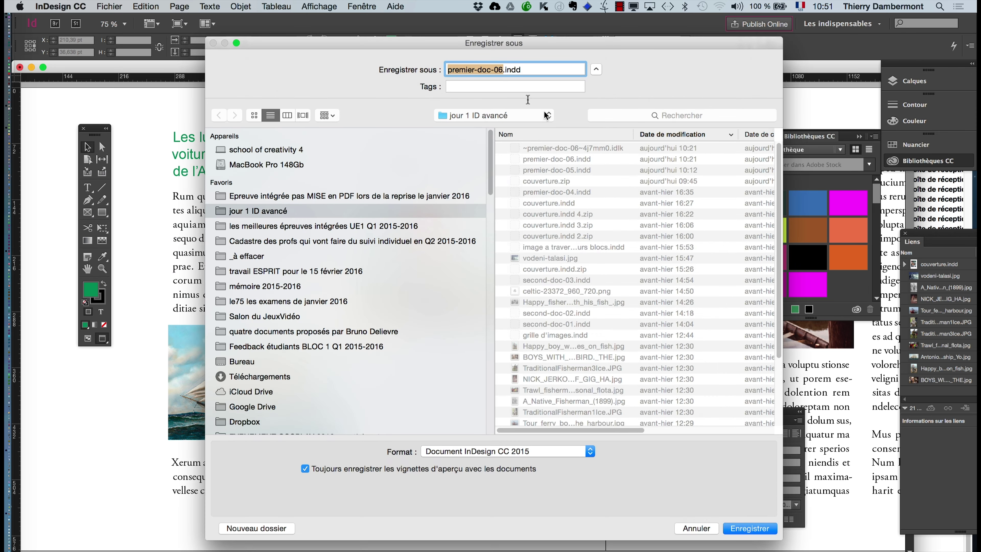
{"action": "left_click", "coordinate": [502, 71]}
{"action": "key", "text": "BackSpace"}
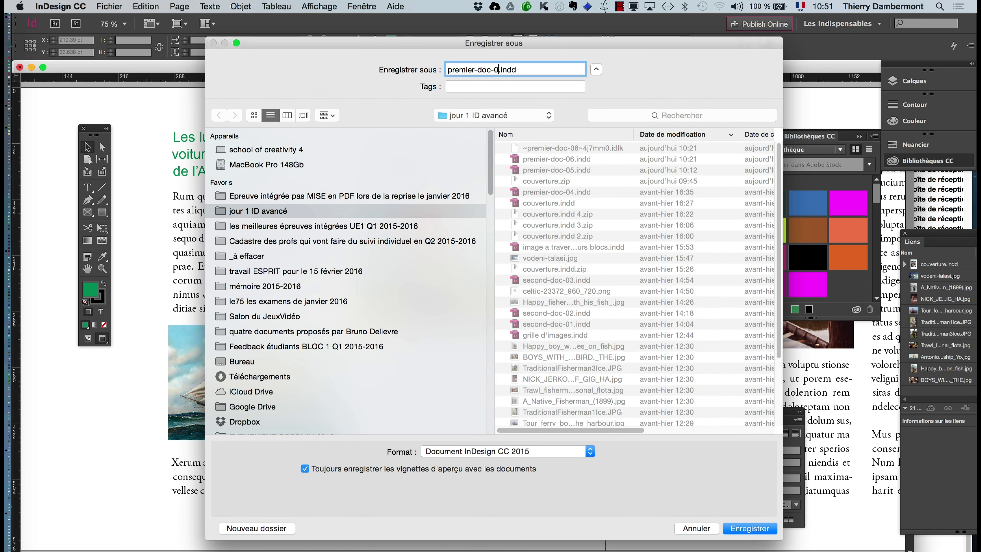
{"action": "type", "text": "7"}
{"action": "left_click", "coordinate": [769, 529]}
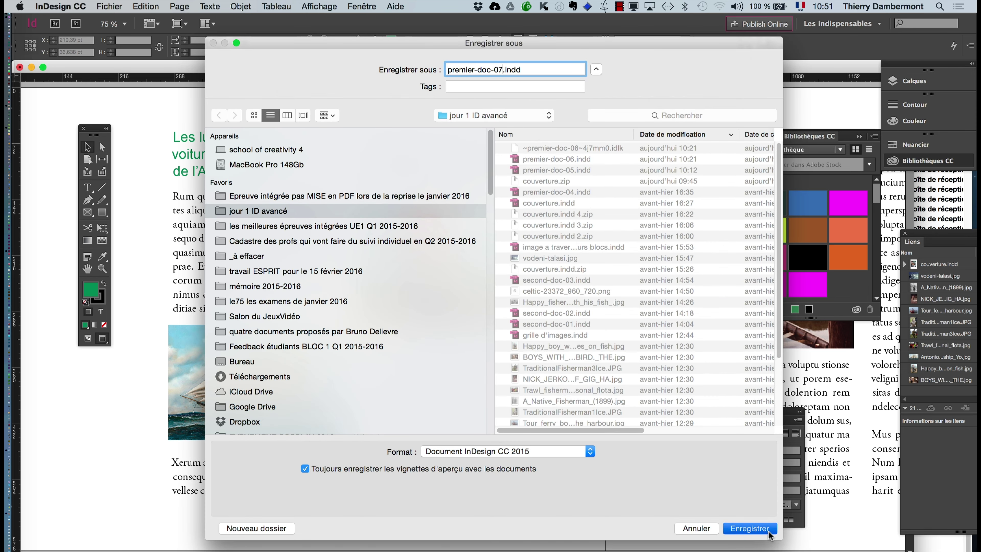
Switch the document from preview to normal display mode, with frame edges and hidden characters, and deselect the ship image.
{"action": "scroll", "coordinate": [245, 412], "scroll_direction": "up", "scroll_amount": 1}
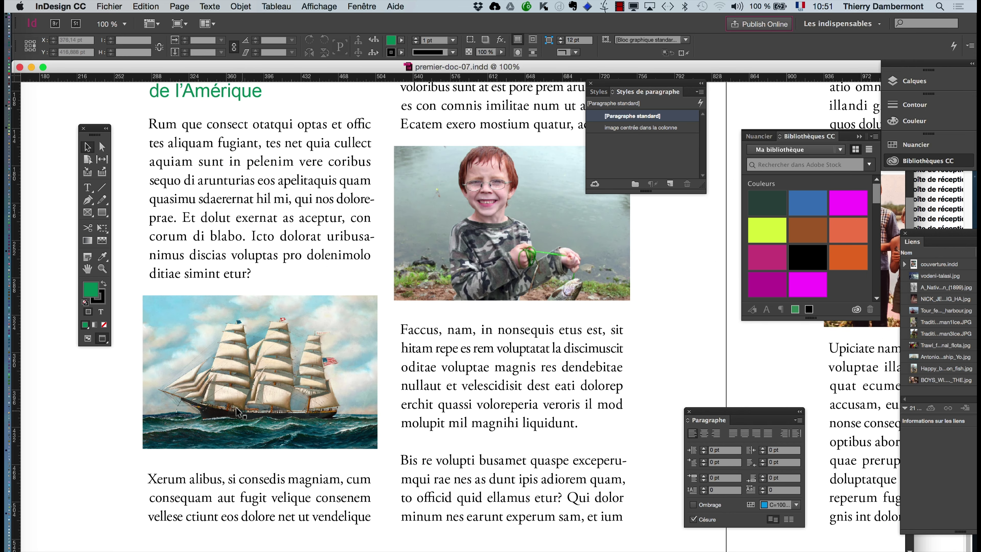
{"action": "left_click", "coordinate": [164, 303]}
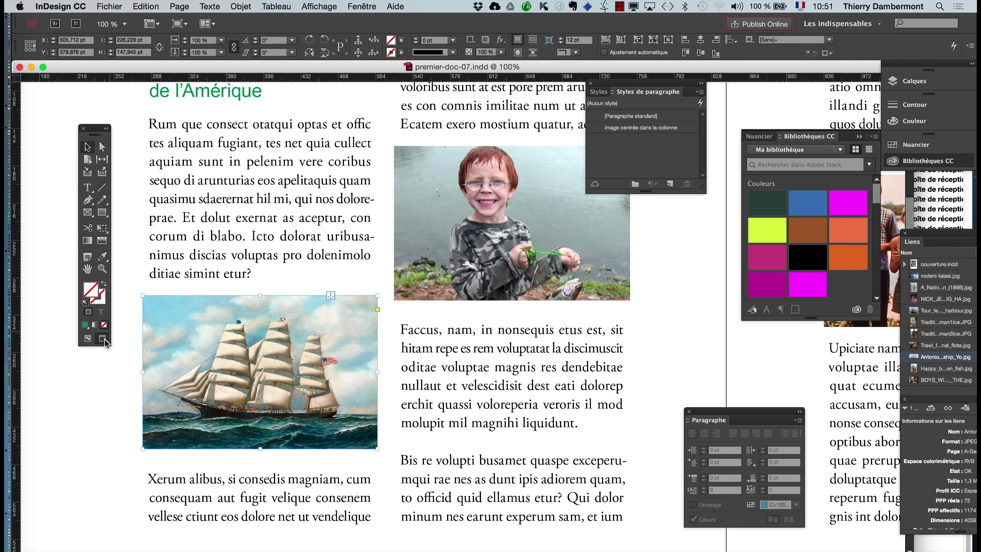
{"action": "left_click", "coordinate": [87, 339]}
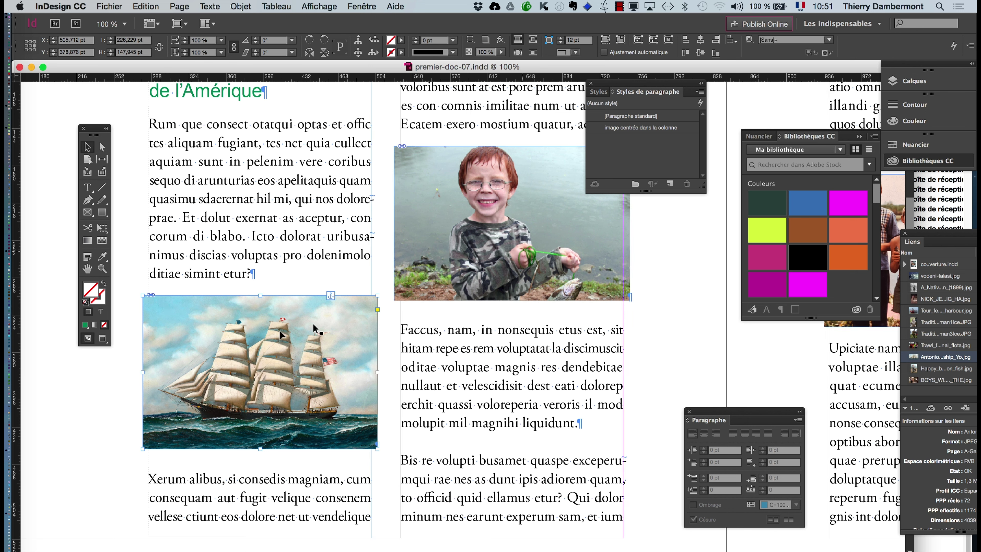
{"action": "left_click", "coordinate": [108, 398]}
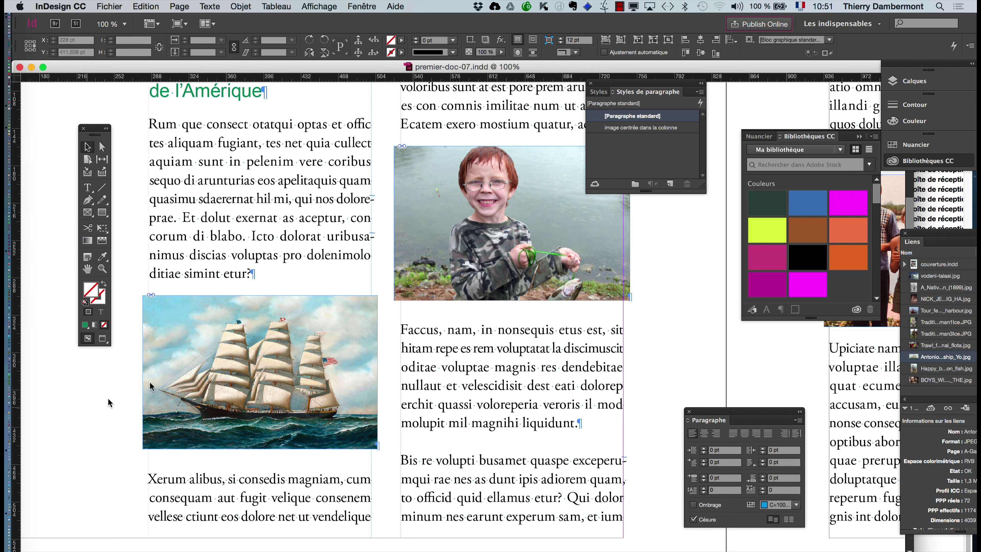
Select the ship image's frame and apply the C=100 M=0 J=0 N=0 swatch to its stroke.
{"action": "left_click", "coordinate": [162, 359]}
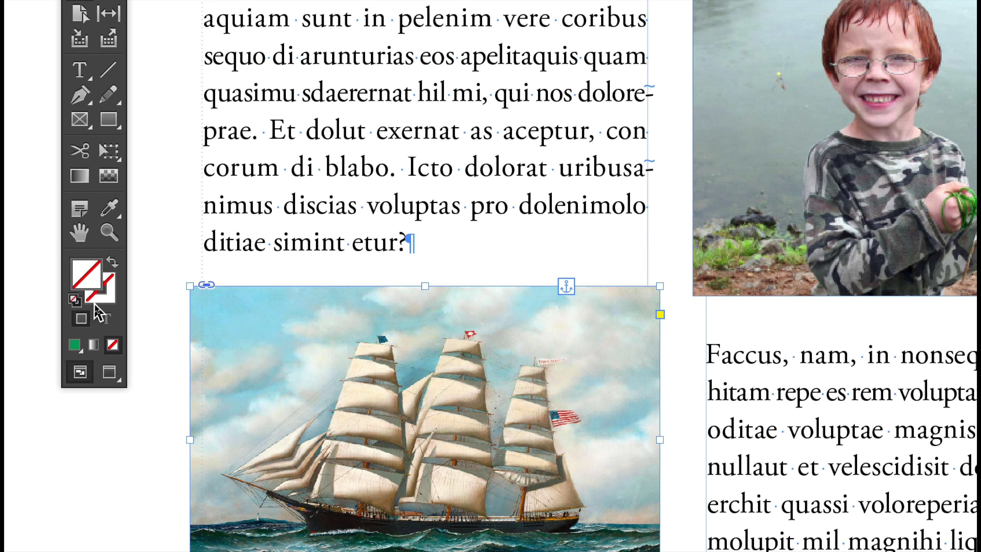
{"action": "left_click", "coordinate": [97, 301]}
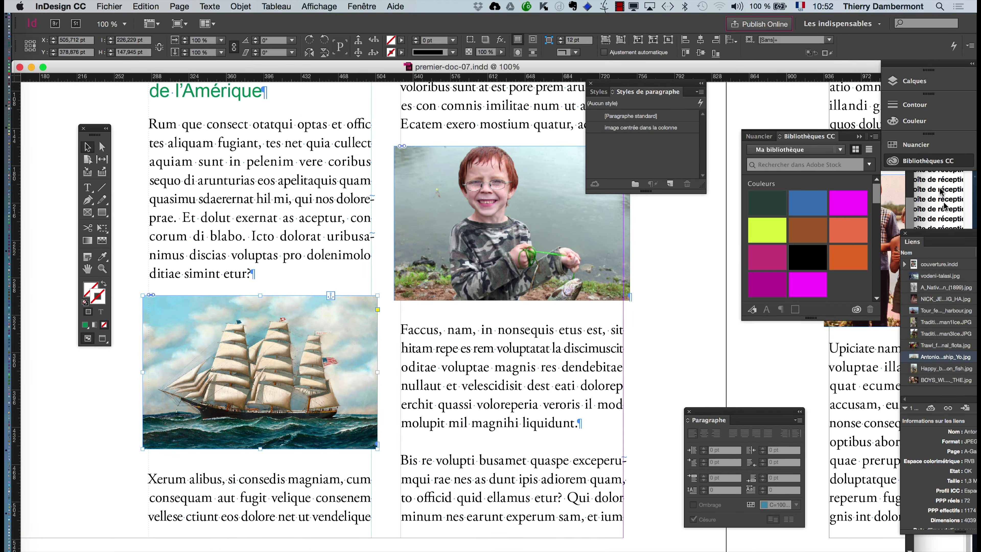
{"action": "left_click", "coordinate": [916, 145]}
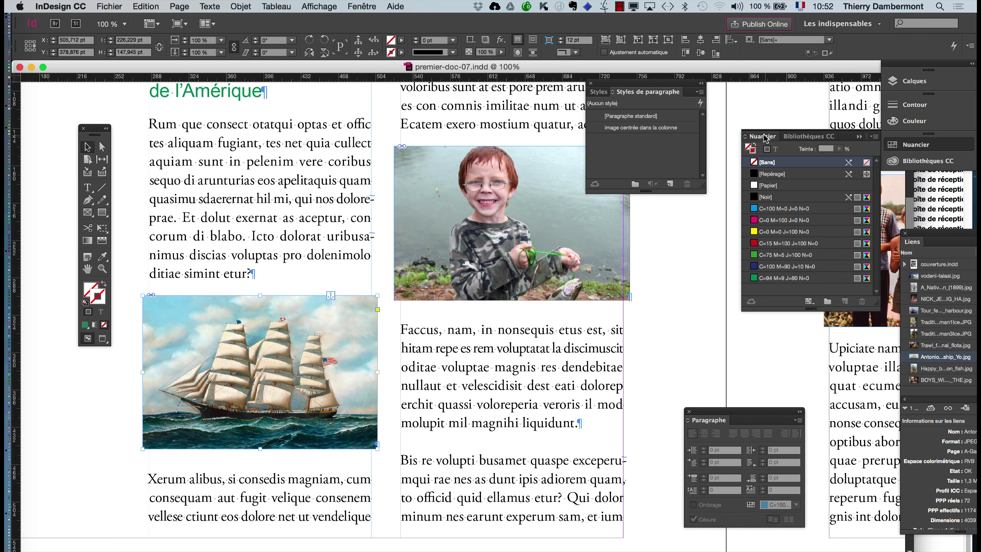
{"action": "left_click_drag", "start_coordinate": [764, 136], "coordinate": [439, 214]}
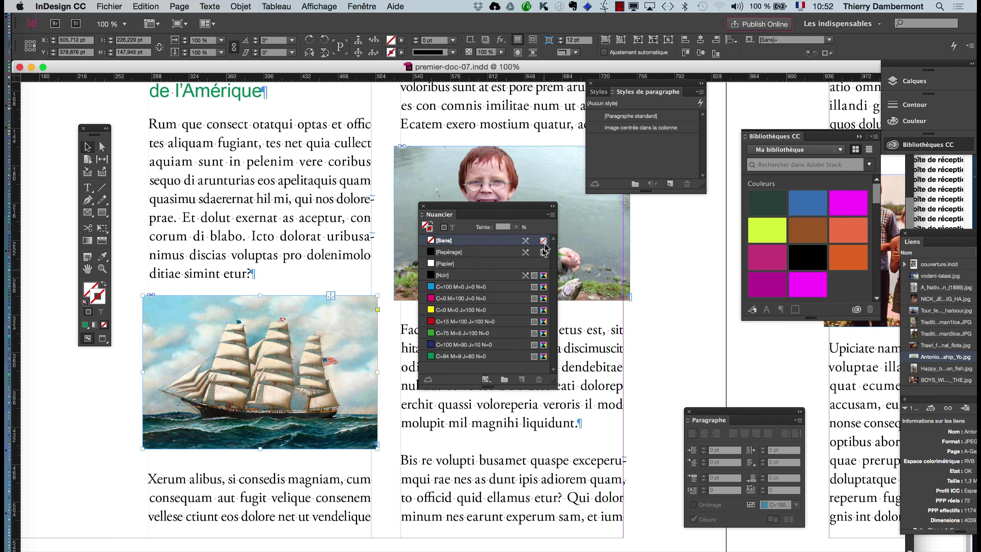
{"action": "left_click", "coordinate": [550, 214]}
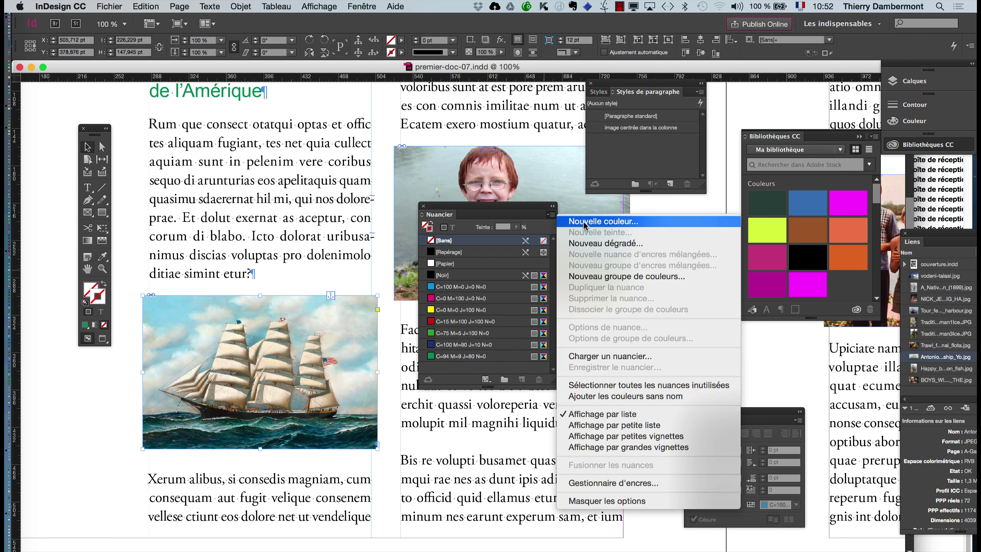
{"action": "left_click", "coordinate": [483, 325]}
{"action": "left_click", "coordinate": [481, 322]}
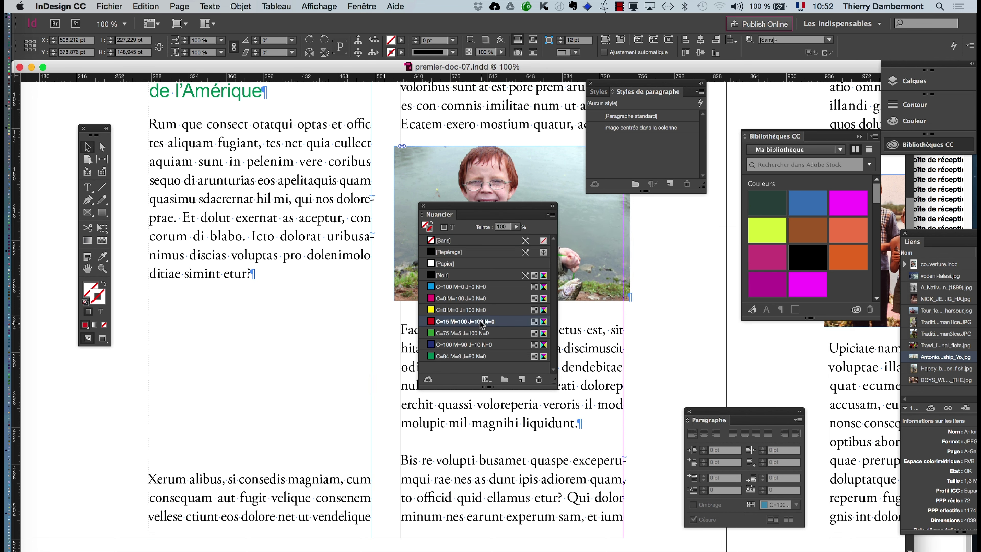
{"action": "left_click", "coordinate": [491, 287]}
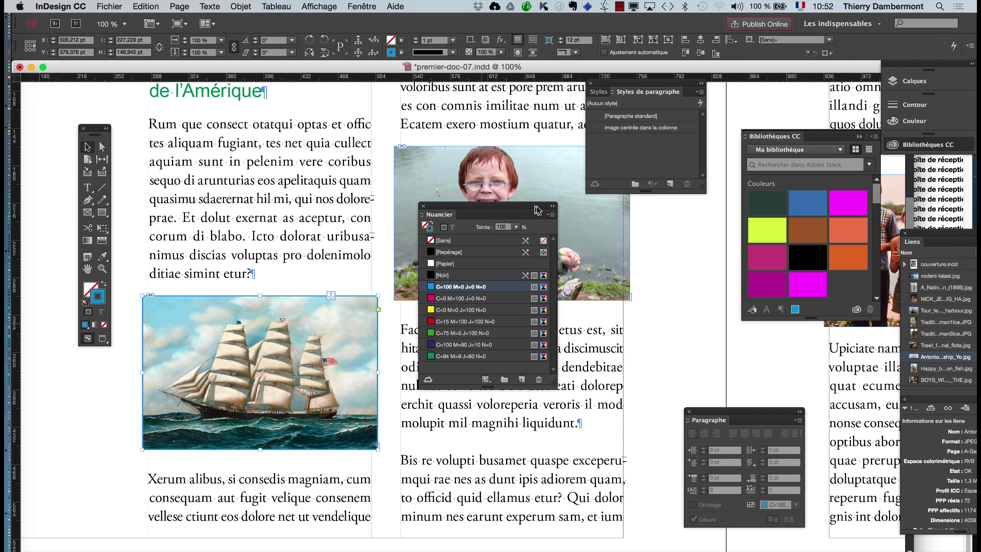
{"action": "left_click", "coordinate": [550, 217]}
{"action": "left_click", "coordinate": [575, 222]}
{"action": "left_click_drag", "start_coordinate": [676, 127], "coordinate": [551, 175]}
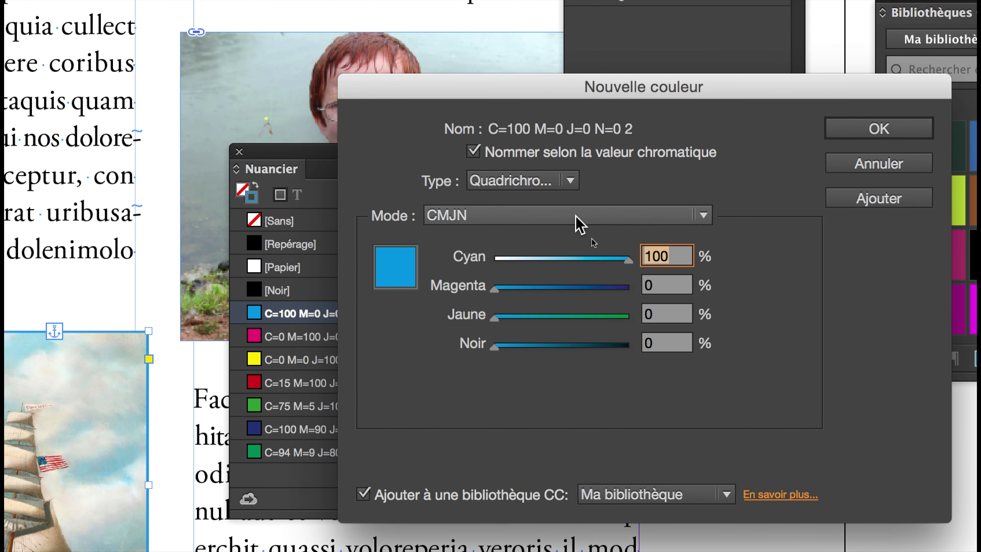
{"action": "left_click", "coordinate": [575, 215]}
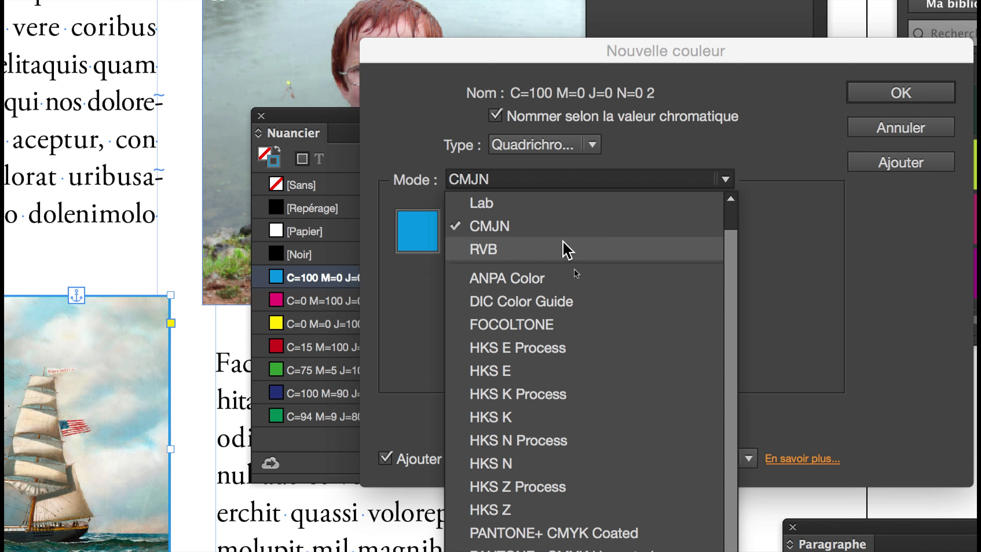
{"action": "left_click", "coordinate": [567, 249]}
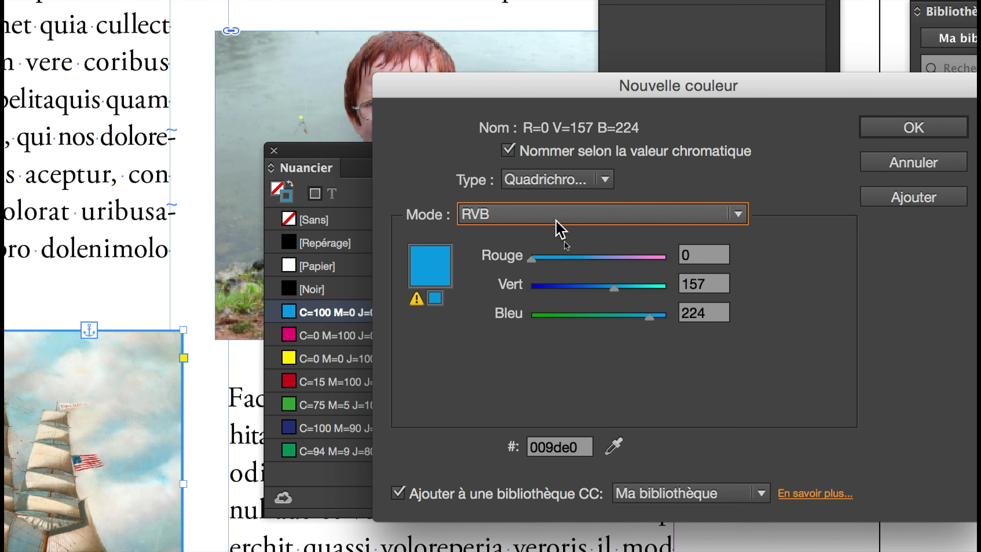
{"action": "left_click", "coordinate": [544, 183]}
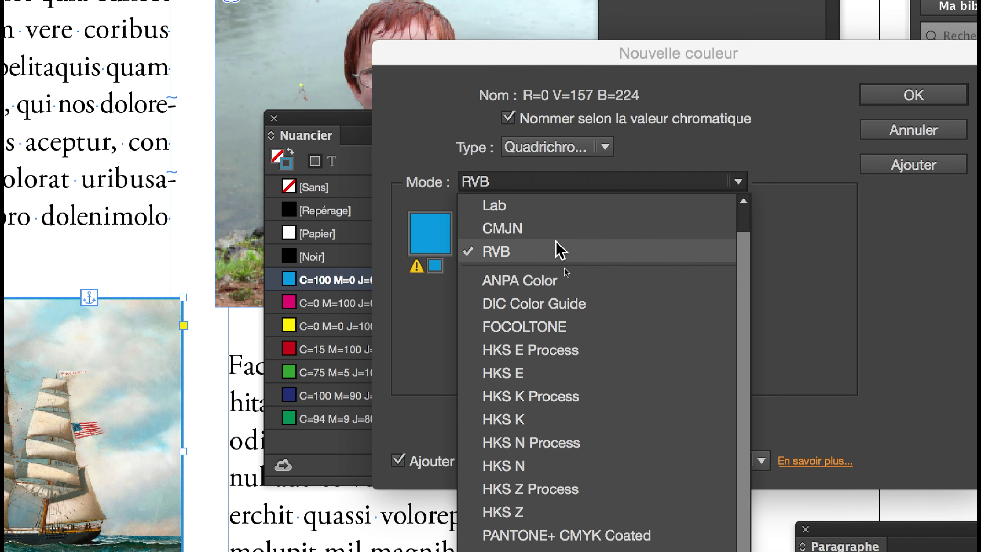
{"action": "left_click", "coordinate": [560, 250]}
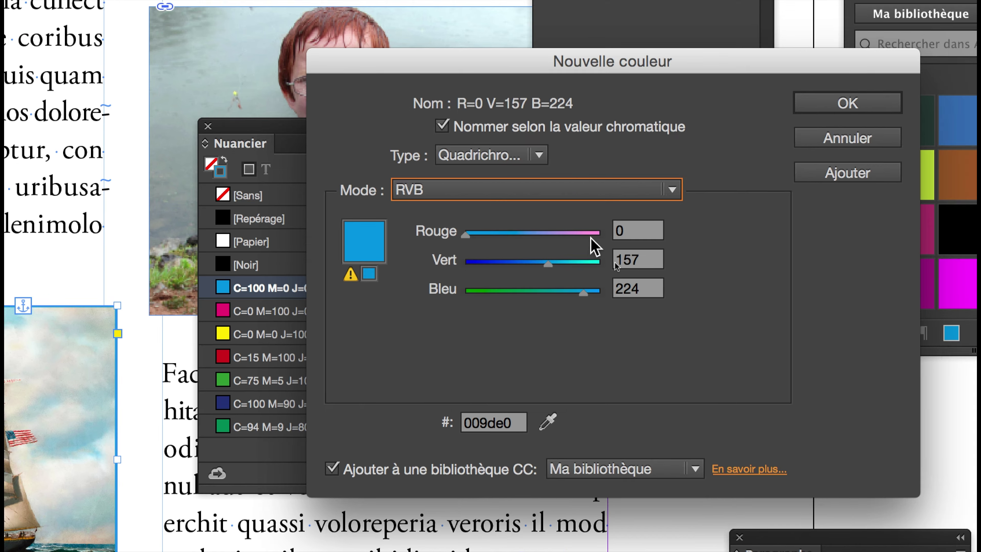
{"action": "left_click", "coordinate": [660, 236]}
{"action": "left_click_drag", "start_coordinate": [591, 239], "coordinate": [590, 238]}
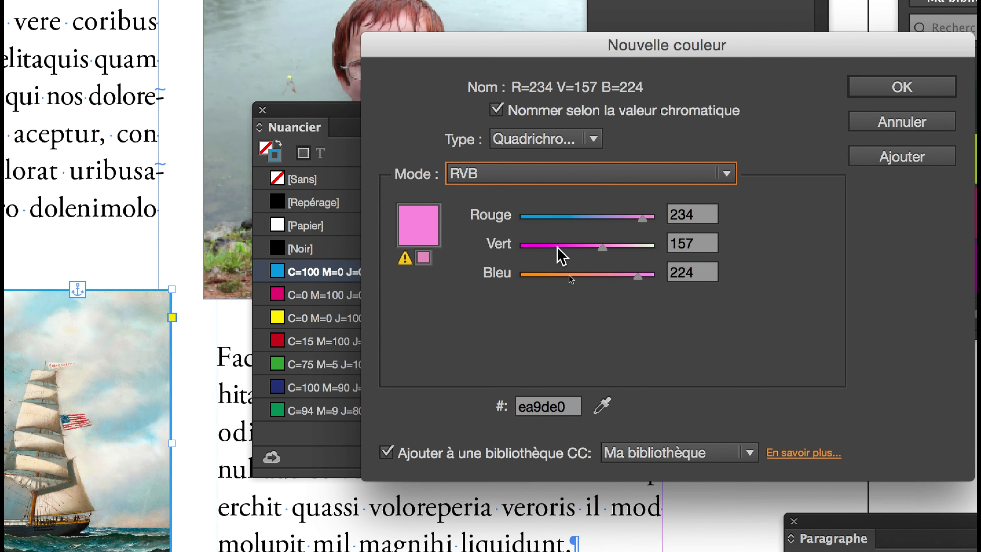
{"action": "left_click_drag", "start_coordinate": [493, 266], "coordinate": [484, 266]}
{"action": "left_click_drag", "start_coordinate": [548, 246], "coordinate": [544, 246]}
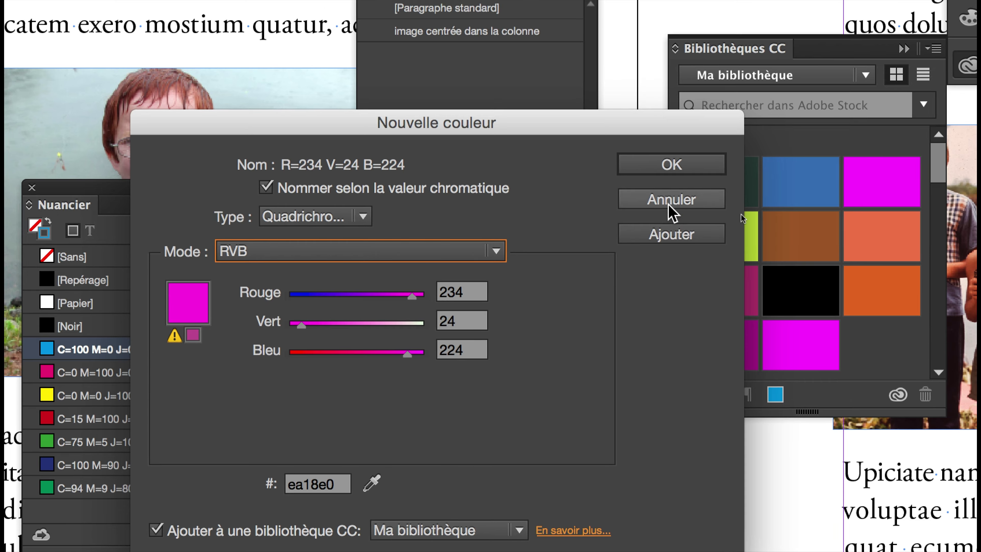
{"action": "left_click", "coordinate": [957, 113]}
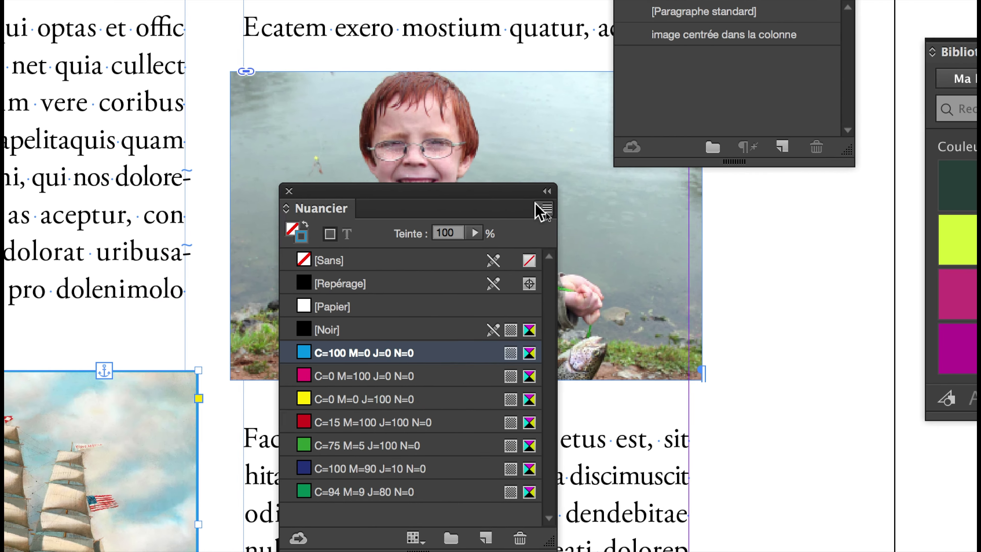
Create a new RVB swatch, R=227 V=7 B=224, for the ship frame's stroke and add it to the CC library "Ma bibliothèque".
{"action": "left_click", "coordinate": [292, 205]}
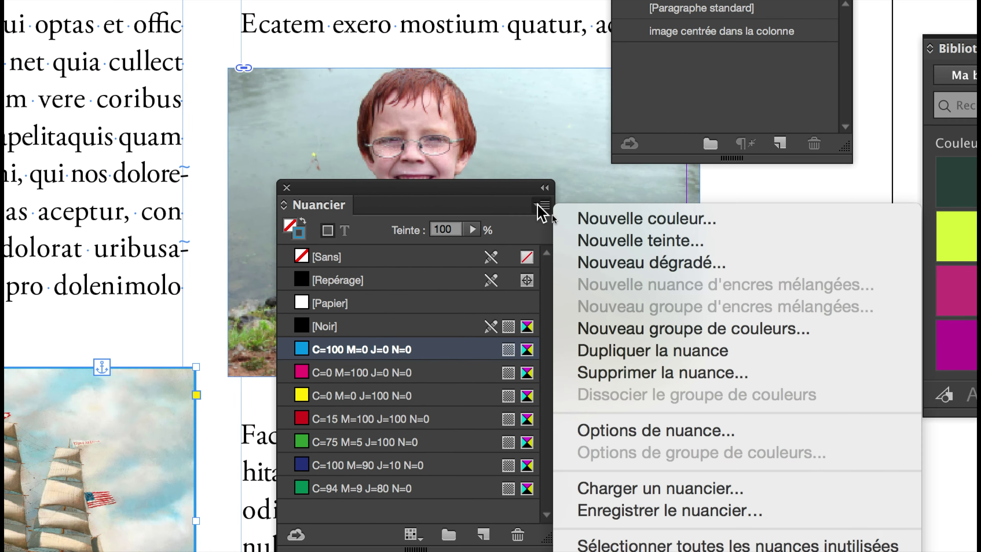
{"action": "left_click", "coordinate": [583, 220]}
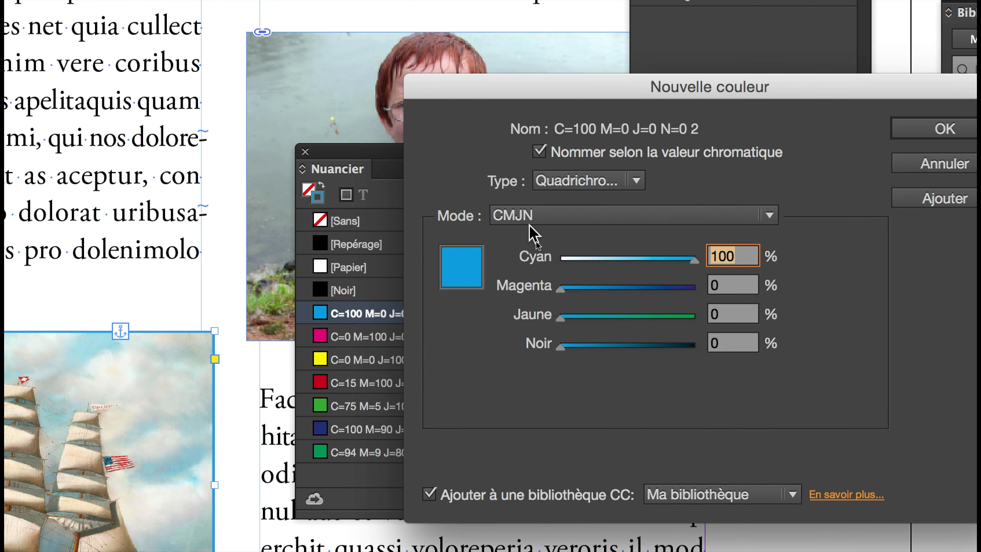
{"action": "left_click", "coordinate": [596, 195]}
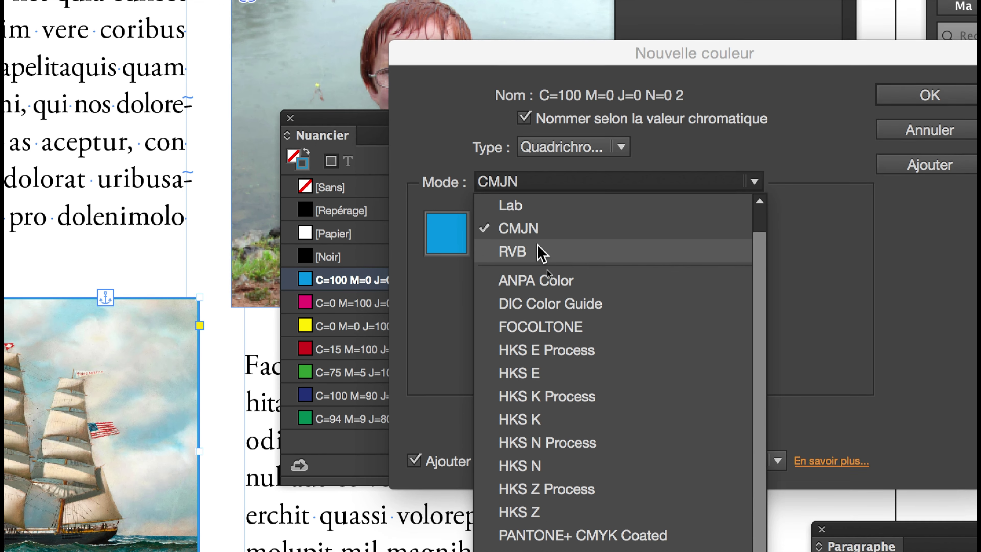
{"action": "left_click", "coordinate": [538, 251]}
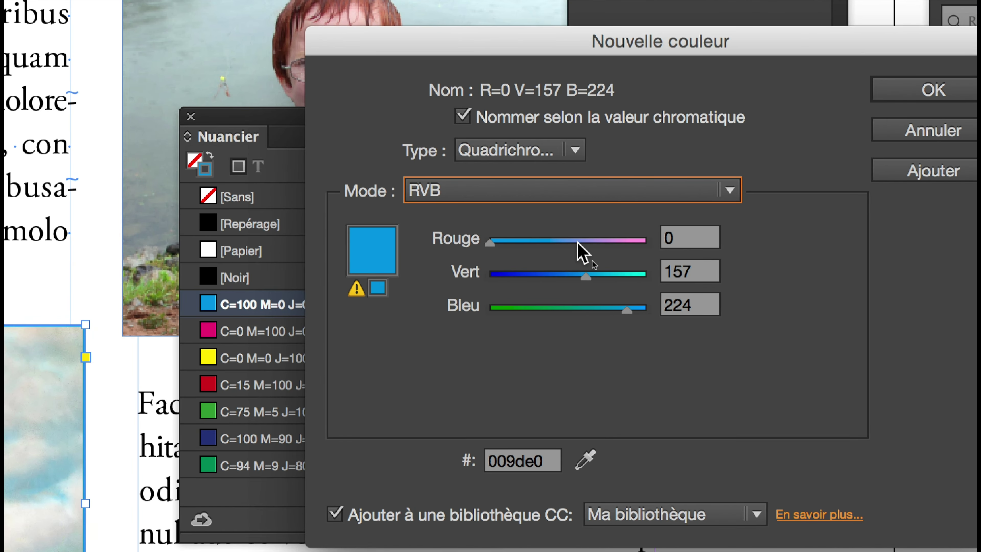
{"action": "left_click_drag", "start_coordinate": [584, 241], "coordinate": [590, 243]}
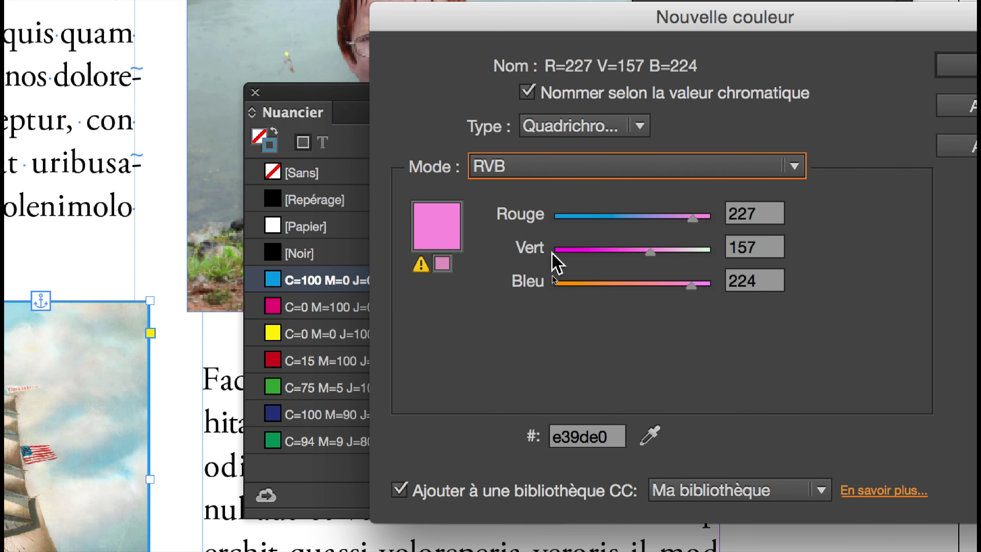
{"action": "left_click", "coordinate": [553, 250]}
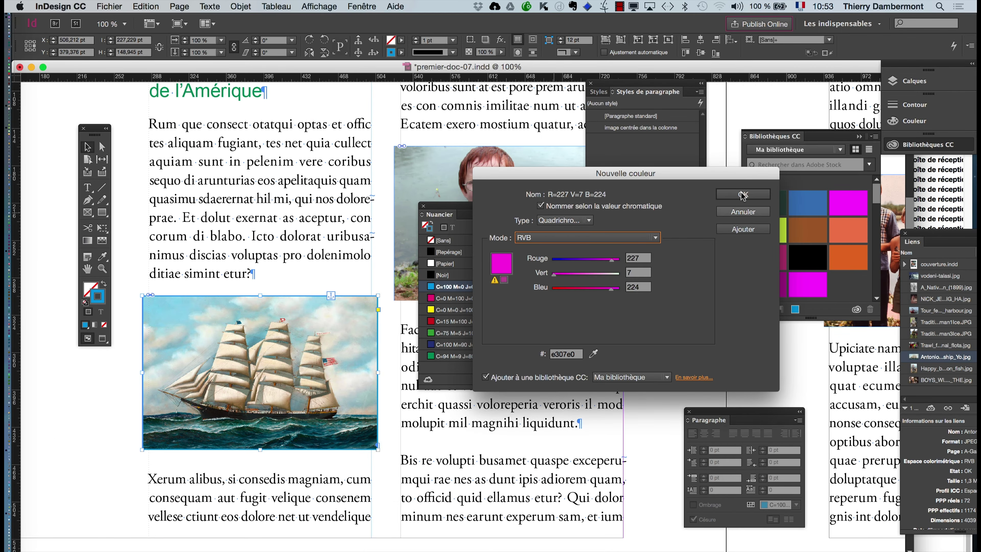
{"action": "left_click", "coordinate": [741, 200]}
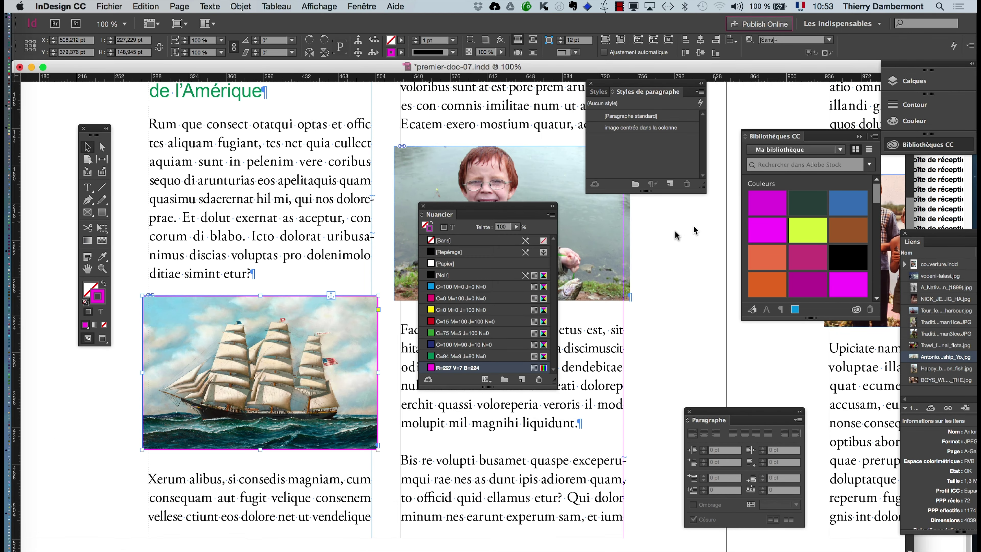
Set the ship frame's stroke weight to 4 pt and place the floating stroke settings over the image.
{"action": "left_click", "coordinate": [362, 6]}
{"action": "left_click", "coordinate": [374, 93]}
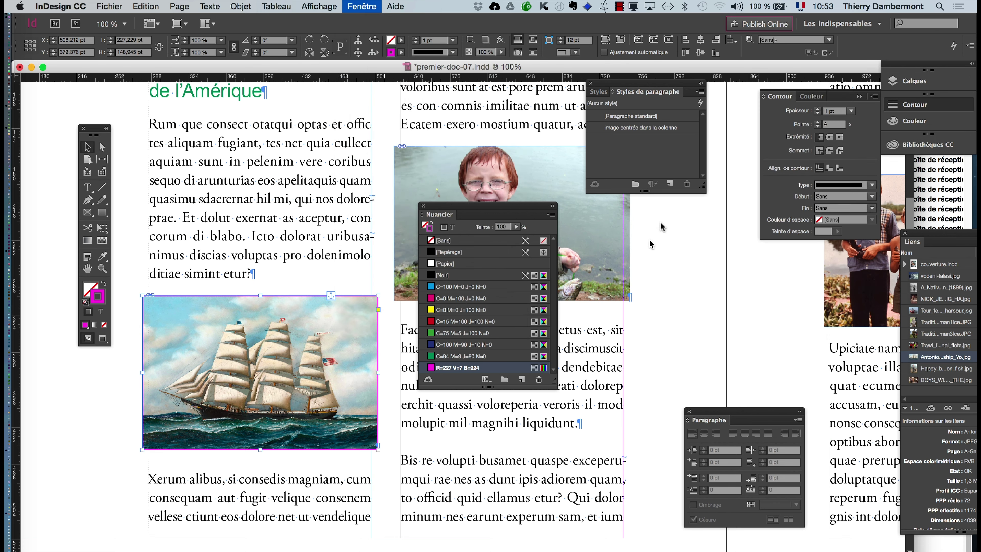
{"action": "left_click_drag", "start_coordinate": [780, 96], "coordinate": [602, 234]}
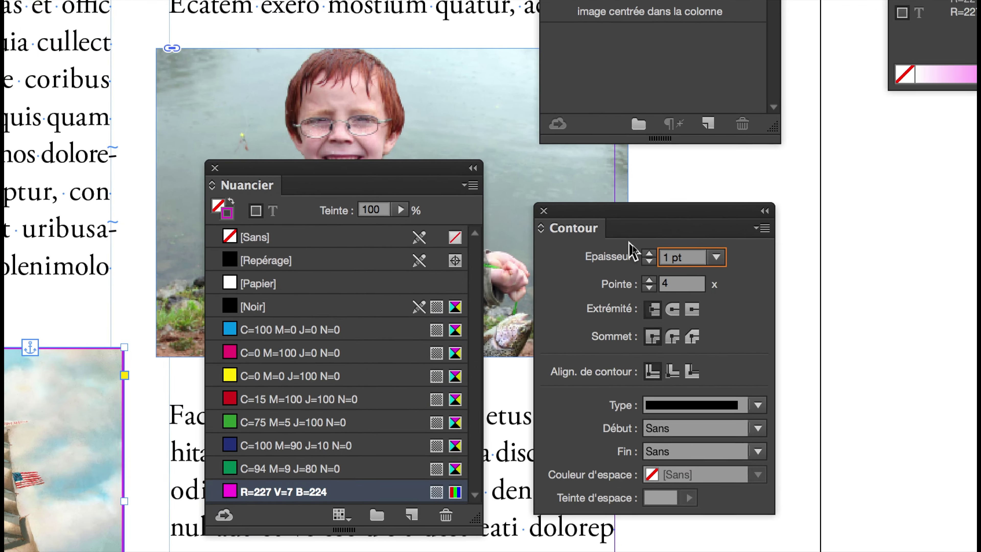
{"action": "left_click", "coordinate": [640, 249]}
{"action": "left_click", "coordinate": [638, 249]}
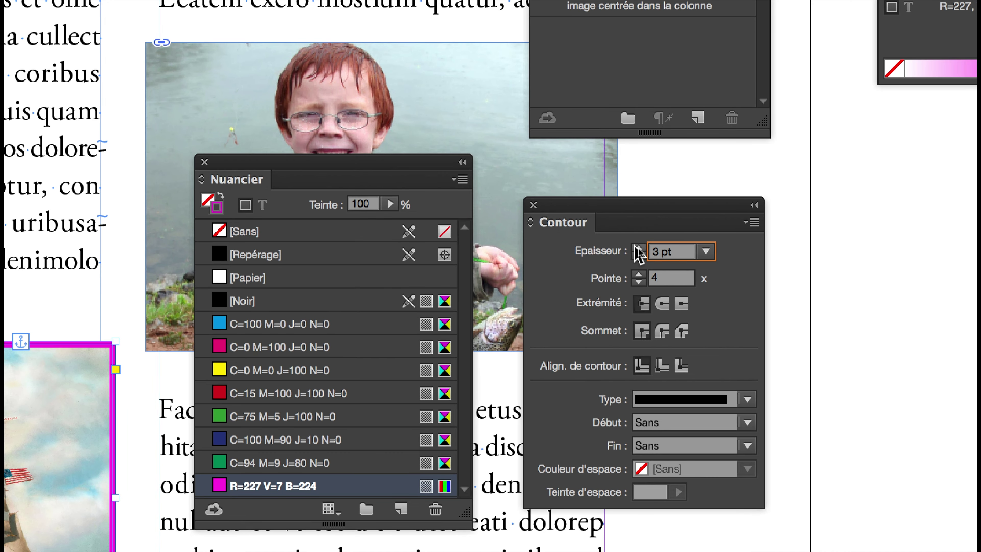
{"action": "left_click", "coordinate": [639, 248]}
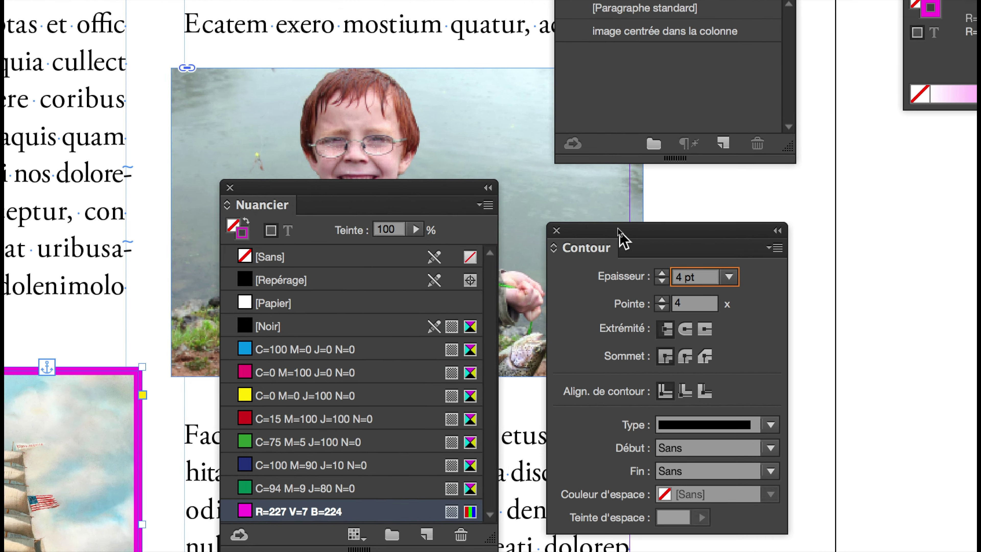
{"action": "left_click_drag", "start_coordinate": [622, 237], "coordinate": [0, 447]}
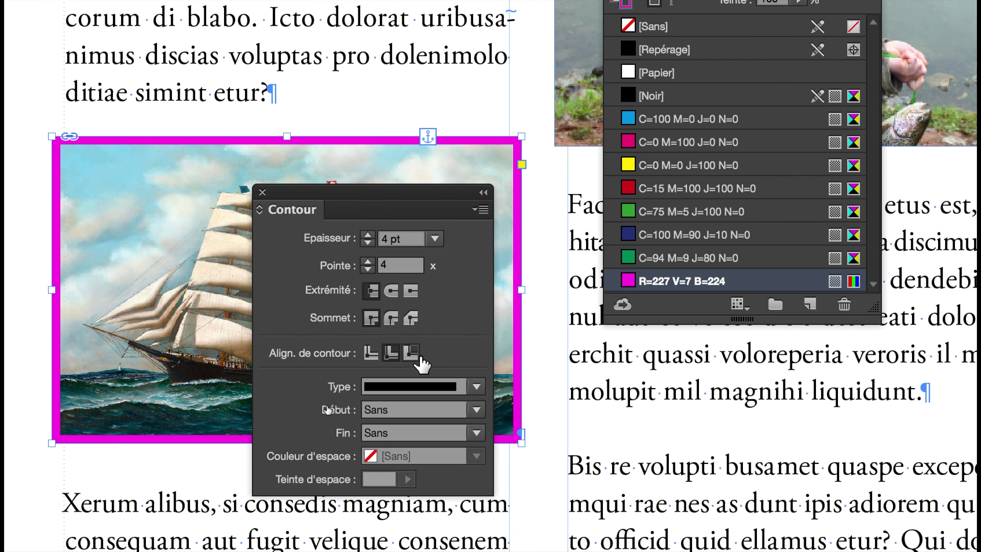
Compare the inside and outside stroke alignments on the ship frame and leave the stroke aligned to the outside.
{"action": "left_click", "coordinate": [429, 352]}
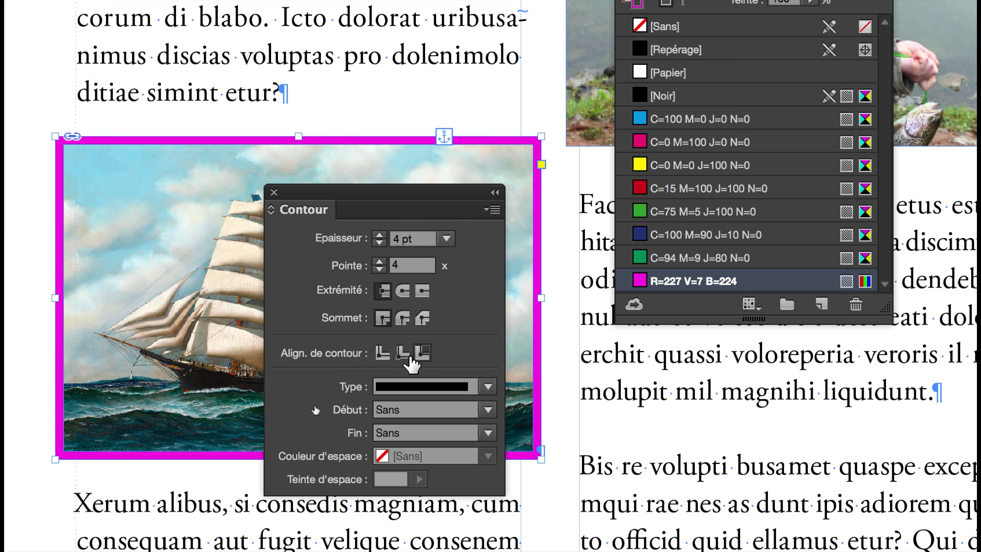
{"action": "left_click", "coordinate": [403, 351]}
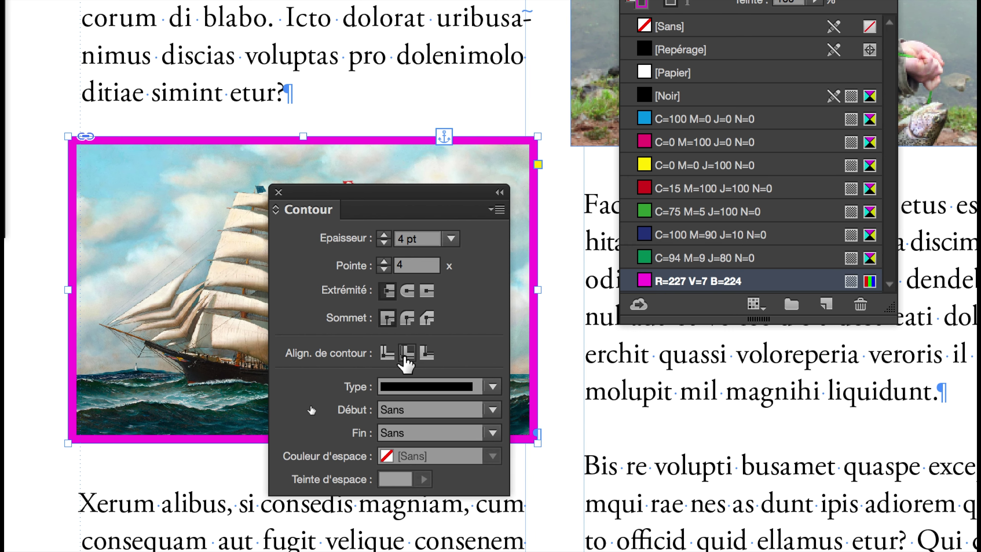
{"action": "left_click", "coordinate": [427, 353]}
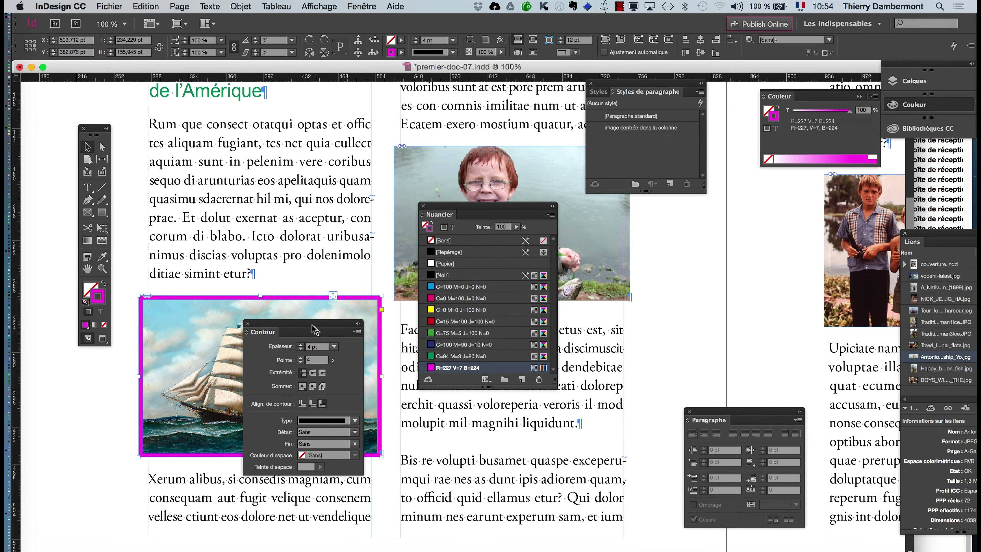
{"action": "left_click_drag", "start_coordinate": [390, 130], "coordinate": [89, 131]}
{"action": "left_click_drag", "start_coordinate": [206, 326], "coordinate": [191, 328]}
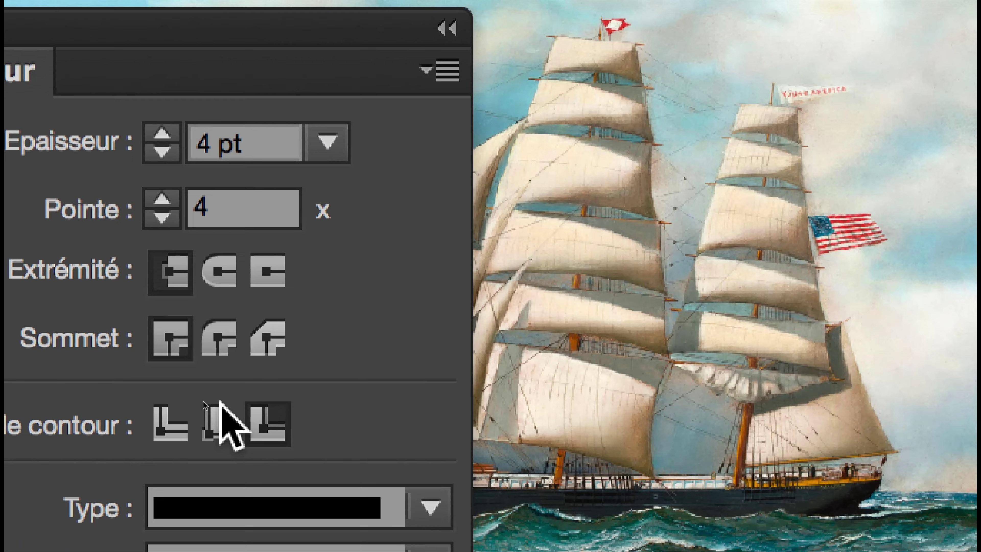
{"action": "left_click", "coordinate": [108, 232]}
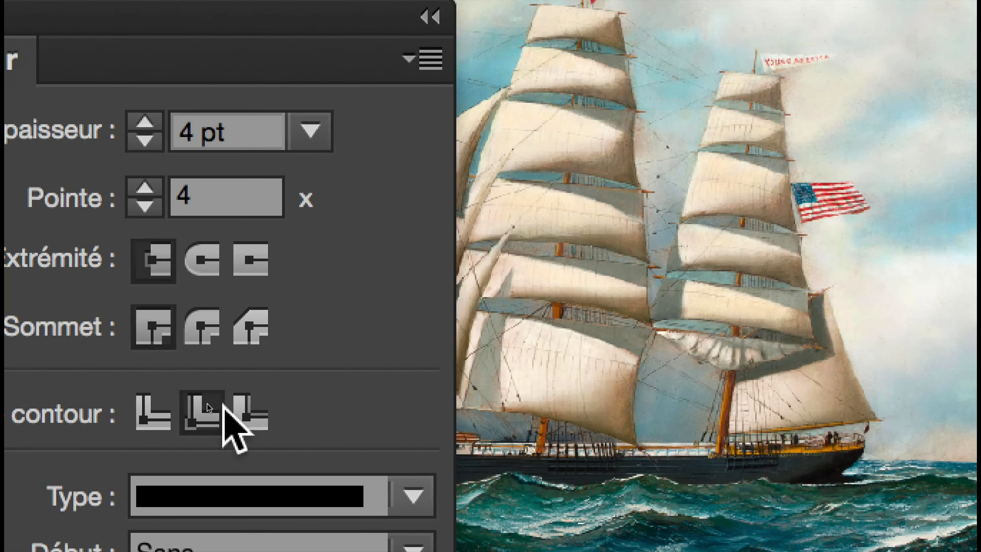
{"action": "left_click", "coordinate": [247, 410]}
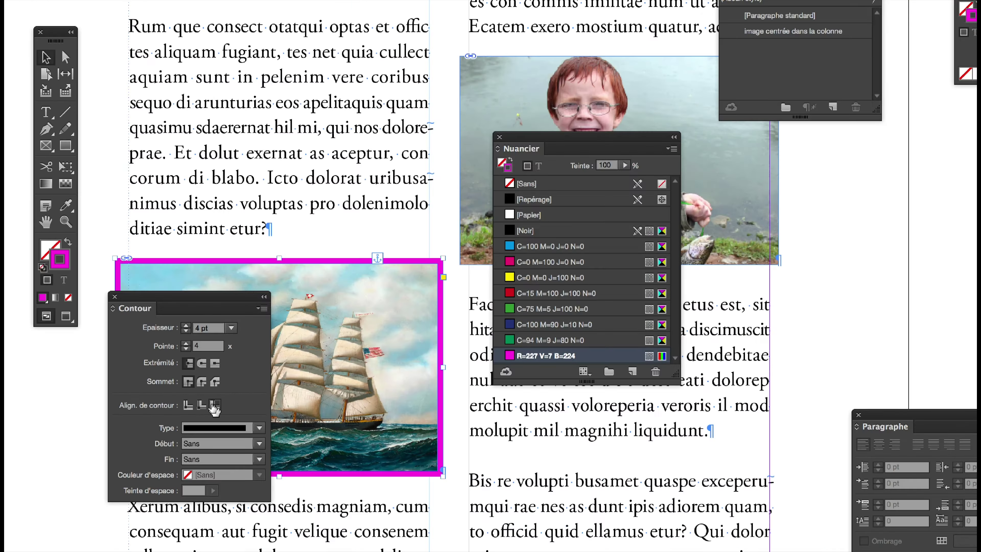
Close the floating stroke settings and move the swatches list clear of the image of the boy fishing.
{"action": "left_click_drag", "start_coordinate": [137, 303], "coordinate": [552, 427]}
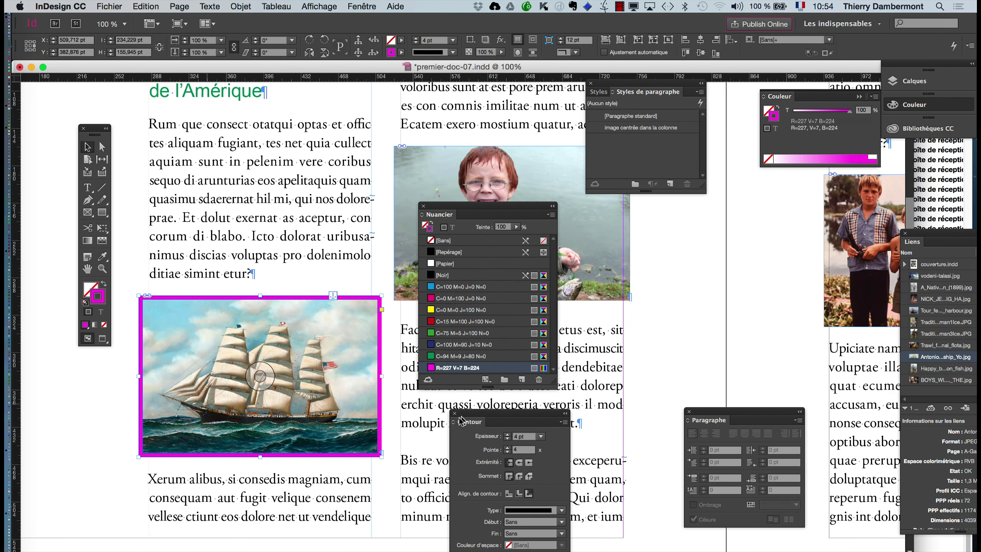
{"action": "left_click", "coordinate": [455, 413]}
{"action": "left_click_drag", "start_coordinate": [438, 211], "coordinate": [612, 313]}
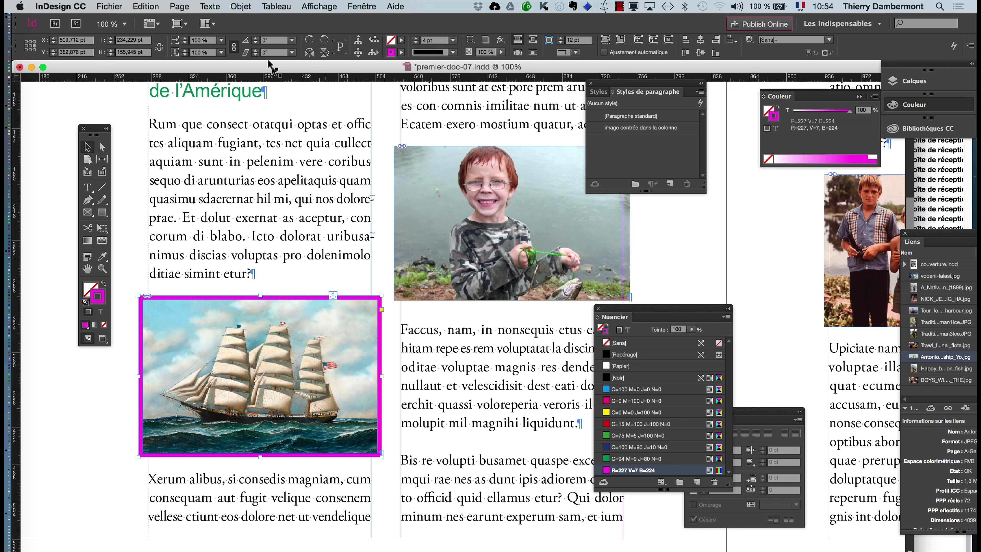
Open the object effects for the ship frame, move the dialog off the image and enable a drop shadow (Ombre portée).
{"action": "left_click", "coordinate": [245, 5]}
{"action": "mouse_move", "coordinate": [257, 237]}
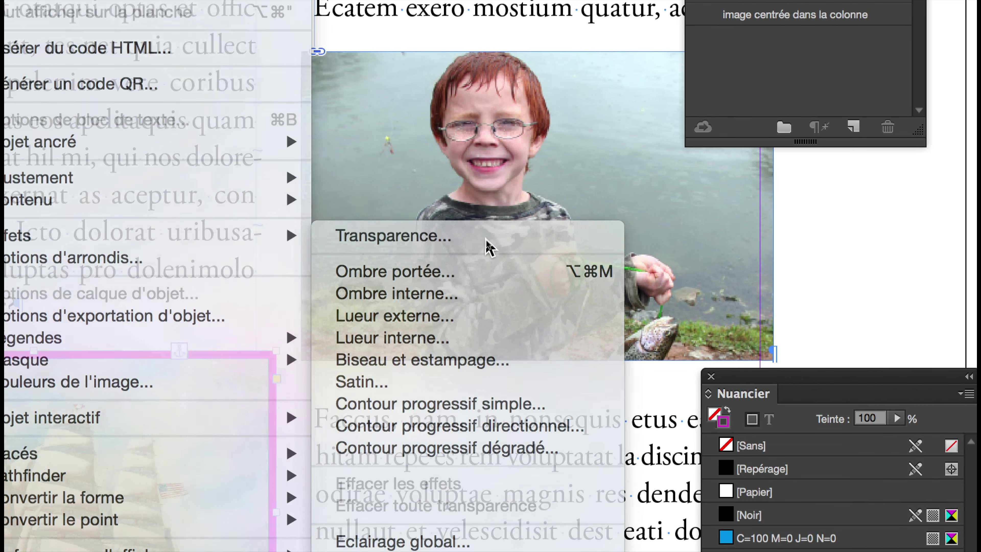
{"action": "left_click", "coordinate": [486, 240]}
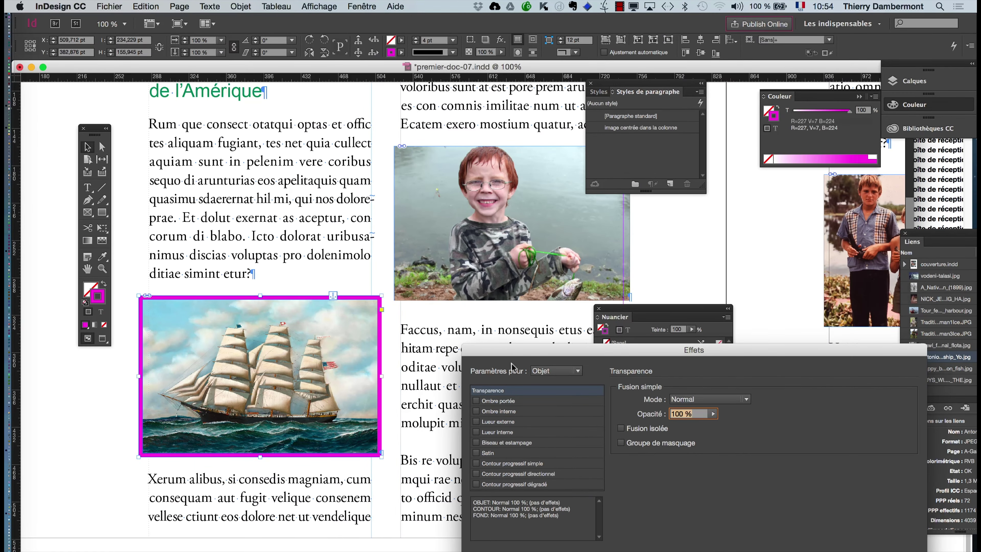
{"action": "left_click_drag", "start_coordinate": [515, 354], "coordinate": [476, 116]}
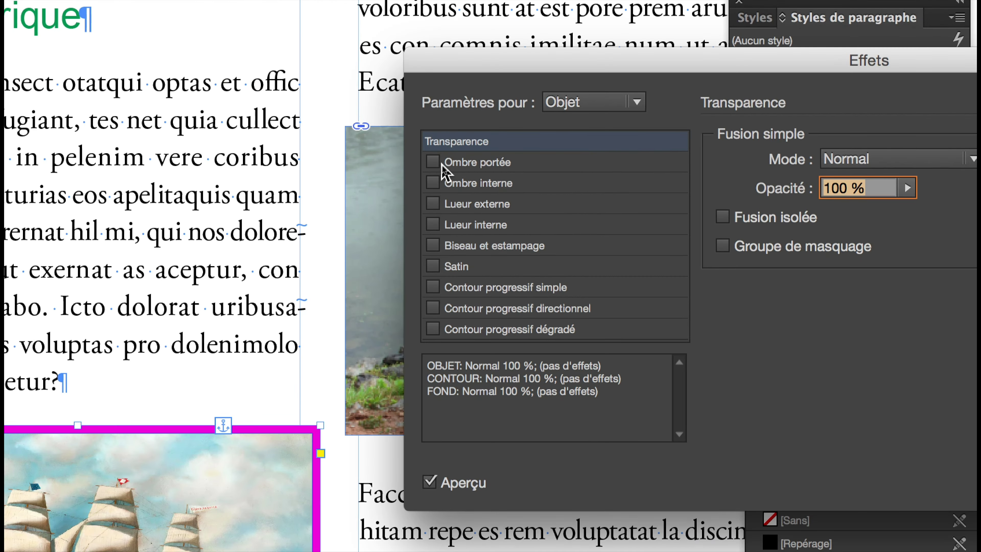
{"action": "left_click", "coordinate": [440, 162]}
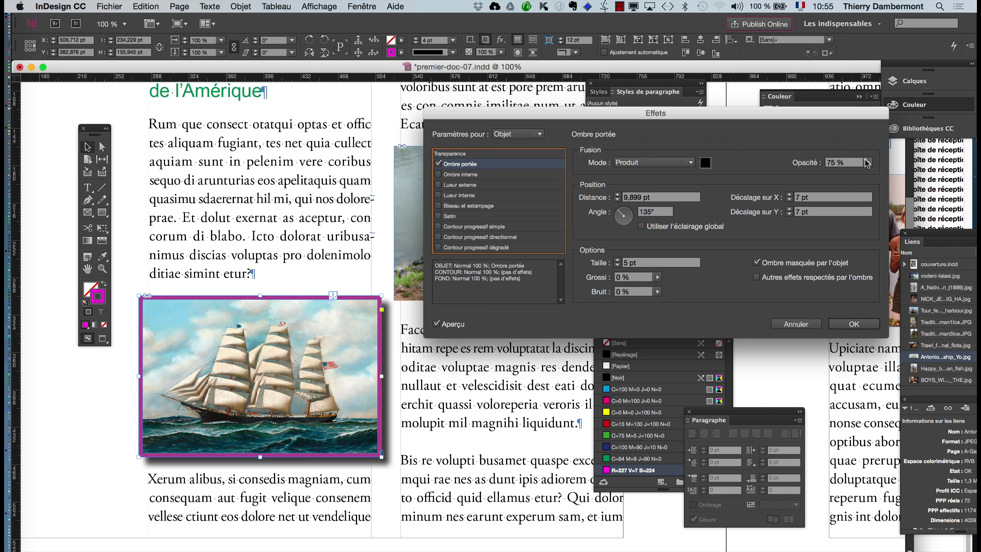
Set the ship frame's drop shadow to 26 % opacity with a 138° light angle and apply it.
{"action": "left_click_drag", "start_coordinate": [868, 166], "coordinate": [831, 178]}
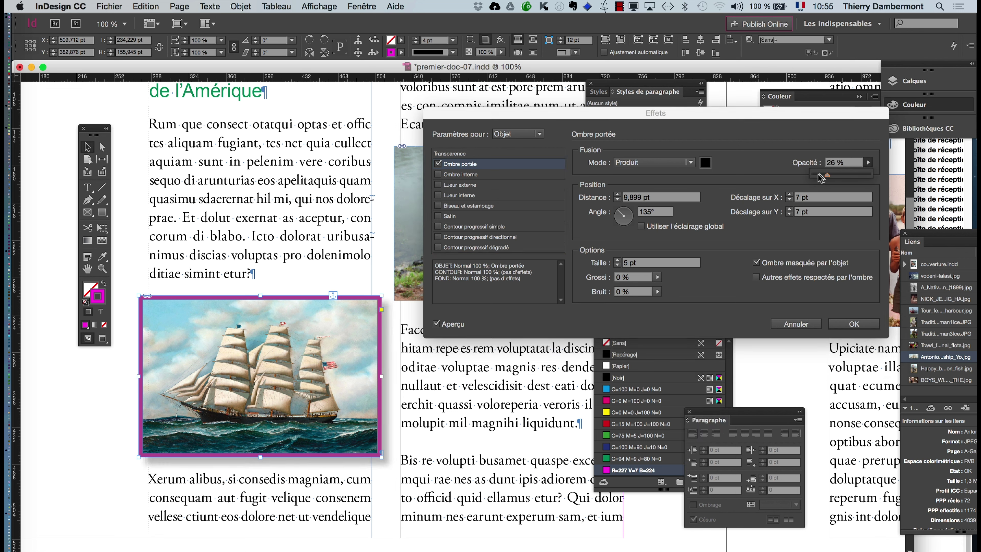
{"action": "left_click", "coordinate": [627, 212]}
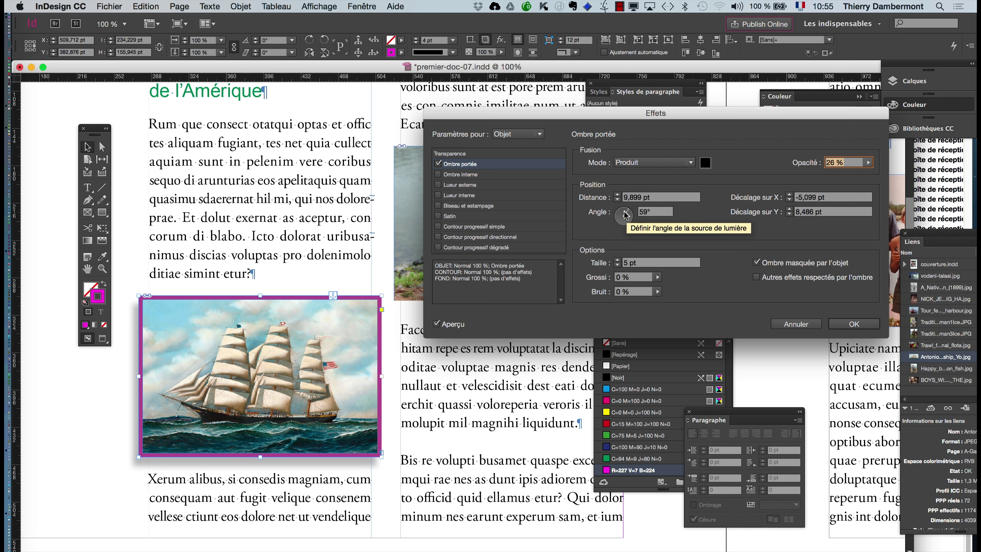
{"action": "left_click", "coordinate": [623, 213]}
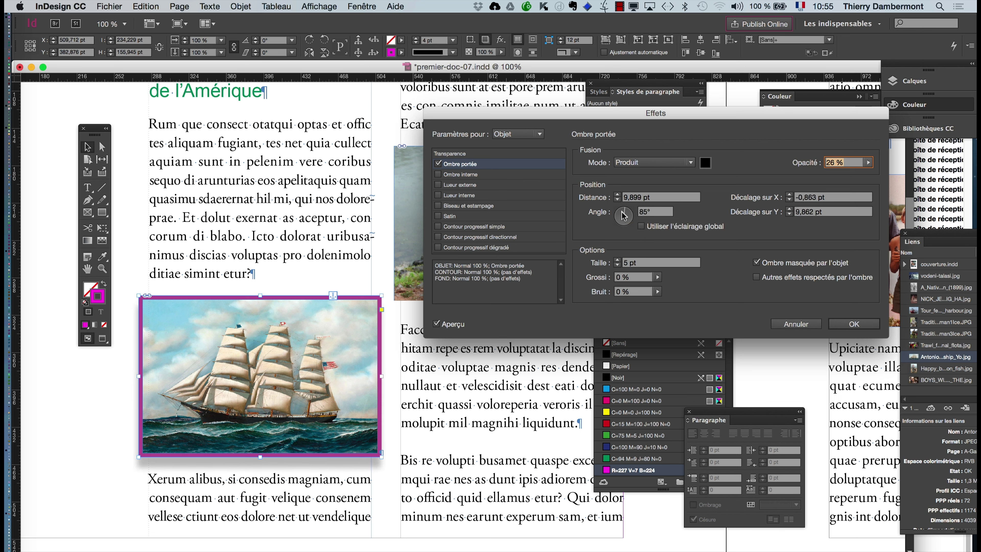
{"action": "left_click_drag", "start_coordinate": [622, 213], "coordinate": [620, 216]}
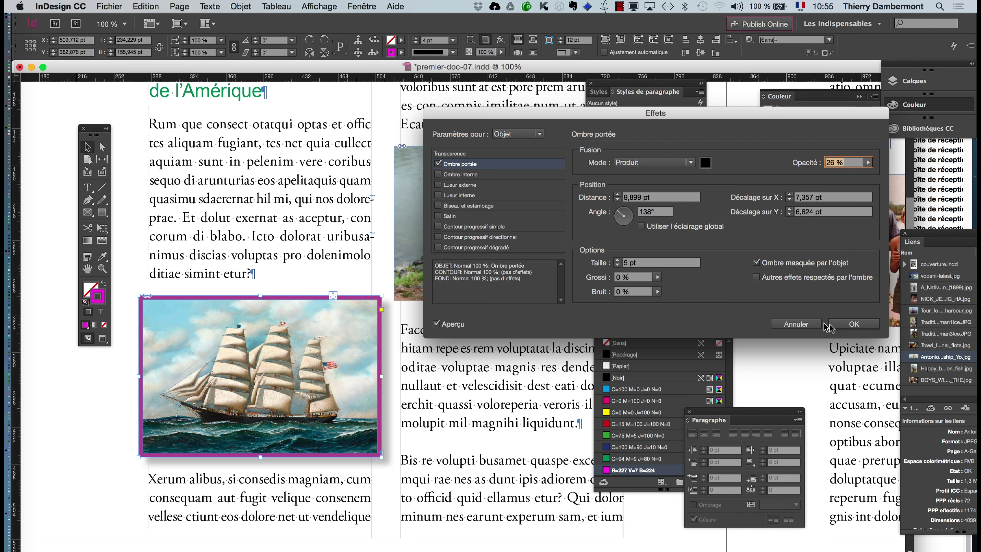
{"action": "left_click", "coordinate": [841, 325]}
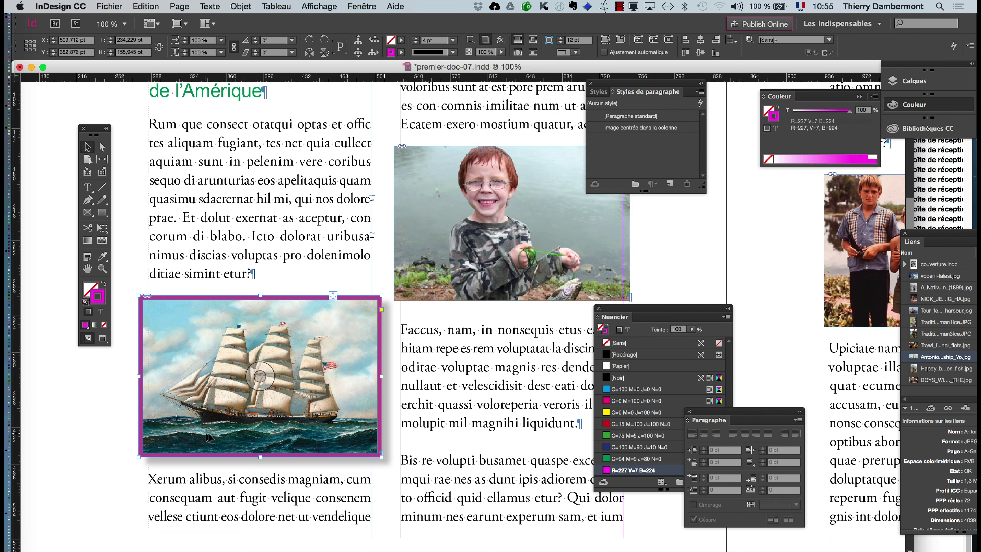
Reopen the ship frame's effects and review its drop shadow settings.
{"action": "left_click", "coordinate": [241, 6]}
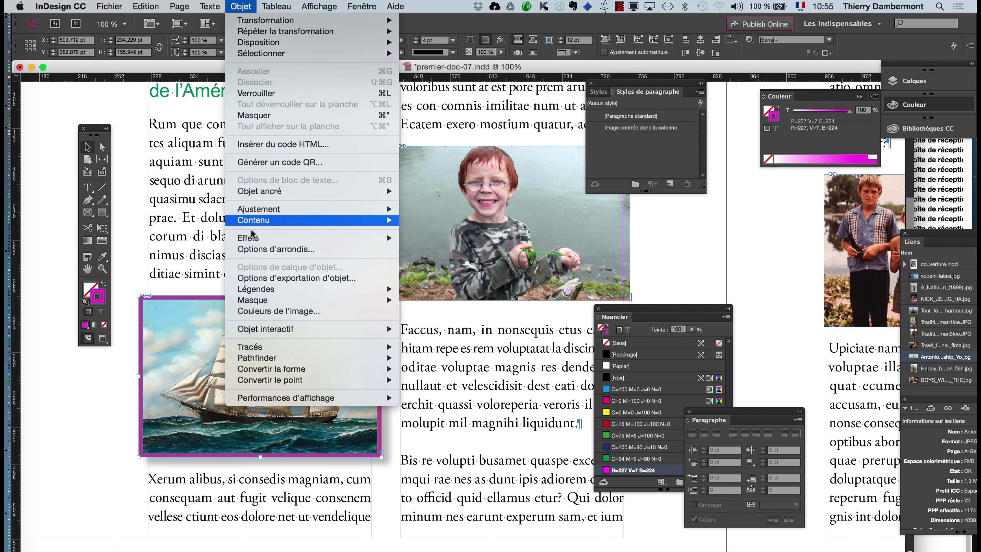
{"action": "mouse_move", "coordinate": [251, 237]}
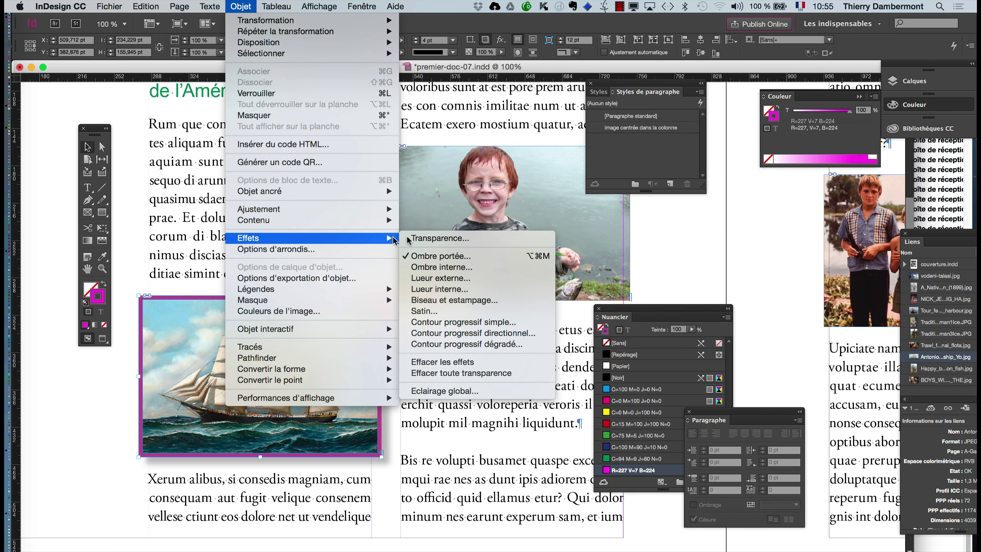
{"action": "left_click", "coordinate": [447, 243]}
{"action": "left_click", "coordinate": [472, 167]}
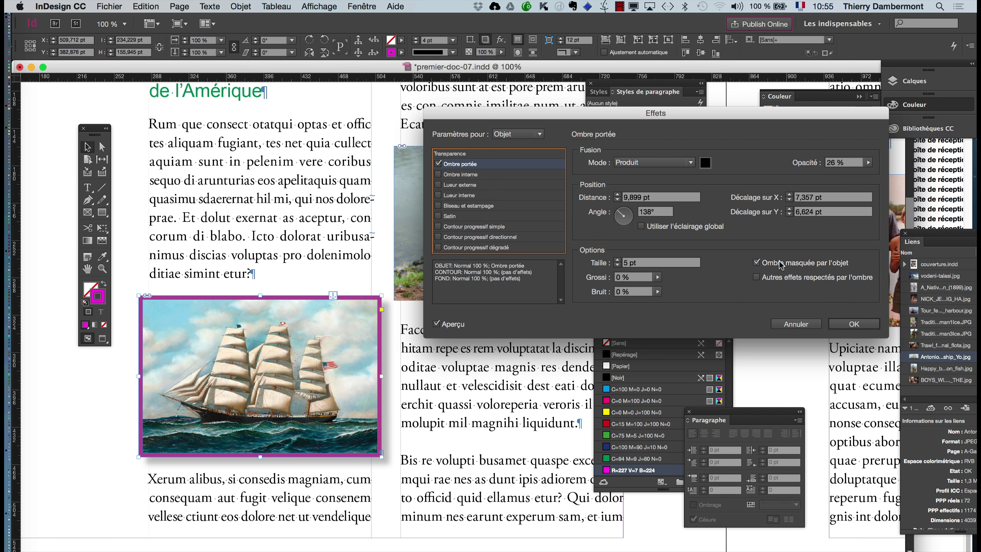
{"action": "left_click", "coordinate": [853, 324]}
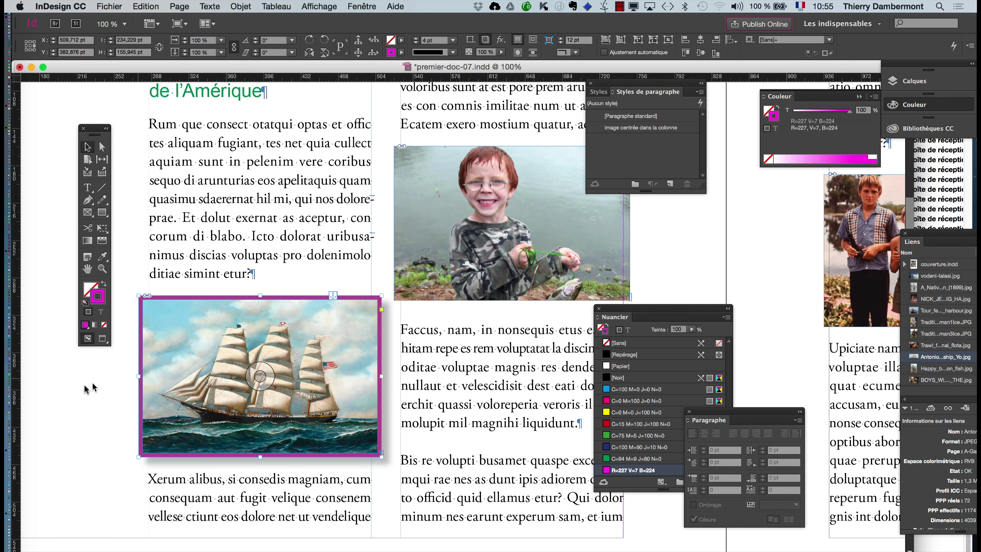
Deselect the ship image, switch the document to preview display and move the swatches list clear of the text columns.
{"action": "left_click", "coordinate": [90, 397]}
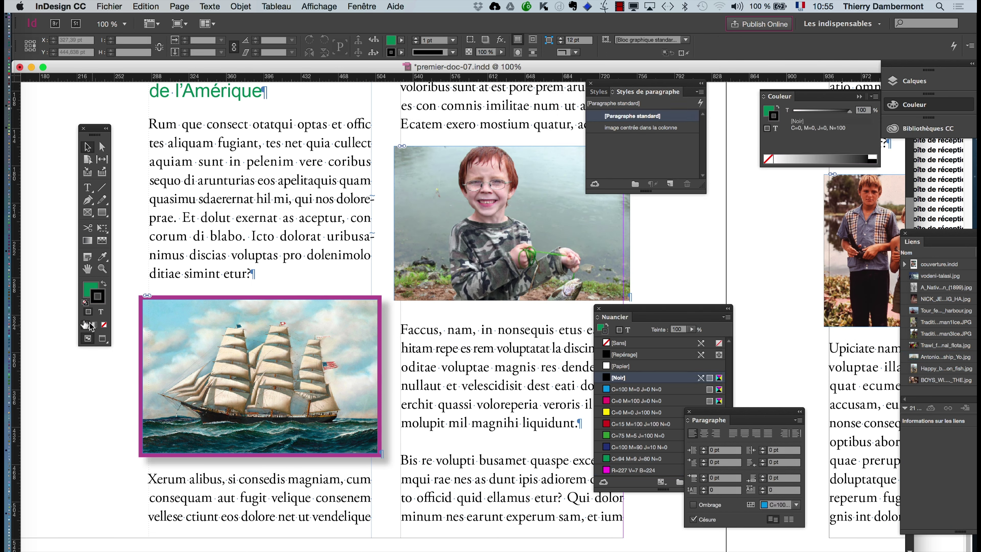
{"action": "left_click", "coordinate": [103, 338]}
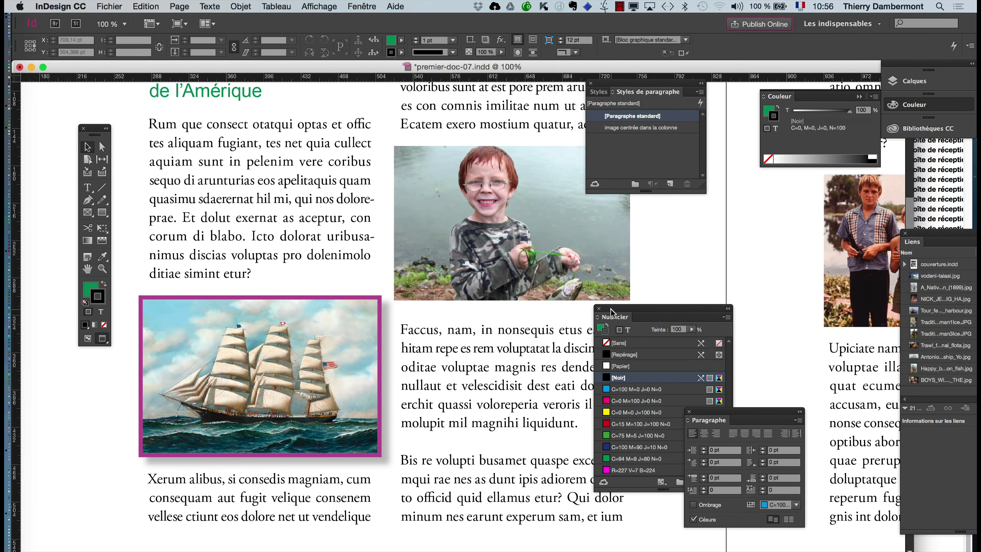
{"action": "left_click_drag", "start_coordinate": [612, 308], "coordinate": [401, 143]}
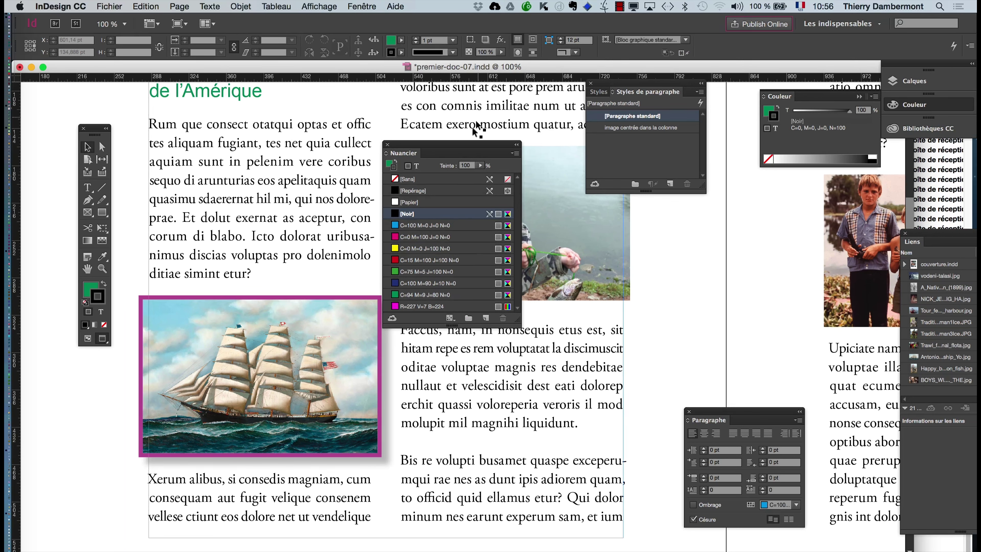
{"action": "left_click_drag", "start_coordinate": [462, 144], "coordinate": [737, 205]}
Set the document's transparency blend space to Espace RVB du document.
{"action": "left_click", "coordinate": [556, 330]}
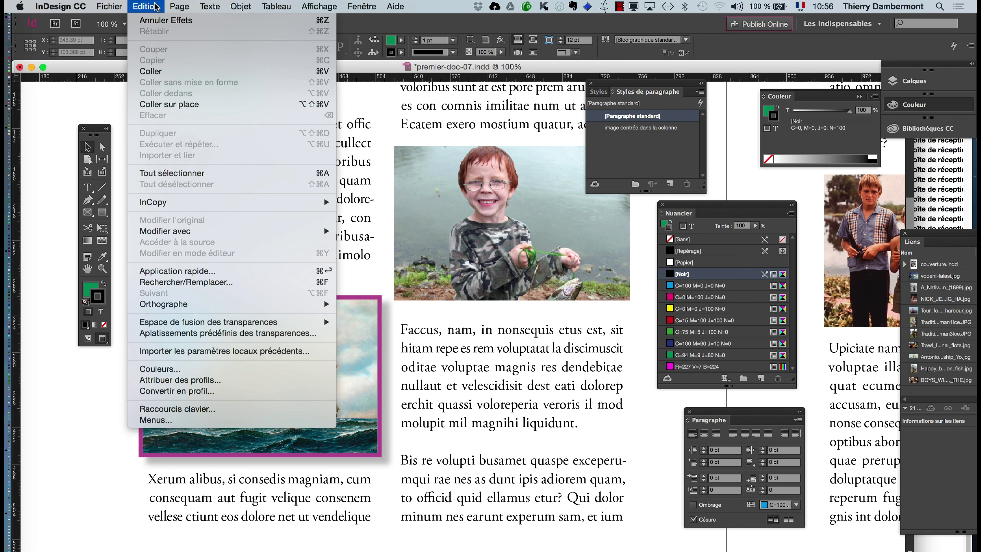
{"action": "mouse_move", "coordinate": [174, 324]}
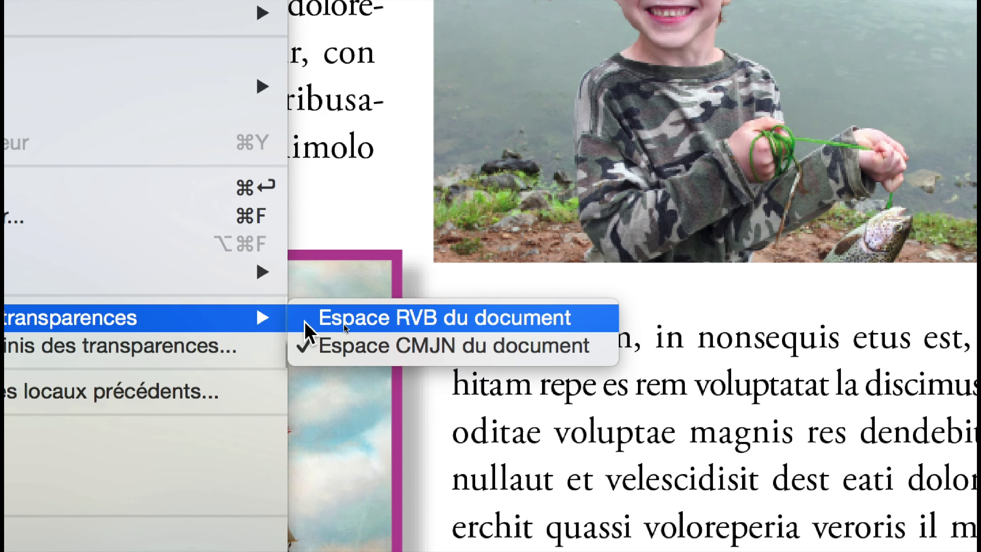
{"action": "left_click", "coordinate": [343, 323]}
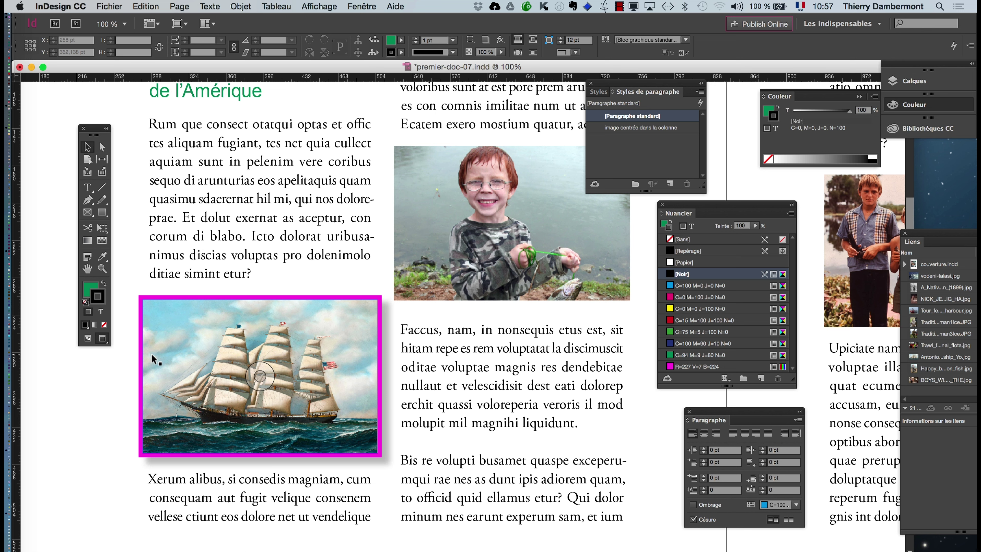
Select the ship image's frame, show the object styles list and place it just below the image of the boy fishing.
{"action": "left_click", "coordinate": [185, 313]}
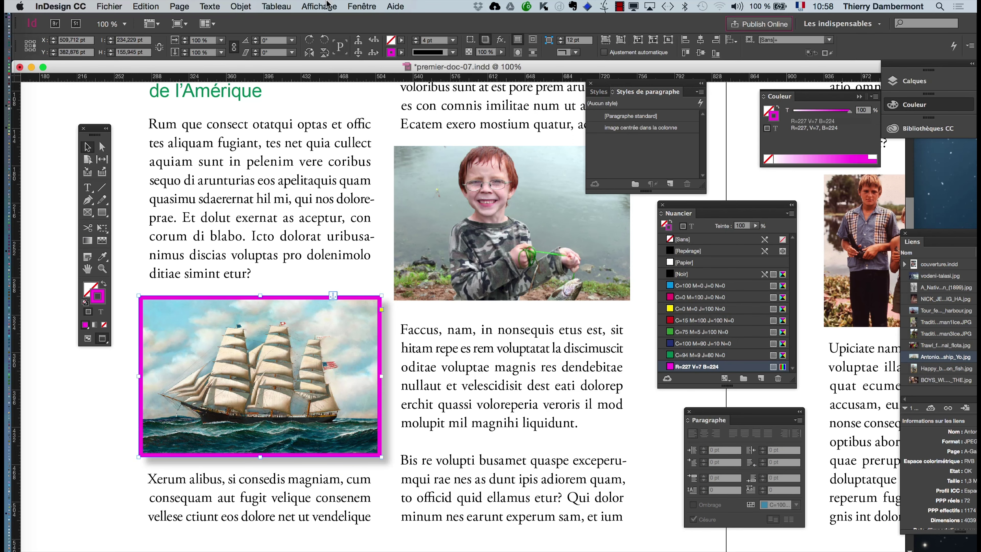
{"action": "left_click", "coordinate": [376, 6]}
{"action": "mouse_move", "coordinate": [407, 263]}
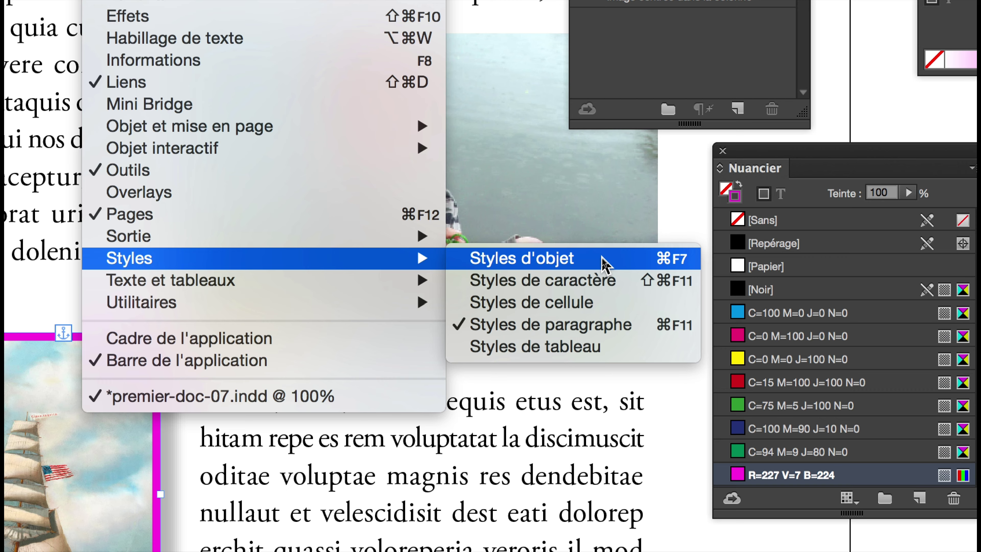
{"action": "left_click", "coordinate": [604, 260]}
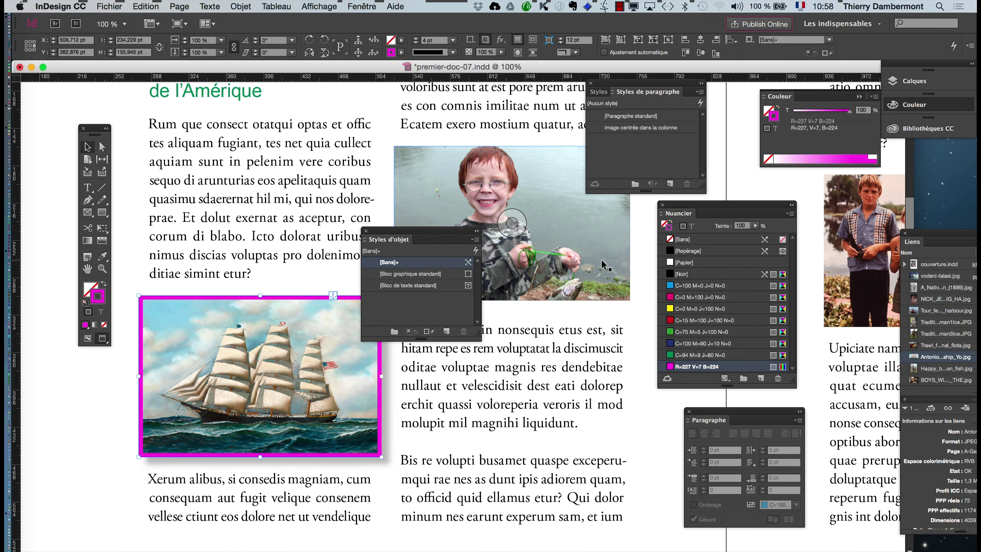
{"action": "left_click_drag", "start_coordinate": [450, 236], "coordinate": [489, 322]}
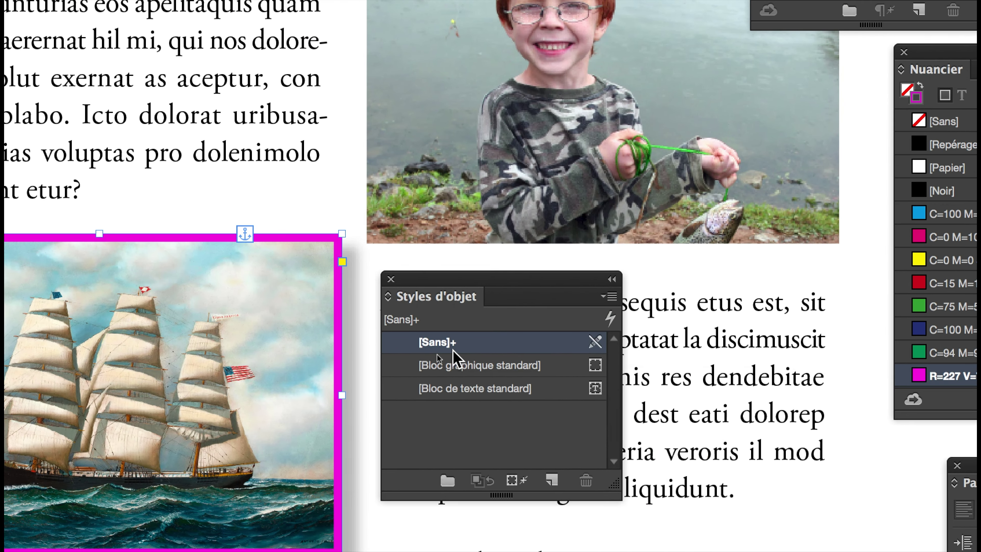
Create a new object style from the selected ship frame and name it contour et ombre.
{"action": "mouse_move", "coordinate": [461, 348]}
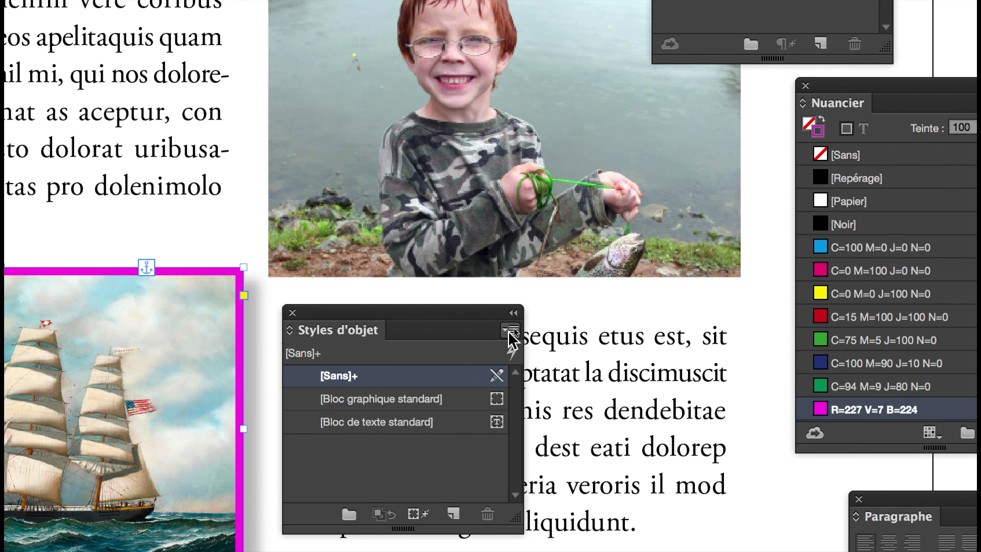
{"action": "left_click", "coordinate": [610, 296]}
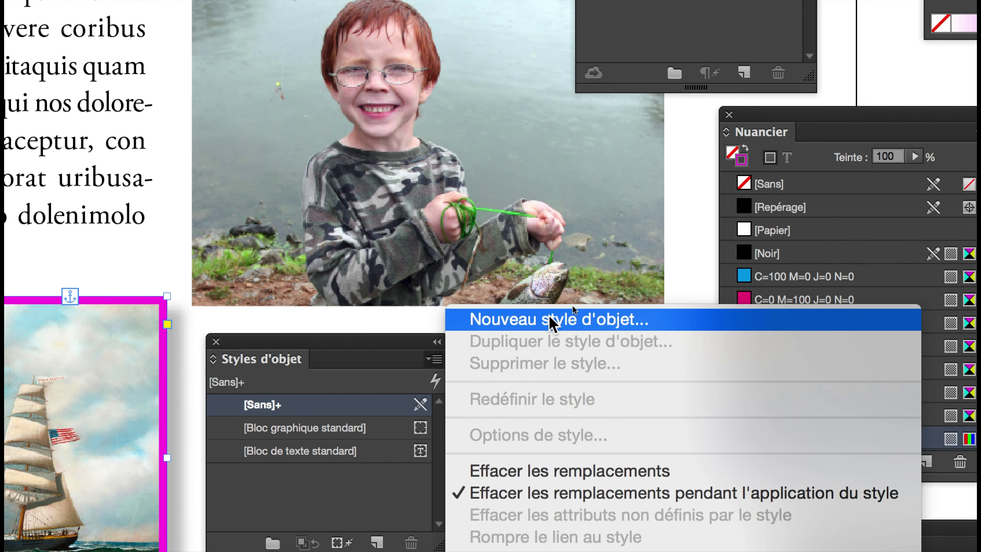
{"action": "left_click", "coordinate": [572, 298]}
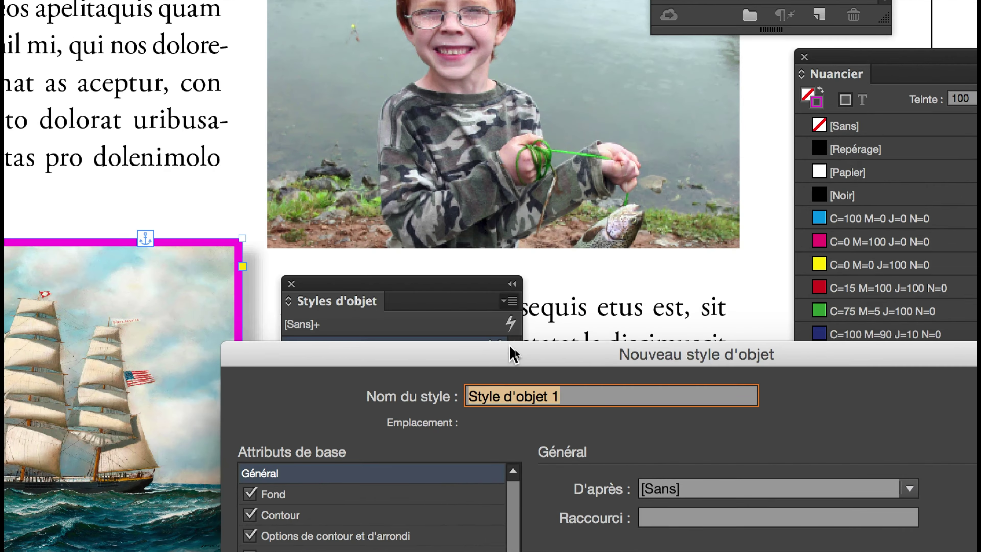
{"action": "left_click_drag", "start_coordinate": [510, 348], "coordinate": [493, 342]}
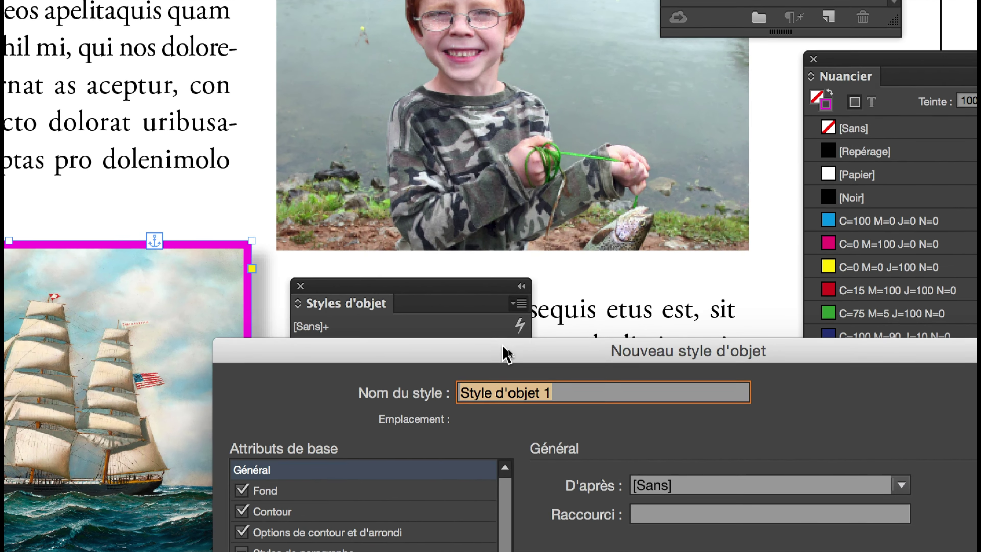
{"action": "type", "text": "contour et ombre"}
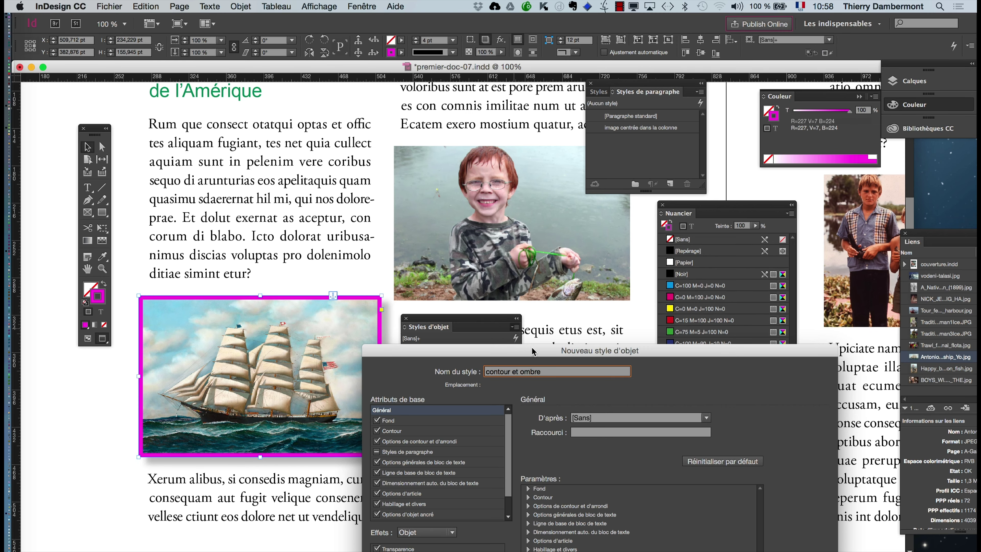
{"action": "left_click_drag", "start_coordinate": [532, 351], "coordinate": [610, 120]}
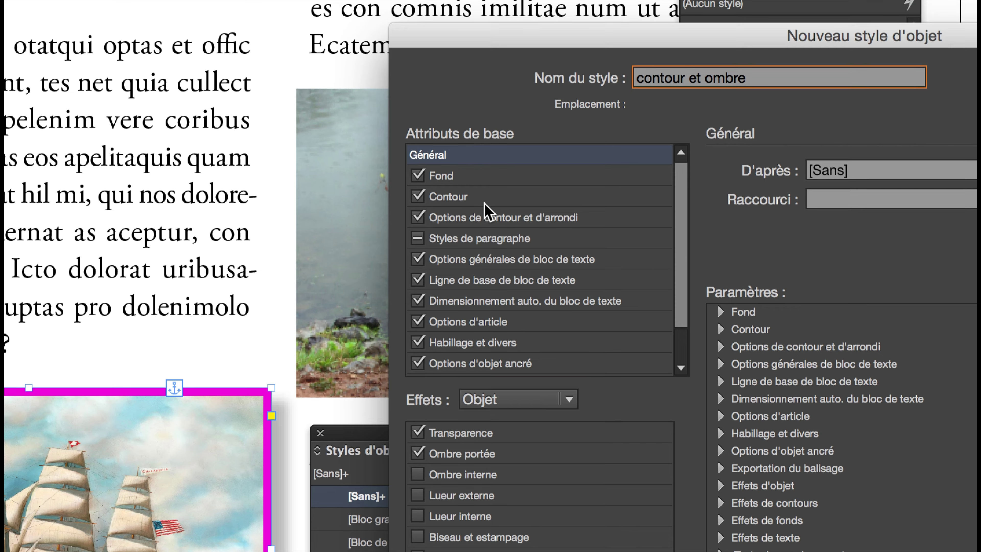
Review the stroke and drop shadow settings captured in the new object style and save the style.
{"action": "left_click", "coordinate": [693, 66]}
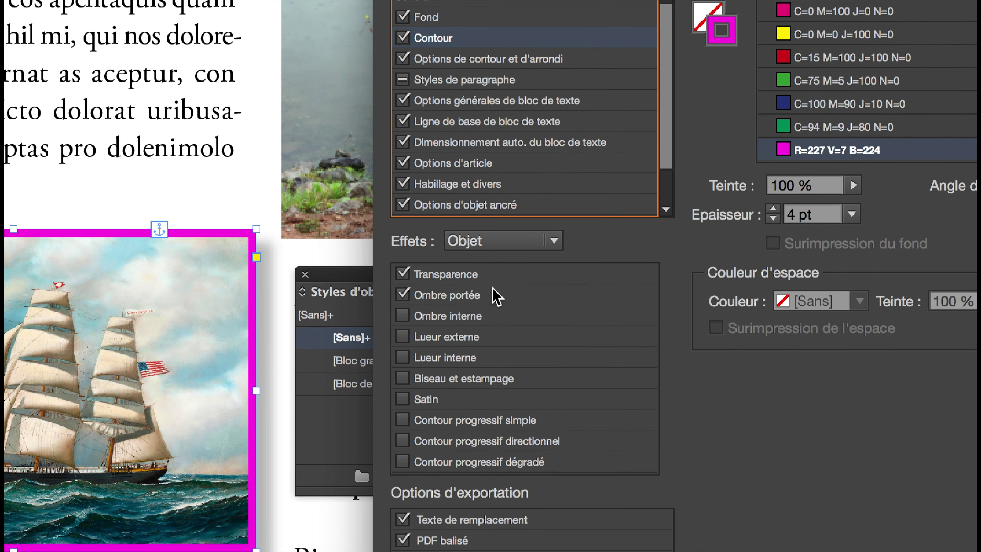
{"action": "left_click", "coordinate": [494, 327]}
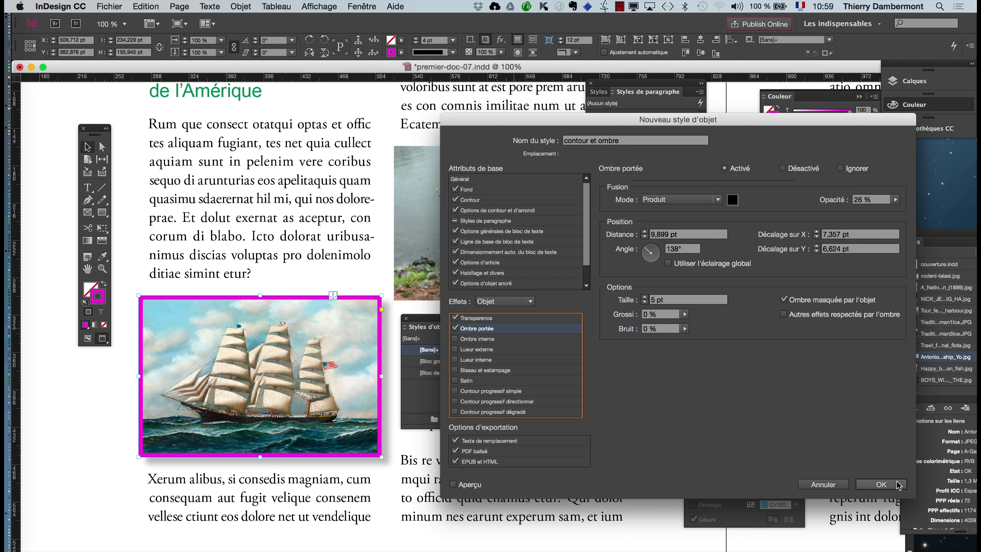
{"action": "left_click", "coordinate": [881, 484]}
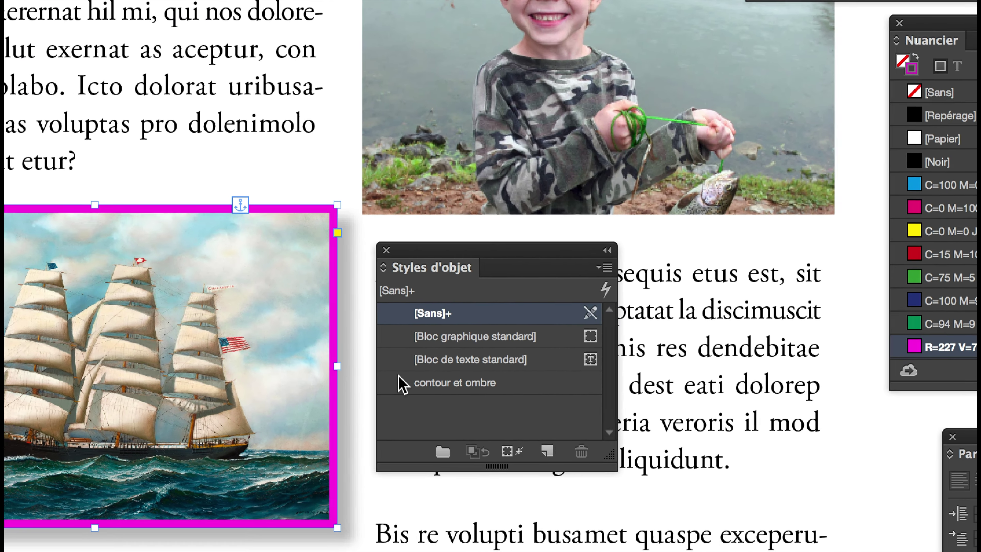
Apply the contour et ombre object style to the ship frame and to the image of the boy fishing, clearing the latter's overrides.
{"action": "left_click", "coordinate": [462, 405]}
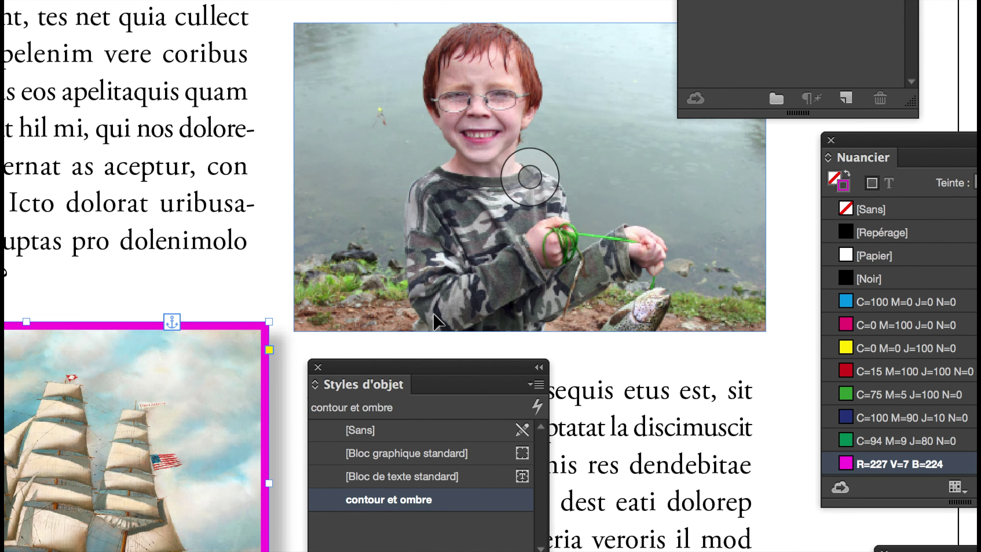
{"action": "left_click", "coordinate": [434, 313]}
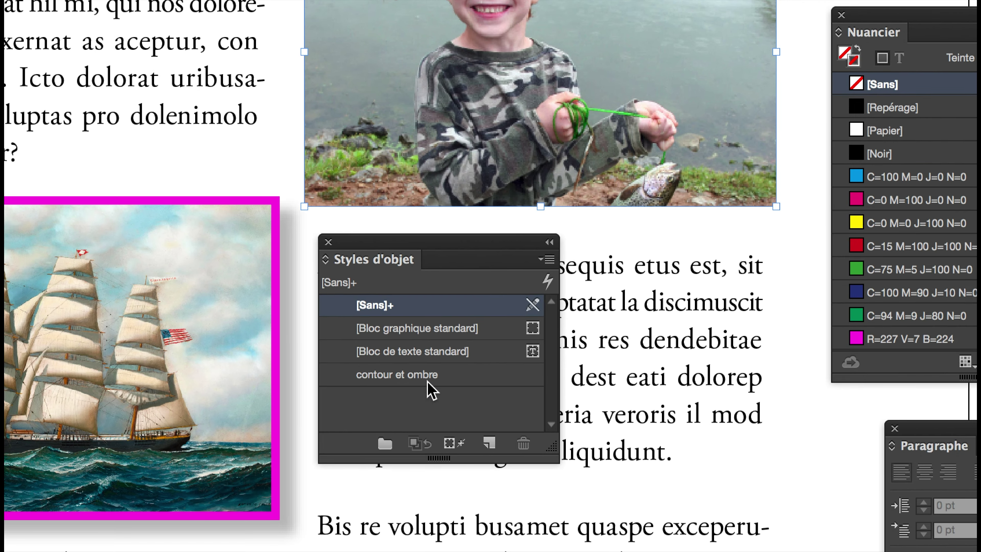
{"action": "left_click", "coordinate": [422, 500]}
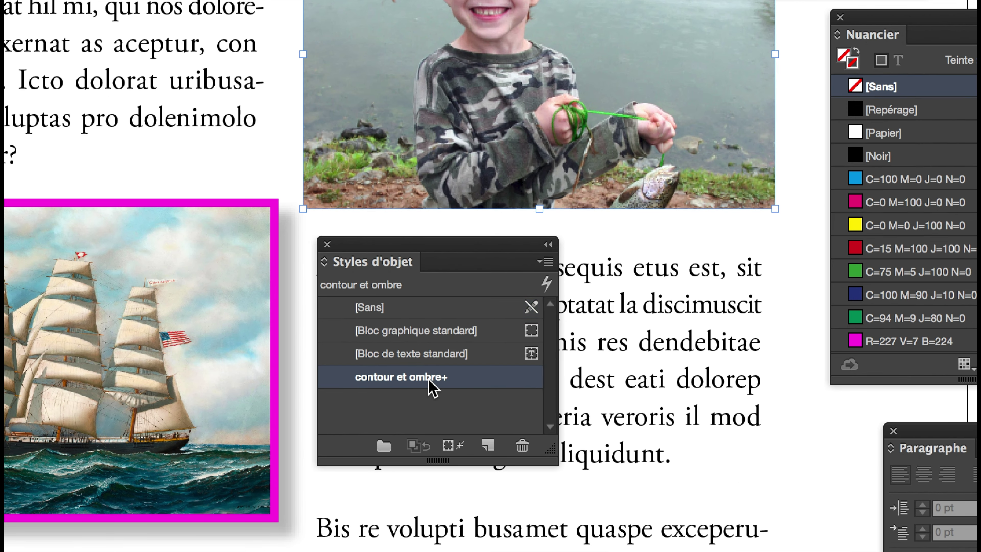
{"action": "left_click", "coordinate": [433, 386], "text": "alt"}
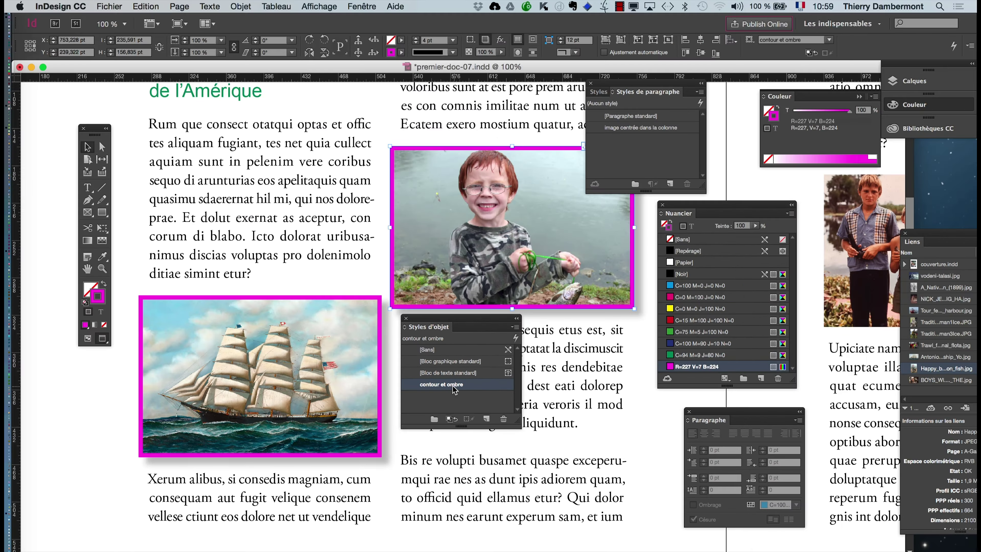
Apply the contour et ombre object style to the photo of the two boys on the facing page.
{"action": "left_click_drag", "start_coordinate": [465, 326], "coordinate": [556, 415]}
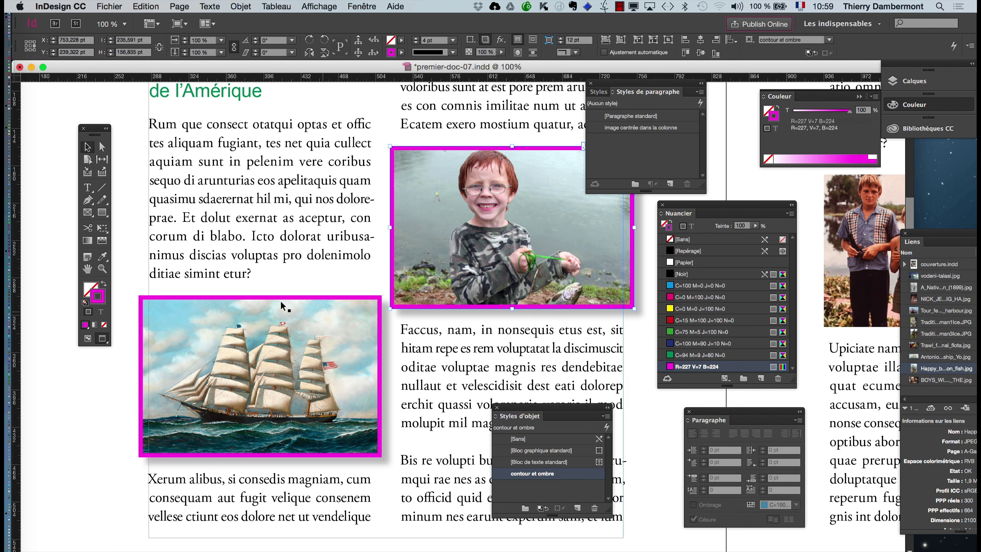
{"action": "left_click", "coordinate": [87, 269]}
{"action": "scroll", "coordinate": [475, 299], "scroll_direction": "right", "scroll_amount": 10}
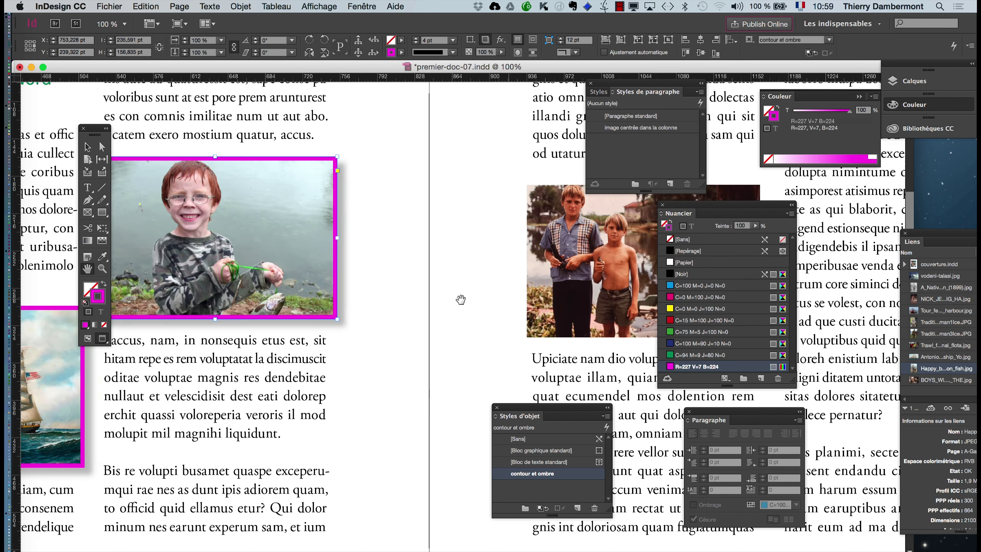
{"action": "left_click_drag", "start_coordinate": [461, 299], "coordinate": [302, 274]}
{"action": "left_click_drag", "start_coordinate": [208, 201], "coordinate": [154, 209]}
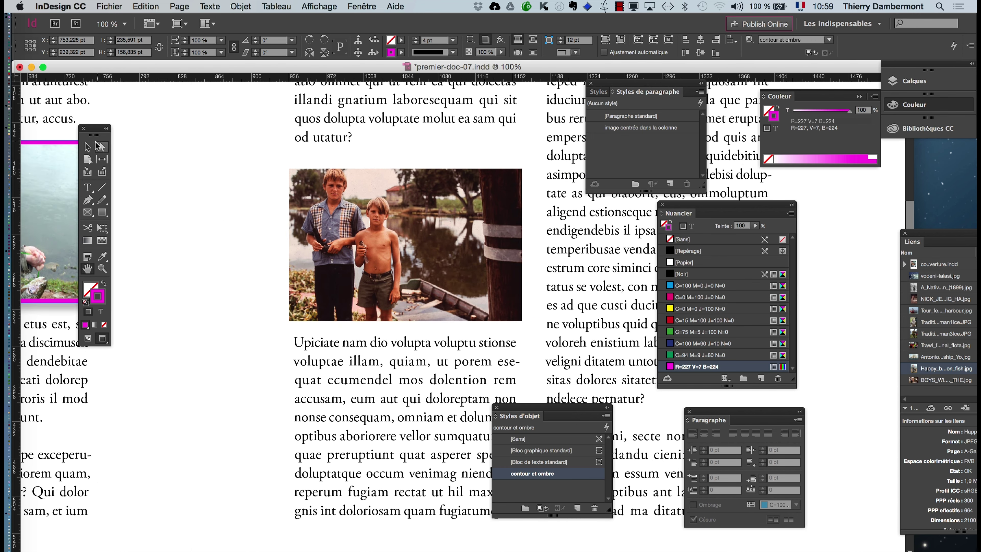
{"action": "left_click", "coordinate": [87, 147]}
{"action": "left_click", "coordinate": [309, 203]}
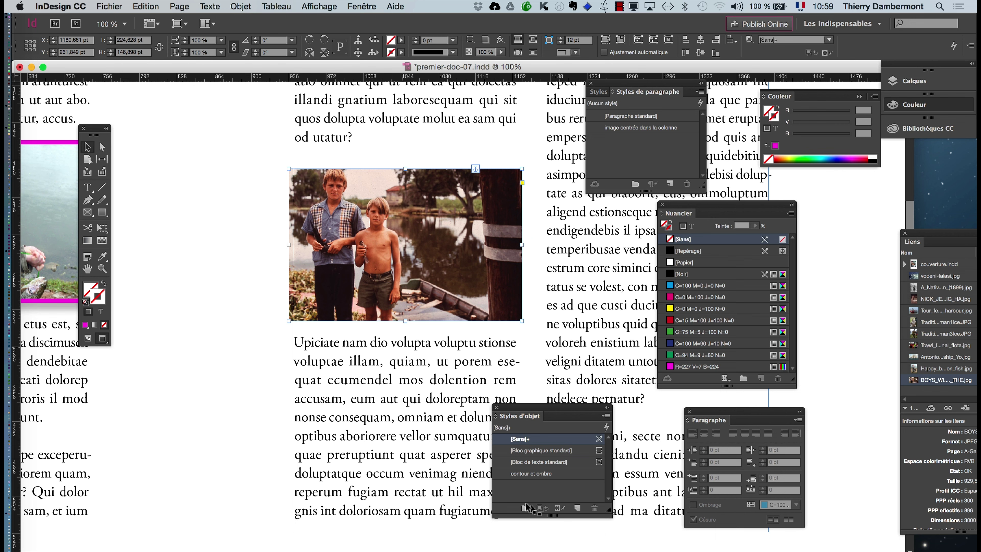
{"action": "left_click", "coordinate": [549, 478]}
Show the whole spread at 50%, deselect the photo, and move the tools and object styles list clear of the layout.
{"action": "key", "text": "super+minus"}
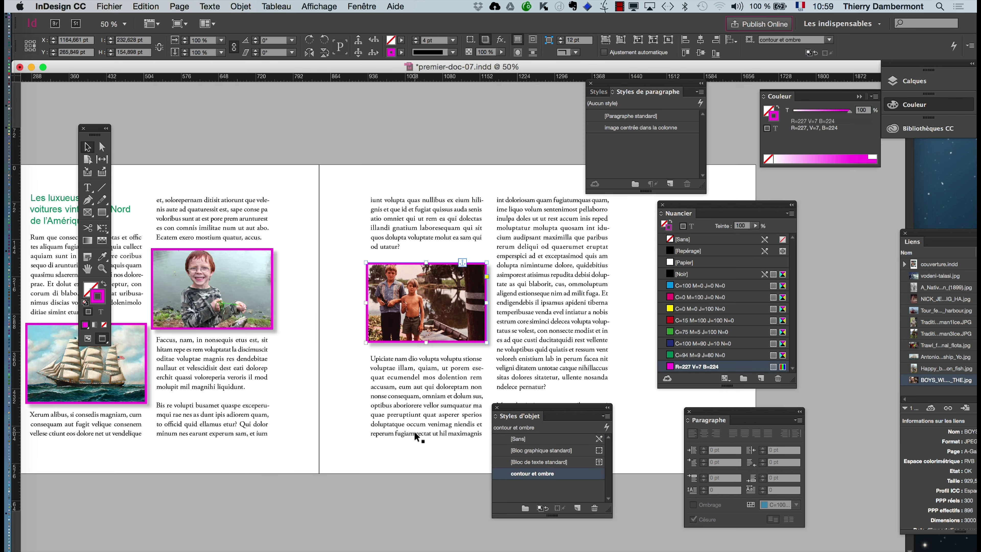
{"action": "left_click", "coordinate": [87, 269]}
{"action": "left_click_drag", "start_coordinate": [328, 268], "coordinate": [377, 269]}
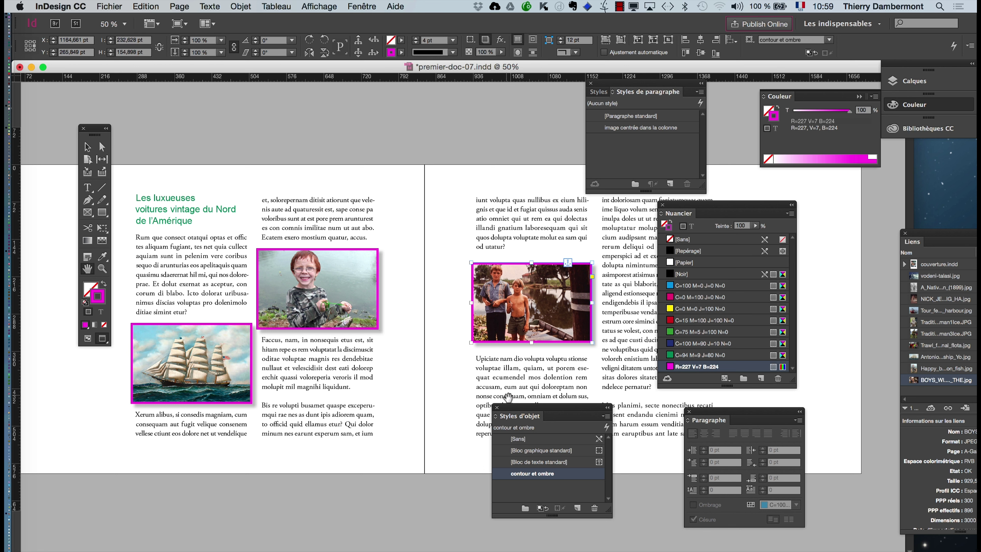
{"action": "left_click_drag", "start_coordinate": [516, 406], "coordinate": [410, 397]}
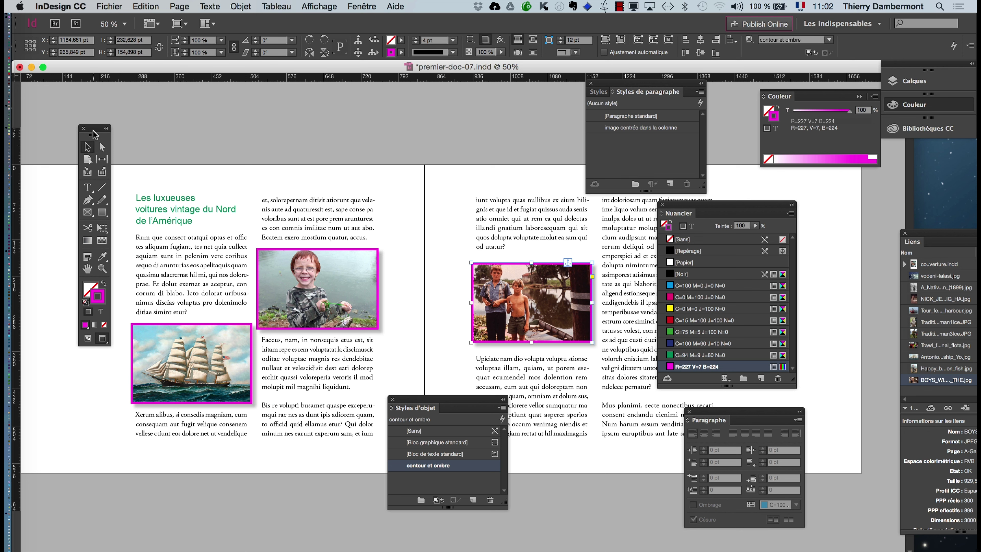
{"action": "left_click_drag", "start_coordinate": [94, 134], "coordinate": [60, 125]}
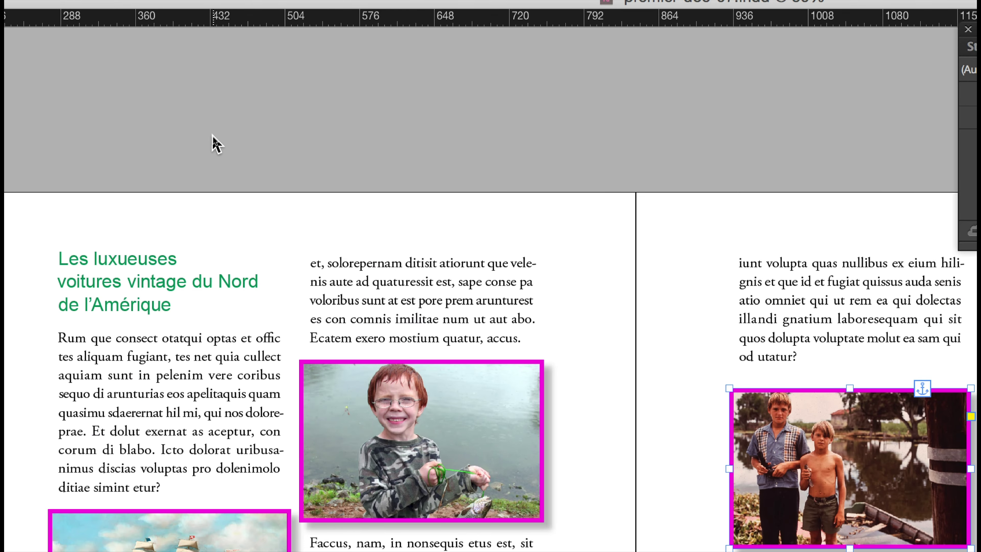
{"action": "left_click", "coordinate": [212, 135]}
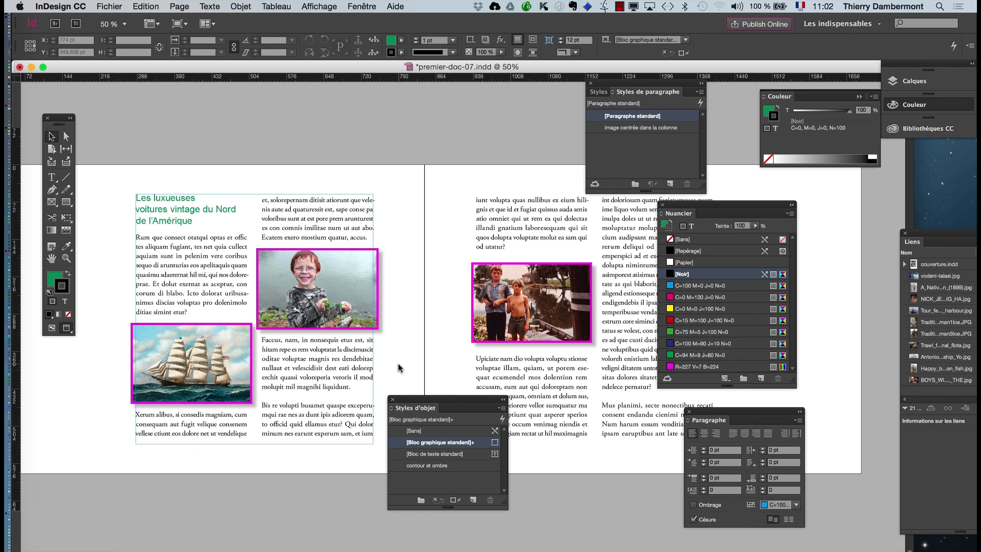
{"action": "left_click_drag", "start_coordinate": [428, 401], "coordinate": [457, 88]}
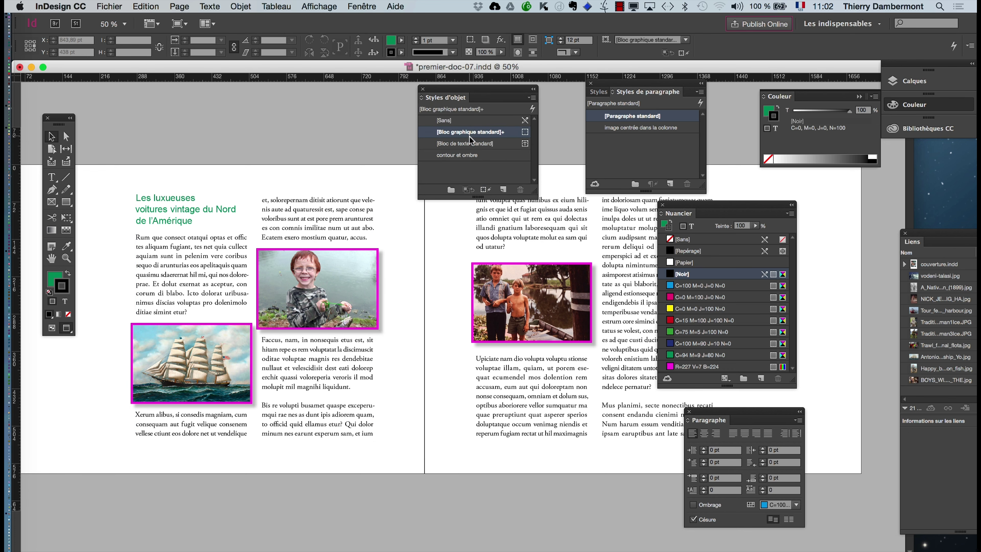
Edit the contour et ombre style's stroke with preview on, setting a 2 pt weight and the colour C=100 M=90 J=10 N=0.
{"action": "left_click", "coordinate": [486, 155]}
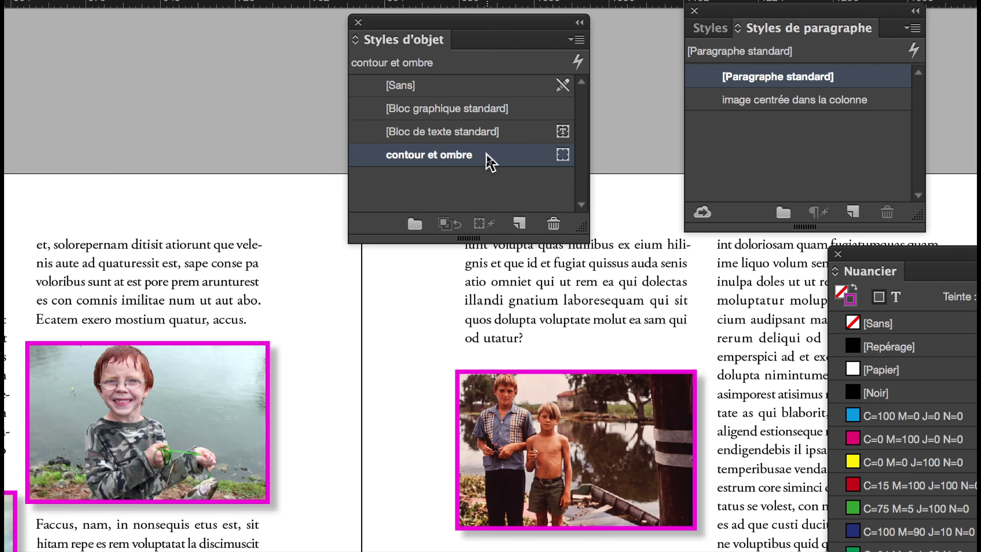
{"action": "left_click", "coordinate": [487, 156]}
{"action": "double_click", "coordinate": [487, 156]}
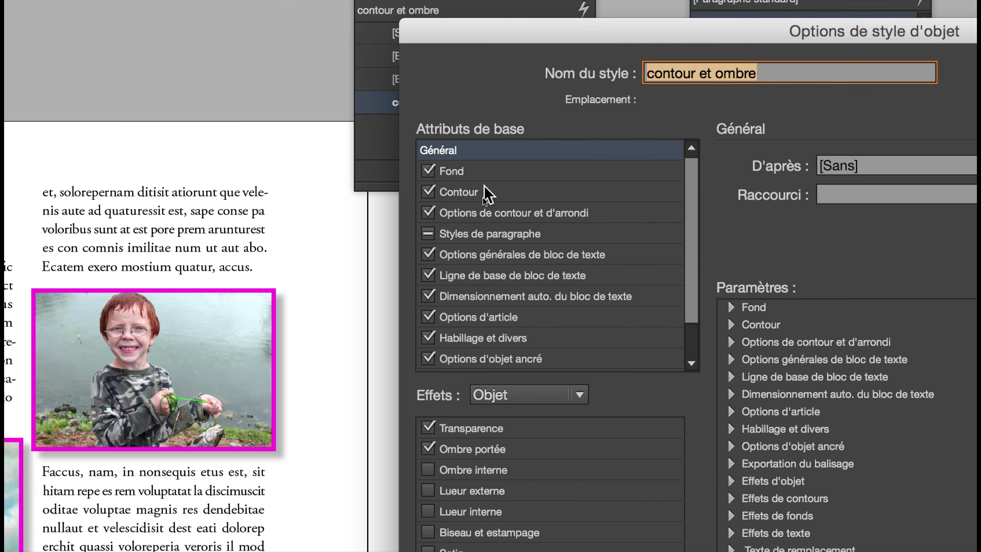
{"action": "left_click", "coordinate": [491, 243]}
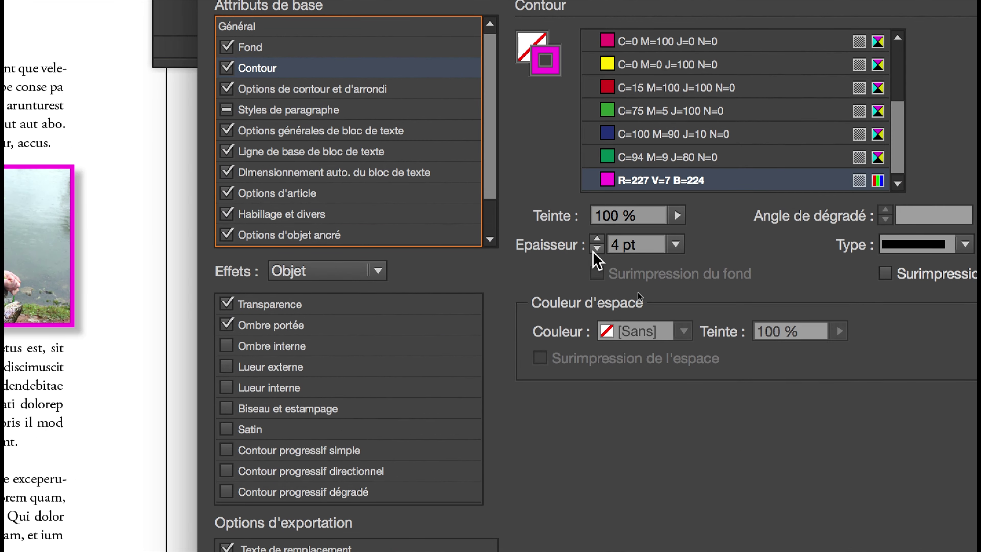
{"action": "left_click", "coordinate": [784, 370]}
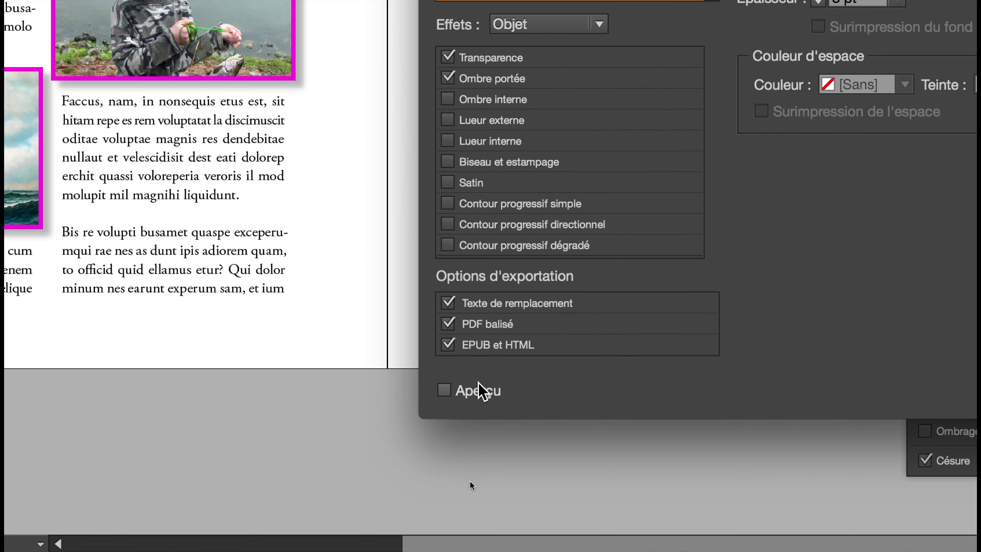
{"action": "left_click", "coordinate": [477, 389]}
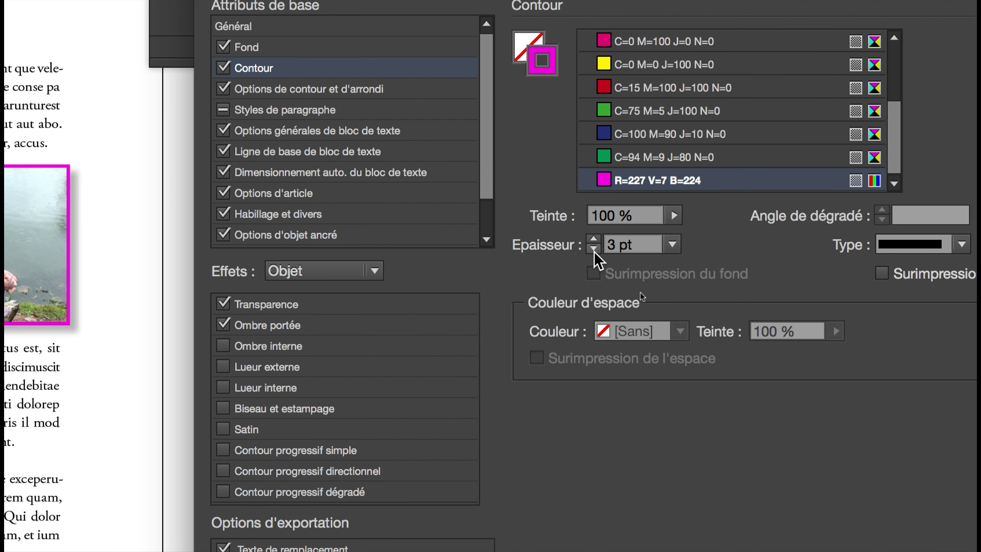
{"action": "left_click", "coordinate": [813, 8]}
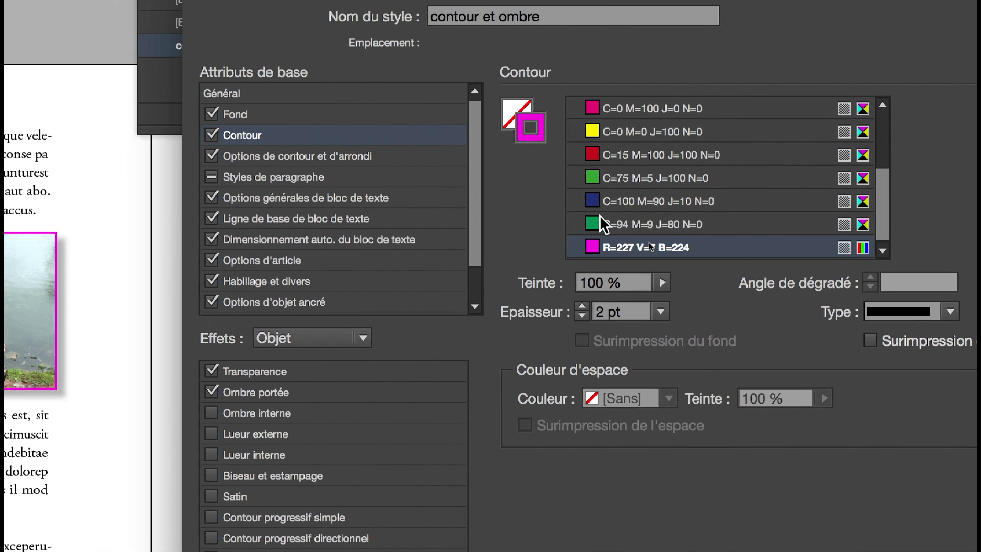
{"action": "left_click", "coordinate": [655, 82]}
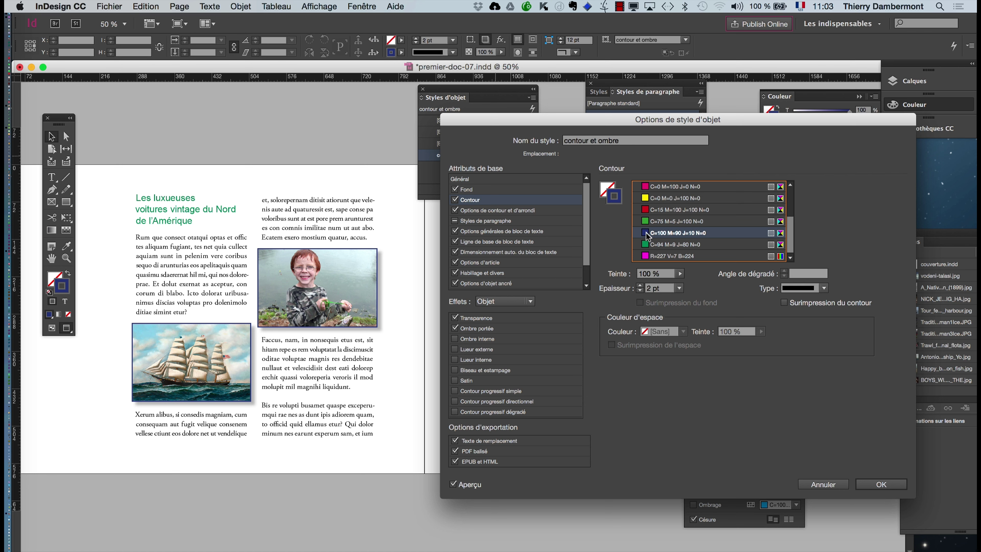
Set the style's drop shadow angle to 92° and save the object style changes.
{"action": "left_click", "coordinate": [479, 328]}
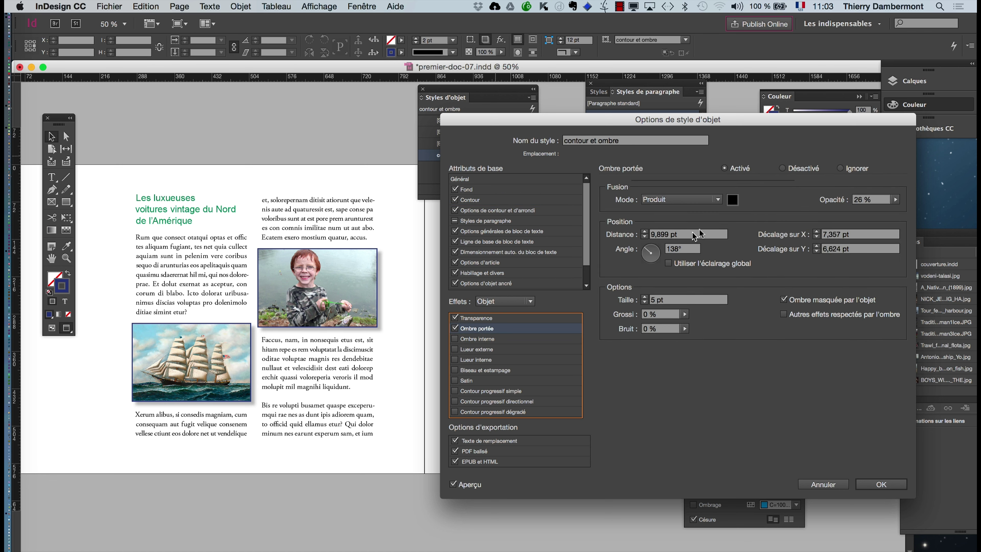
{"action": "left_click", "coordinate": [653, 251]}
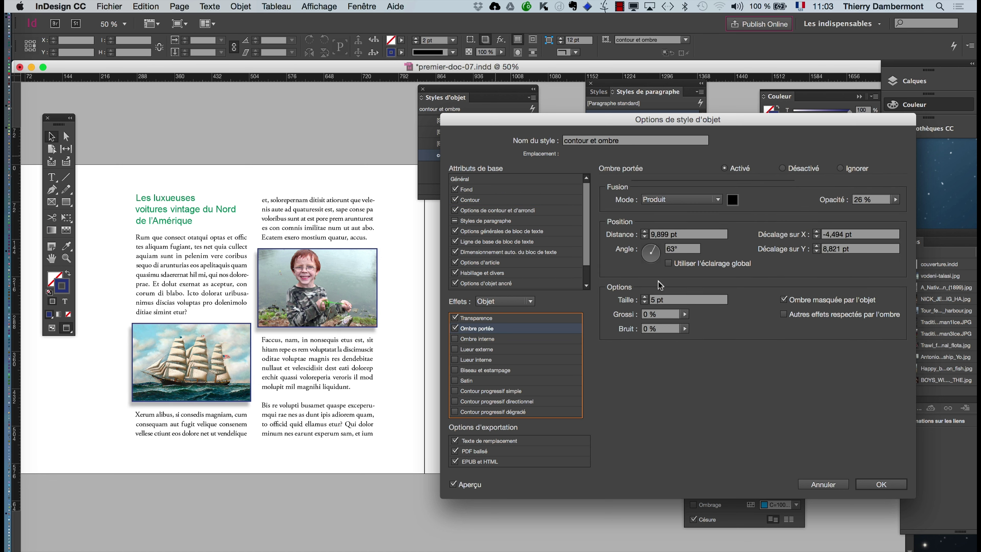
{"action": "left_click", "coordinate": [651, 247]}
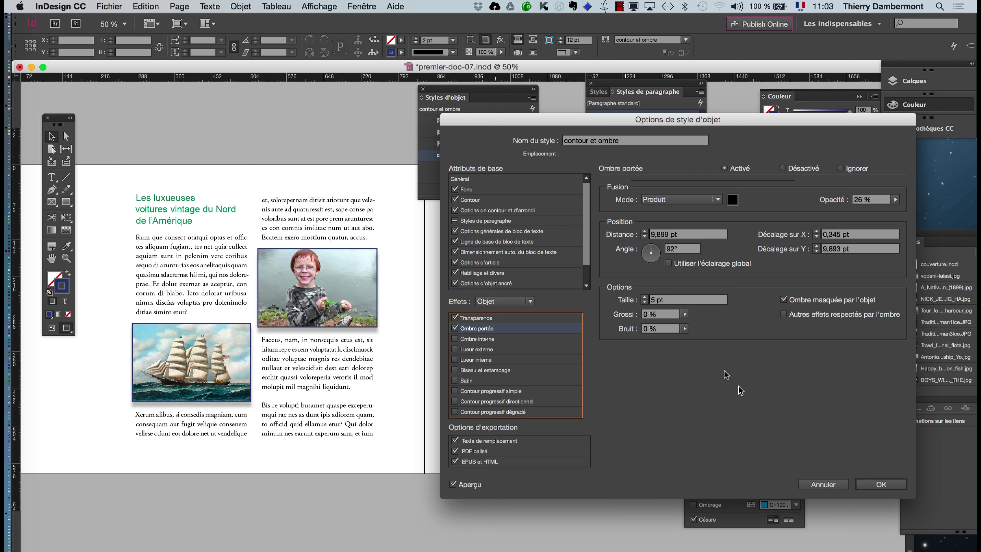
{"action": "left_click", "coordinate": [870, 481]}
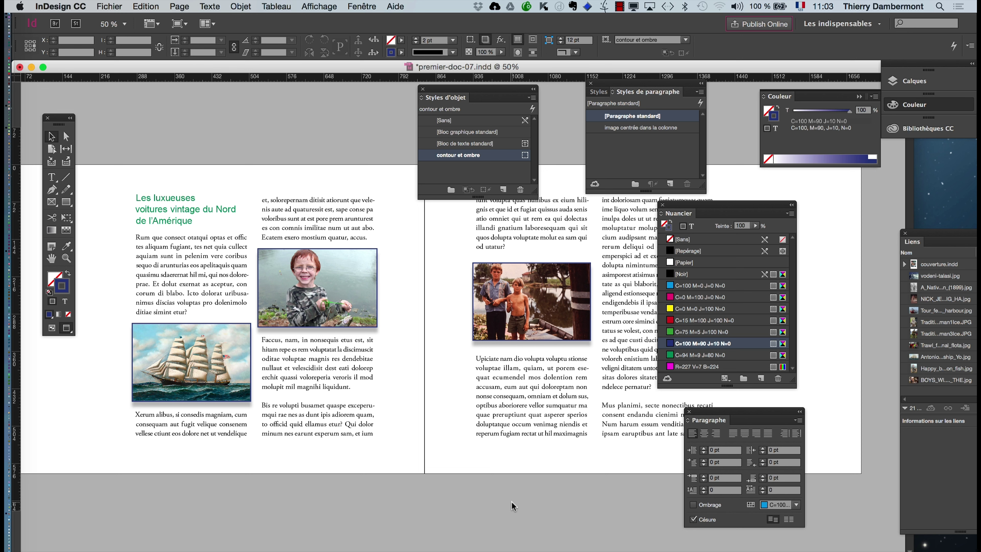
{"action": "left_click", "coordinate": [216, 5]}
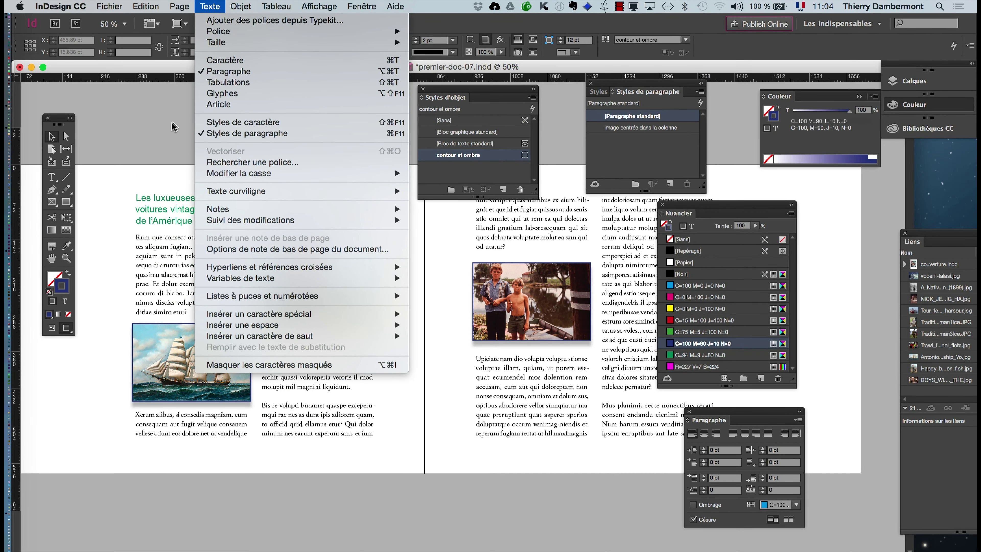
Recolour the ship painting's frame stroke with a light brown sampled from the picture using the Eyedropper.
{"action": "left_click", "coordinate": [32, 121]}
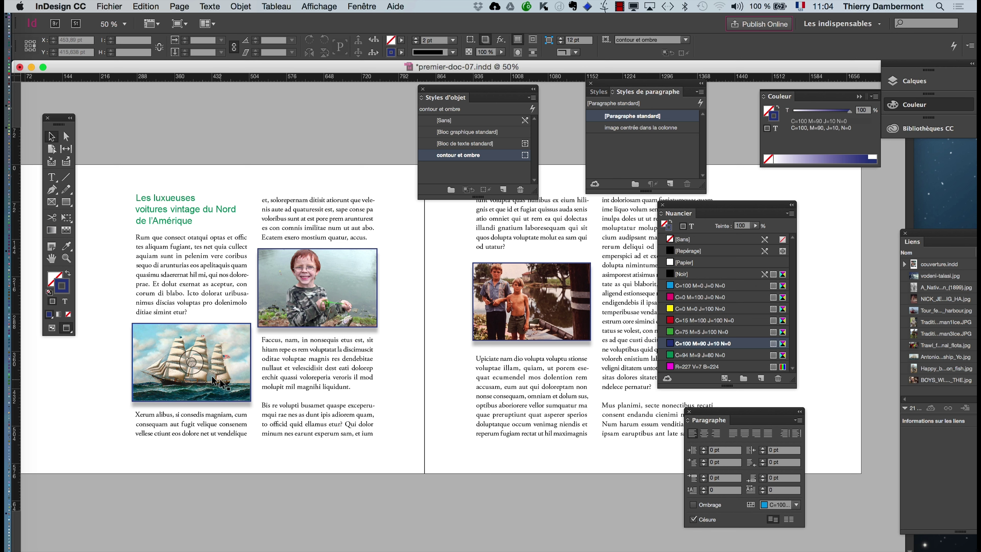
{"action": "left_click", "coordinate": [147, 336]}
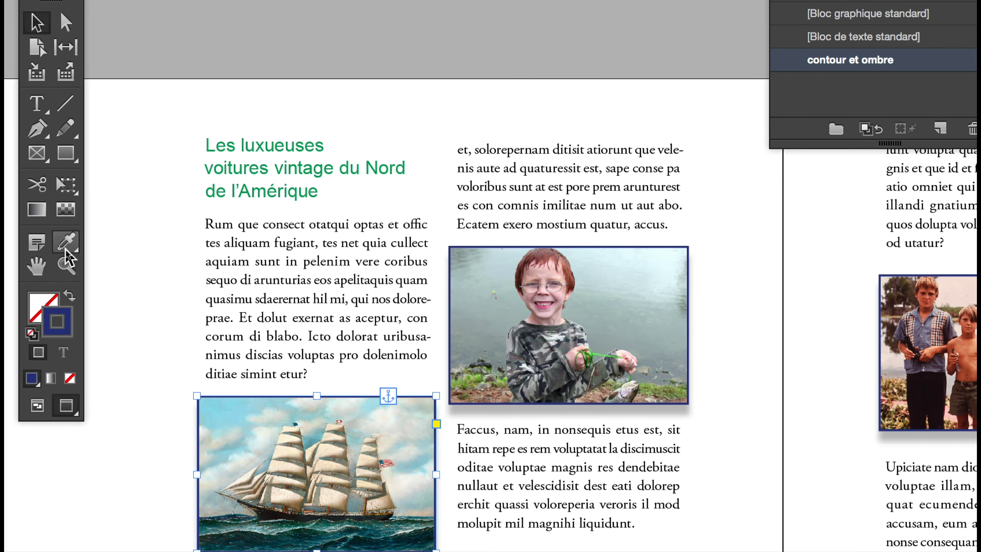
{"action": "left_click", "coordinate": [66, 250]}
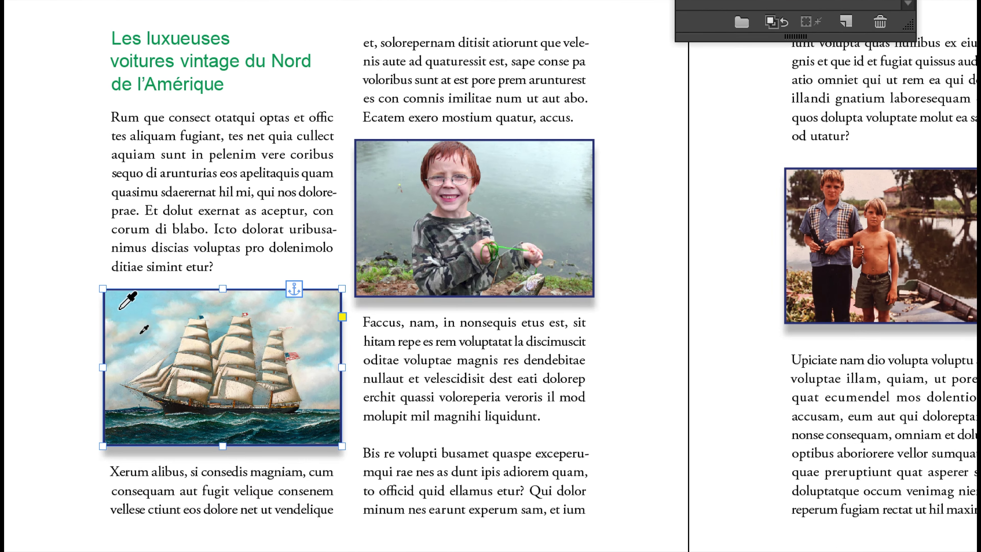
{"action": "left_click", "coordinate": [183, 365]}
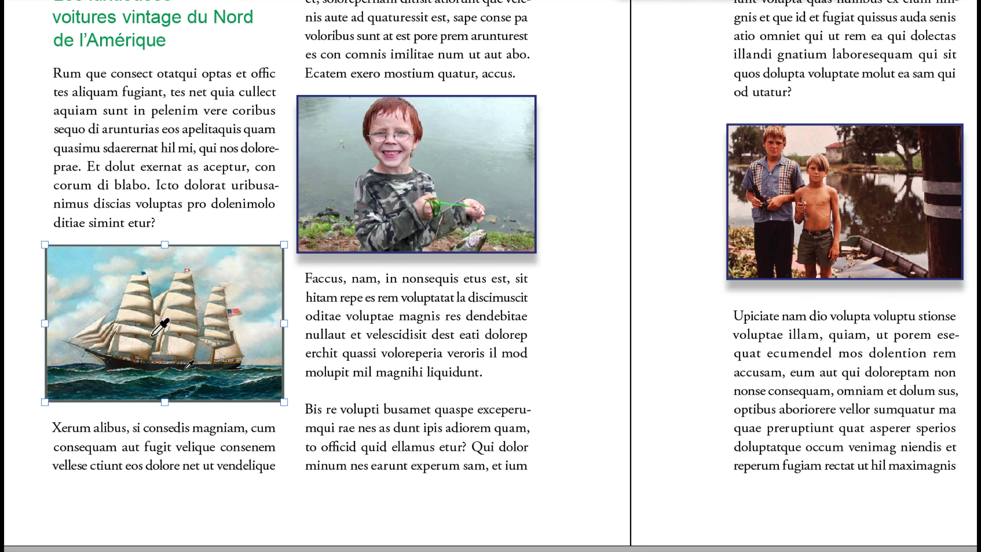
{"action": "left_click", "coordinate": [187, 367]}
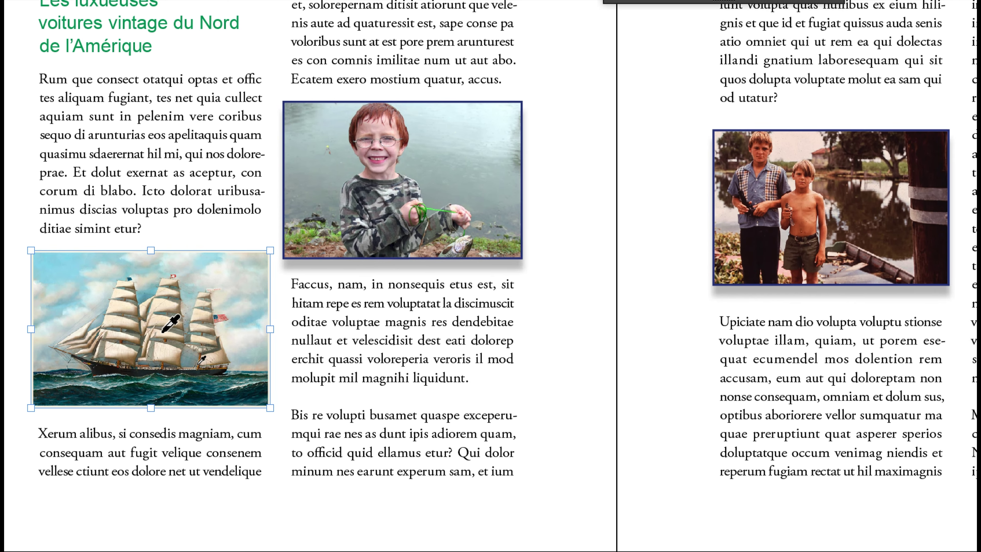
{"action": "left_click", "coordinate": [163, 335]}
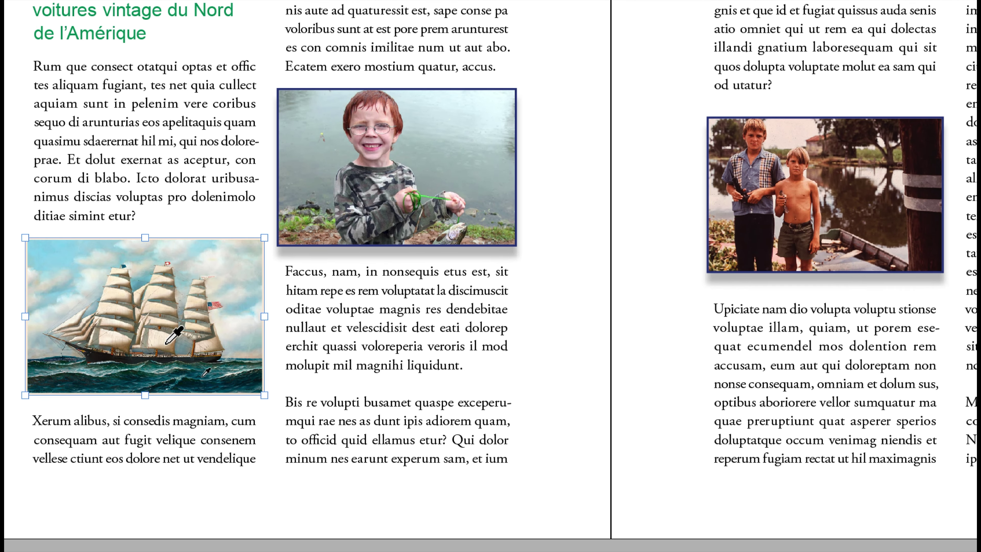
{"action": "left_click", "coordinate": [172, 360]}
{"action": "left_click", "coordinate": [167, 344]}
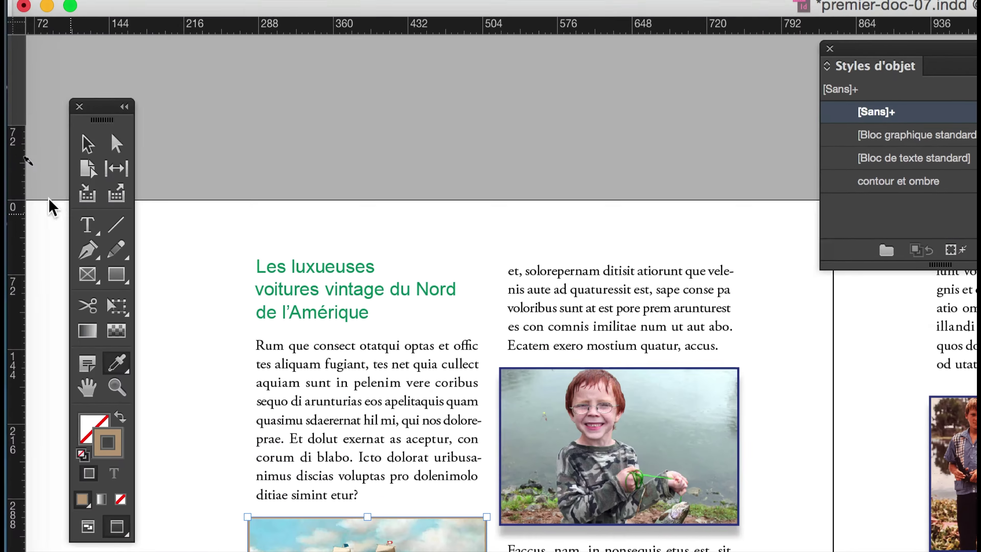
Recolour the stroke around the photo of the two boys with a brown sampled using the Eyedropper.
{"action": "left_click", "coordinate": [66, 166]}
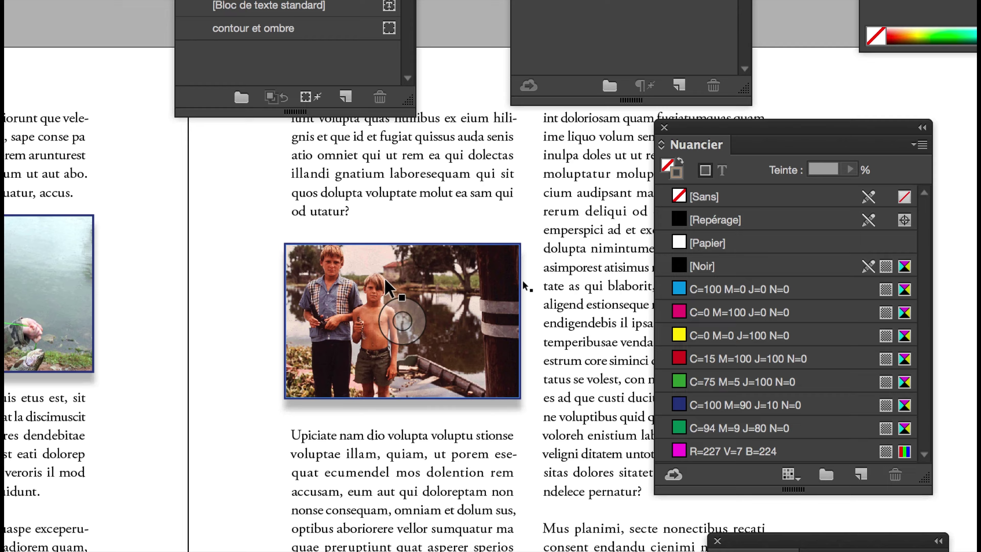
{"action": "left_click", "coordinate": [697, 306]}
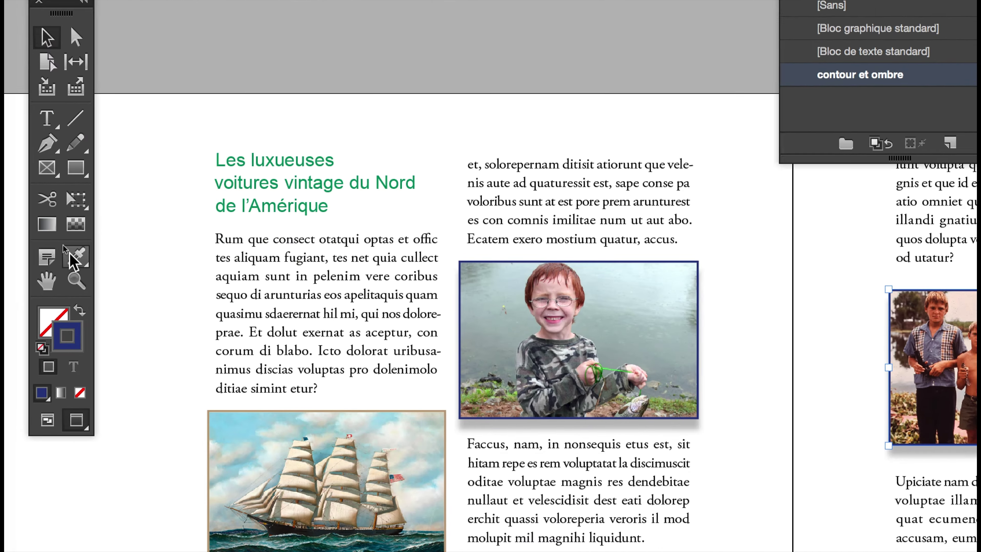
{"action": "left_click", "coordinate": [73, 257]}
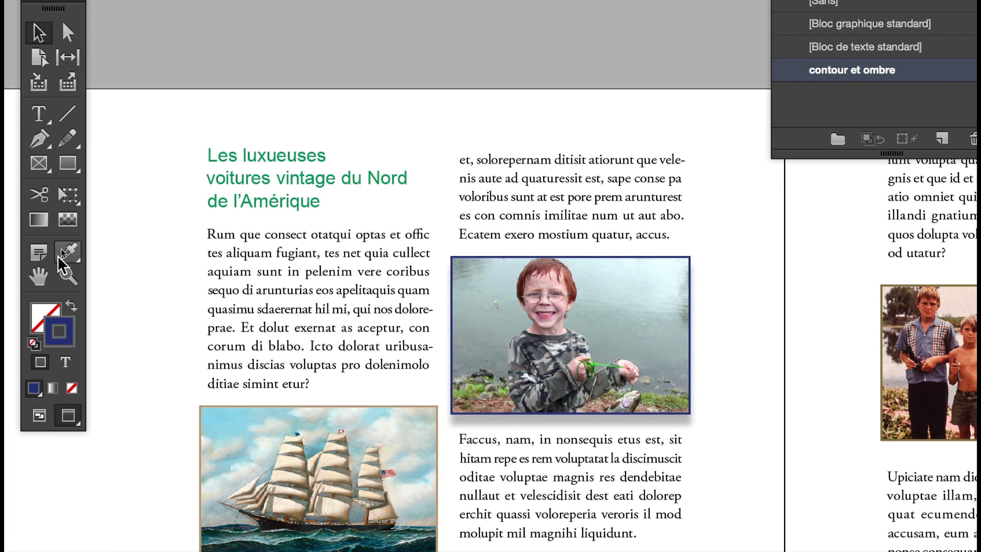
{"action": "left_click", "coordinate": [60, 256]}
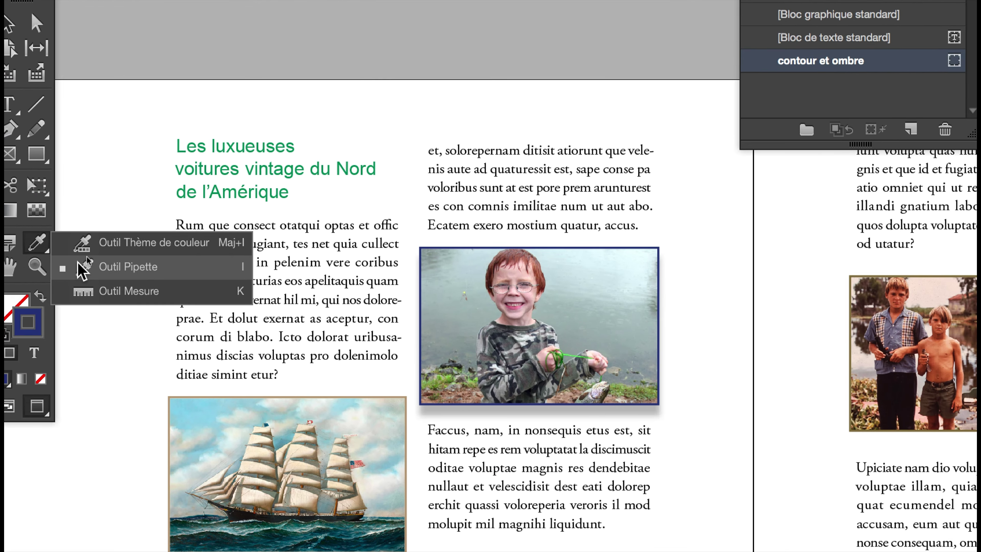
{"action": "left_click", "coordinate": [81, 267]}
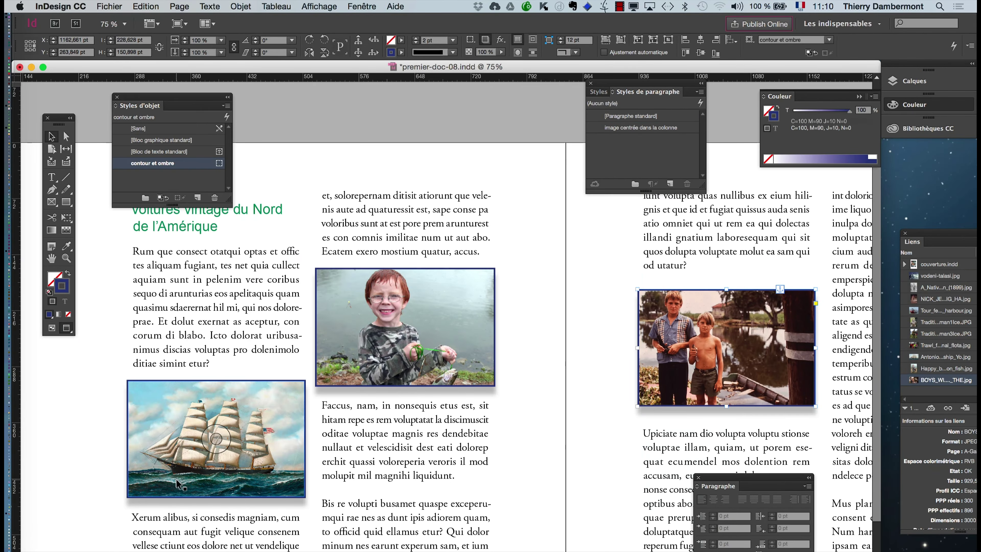
Try several stroke colours on the ship painting's frame by sampling the picture with the Eyedropper, ending on a grey.
{"action": "left_click", "coordinate": [156, 457]}
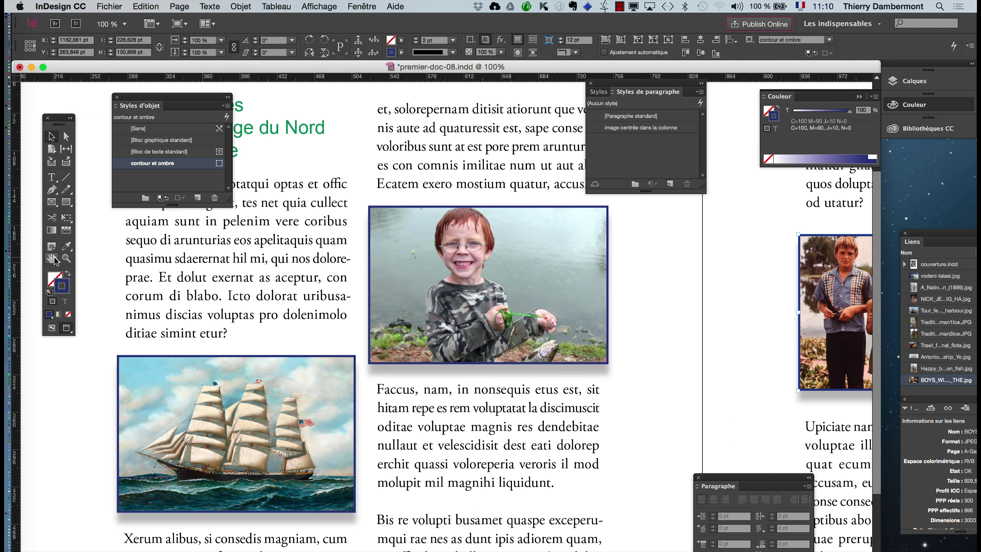
{"action": "left_click_drag", "start_coordinate": [289, 336], "coordinate": [290, 288]}
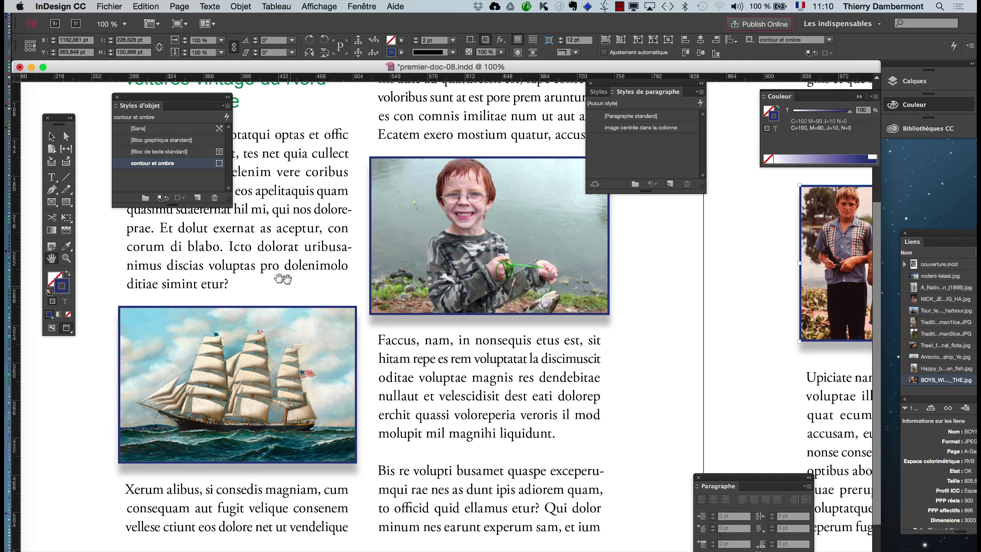
{"action": "left_click", "coordinate": [50, 137]}
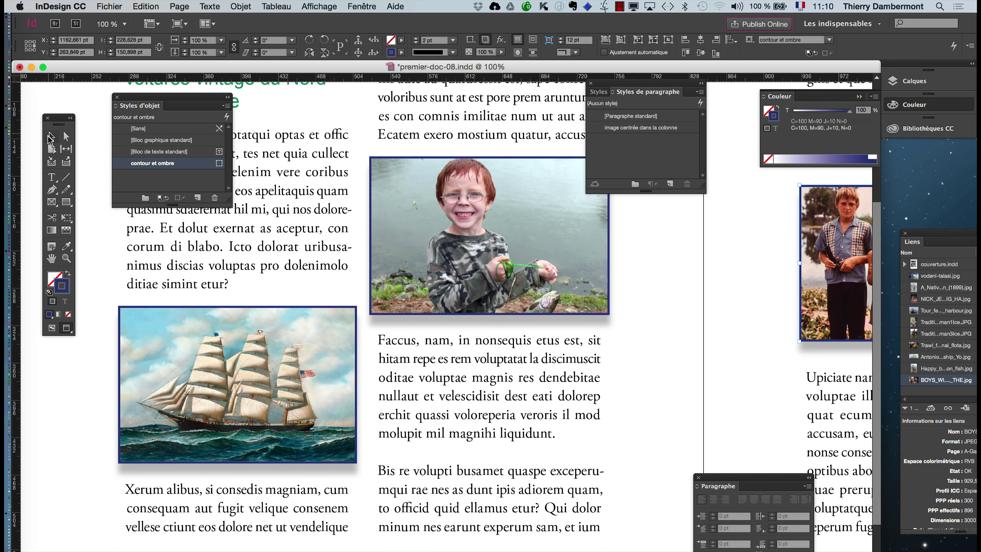
{"action": "left_click", "coordinate": [140, 354]}
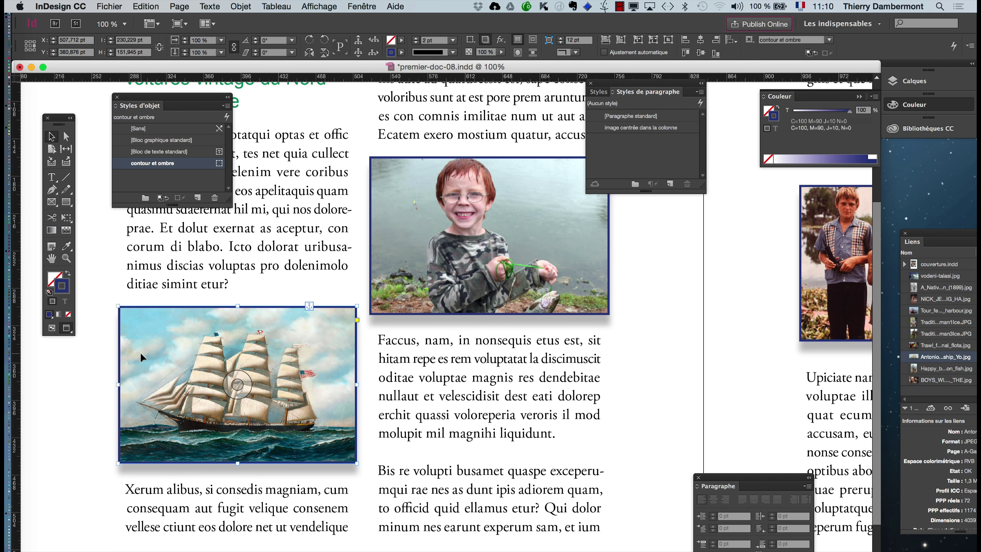
{"action": "scroll", "coordinate": [140, 352], "scroll_direction": "up", "scroll_amount": 2}
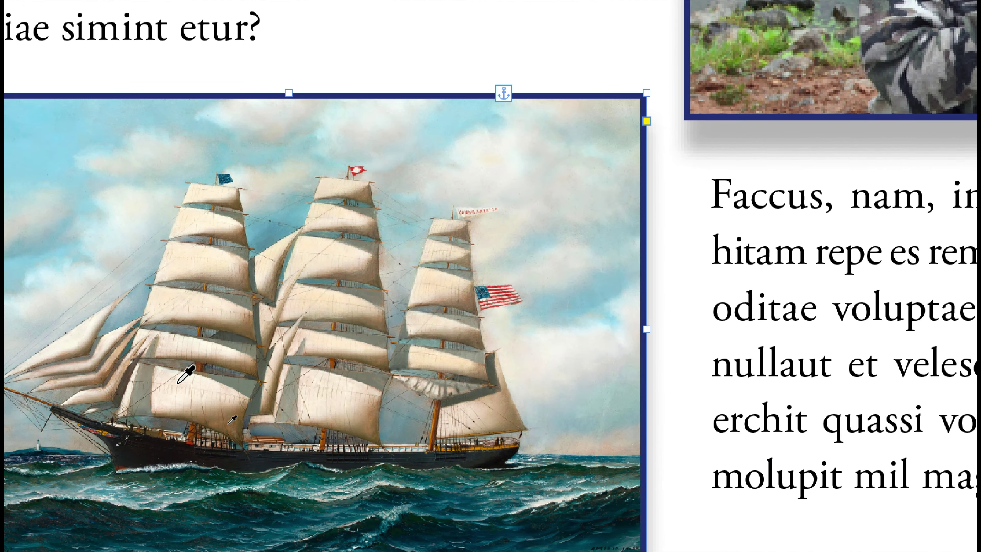
{"action": "left_click", "coordinate": [177, 382]}
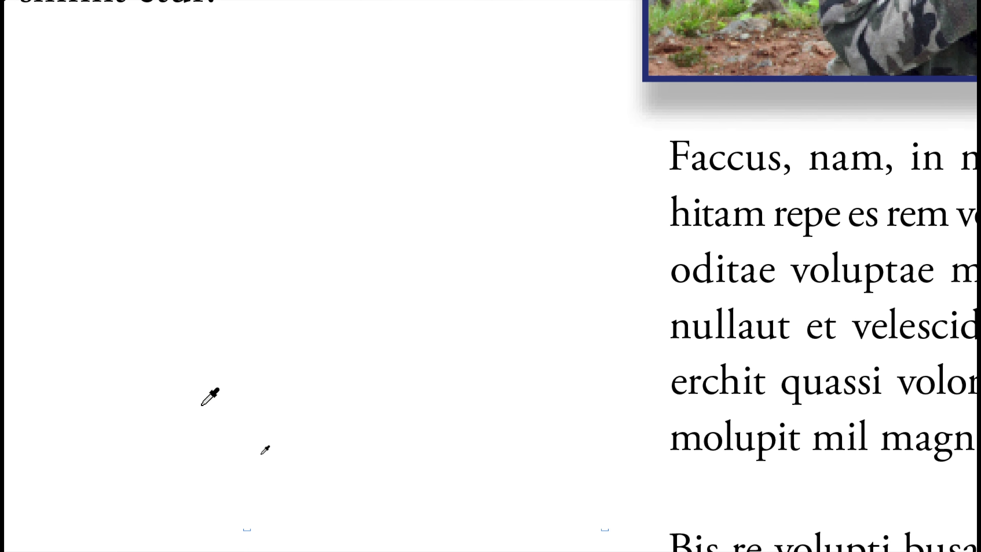
{"action": "key", "text": "ctrl+z"}
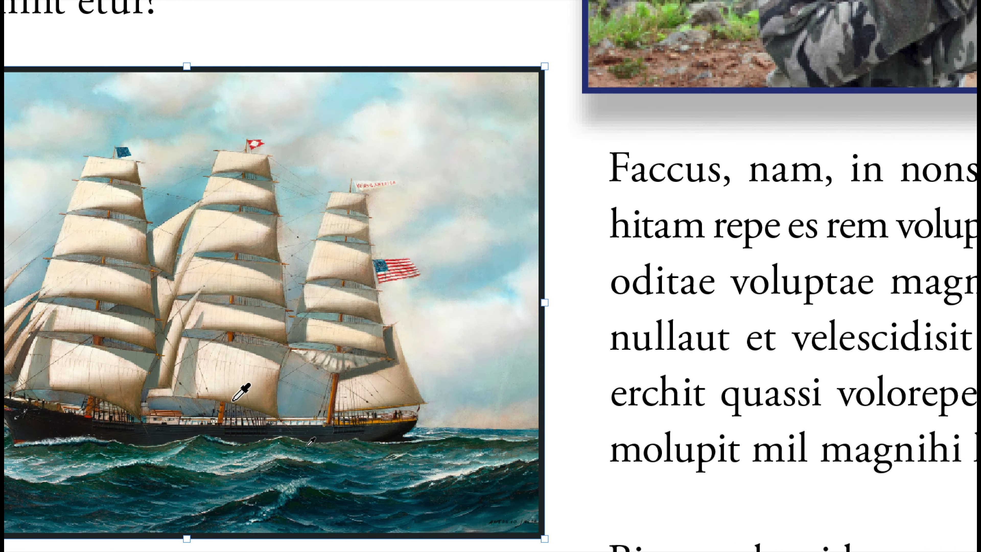
{"action": "left_click", "coordinate": [296, 363]}
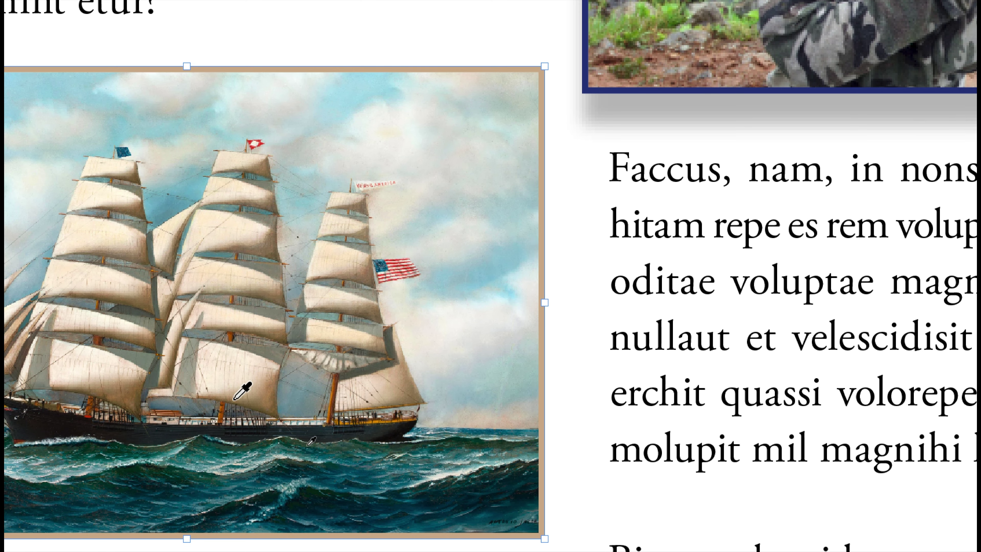
{"action": "key", "text": "ctrl+z"}
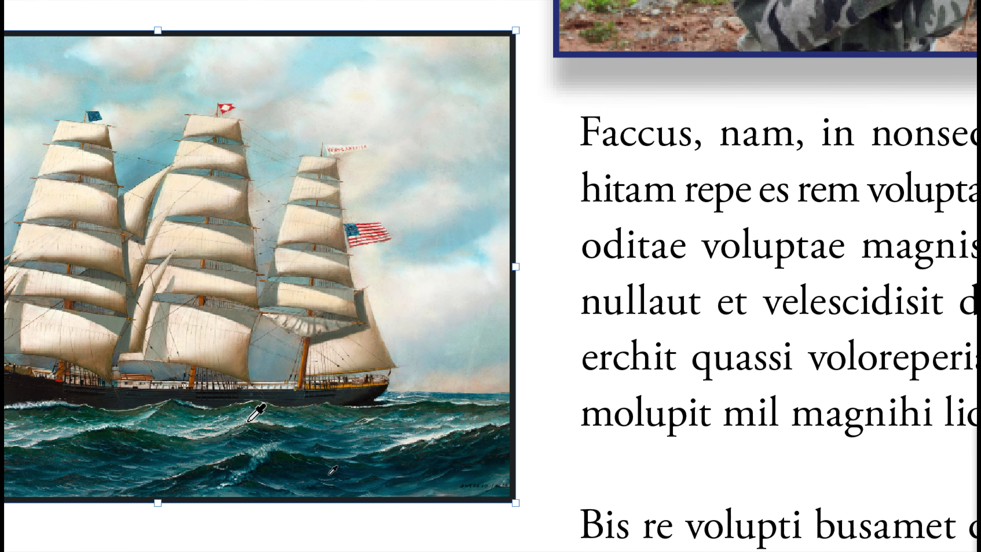
{"action": "left_click", "coordinate": [248, 421]}
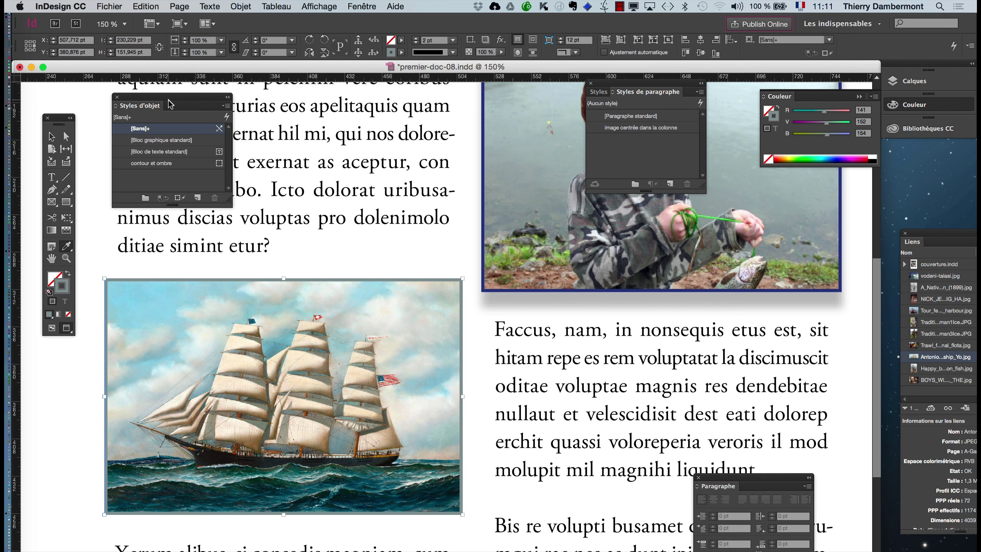
Move the object styles list beside the ship painting and reapply the contour et ombre style to its frame.
{"action": "left_click_drag", "start_coordinate": [169, 103], "coordinate": [542, 330]}
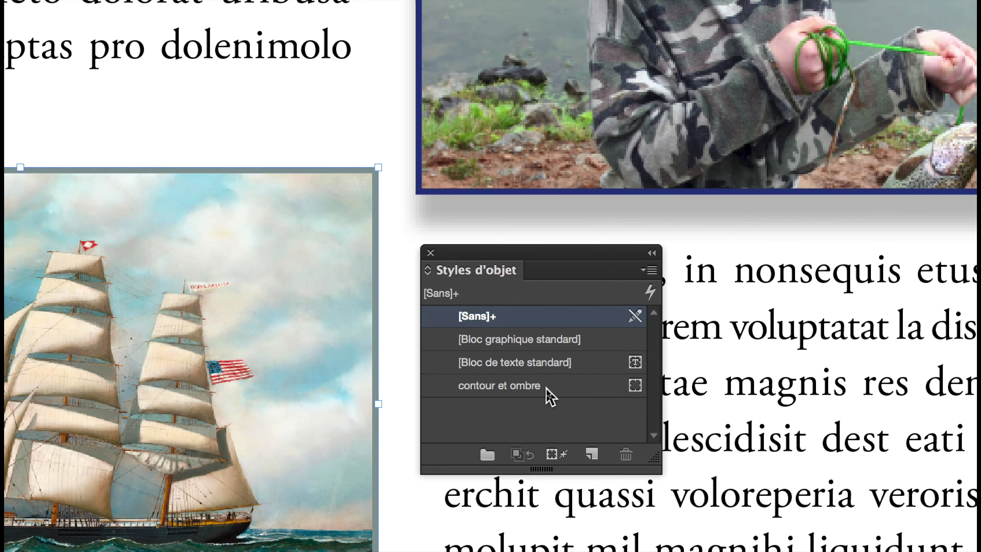
{"action": "left_click", "coordinate": [546, 387]}
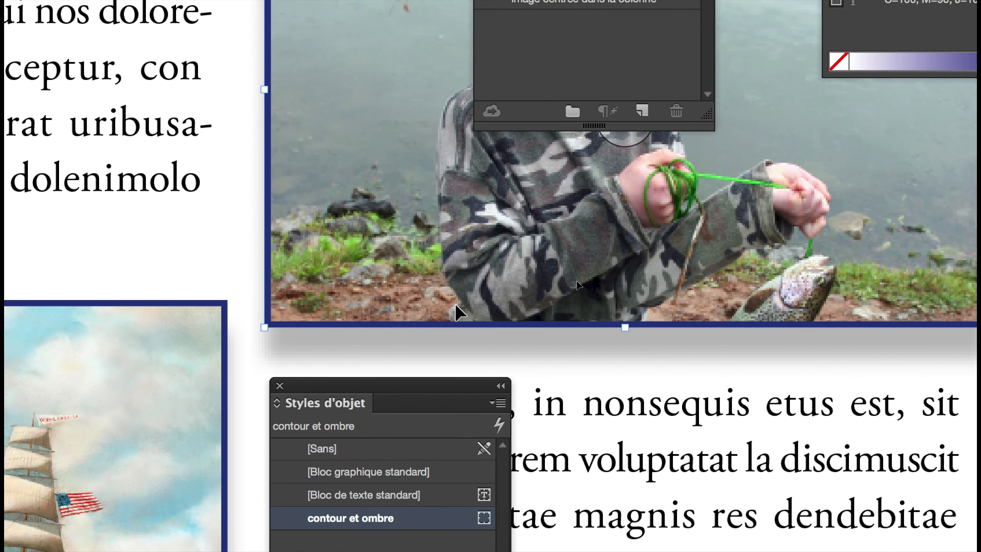
Recolour the stroke of the photo of the boy with the fish with a green sampled from that picture.
{"action": "left_click", "coordinate": [457, 313]}
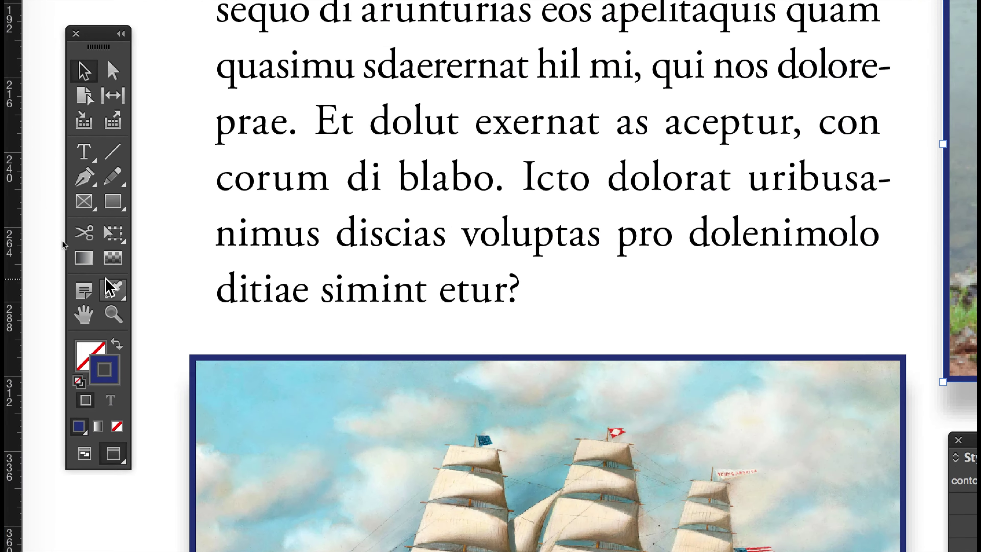
{"action": "left_click", "coordinate": [109, 288]}
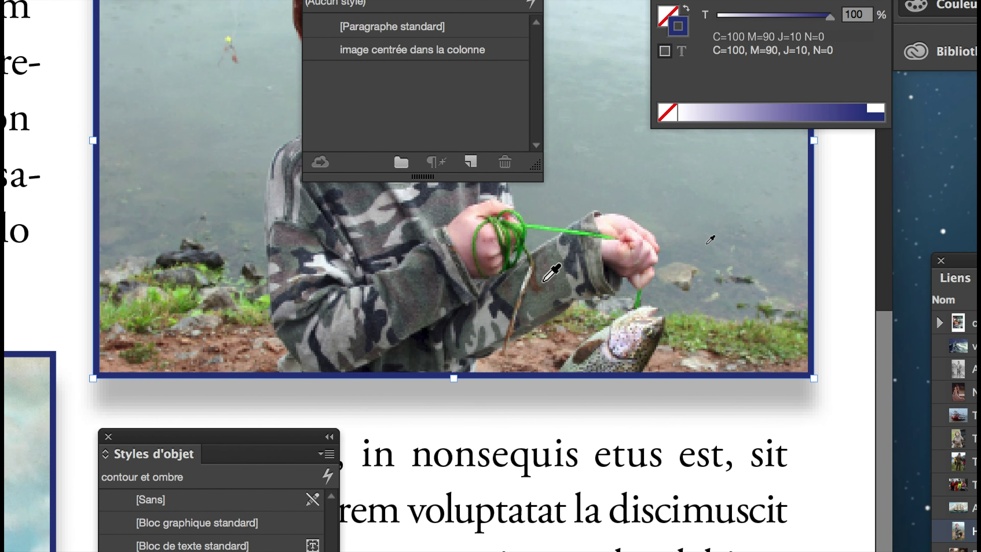
{"action": "left_click", "coordinate": [553, 272]}
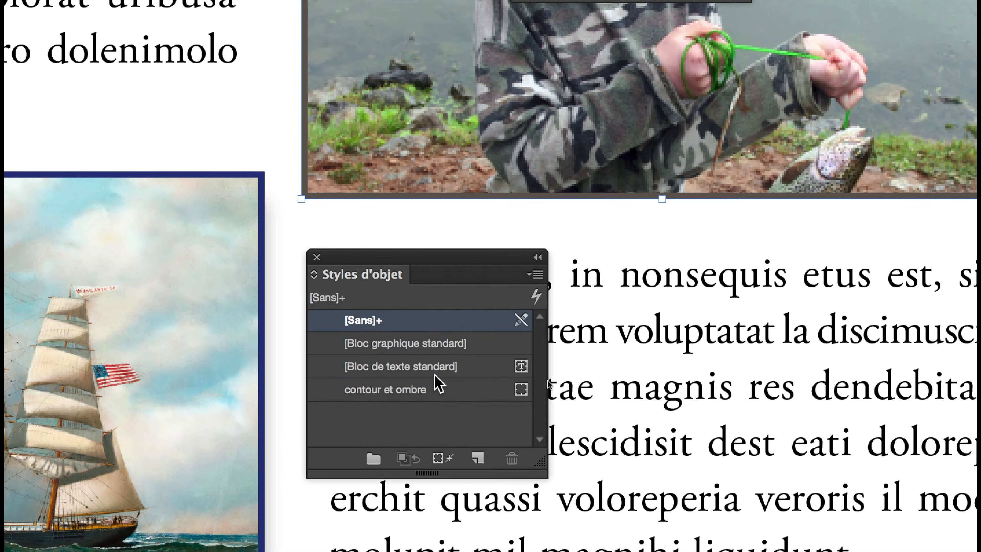
{"action": "left_click", "coordinate": [396, 107]}
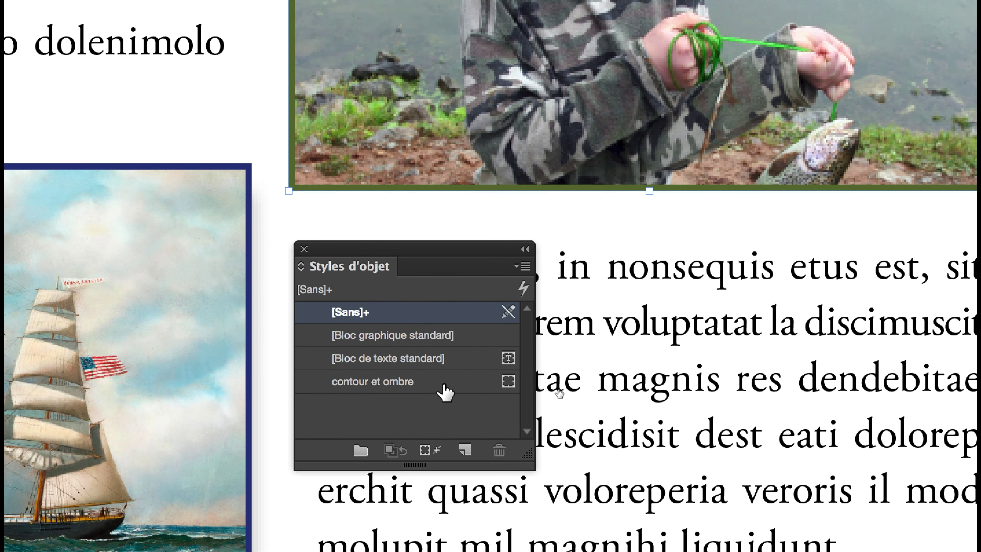
Reapply the contour et ombre object style to the photo of the boy with the fish and deselect it.
{"action": "left_click", "coordinate": [446, 392]}
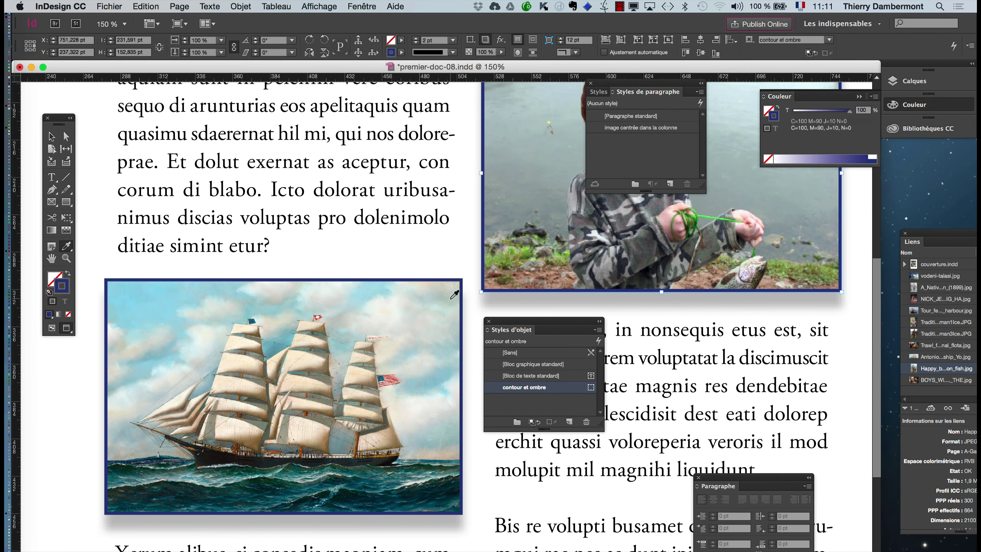
{"action": "scroll", "coordinate": [454, 297], "scroll_direction": "down", "scroll_amount": 3}
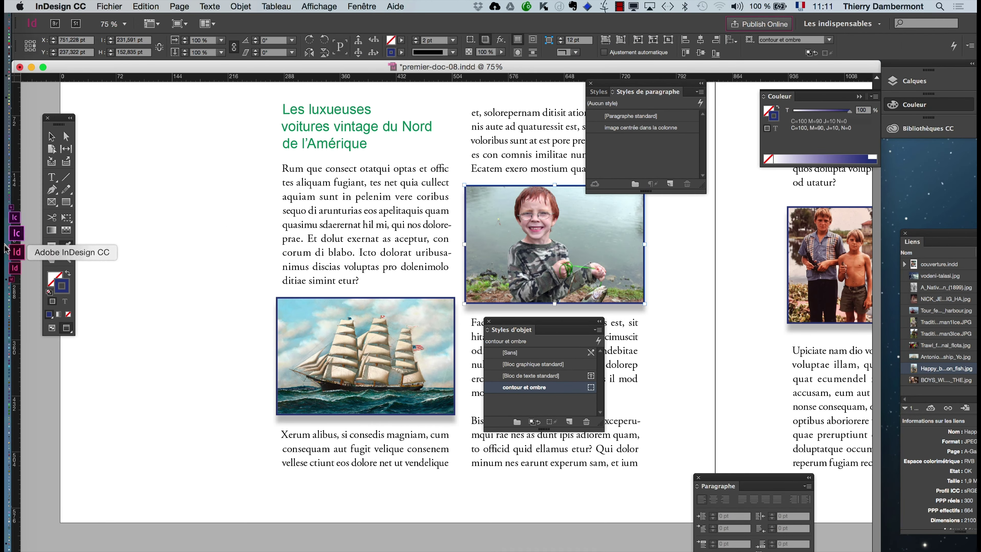
{"action": "left_click", "coordinate": [52, 258]}
{"action": "scroll", "coordinate": [79, 145], "scroll_direction": "up", "scroll_amount": 5}
{"action": "scroll", "coordinate": [79, 144], "scroll_direction": "left", "scroll_amount": 3}
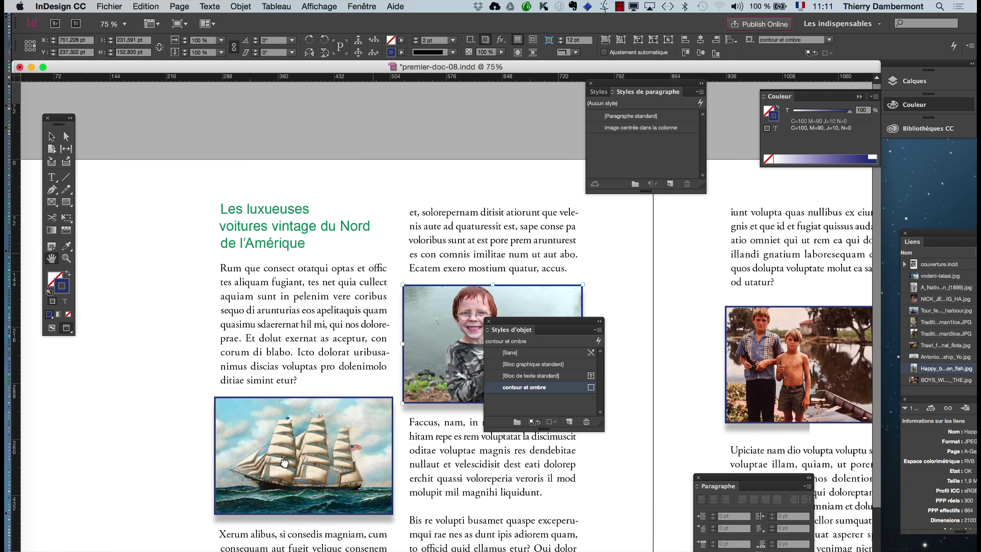
{"action": "left_click", "coordinate": [56, 137]}
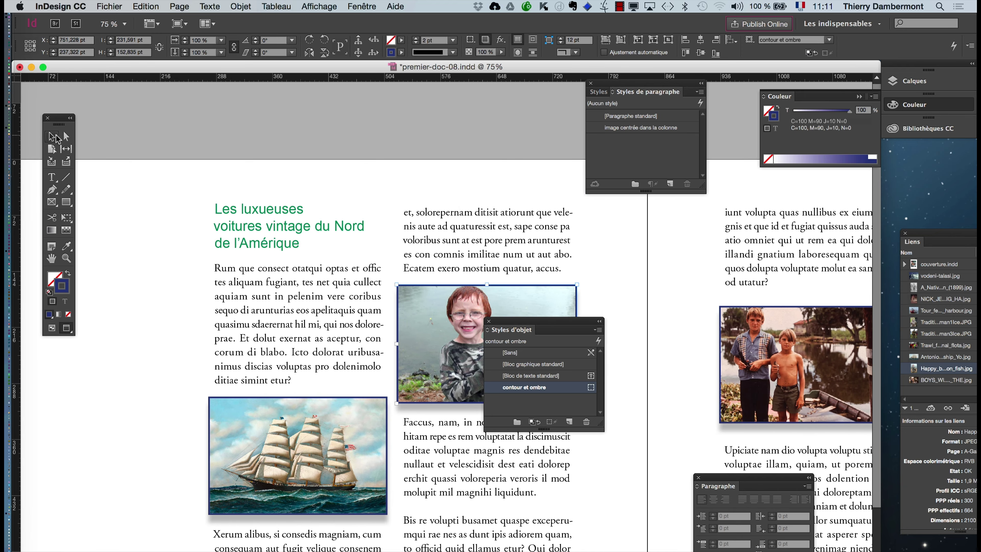
{"action": "left_click", "coordinate": [314, 114]}
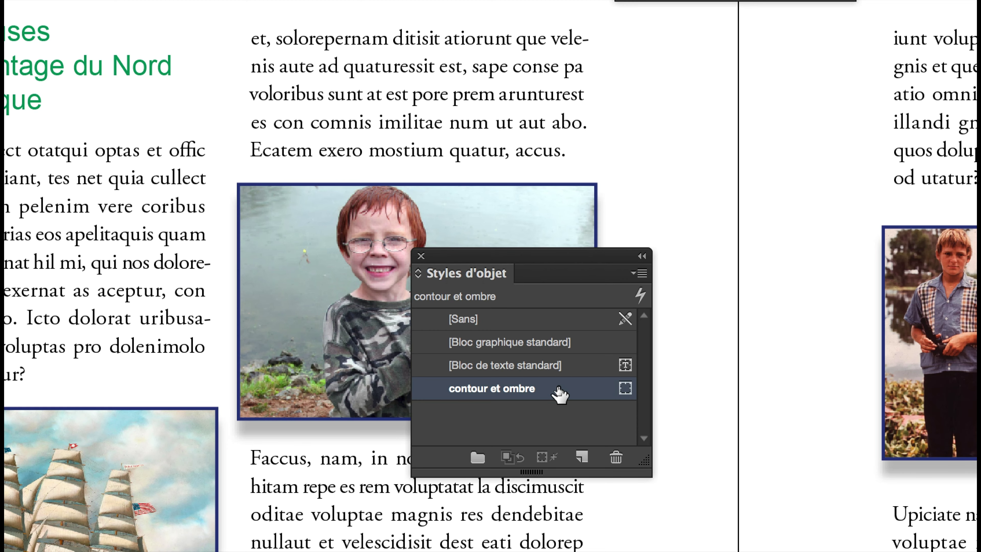
Edit the contour et ombre object style so that its Contour attribute is ignored when the style is applied.
{"action": "double_click", "coordinate": [558, 388]}
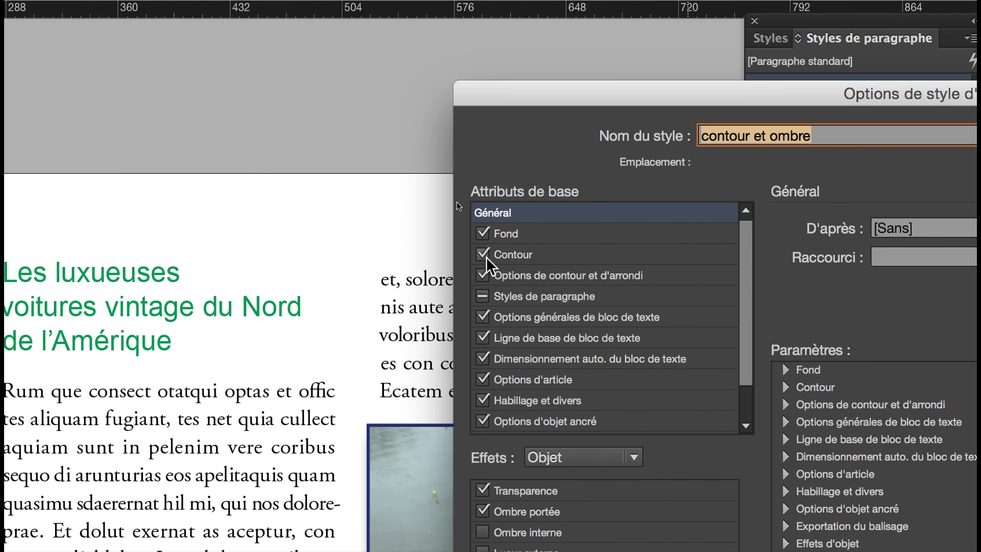
{"action": "left_click", "coordinate": [353, 25]}
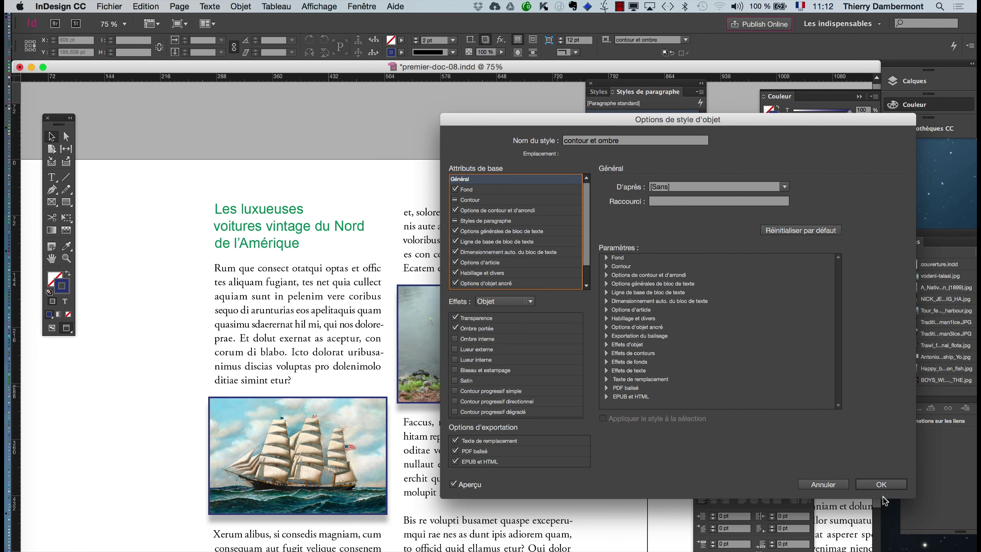
{"action": "left_click", "coordinate": [880, 485]}
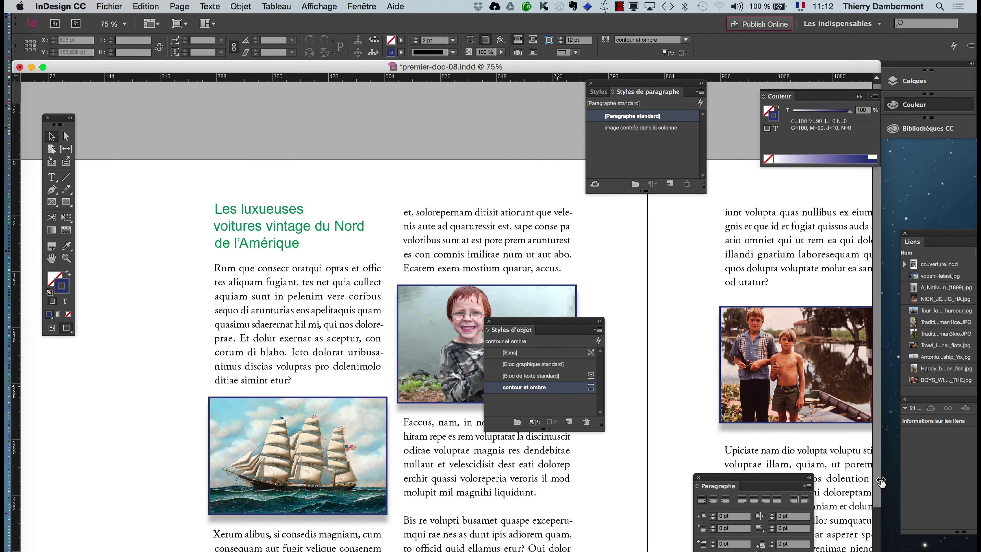
Recolour the stroke of the photo of the boy with the fish with a green sampled from its grass and reapply contour et ombre.
{"action": "left_click", "coordinate": [415, 338]}
{"action": "left_click", "coordinate": [66, 246]}
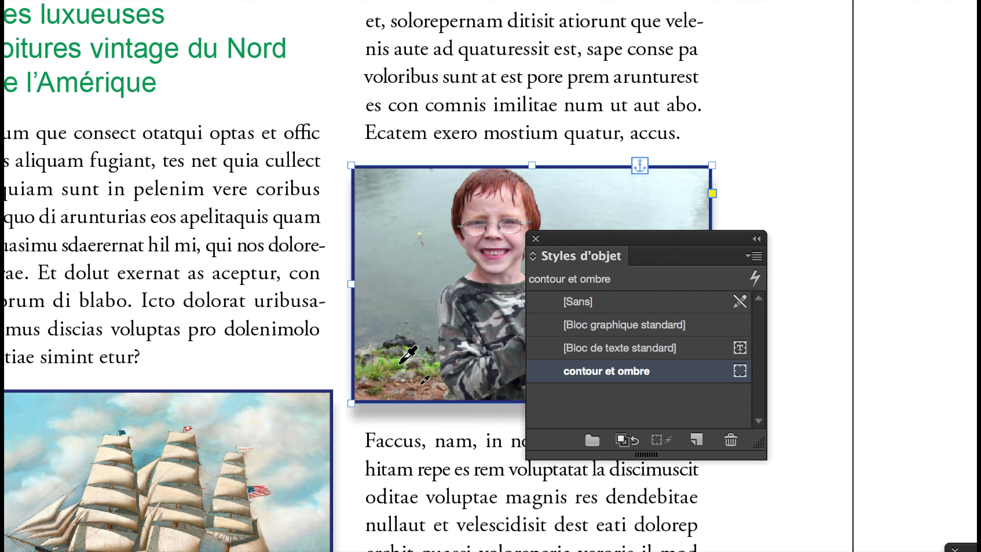
{"action": "left_click", "coordinate": [486, 449]}
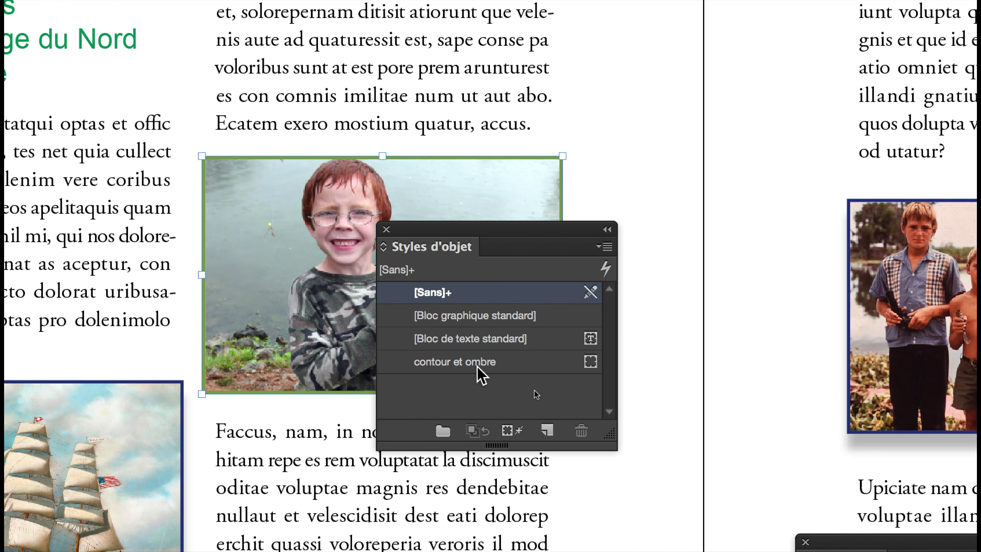
{"action": "left_click", "coordinate": [477, 364]}
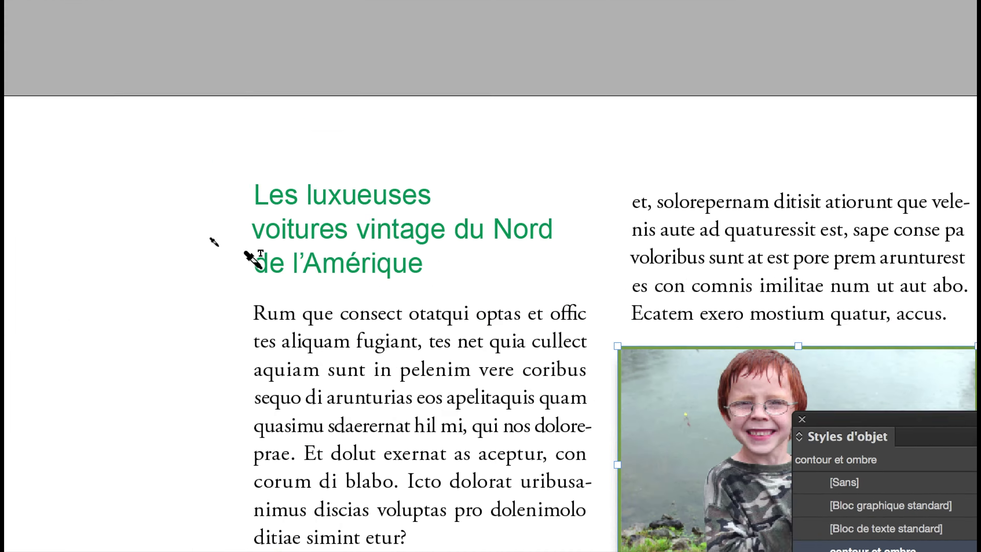
Sample a sky blue and a brown from the ship painting for its stroke, keep the brown, and reapply the contour et ombre style.
{"action": "left_click", "coordinate": [0, 77]}
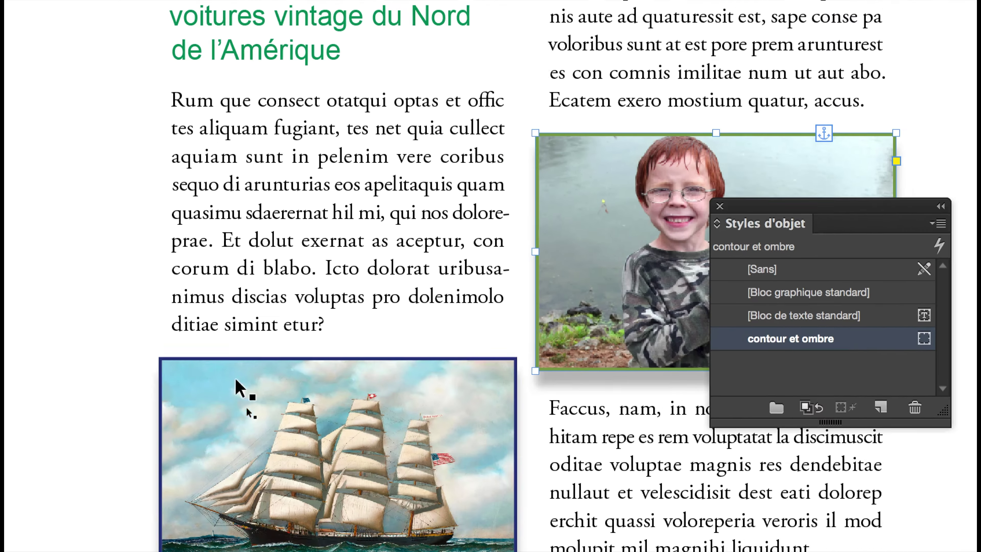
{"action": "left_click", "coordinate": [380, 433]}
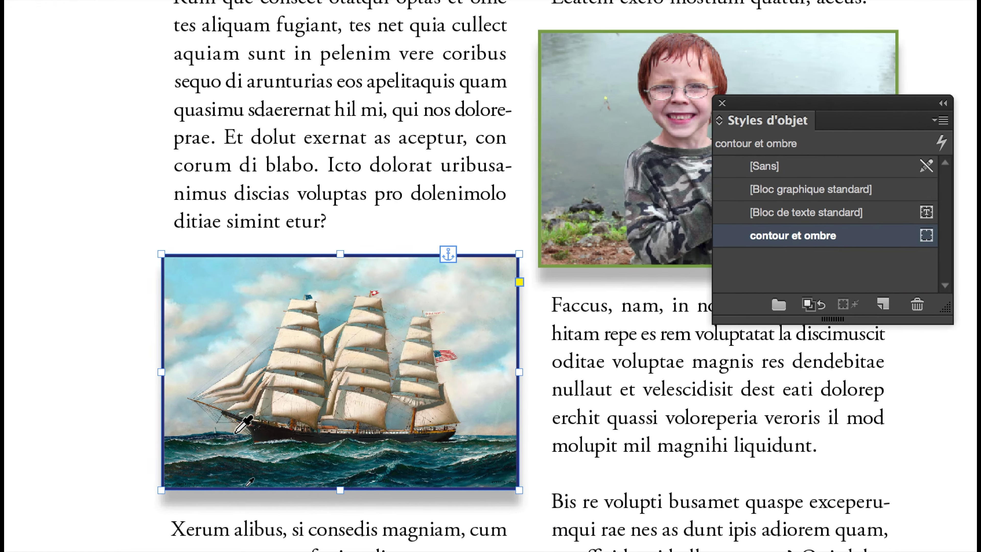
{"action": "left_click", "coordinate": [203, 346]}
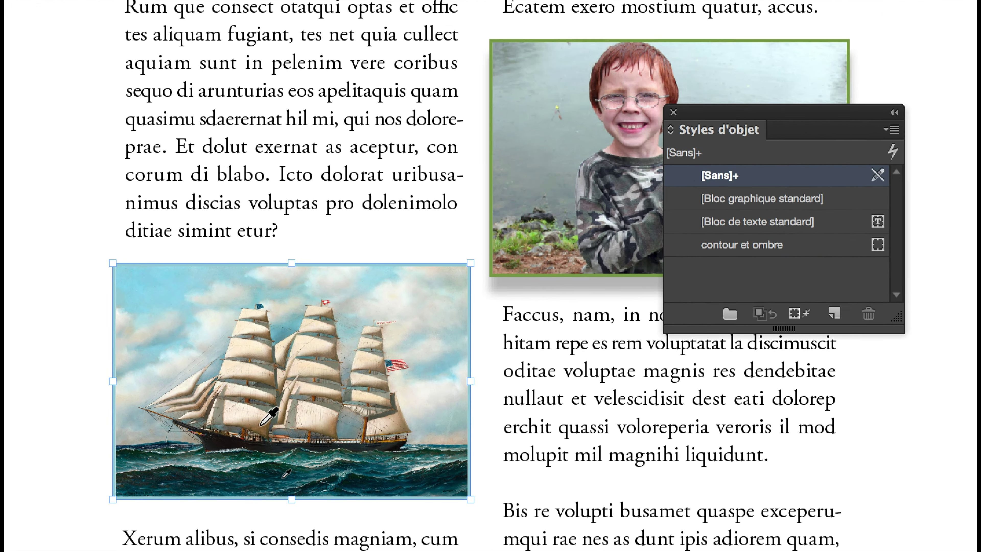
{"action": "left_click", "coordinate": [338, 465]}
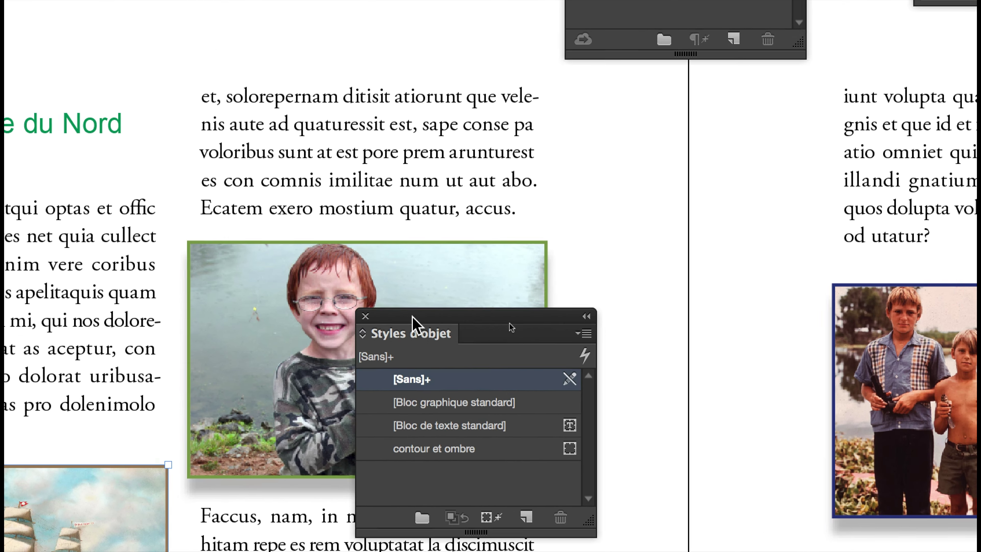
{"action": "left_click_drag", "start_coordinate": [412, 320], "coordinate": [244, 520]}
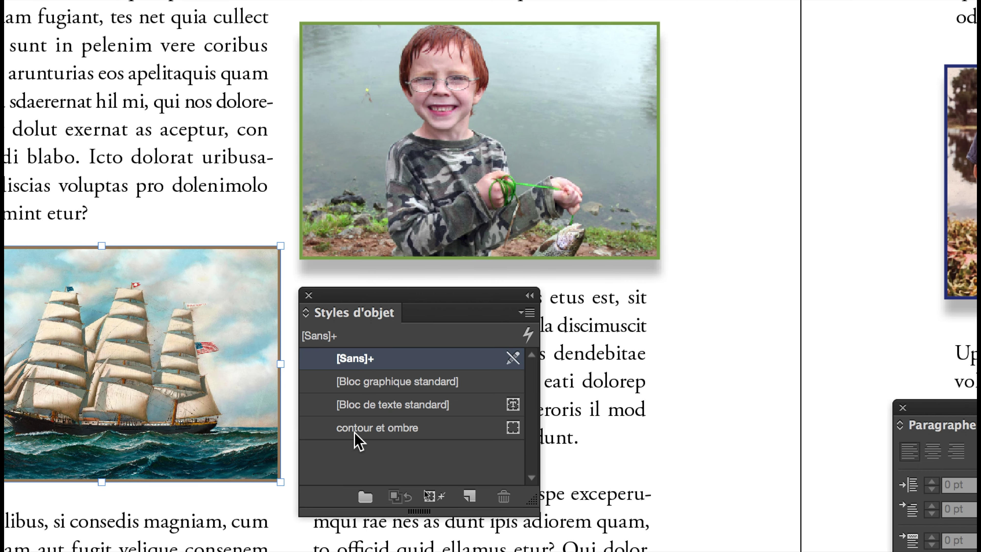
{"action": "left_click", "coordinate": [356, 429]}
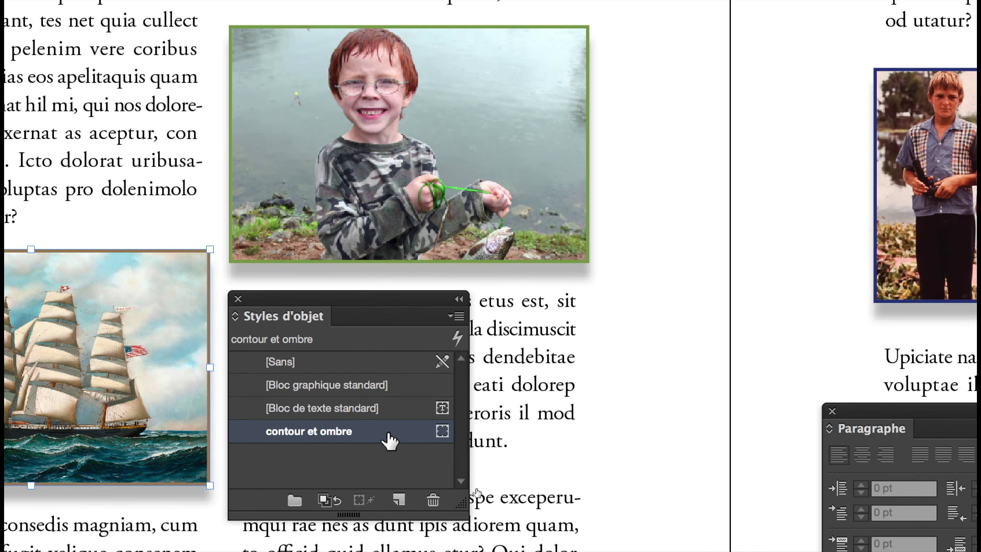
Check the contour et ombre style's options without changing them, and move the object styles list beside the deselected ship painting.
{"action": "double_click", "coordinate": [390, 440]}
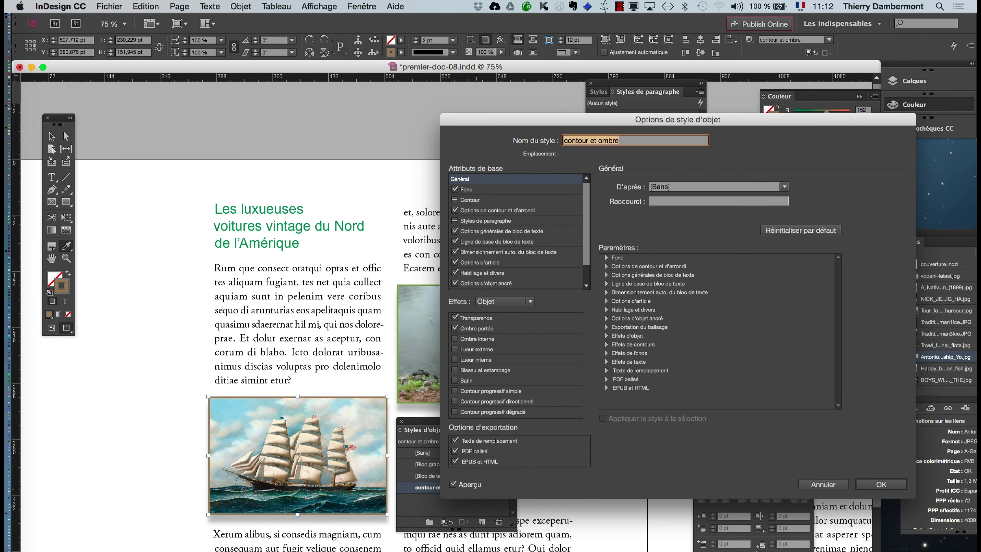
{"action": "left_click", "coordinate": [821, 483]}
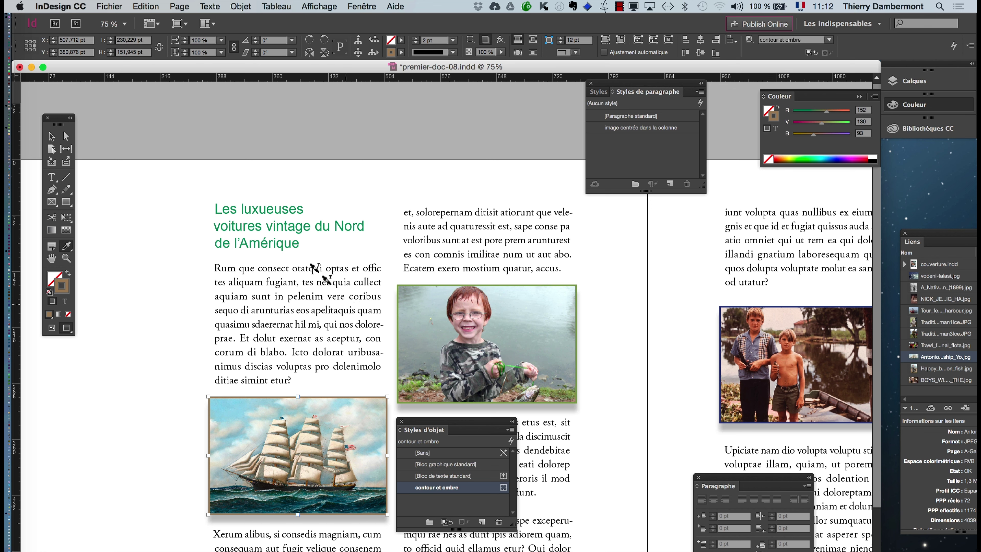
{"action": "left_click", "coordinate": [53, 138]}
{"action": "left_click", "coordinate": [125, 143]}
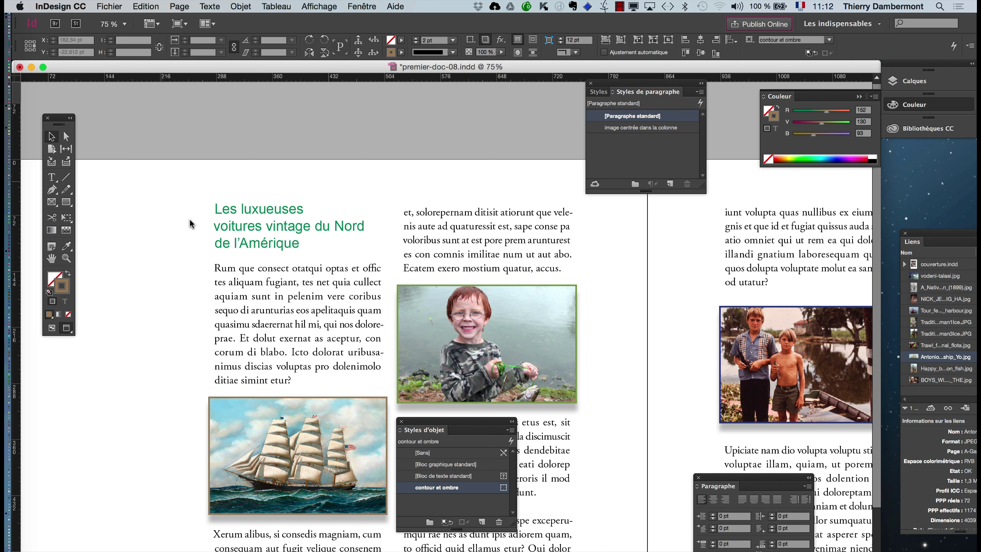
{"action": "left_click_drag", "start_coordinate": [453, 427], "coordinate": [100, 400]}
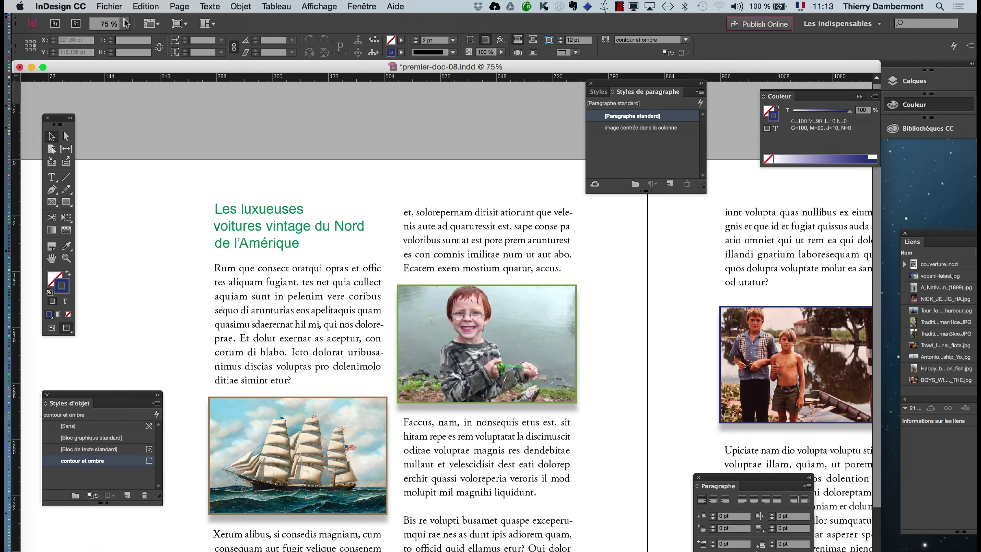
Try re-enabling the Contour attribute of the contour et ombre style with a 4 pt weight, and cancel the options.
{"action": "double_click", "coordinate": [131, 466]}
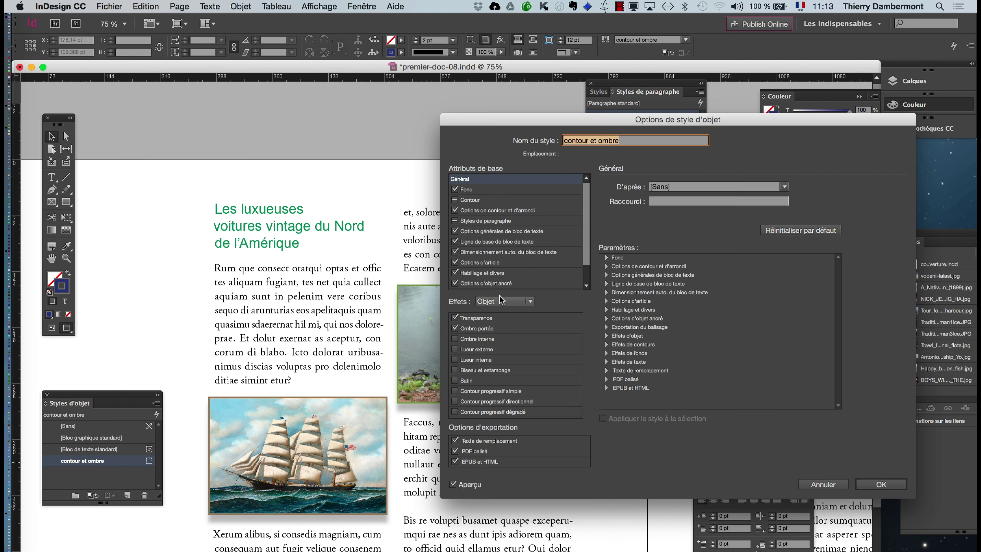
{"action": "left_click", "coordinate": [498, 201]}
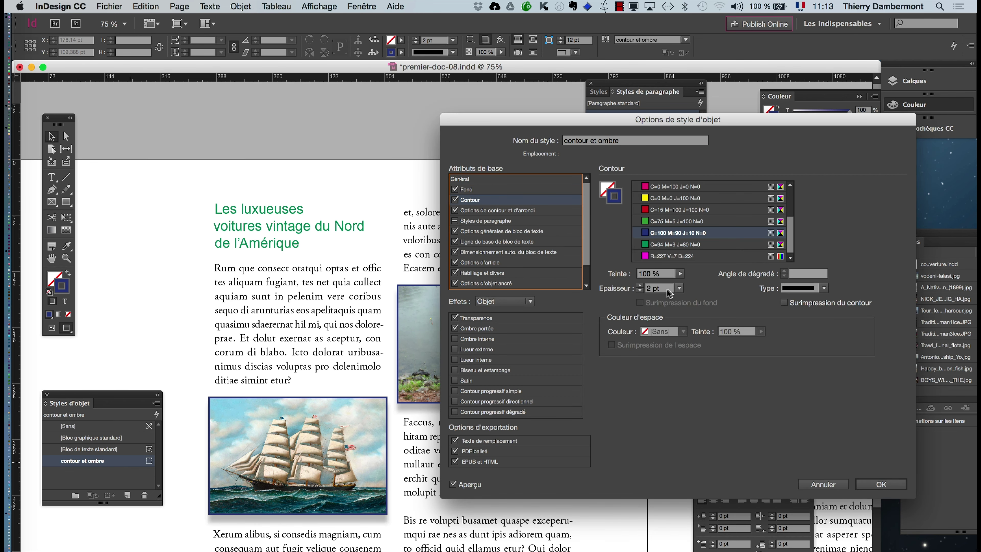
{"action": "left_click", "coordinate": [639, 286]}
{"action": "left_click", "coordinate": [640, 286]}
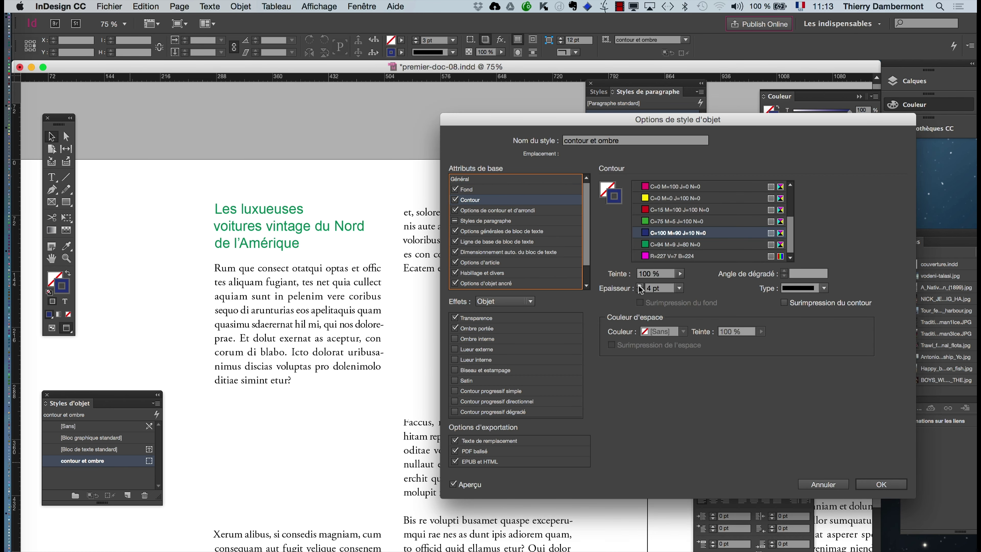
{"action": "left_click_drag", "start_coordinate": [566, 119], "coordinate": [579, 93]}
{"action": "left_click", "coordinate": [830, 457]}
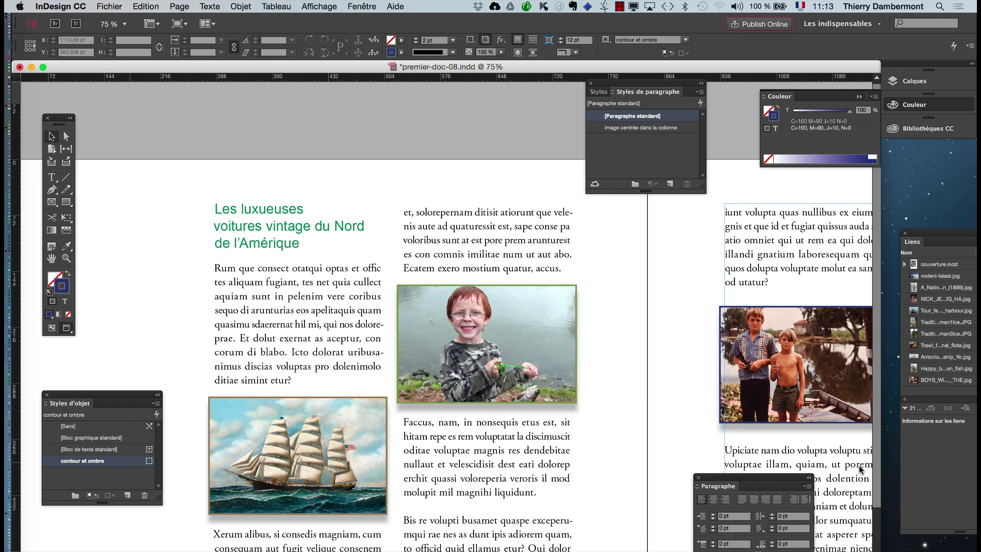
View the whole spread and leave preview mode to show its frames, guides and hidden characters.
{"action": "key", "text": "super+minus"}
{"action": "key", "text": "super+minus"}
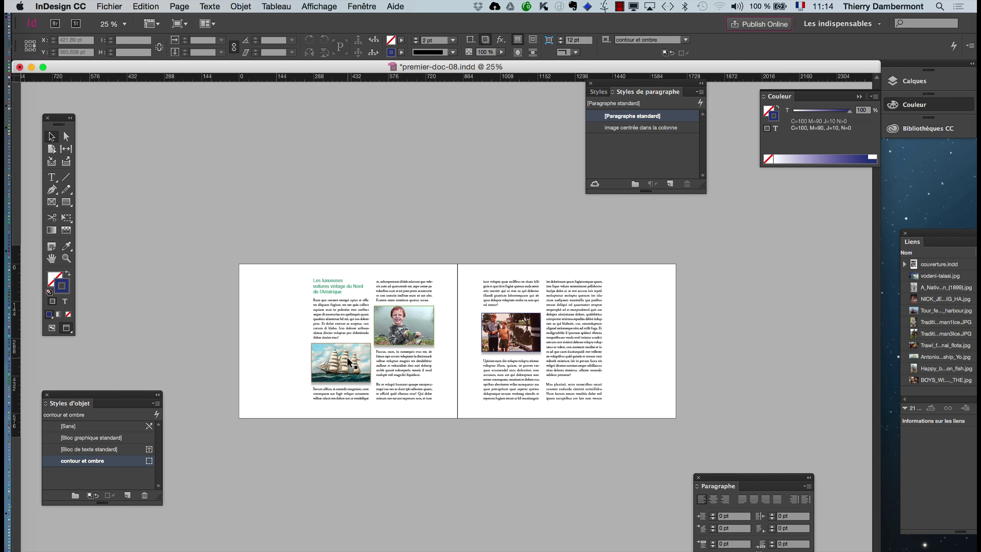
{"action": "key", "text": "super+equal"}
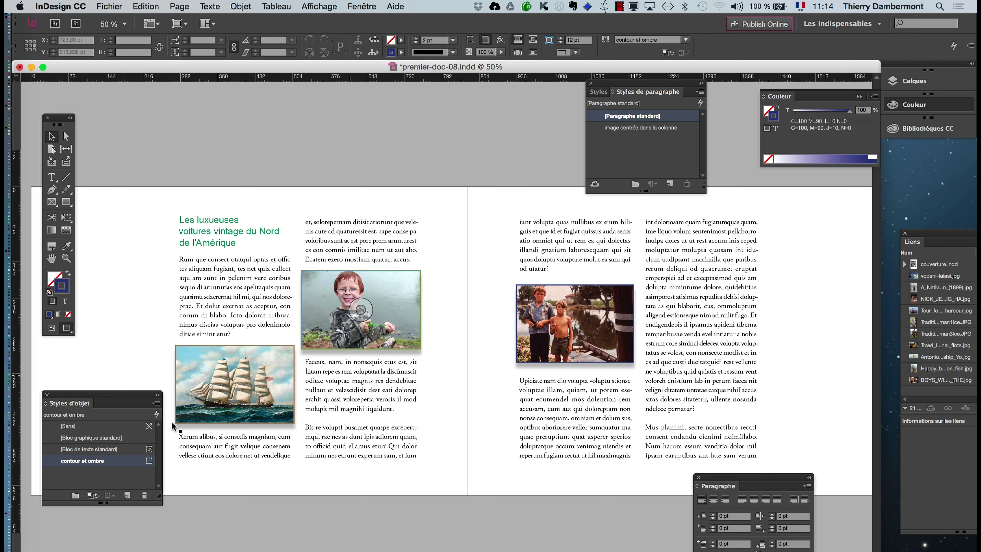
{"action": "key", "text": "w"}
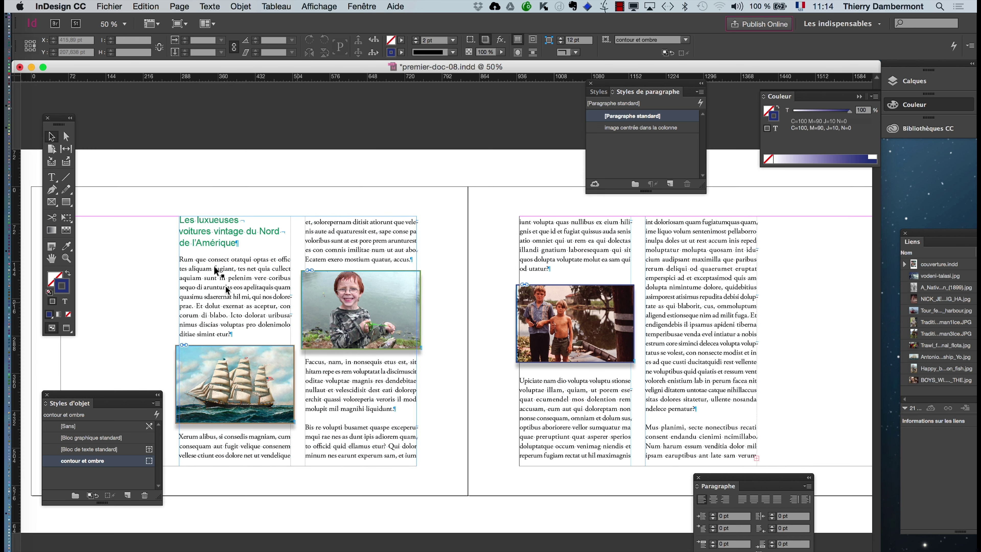
Create a paragraph style named titre de premier niveau from the formatting of the green title Les luxueuses voitures vintage du Nord de l'Amérique.
{"action": "key", "text": "super+1"}
{"action": "key", "text": "t"}
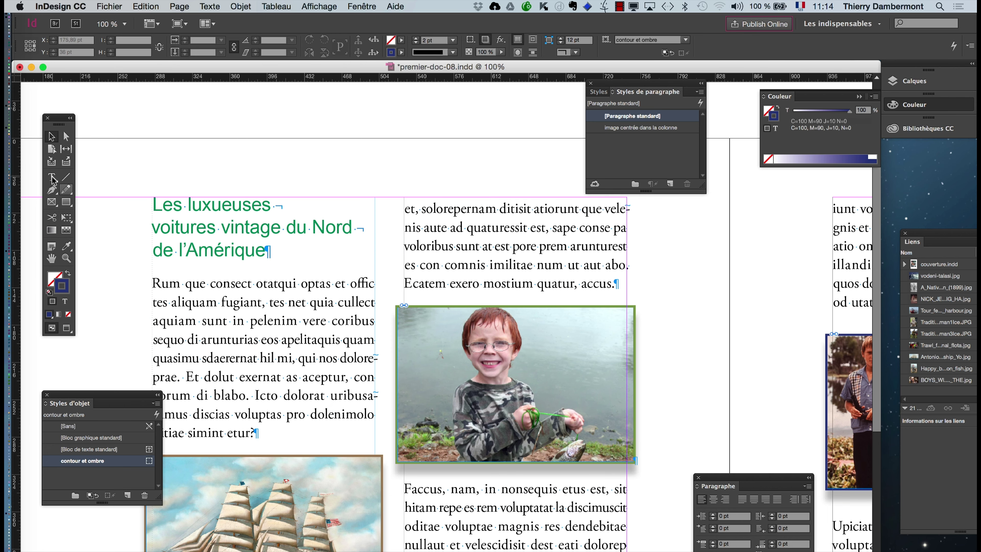
{"action": "left_click", "coordinate": [207, 227]}
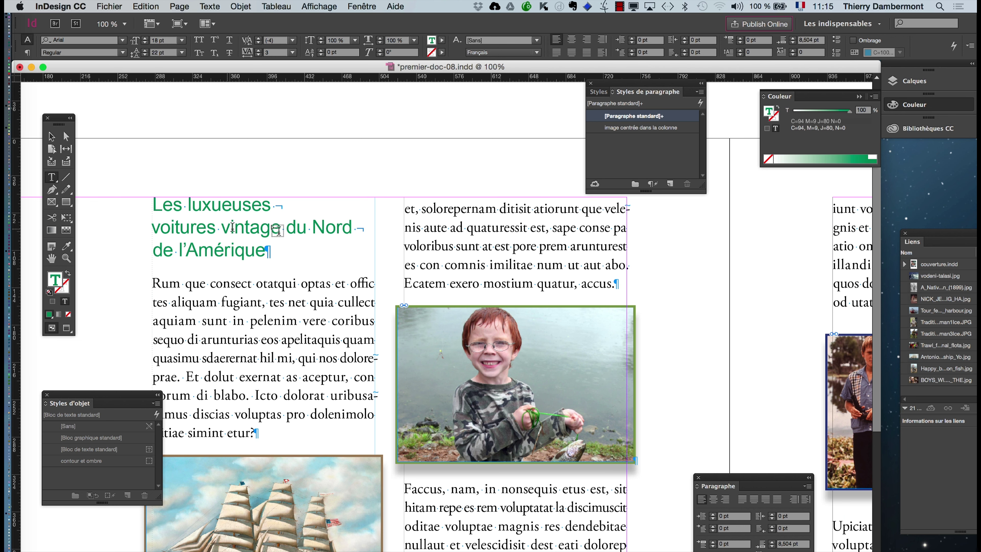
{"action": "left_click_drag", "start_coordinate": [615, 86], "coordinate": [427, 122]}
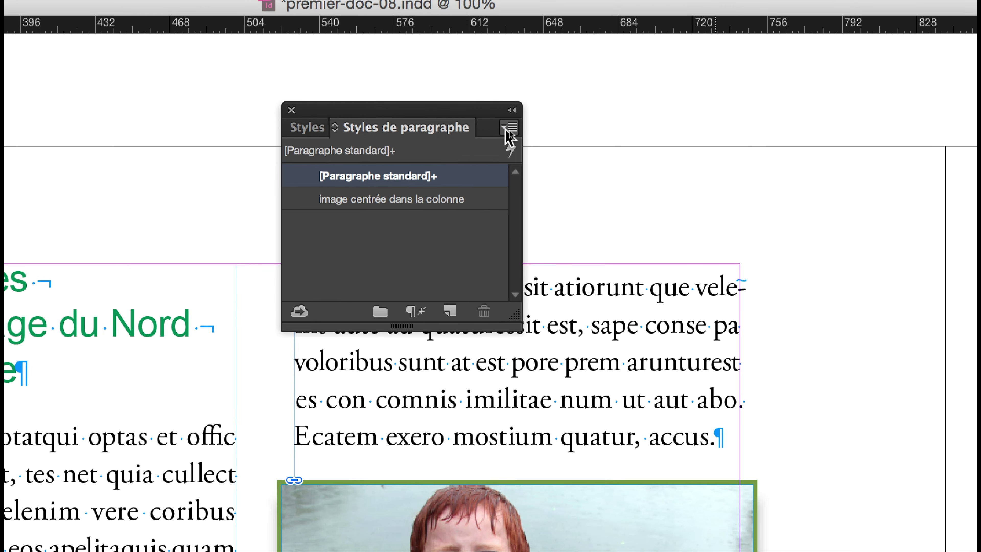
{"action": "left_click", "coordinate": [510, 127]}
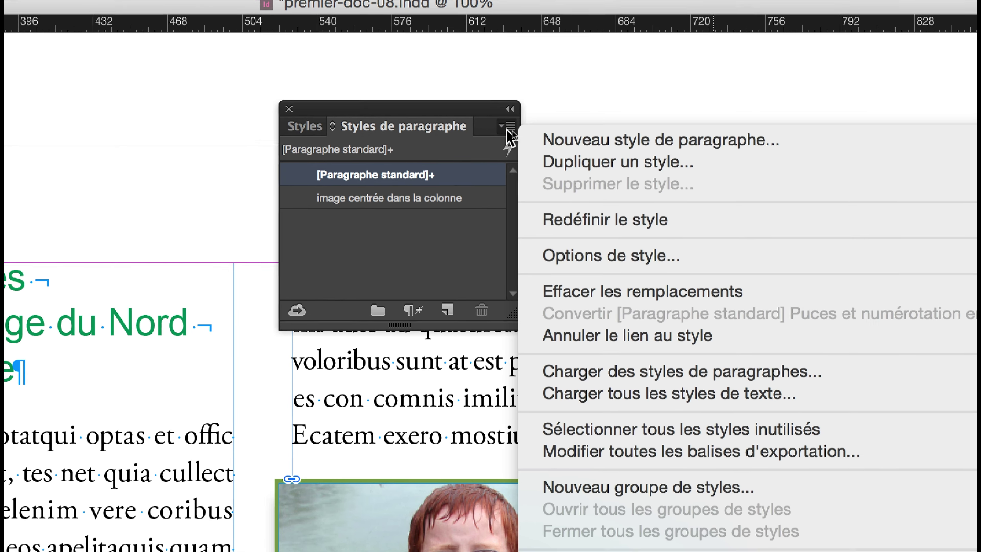
{"action": "left_click", "coordinate": [535, 137]}
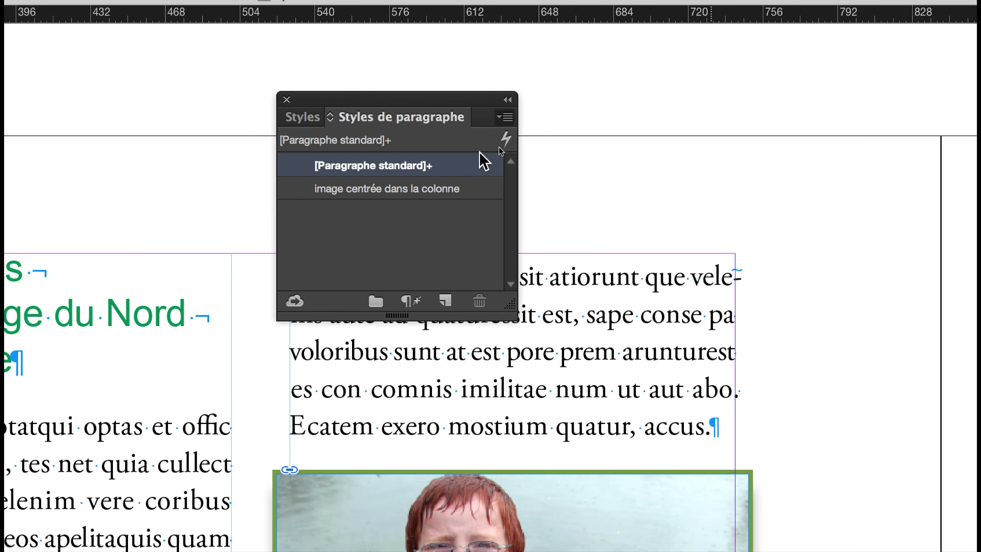
{"action": "type", "text": "t"}
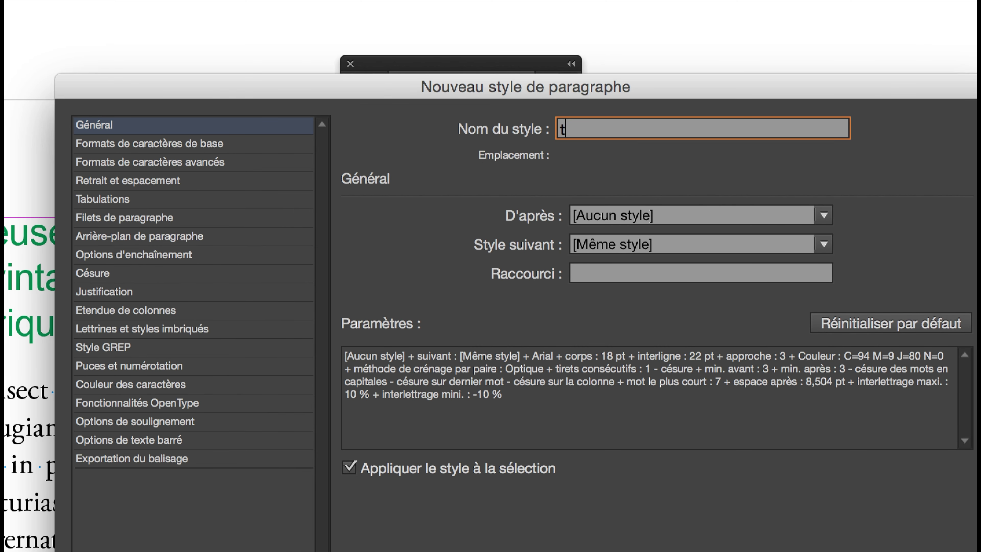
{"action": "type", "text": "itre de premier n"}
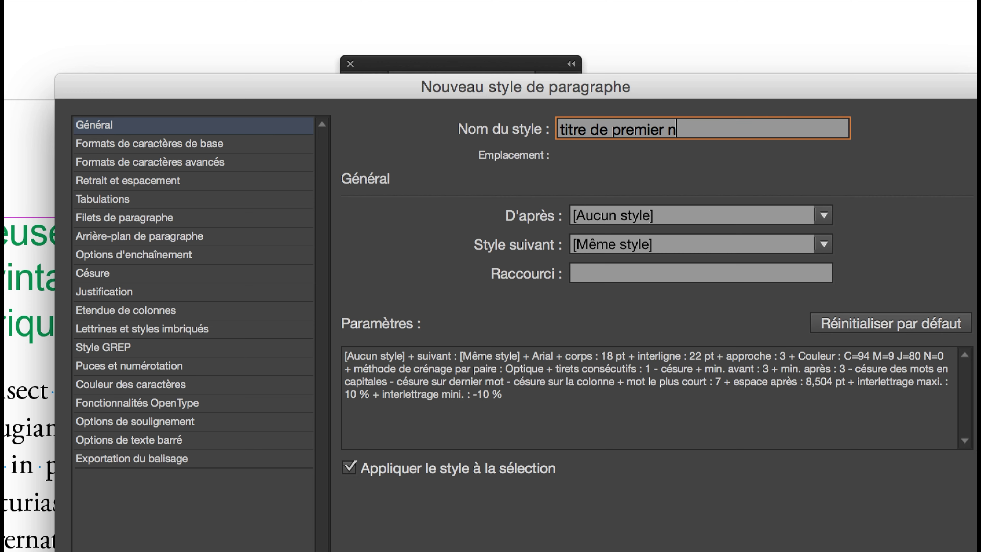
{"action": "type", "text": "iveau"}
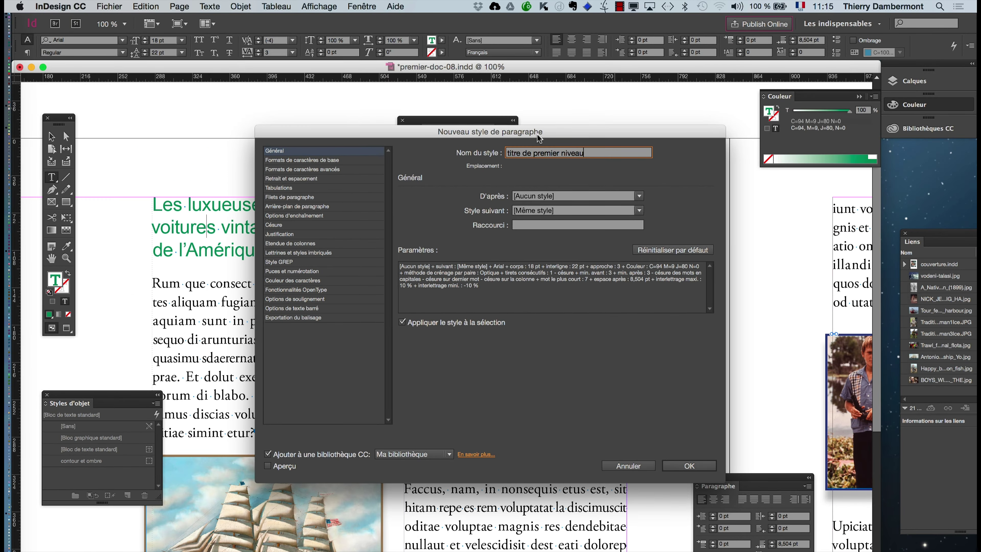
{"action": "key", "text": "super+a"}
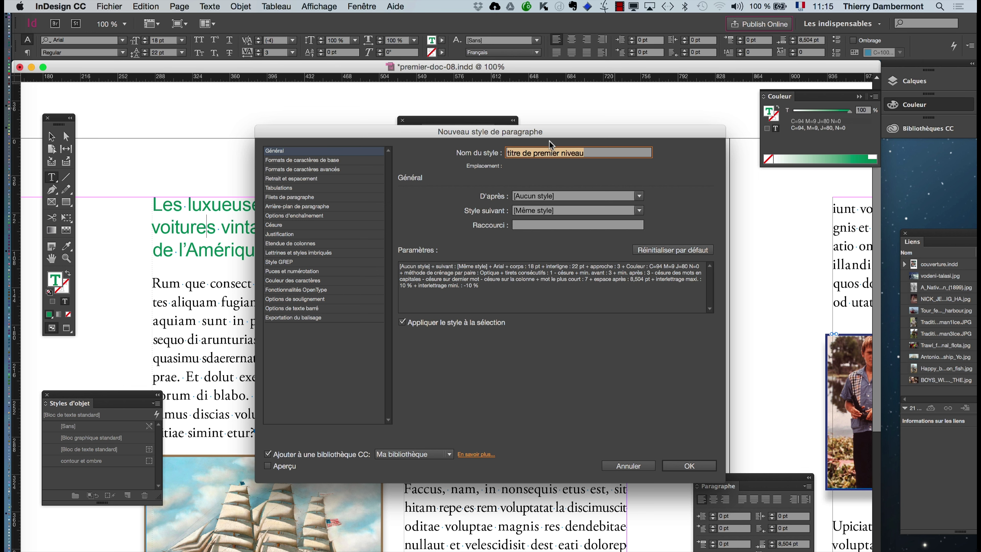
{"action": "left_click", "coordinate": [689, 466]}
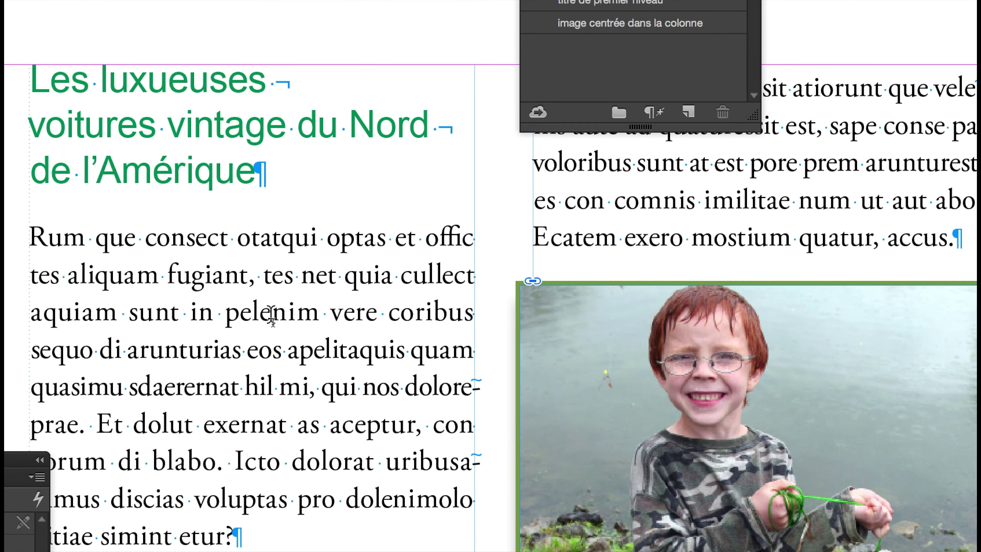
Create a paragraph style named corps du texte (body text) from the formatting of the first paragraph below the green title.
{"action": "left_click", "coordinate": [271, 315]}
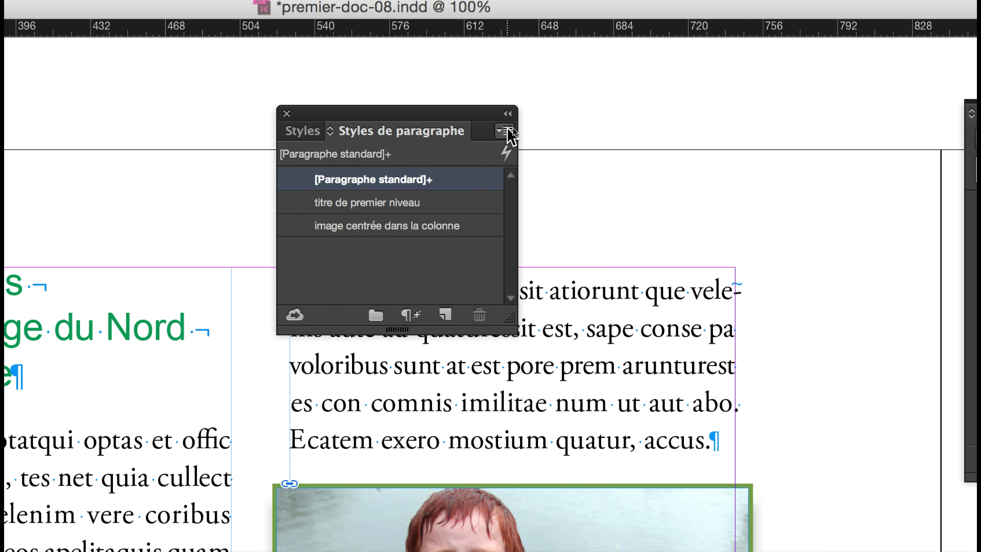
{"action": "left_click", "coordinate": [528, 120]}
{"action": "left_click", "coordinate": [520, 138]}
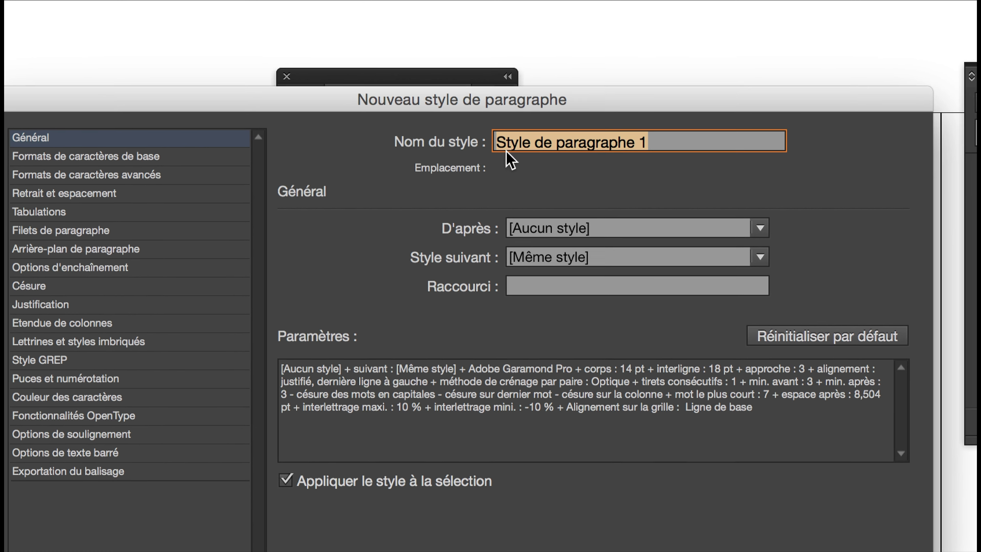
{"action": "type", "text": "corps d"}
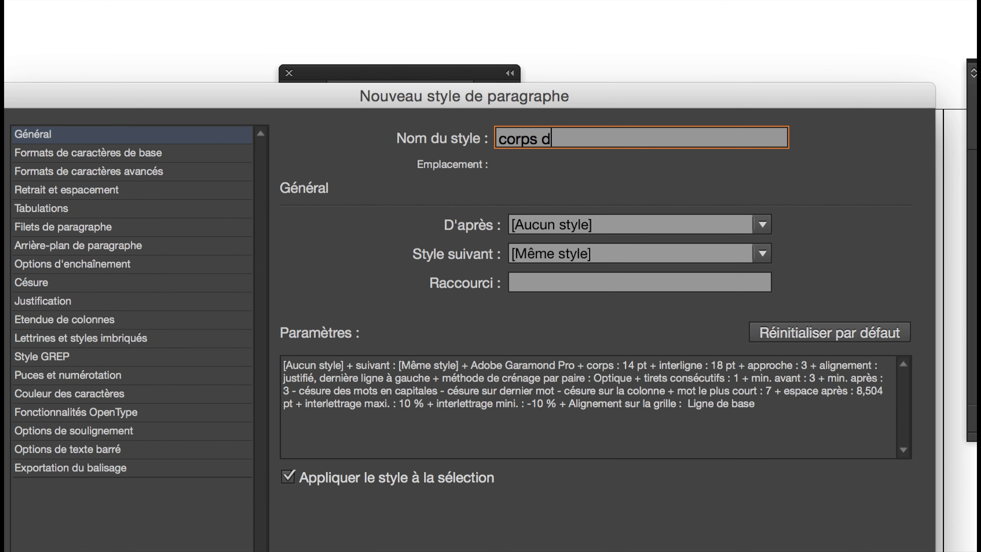
{"action": "type", "text": "u texte (body "}
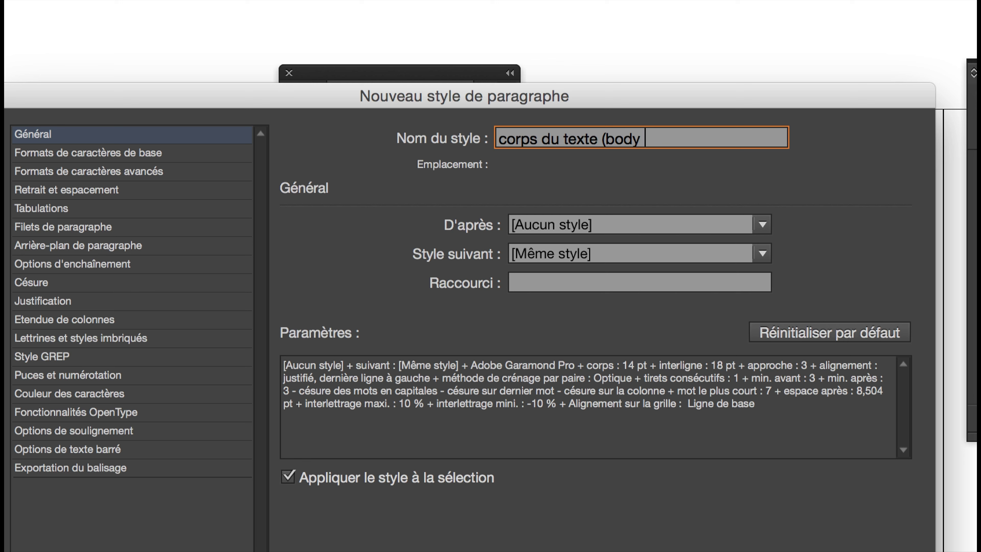
{"action": "type", "text": "text"}
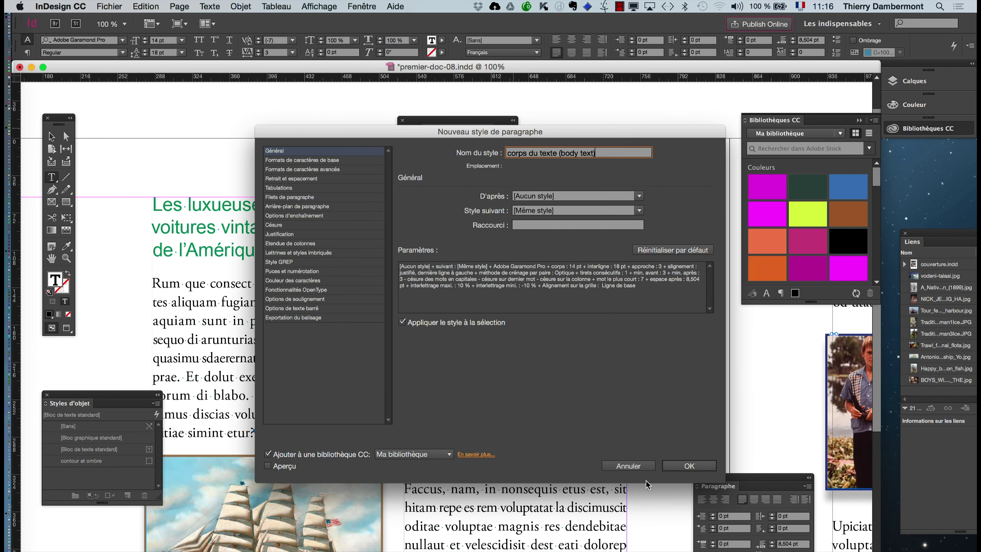
{"action": "left_click", "coordinate": [681, 468]}
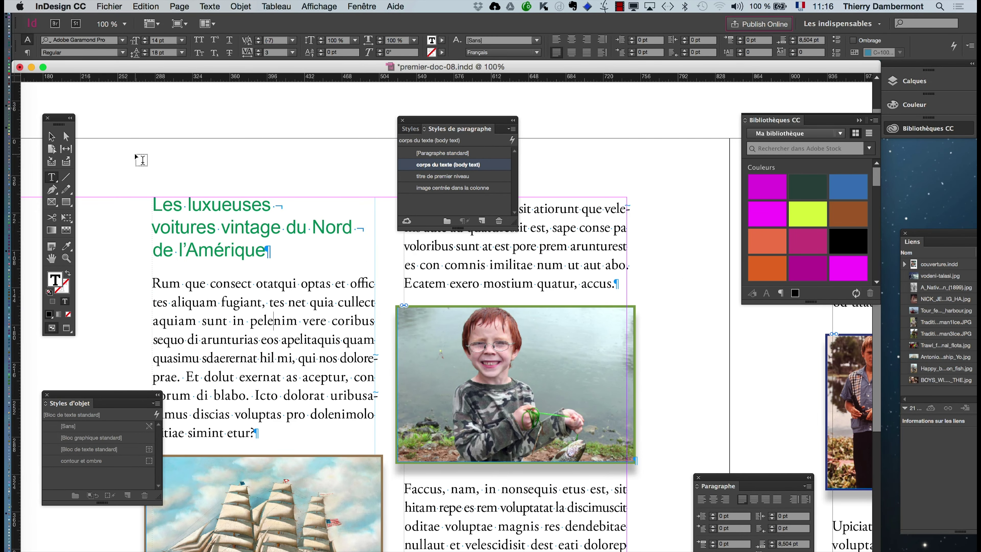
Save the document under the new name premier-doc-09.indd in the jour 1 ID avancé folder.
{"action": "left_click", "coordinate": [109, 6]}
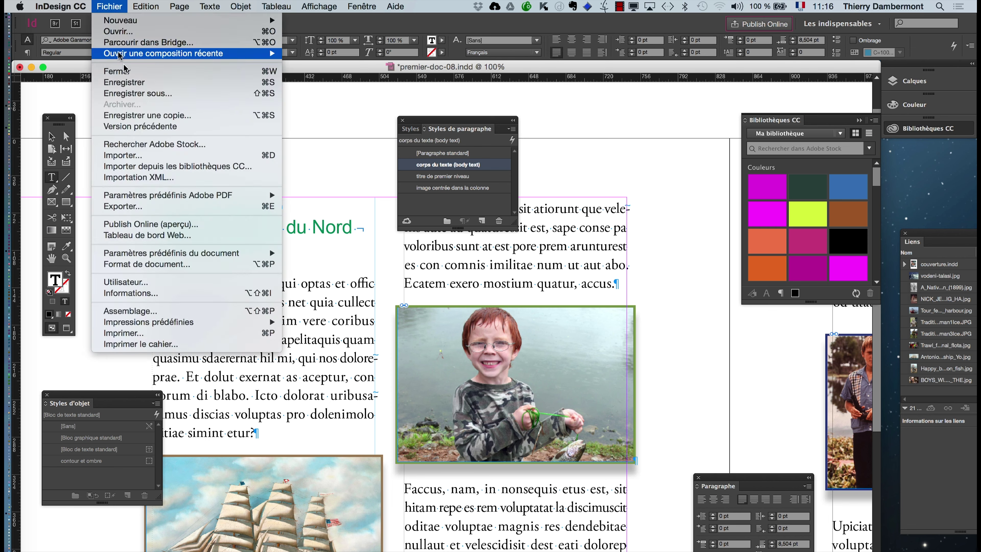
{"action": "left_click", "coordinate": [136, 94]}
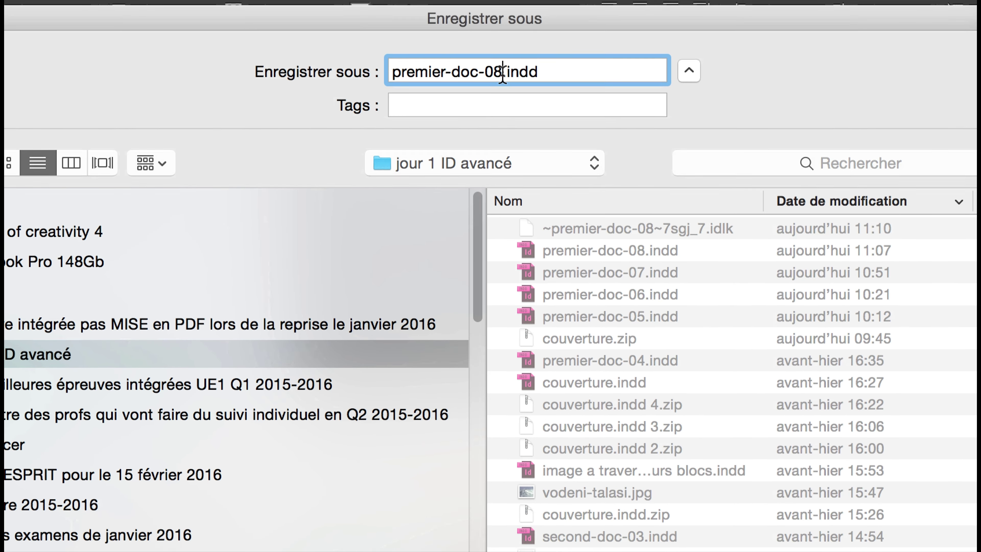
{"action": "left_click", "coordinate": [502, 72]}
{"action": "key", "text": "BackSpace"}
{"action": "type", "text": "9"}
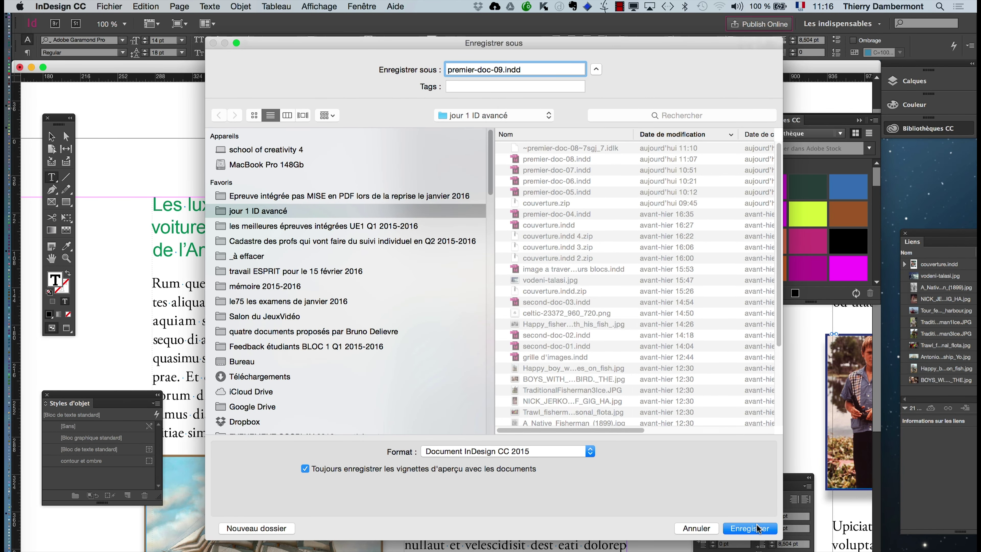
{"action": "left_click", "coordinate": [756, 528]}
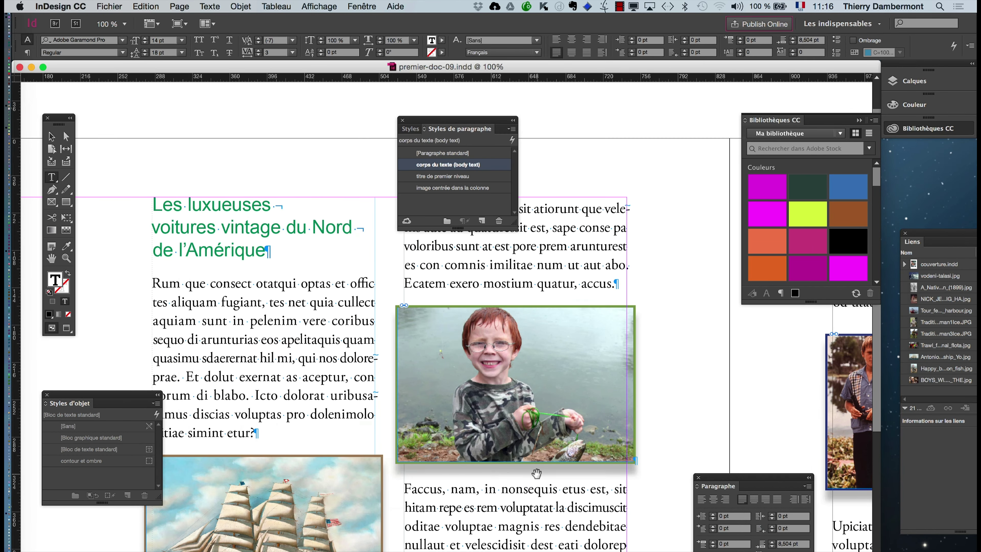
Preview the whole spread at 50 % and move the paragraph styles list clear of the article's columns.
{"action": "key", "text": "super+minus"}
{"action": "key", "text": "super+minus"}
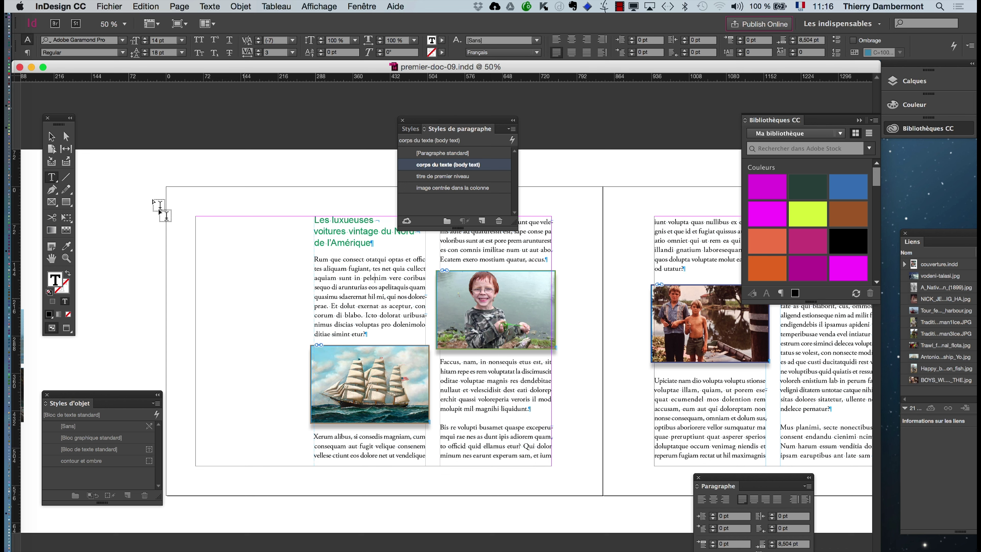
{"action": "left_click", "coordinate": [65, 329]}
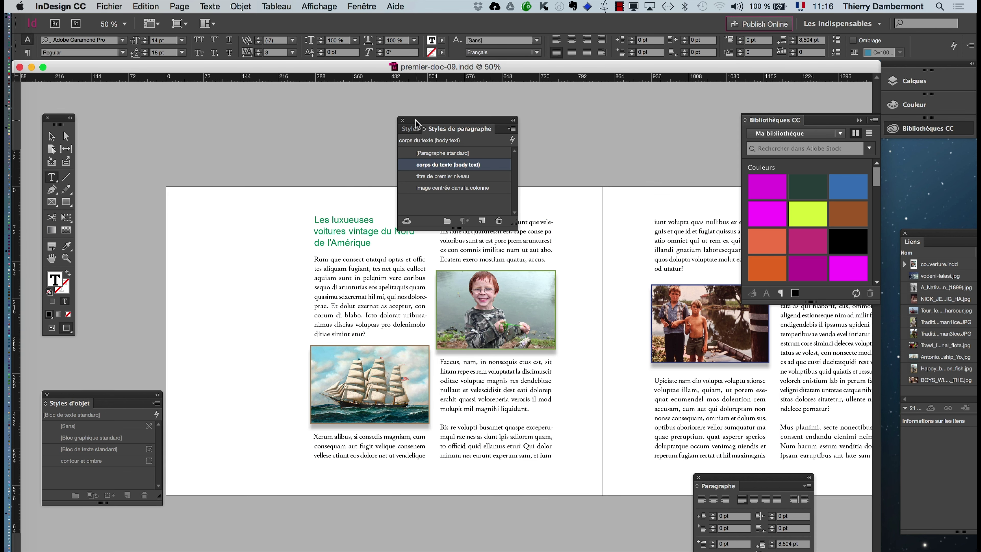
{"action": "left_click_drag", "start_coordinate": [416, 122], "coordinate": [133, 94]}
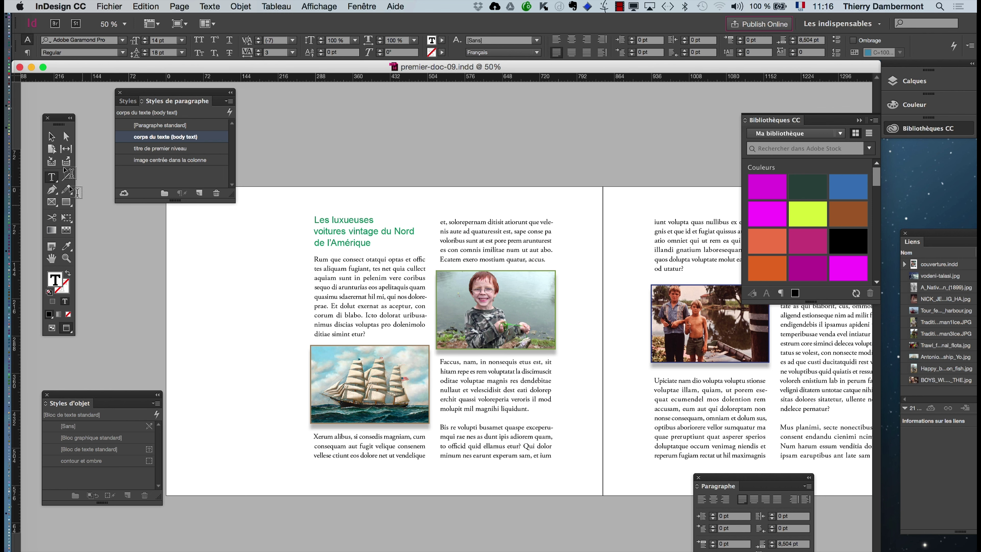
Leave preview mode, delete the article's entire text with its anchored images, and deselect the emptied frame.
{"action": "left_click", "coordinate": [51, 136]}
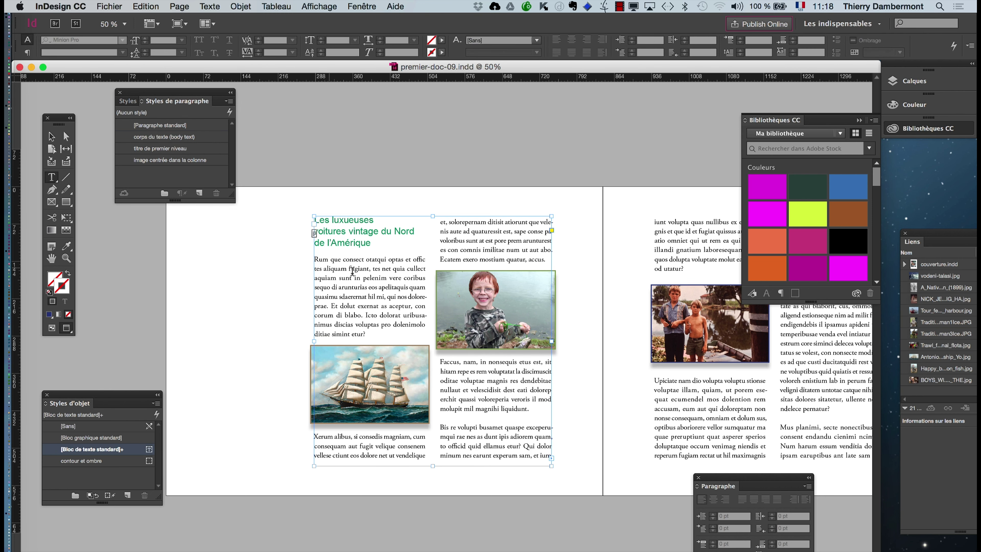
{"action": "left_click", "coordinate": [374, 276]}
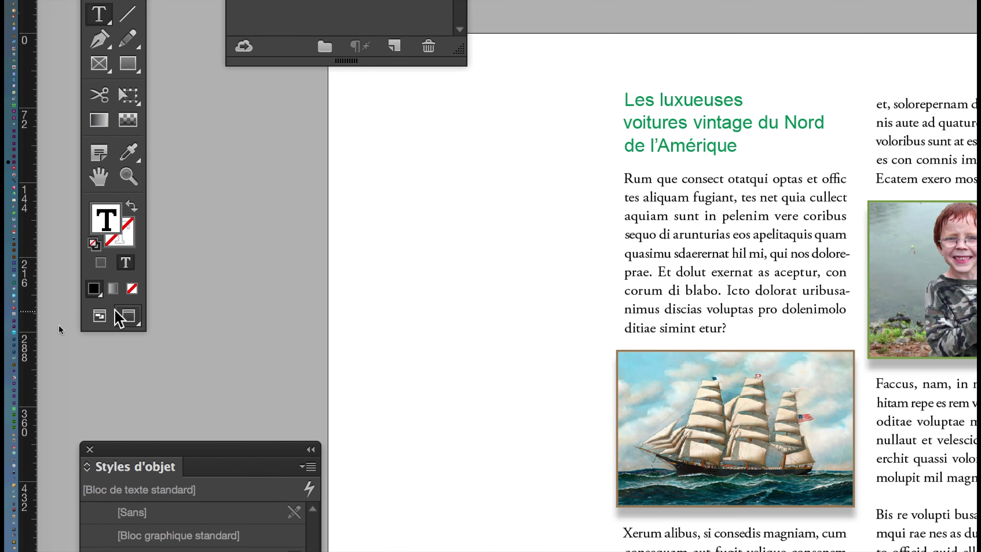
{"action": "left_click", "coordinate": [100, 309]}
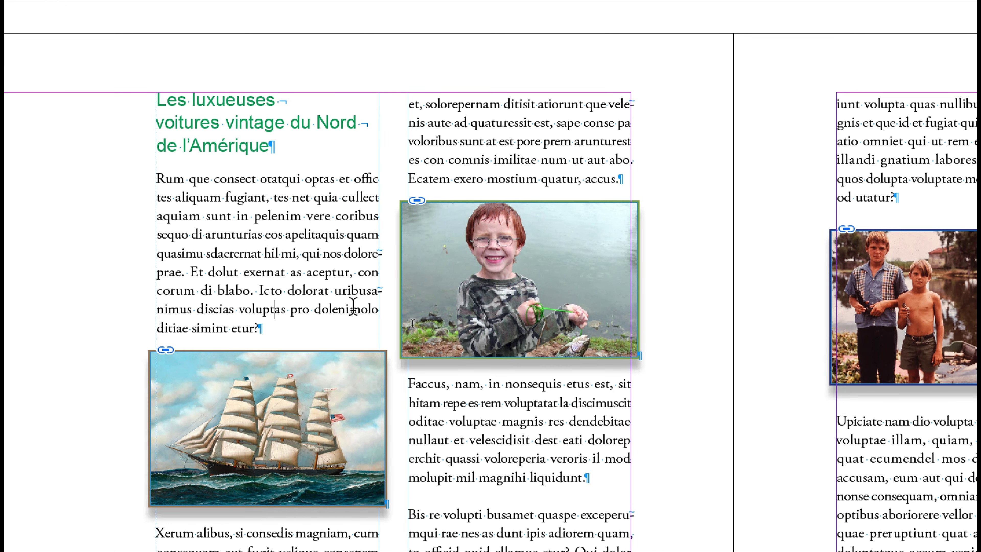
{"action": "key", "text": "ctrl+a"}
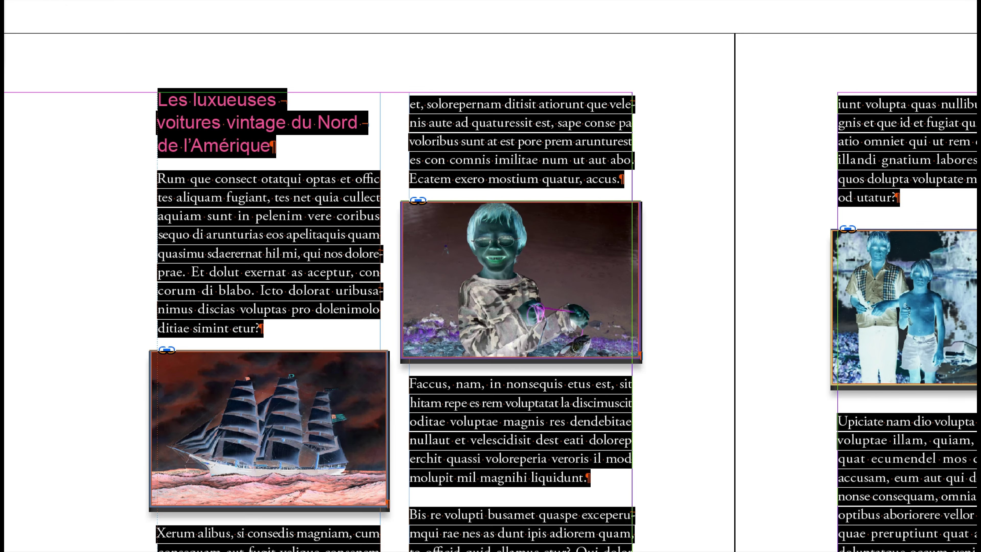
{"action": "key", "text": "BackSpace"}
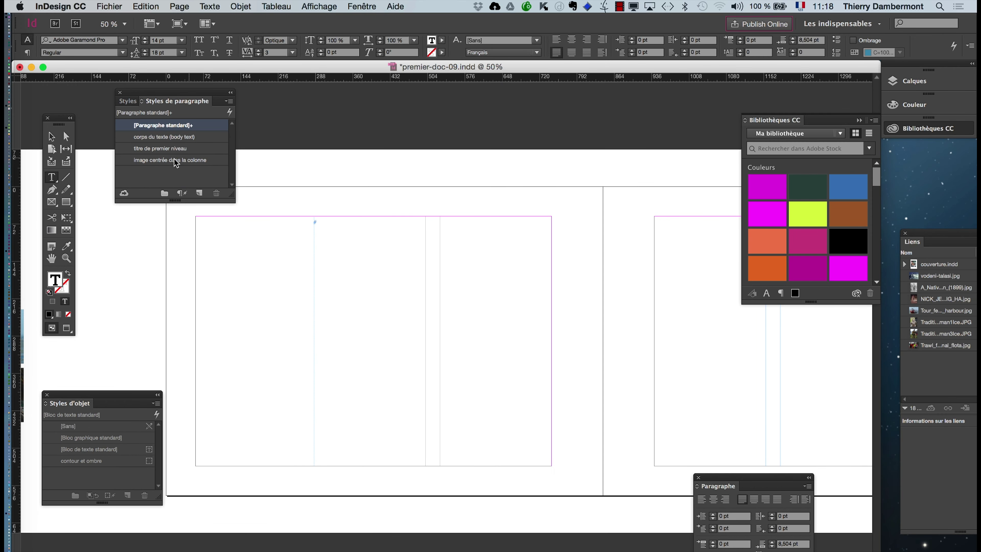
{"action": "left_click", "coordinate": [52, 136]}
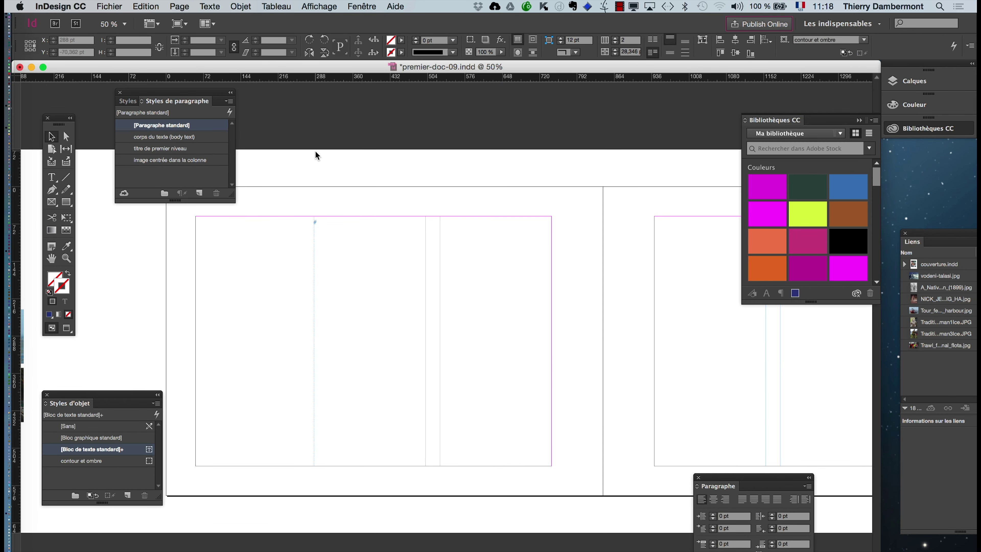
{"action": "left_click", "coordinate": [315, 152]}
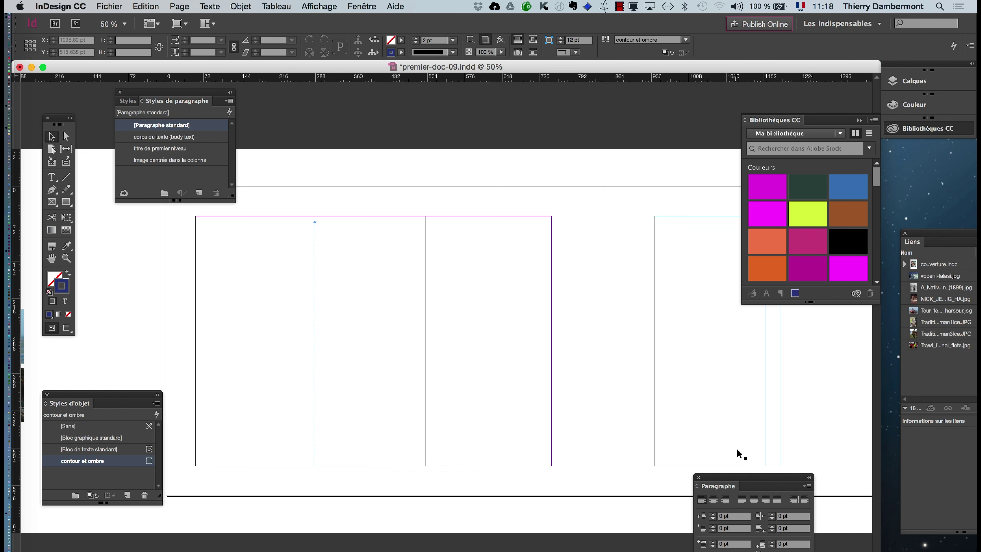
Show the document's page overview, place it over the upper part of the layout, and go to page 48.
{"action": "left_click", "coordinate": [362, 6]}
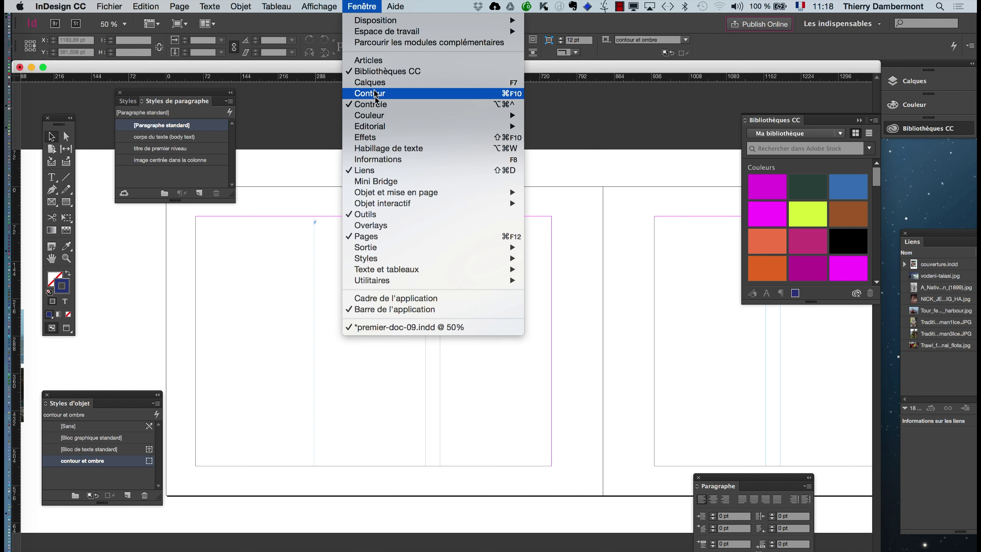
{"action": "left_click", "coordinate": [387, 241]}
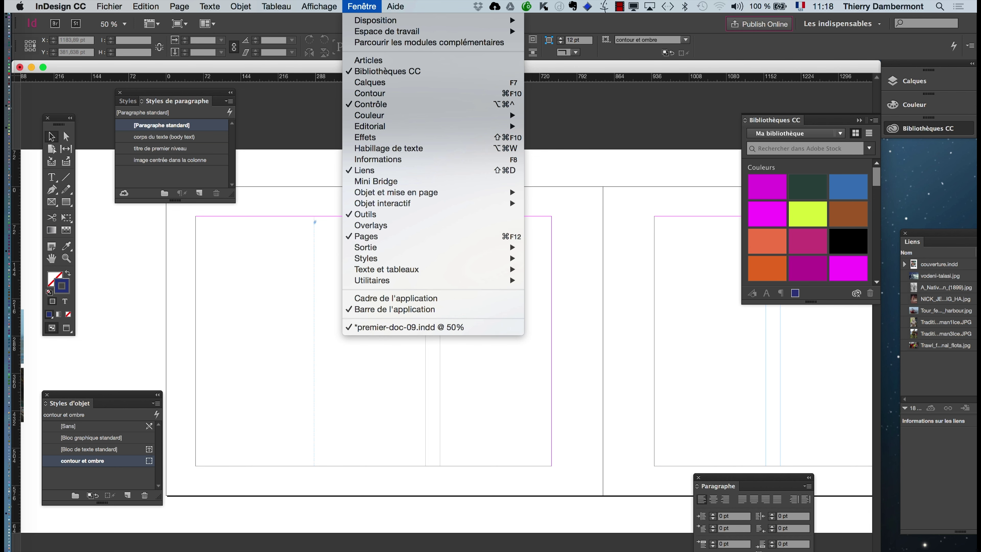
{"action": "left_click_drag", "start_coordinate": [582, 465], "coordinate": [522, 67]}
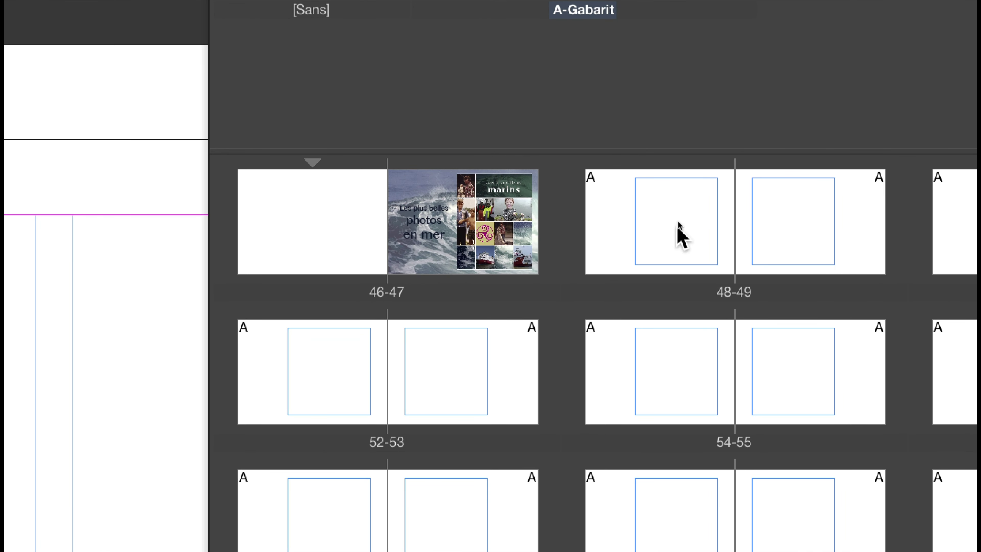
{"action": "left_click", "coordinate": [678, 228]}
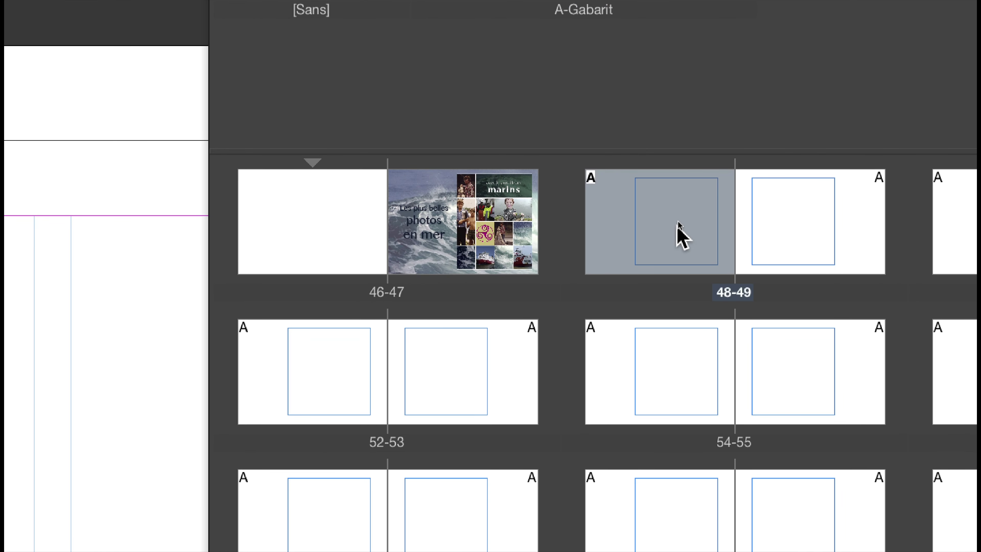
{"action": "double_click", "coordinate": [678, 228]}
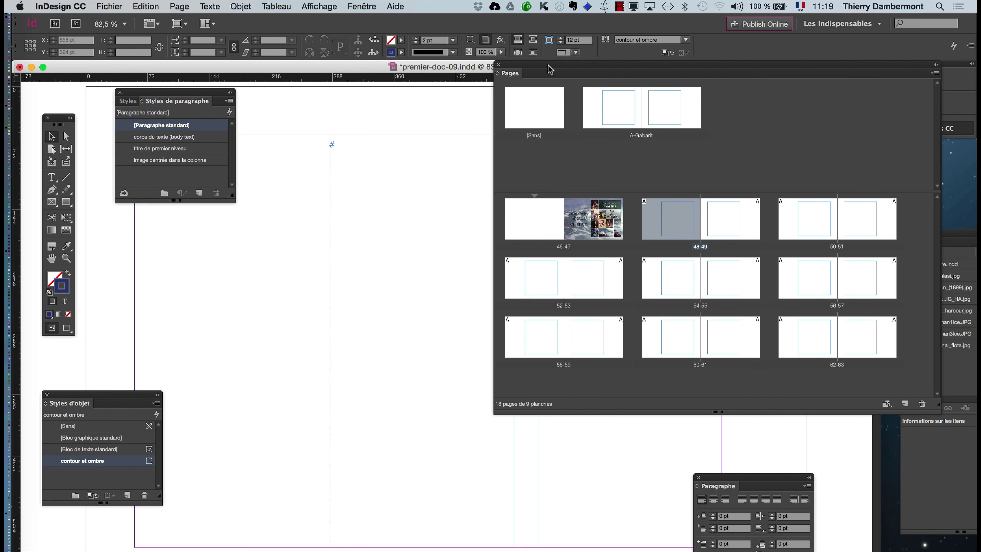
Clear the page area by moving the Pages panel aside and closing the paragraph and object style panels, and bring the Liens panel forward.
{"action": "left_click_drag", "start_coordinate": [550, 70], "coordinate": [775, 120]}
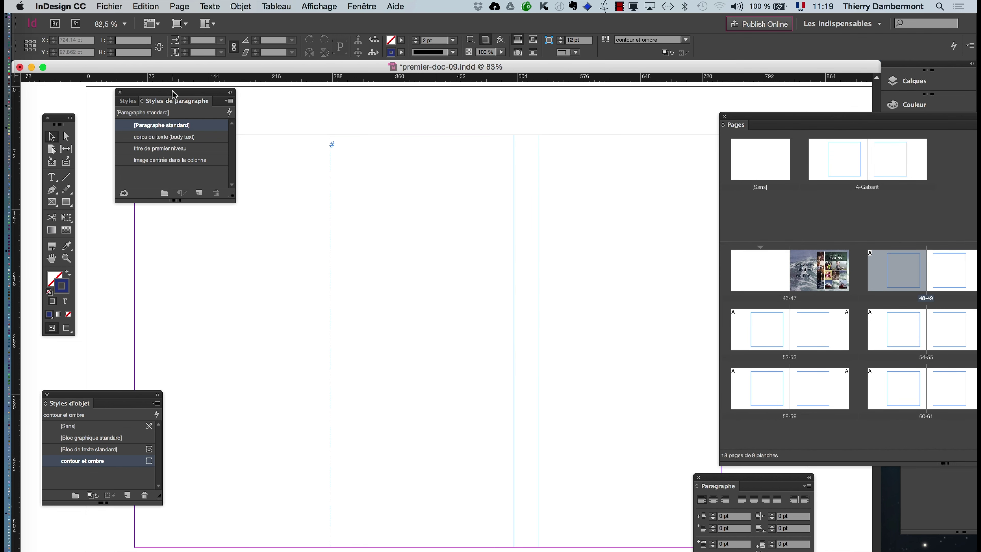
{"action": "left_click", "coordinate": [120, 93]}
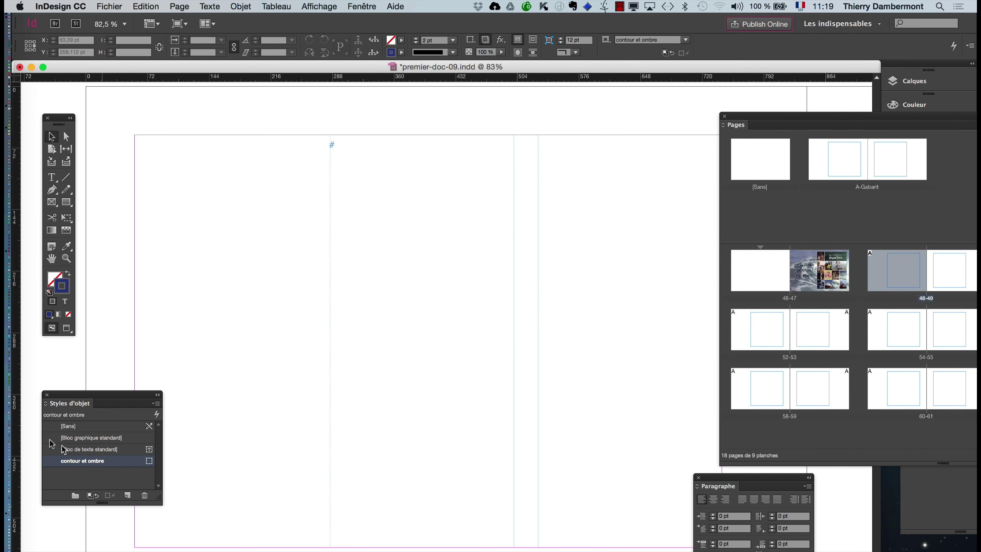
{"action": "left_click", "coordinate": [47, 395]}
{"action": "key", "text": "super+shift+d"}
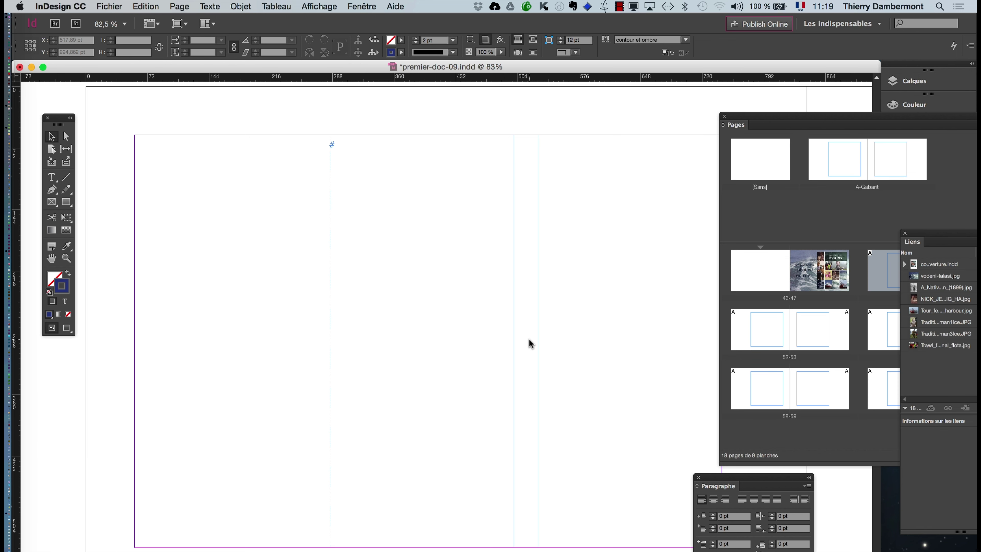
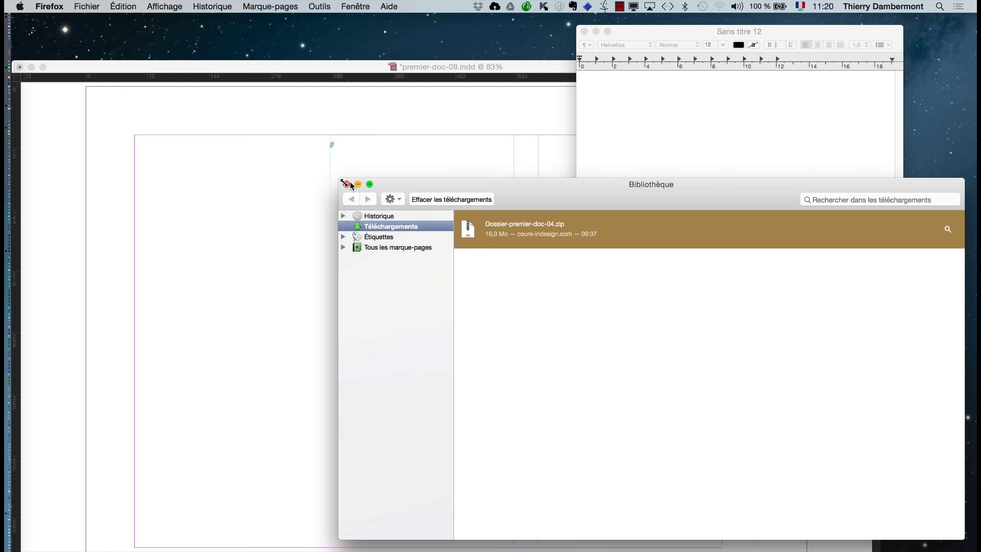
Close the Firefox library window showing the downloads.
{"action": "left_click", "coordinate": [347, 184]}
{"action": "left_click", "coordinate": [86, 6]}
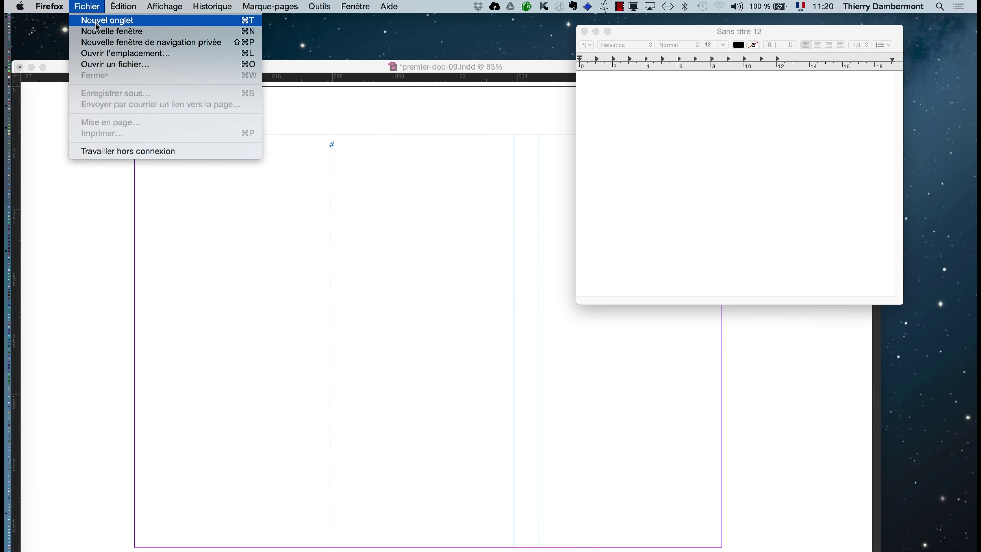
{"action": "left_click", "coordinate": [334, 169]}
{"action": "key", "text": "super+n"}
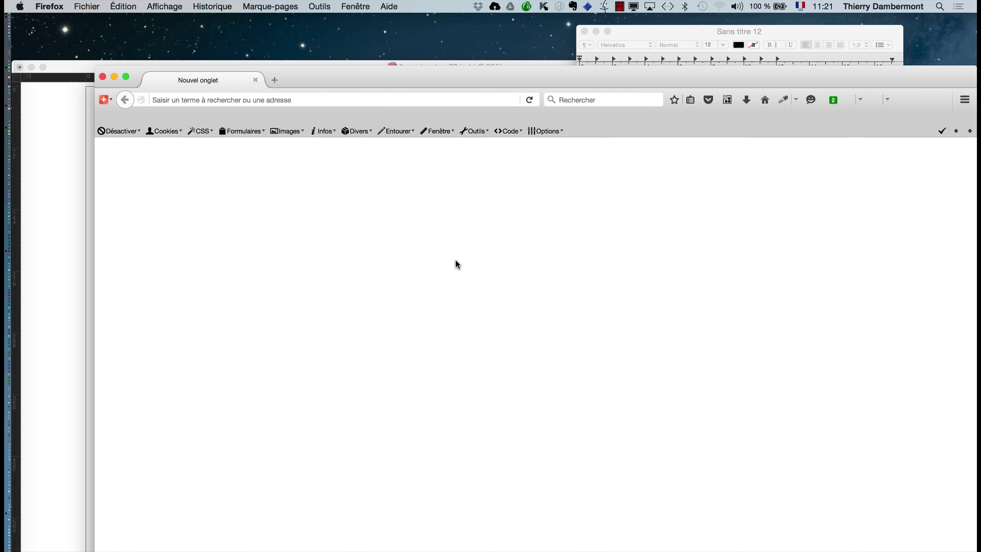
{"action": "left_click_drag", "start_coordinate": [357, 75], "coordinate": [308, 38]}
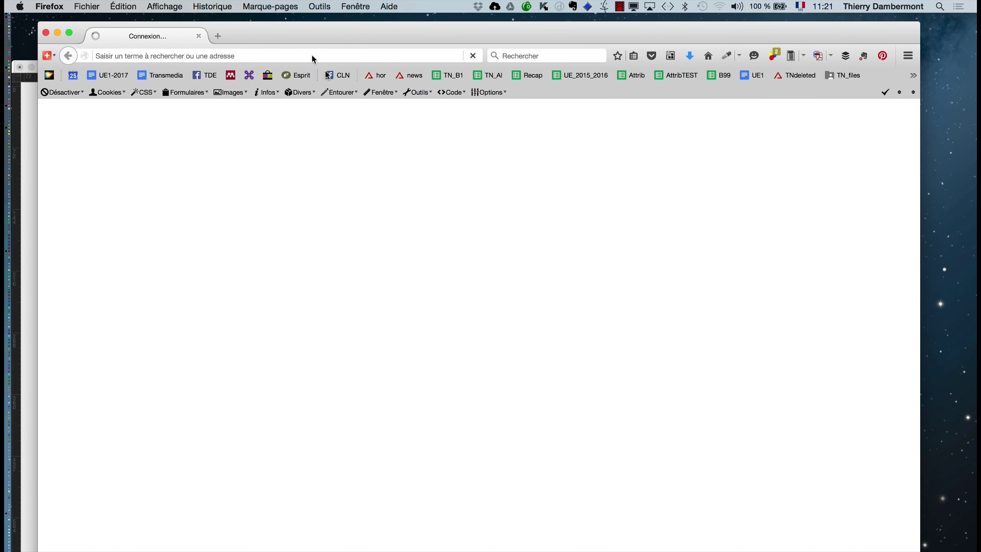
{"action": "key", "text": "super+w"}
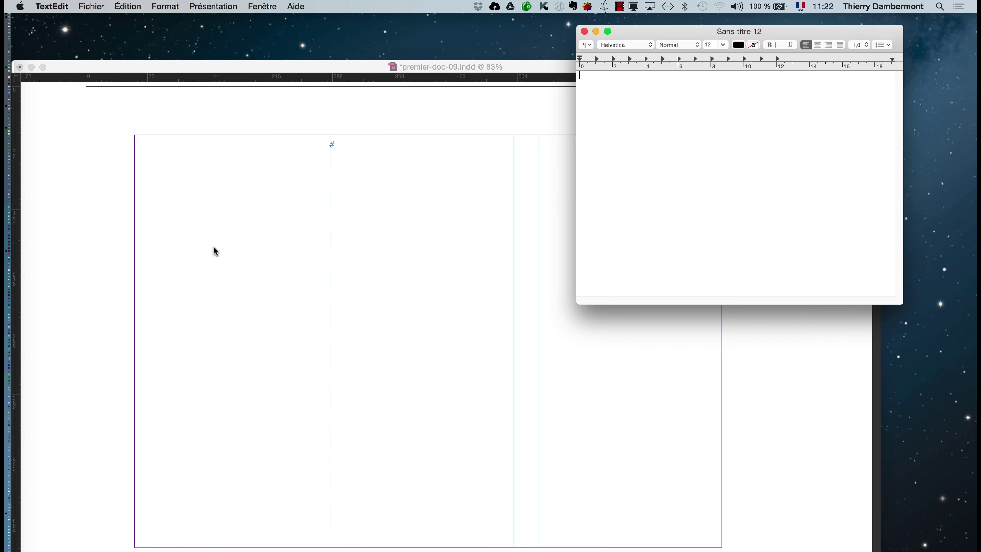
Switch back to Firefox and open a new browser window.
{"action": "key", "text": "super+Tab"}
{"action": "left_click", "coordinate": [87, 6]}
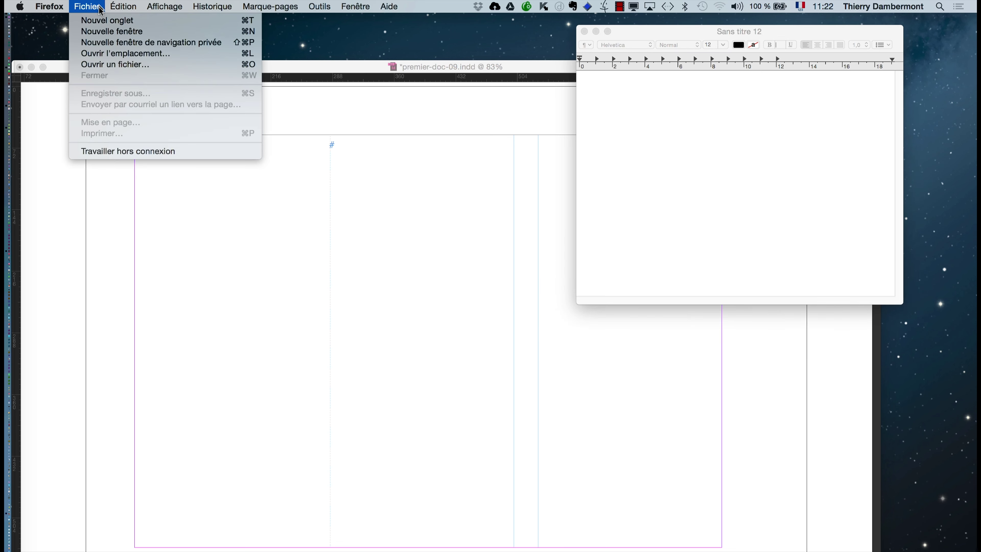
{"action": "left_click", "coordinate": [104, 29]}
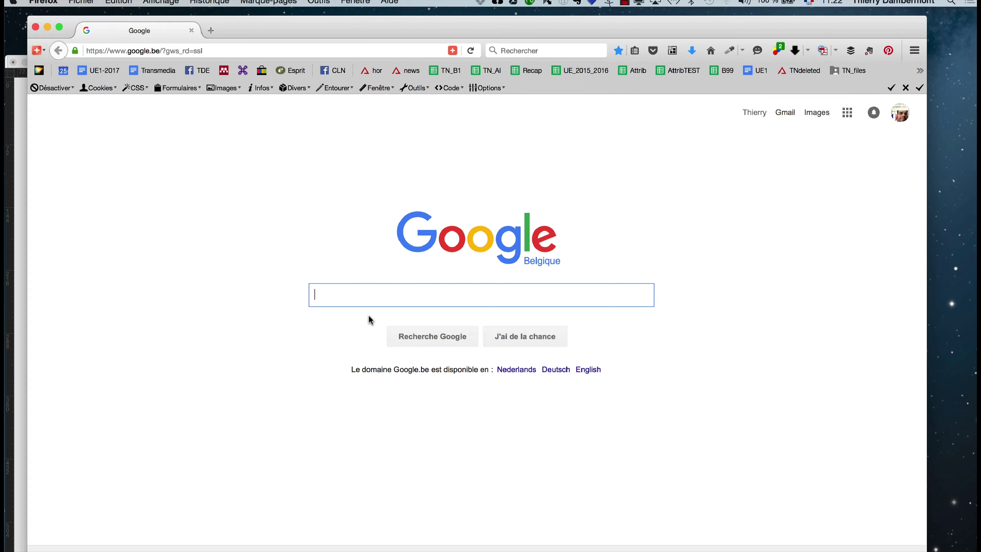
Search Google for "wikipedia félins" and open the French Wikipedia article on Felidae.
{"action": "type", "text": "wikipedia"}
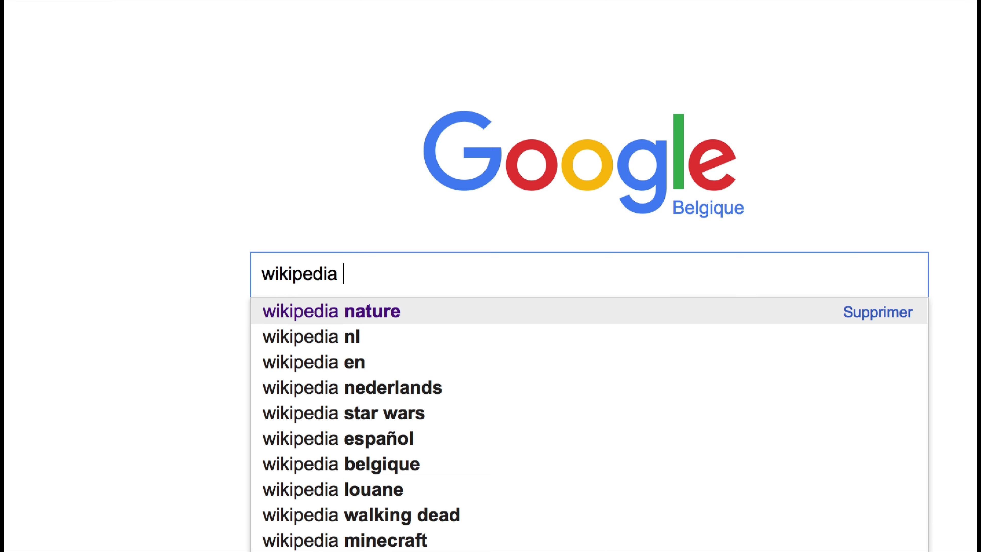
{"action": "type", "text": " félins"}
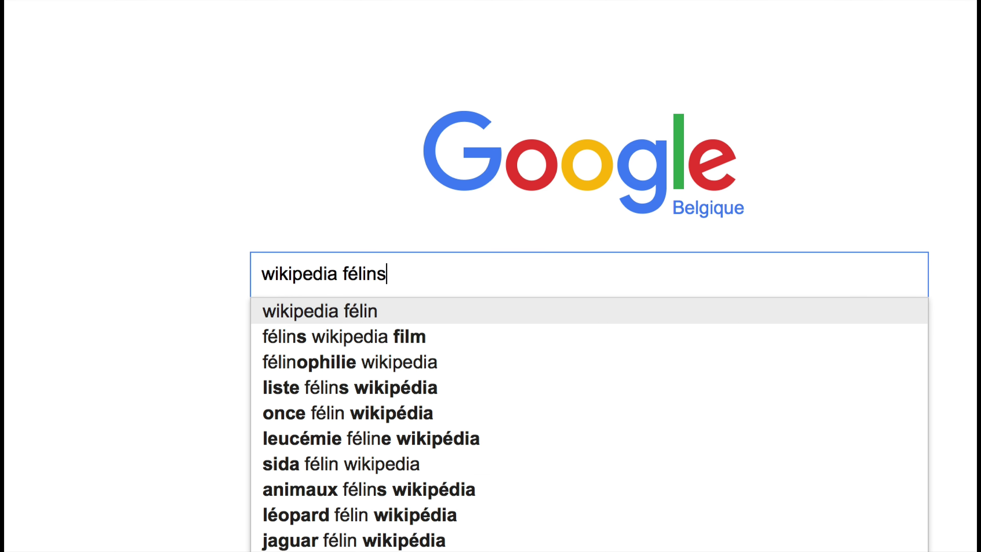
{"action": "key", "text": "Return"}
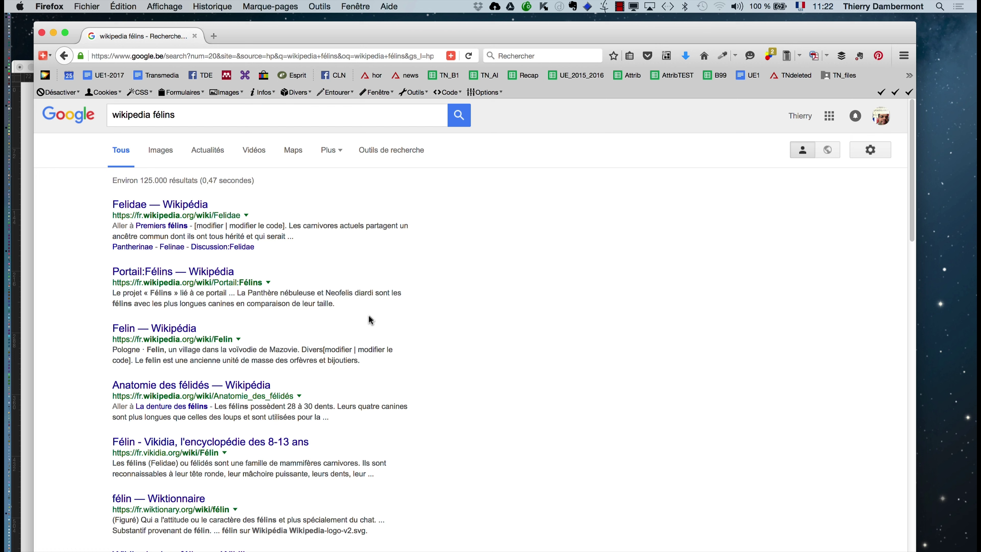
{"action": "left_click", "coordinate": [152, 209]}
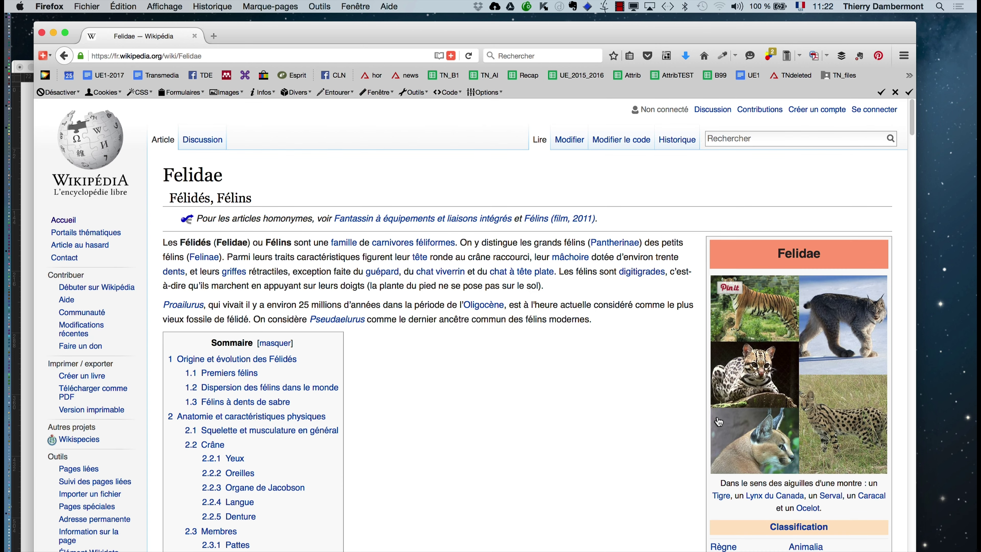
Select and copy the Felidae article's content from the "Premiers félins" heading through the end of the "Denture" section.
{"action": "key", "text": "super+minus"}
{"action": "key", "text": "super+minus"}
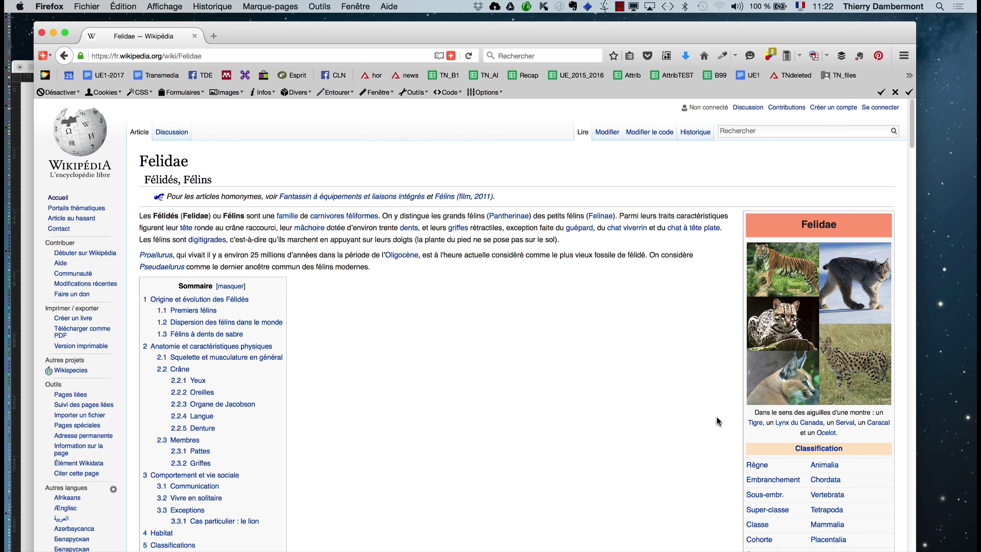
{"action": "key", "text": "super+minus"}
{"action": "key", "text": "super+minus"}
{"action": "scroll", "coordinate": [614, 421], "scroll_direction": "down", "scroll_amount": 2}
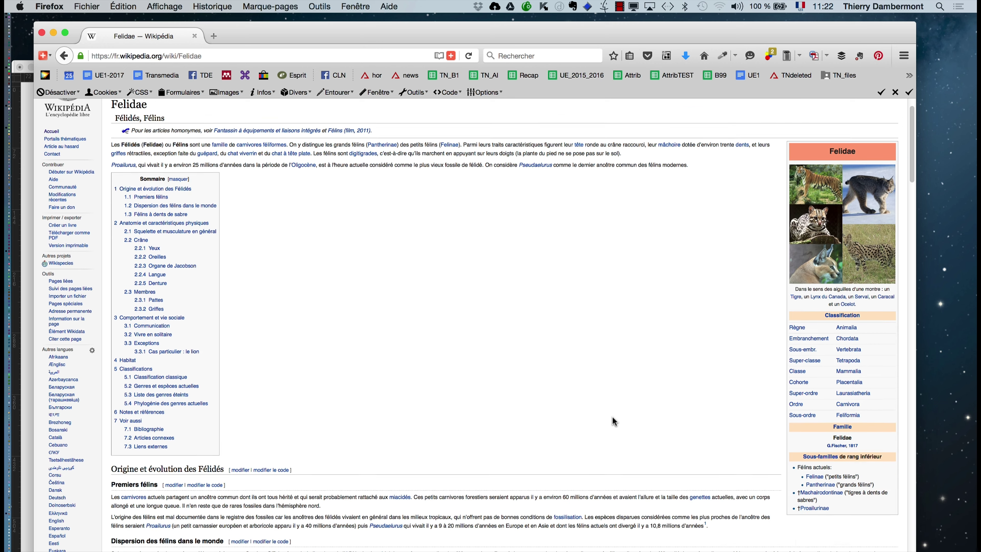
{"action": "scroll", "coordinate": [614, 421], "scroll_direction": "down", "scroll_amount": 5}
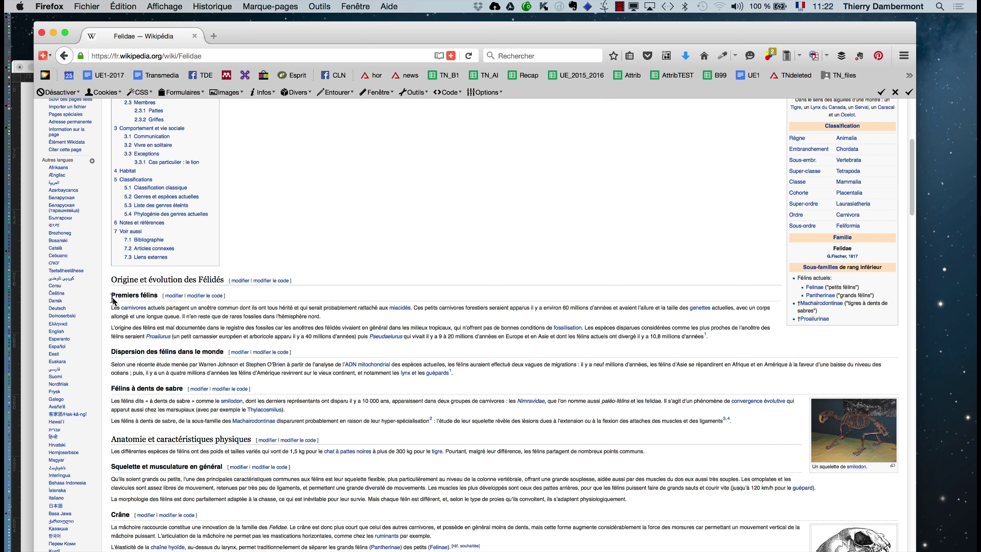
{"action": "left_click_drag", "start_coordinate": [113, 294], "coordinate": [466, 157]}
{"action": "scroll", "coordinate": [465, 158], "scroll_direction": "up", "scroll_amount": 7}
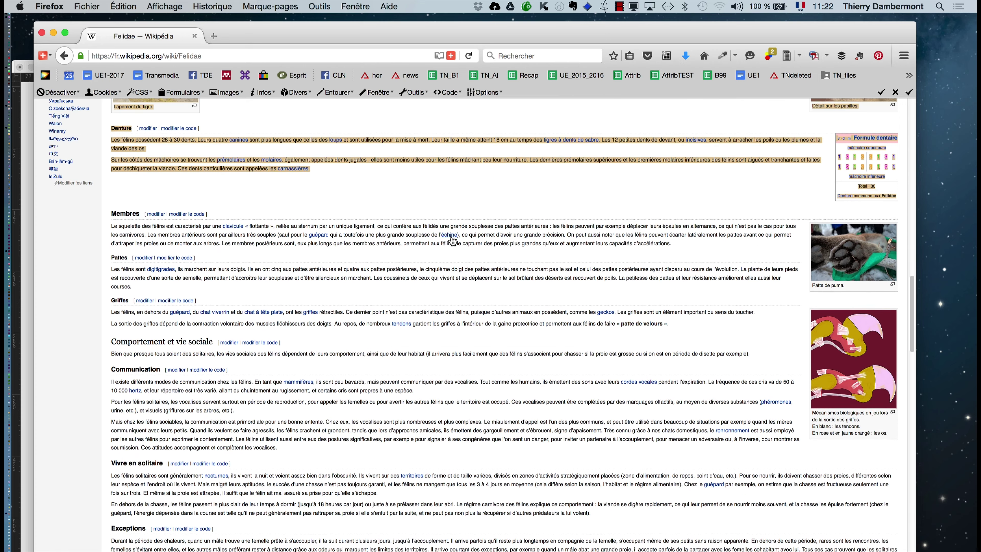
{"action": "scroll", "coordinate": [449, 246], "scroll_direction": "up", "scroll_amount": 9}
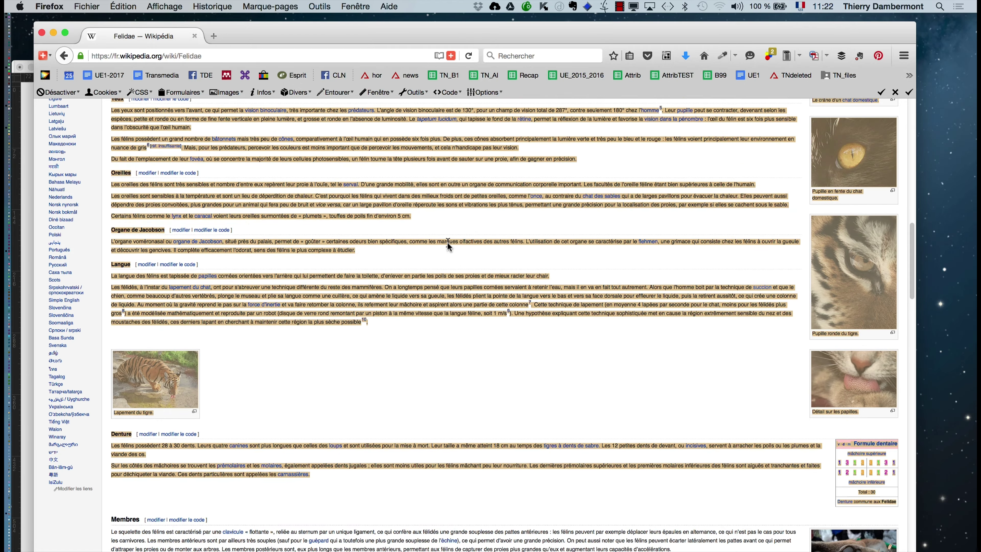
{"action": "scroll", "coordinate": [446, 244], "scroll_direction": "up", "scroll_amount": 8}
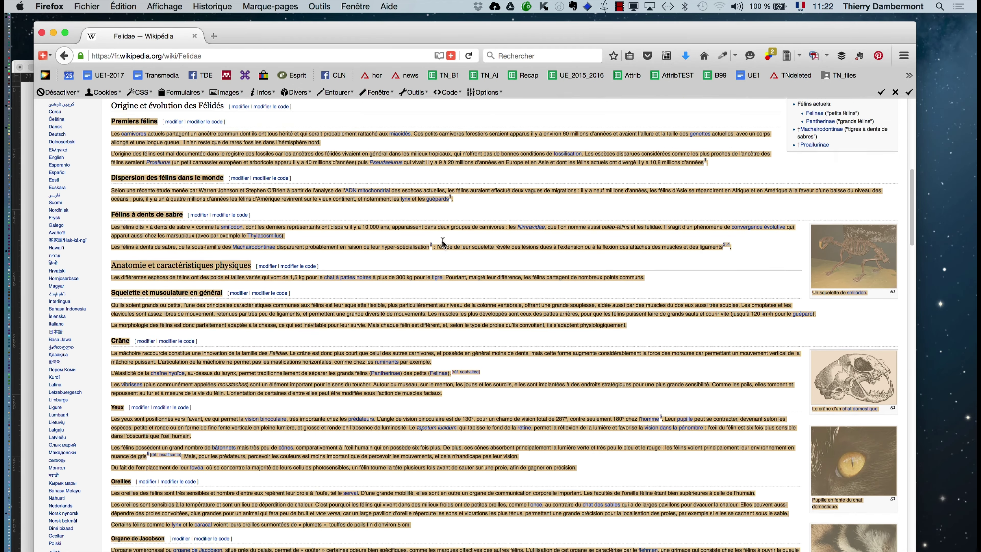
{"action": "scroll", "coordinate": [427, 249], "scroll_direction": "up", "scroll_amount": 5}
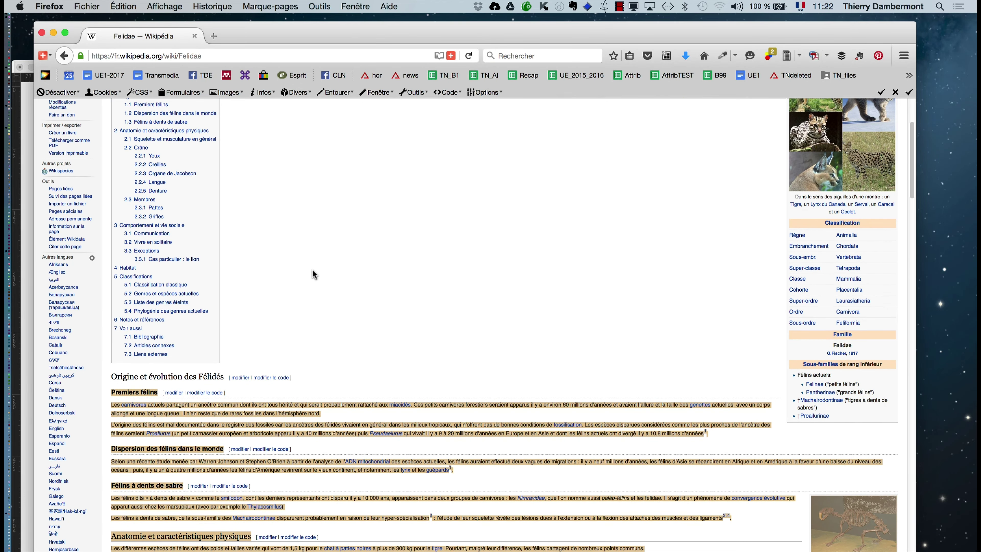
{"action": "scroll", "coordinate": [328, 305], "scroll_direction": "down", "scroll_amount": 7}
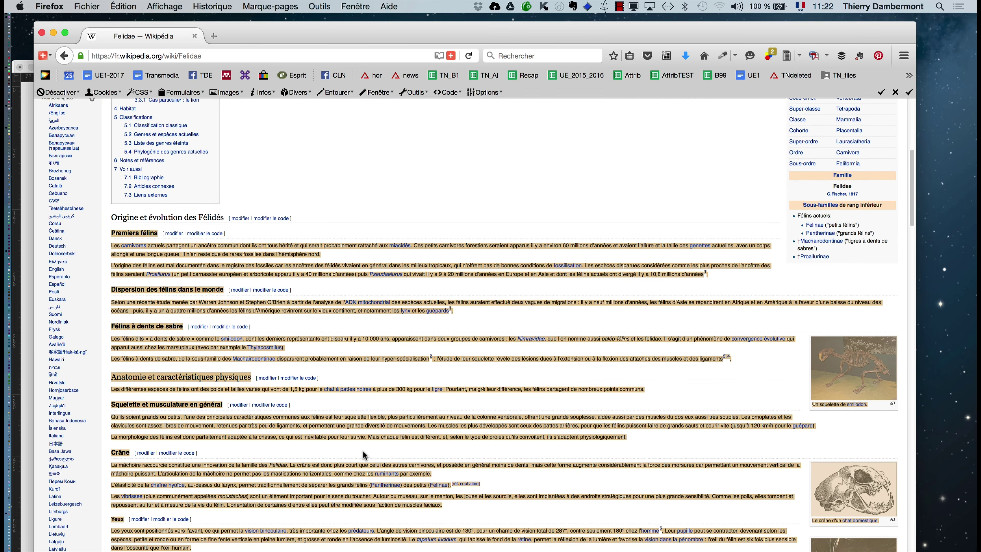
Switch to TextEdit, paste the copied article into the empty document and enlarge its window.
{"action": "key", "text": "super+Tab"}
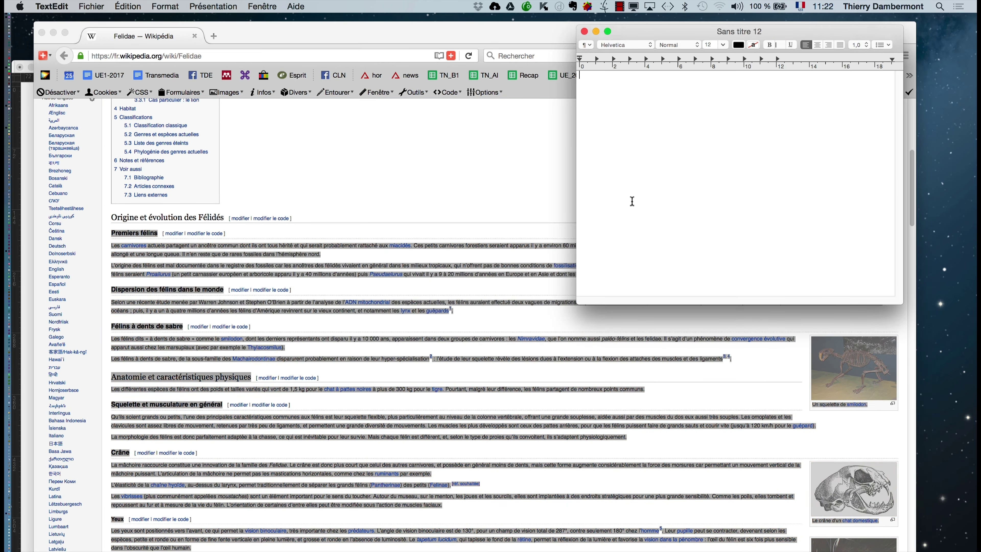
{"action": "key", "text": "super+v"}
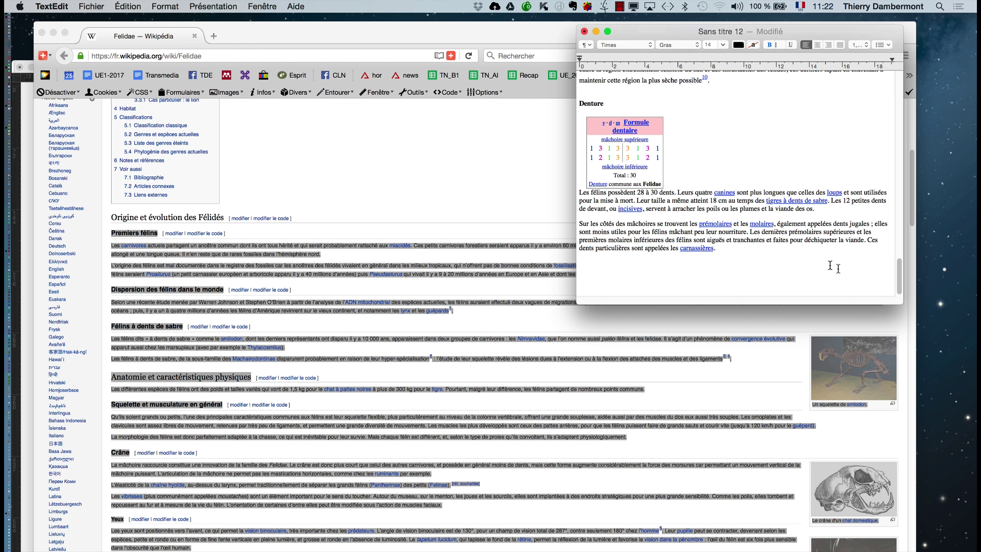
{"action": "left_click_drag", "start_coordinate": [896, 305], "coordinate": [971, 550]}
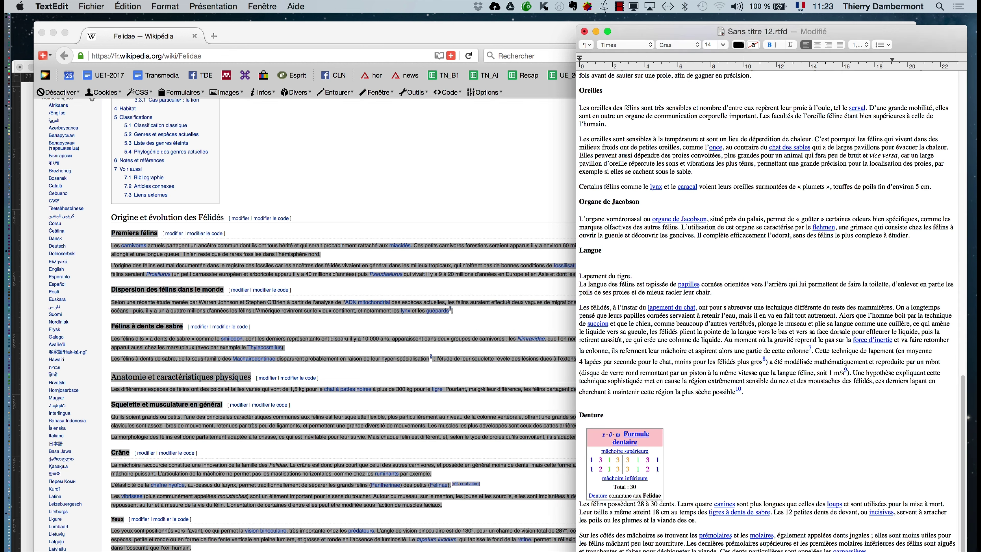
Compare the pasted TextEdit content with the Felidae web page, checking the headings, links, pictures and dental formula table.
{"action": "scroll", "coordinate": [833, 394], "scroll_direction": "up", "scroll_amount": 15}
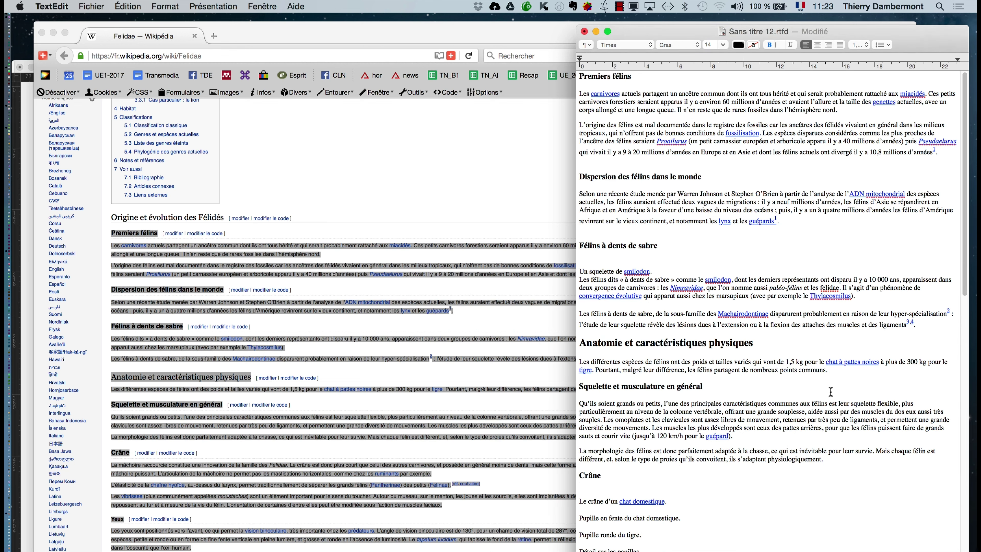
{"action": "scroll", "coordinate": [830, 390], "scroll_direction": "down", "scroll_amount": 15}
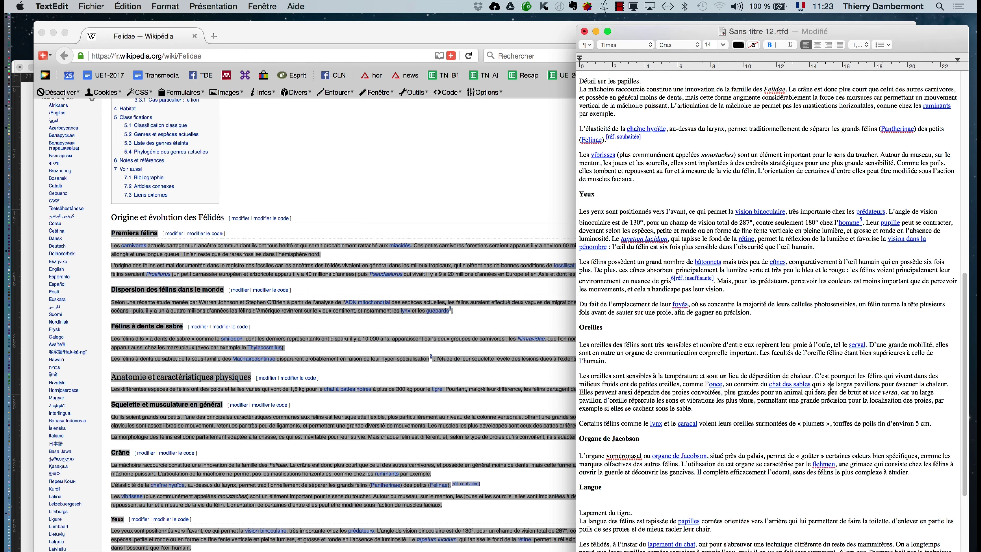
{"action": "scroll", "coordinate": [830, 392], "scroll_direction": "down", "scroll_amount": 6}
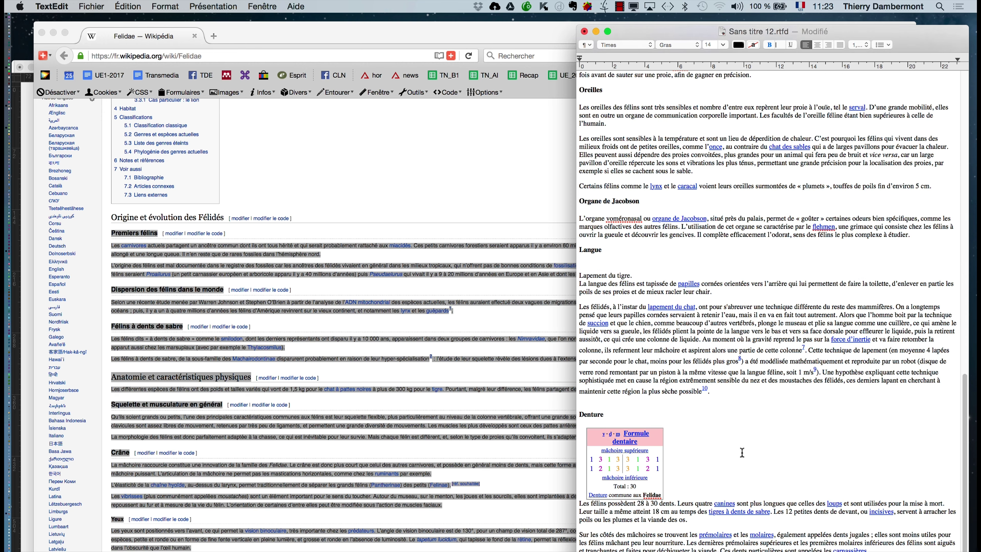
{"action": "left_click", "coordinate": [686, 468]}
{"action": "scroll", "coordinate": [732, 460], "scroll_direction": "up", "scroll_amount": 15}
{"action": "left_click", "coordinate": [431, 220]}
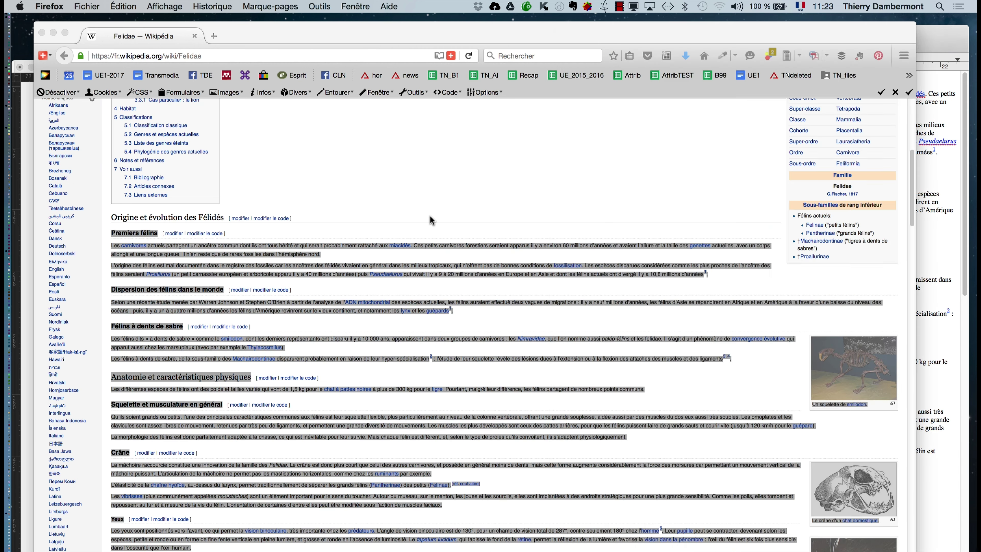
{"action": "scroll", "coordinate": [515, 470], "scroll_direction": "down", "scroll_amount": 7}
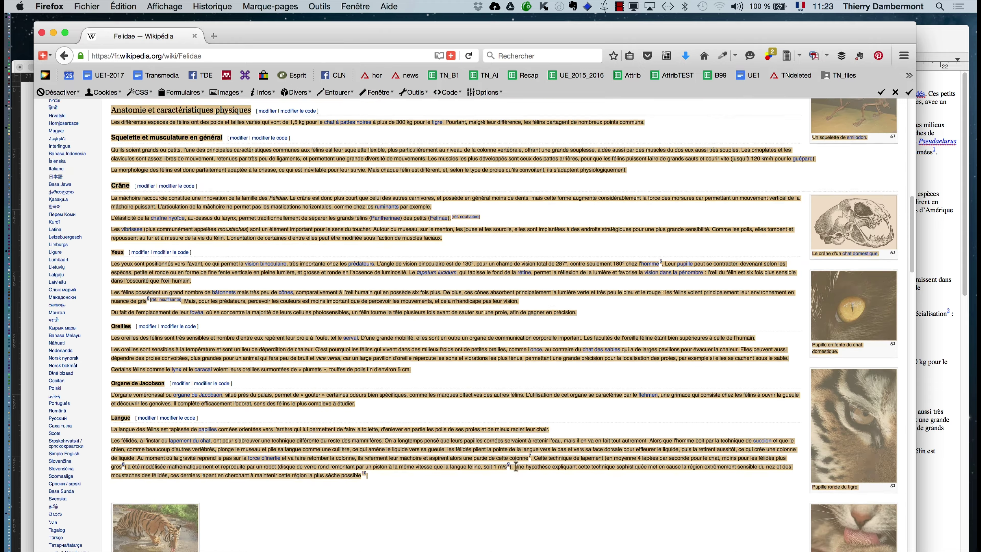
{"action": "scroll", "coordinate": [516, 468], "scroll_direction": "down", "scroll_amount": 7}
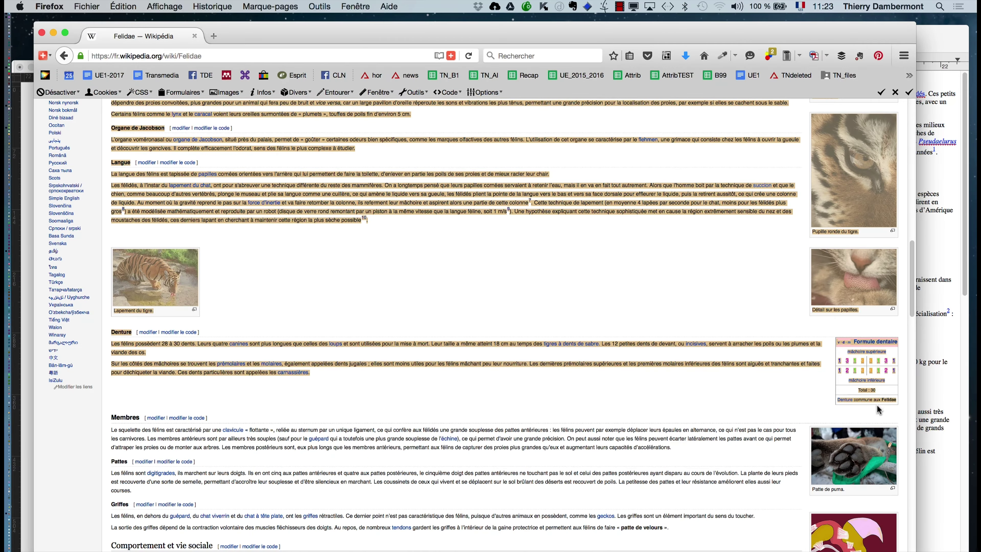
{"action": "left_click", "coordinate": [892, 446]}
{"action": "left_click", "coordinate": [892, 446]}
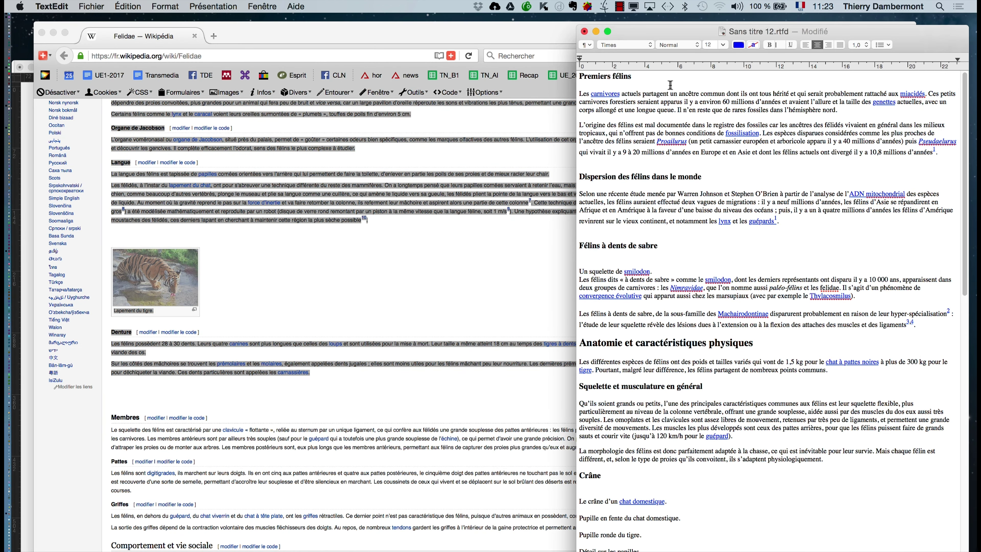
Choose the "jour 1 ID avancé" folder as the document's save location, check the available file formats and cancel the save.
{"action": "left_click_drag", "start_coordinate": [729, 31], "coordinate": [536, 23]}
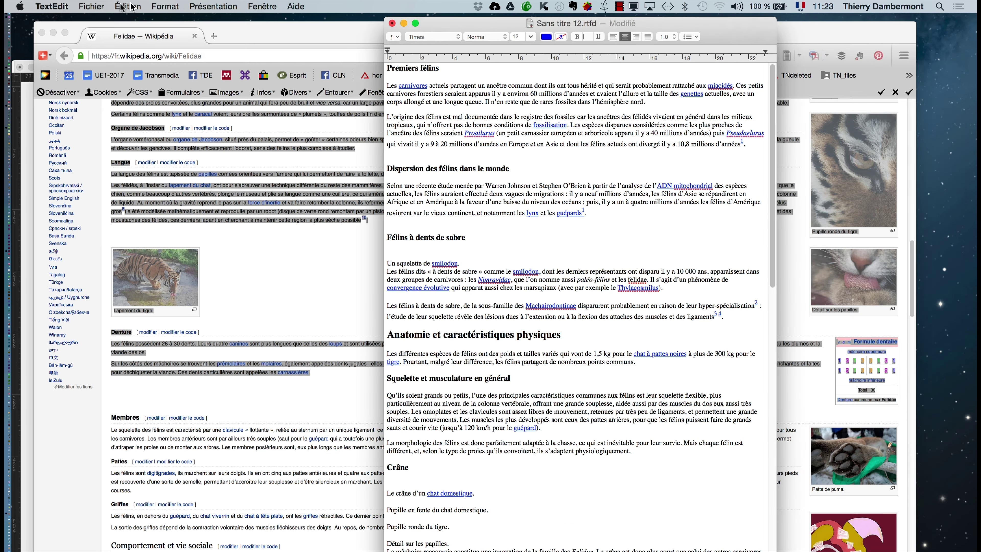
{"action": "left_click", "coordinate": [92, 6]}
{"action": "left_click", "coordinate": [93, 6]}
{"action": "left_click", "coordinate": [103, 5]}
{"action": "left_click", "coordinate": [106, 82]}
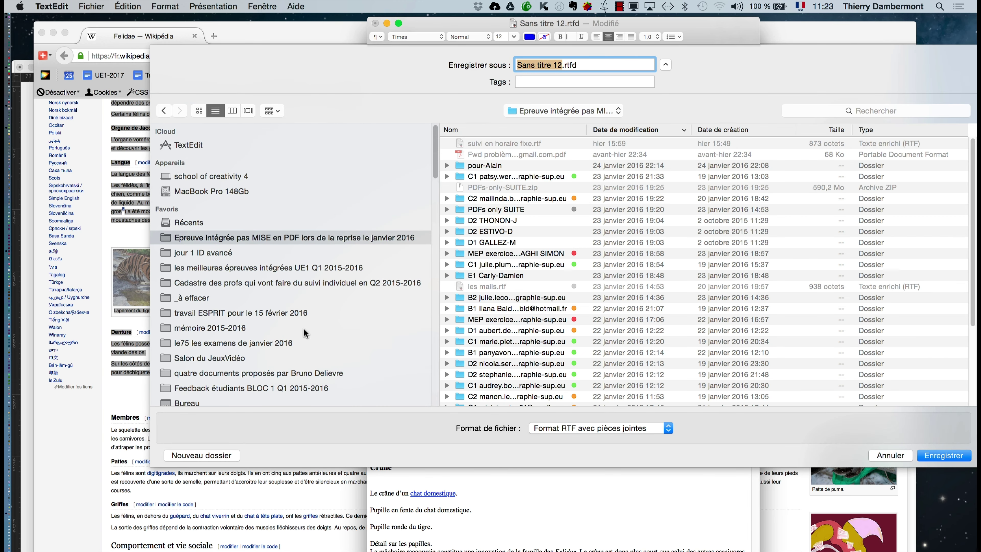
{"action": "left_click", "coordinate": [212, 251]}
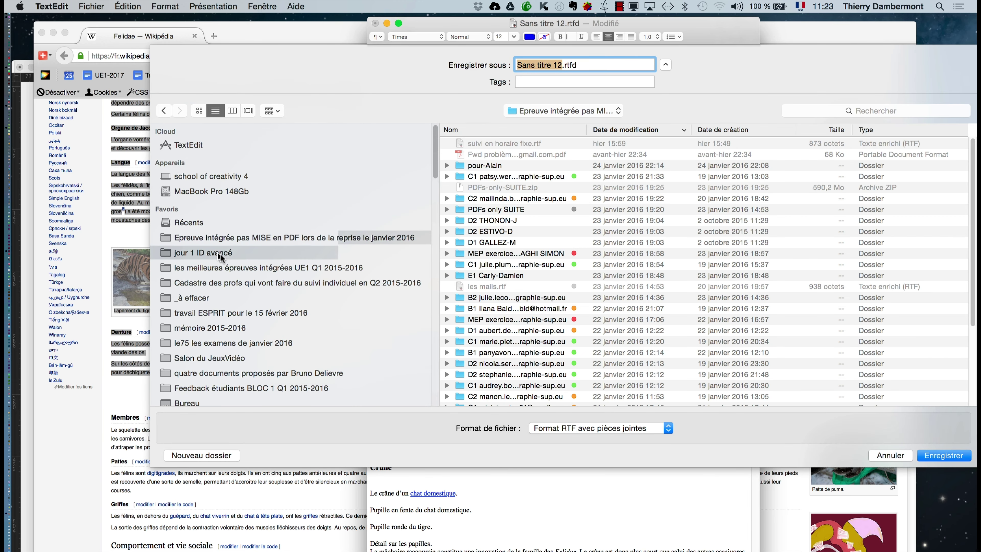
{"action": "left_click", "coordinate": [583, 427]}
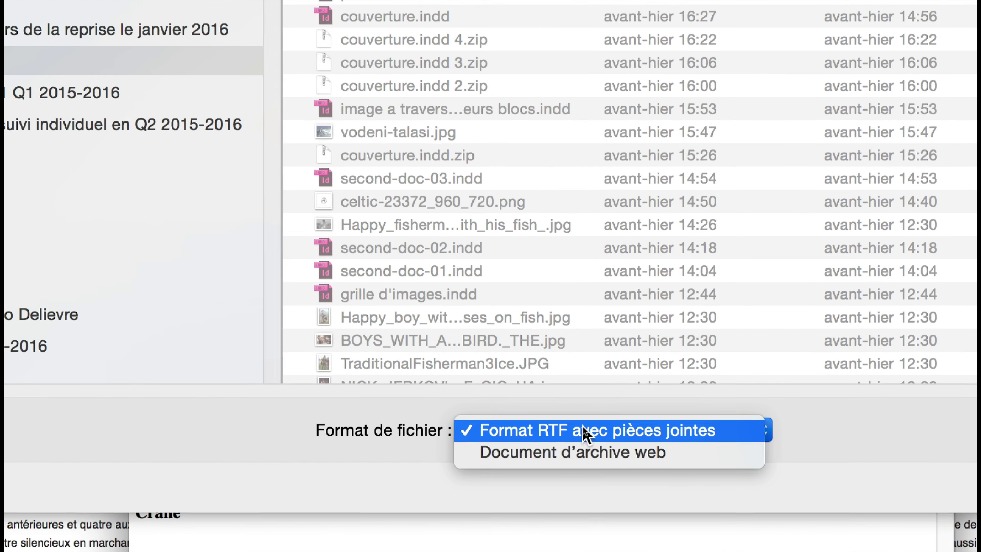
{"action": "left_click", "coordinate": [589, 429]}
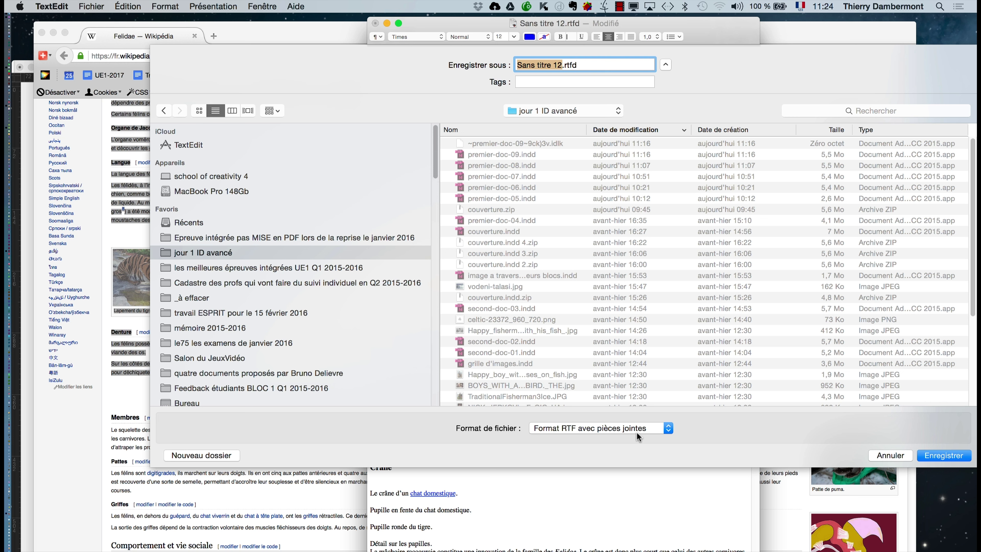
{"action": "left_click", "coordinate": [870, 458]}
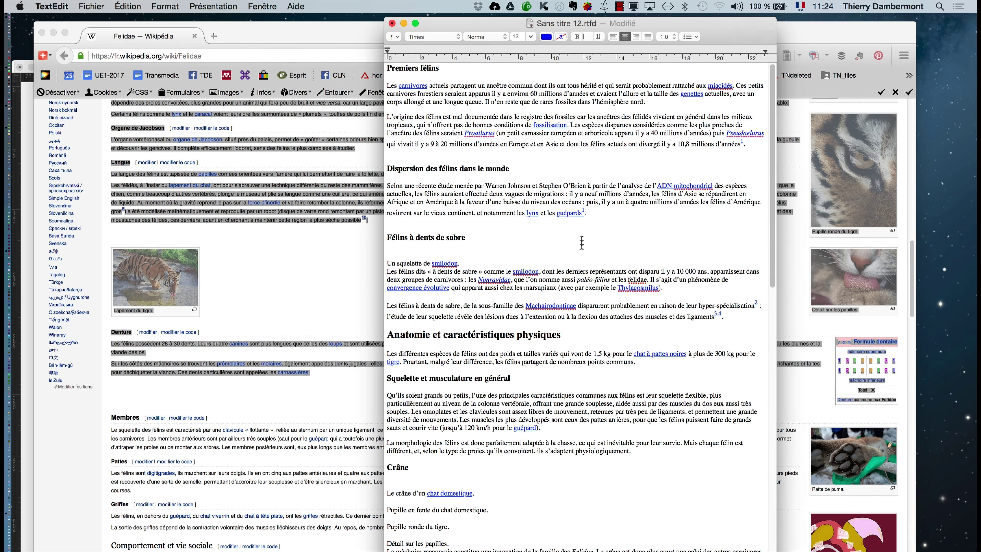
Delete the "Denture" heading and the dental formula table beneath it from the pasted text.
{"action": "scroll", "coordinate": [581, 242], "scroll_direction": "down", "scroll_amount": 20}
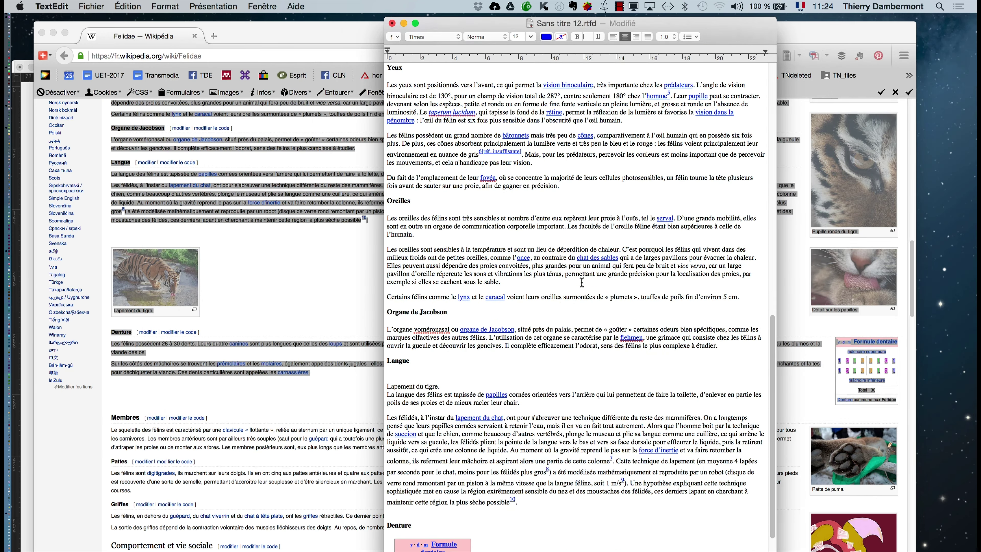
{"action": "scroll", "coordinate": [582, 282], "scroll_direction": "down", "scroll_amount": 3}
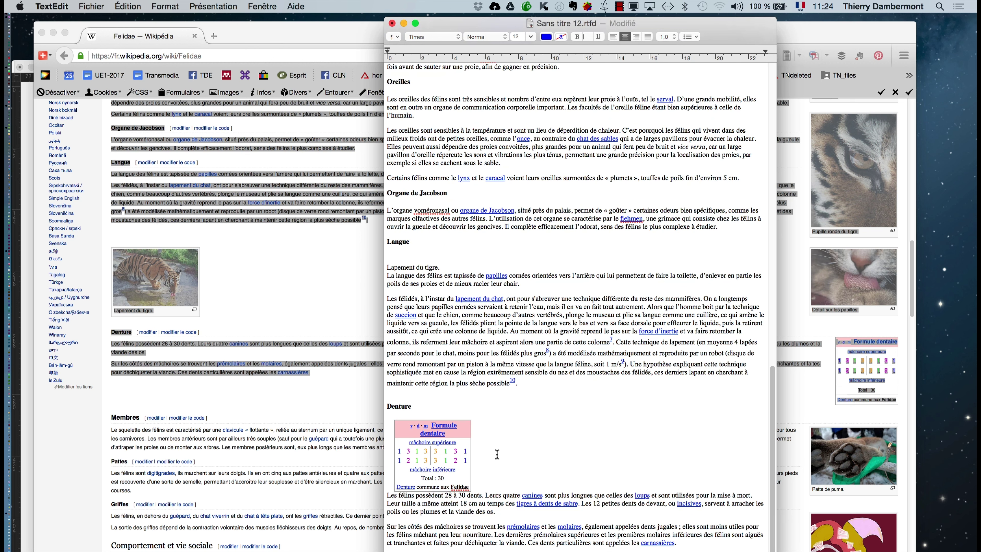
{"action": "left_click", "coordinate": [388, 405]}
{"action": "left_click_drag", "start_coordinate": [387, 405], "coordinate": [495, 485]}
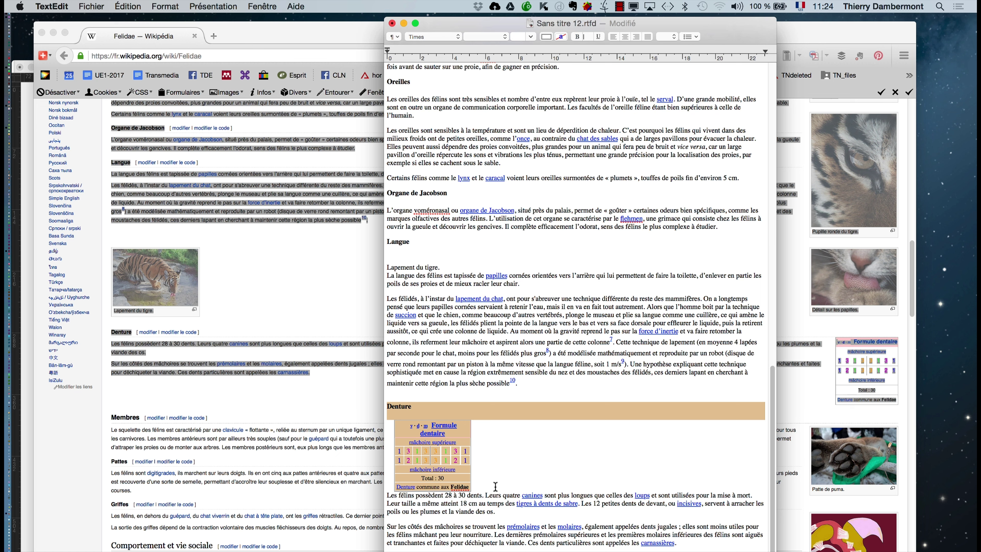
{"action": "key", "text": "BackSpace"}
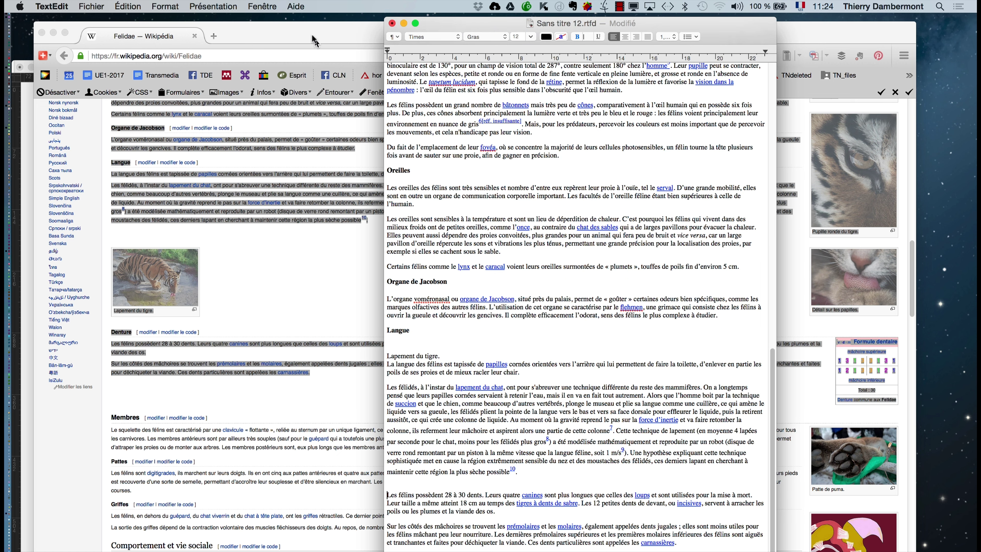
{"action": "left_click", "coordinate": [91, 6]}
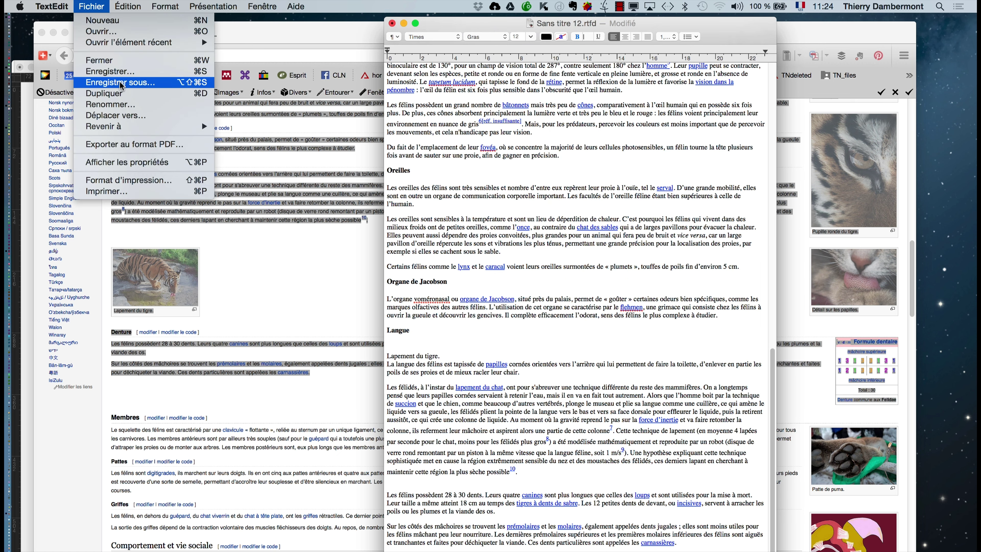
{"action": "left_click", "coordinate": [112, 95], "text": "alt"}
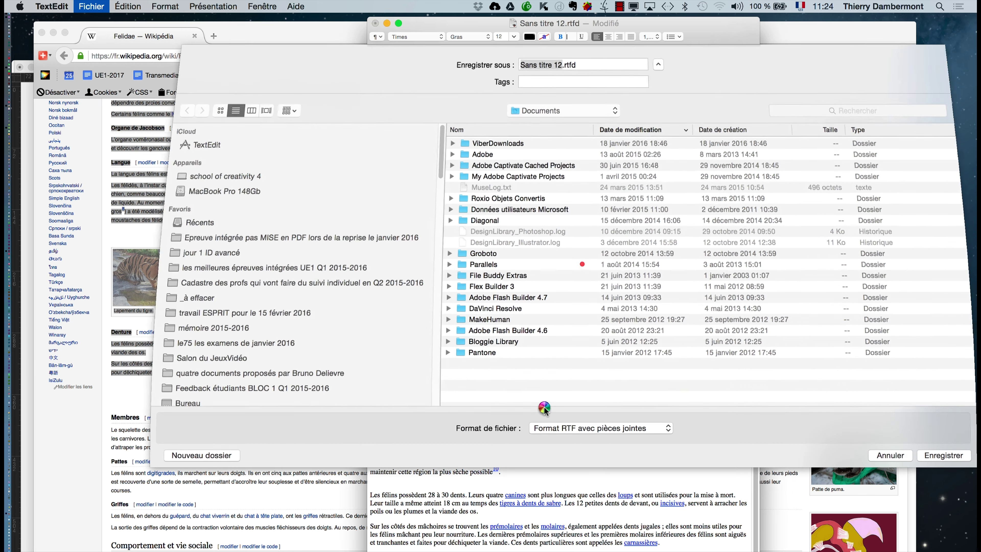
{"action": "left_click", "coordinate": [587, 429]}
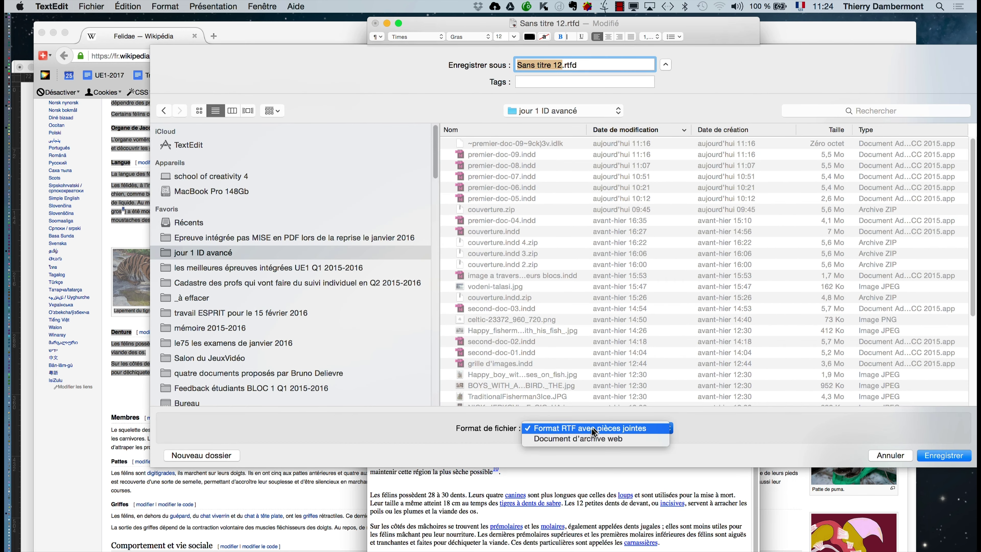
{"action": "left_click", "coordinate": [884, 462]}
{"action": "left_click", "coordinate": [888, 455]}
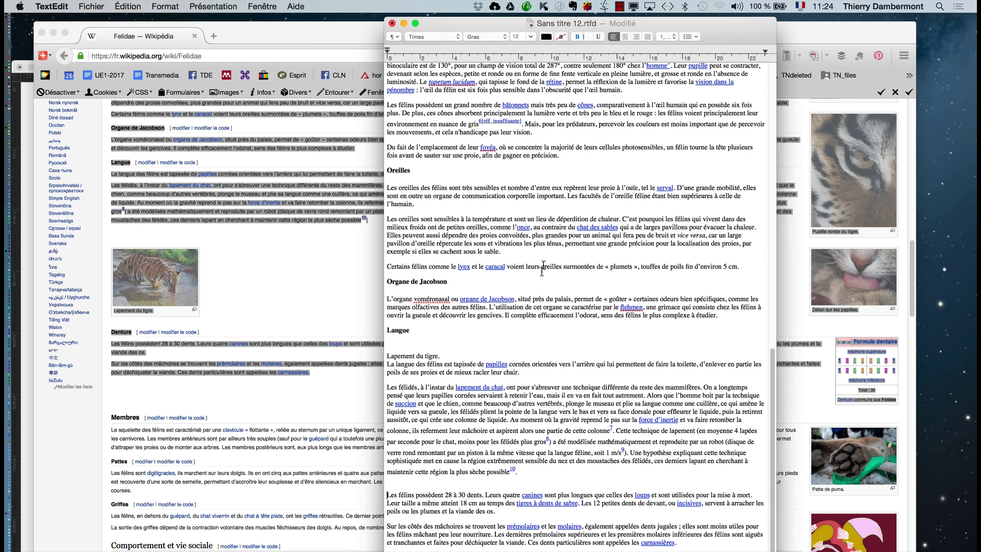
{"action": "left_click", "coordinate": [542, 260]}
{"action": "left_click", "coordinate": [170, 7]}
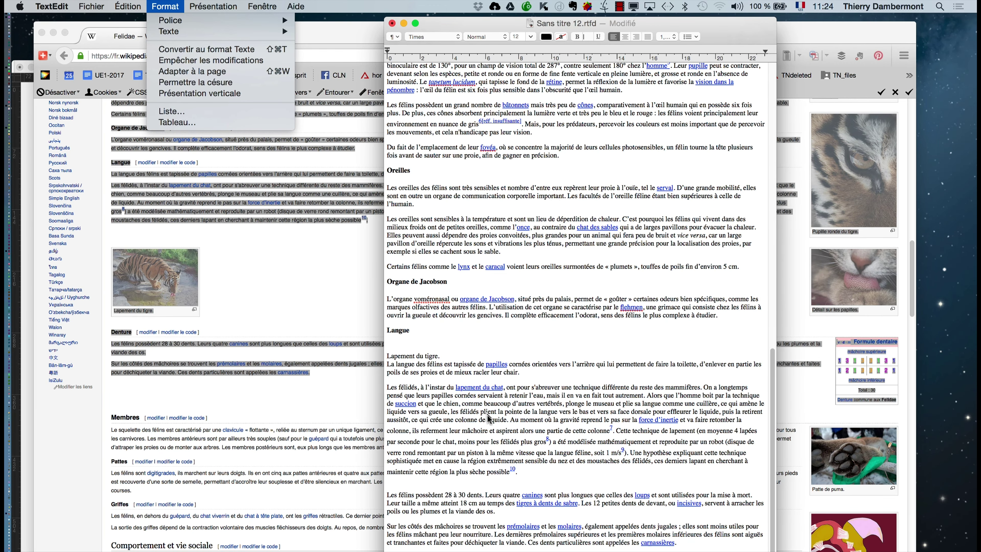
{"action": "left_click", "coordinate": [497, 440]}
Save the document as wikipedia-felins.rtfd in the "jour 1 ID avancé" folder, in RTF format with attachments.
{"action": "left_click", "coordinate": [102, 6]}
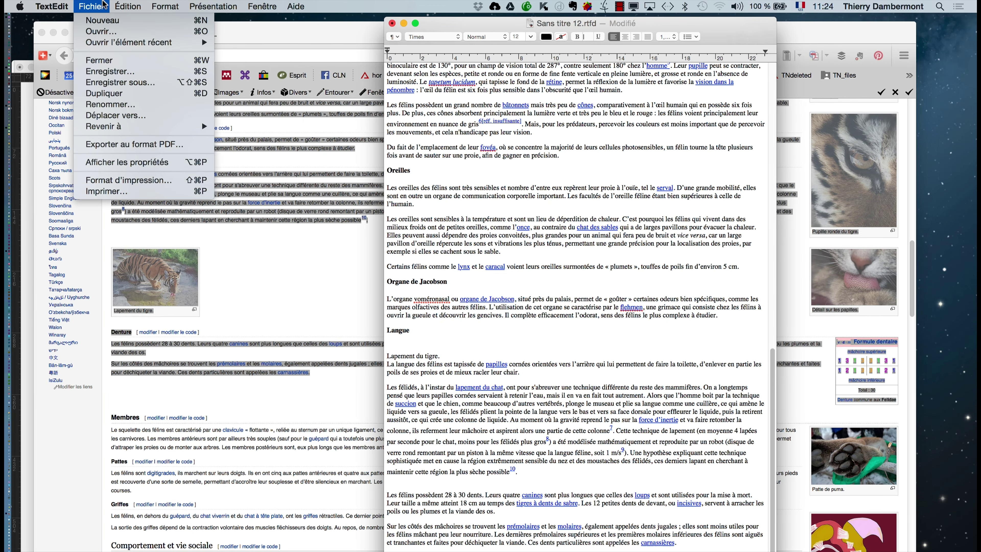
{"action": "left_click", "coordinate": [201, 121]}
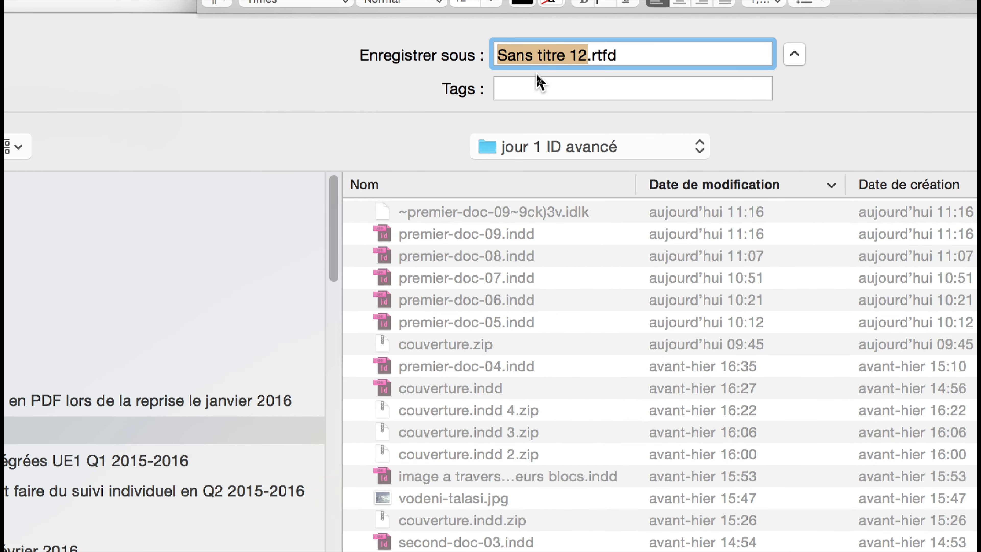
{"action": "type", "text": "wikipedia-"}
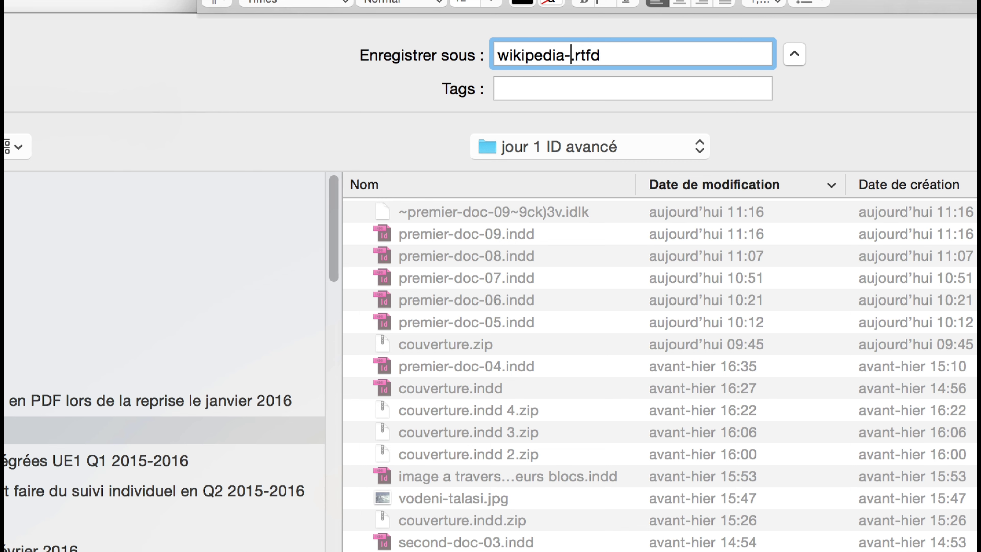
{"action": "type", "text": "felins"}
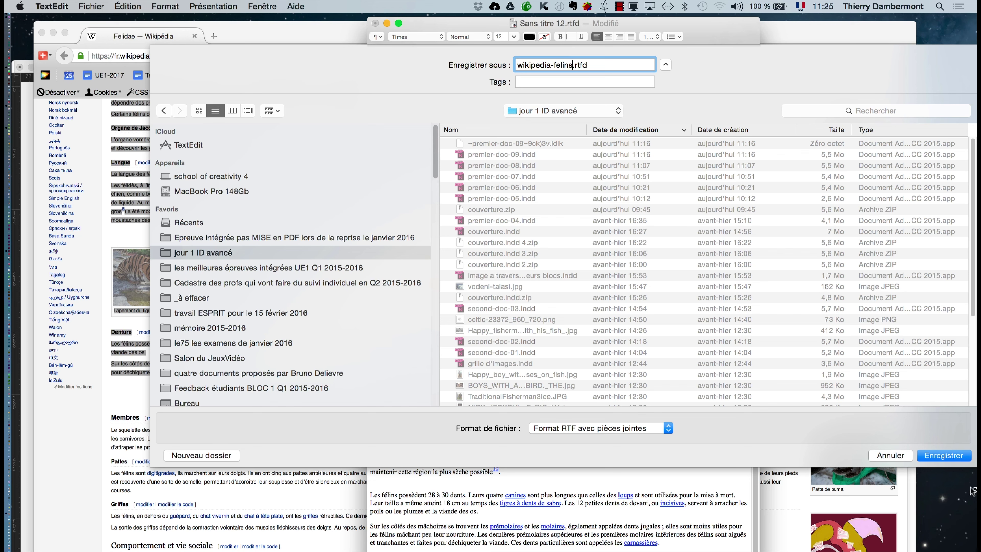
{"action": "left_click", "coordinate": [949, 455]}
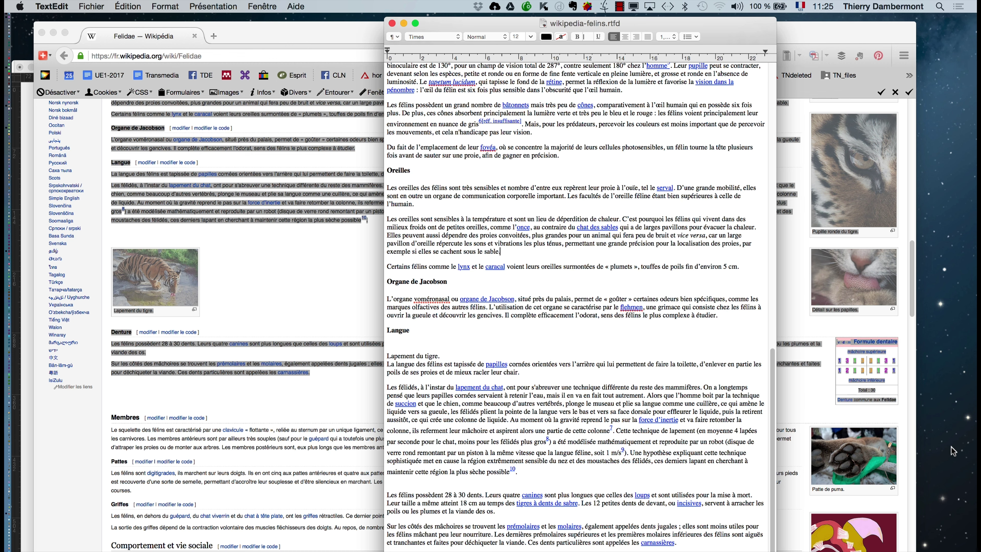
Close the Felidae web page and the wikipedia-felins document, and switch to premier-doc-09.indd in InDesign.
{"action": "left_click", "coordinate": [305, 306]}
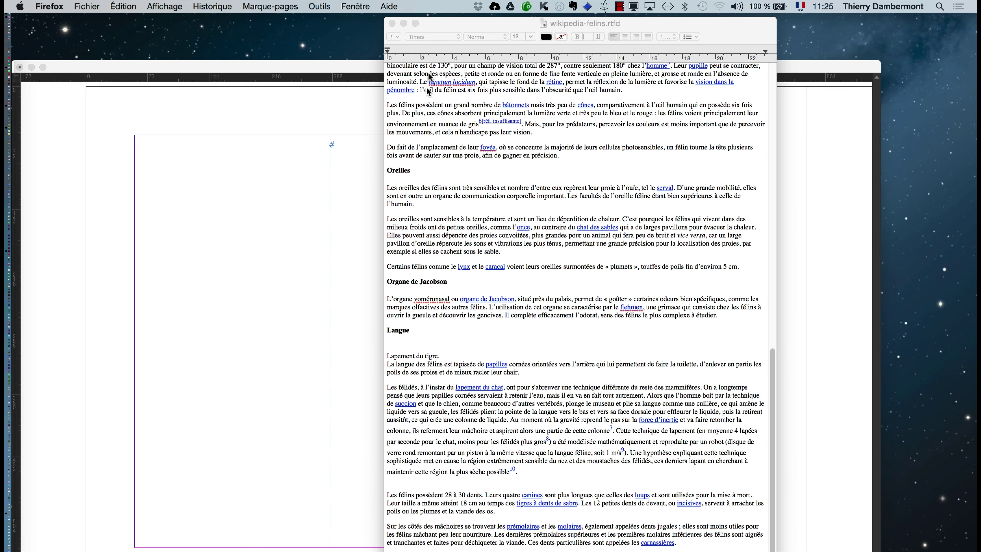
{"action": "left_click", "coordinate": [392, 23]}
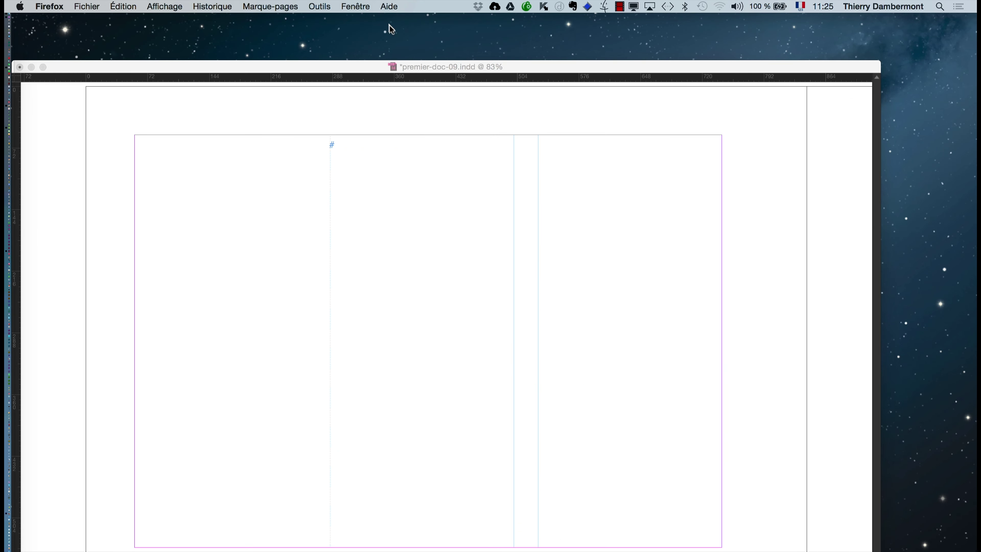
{"action": "left_click", "coordinate": [414, 70]}
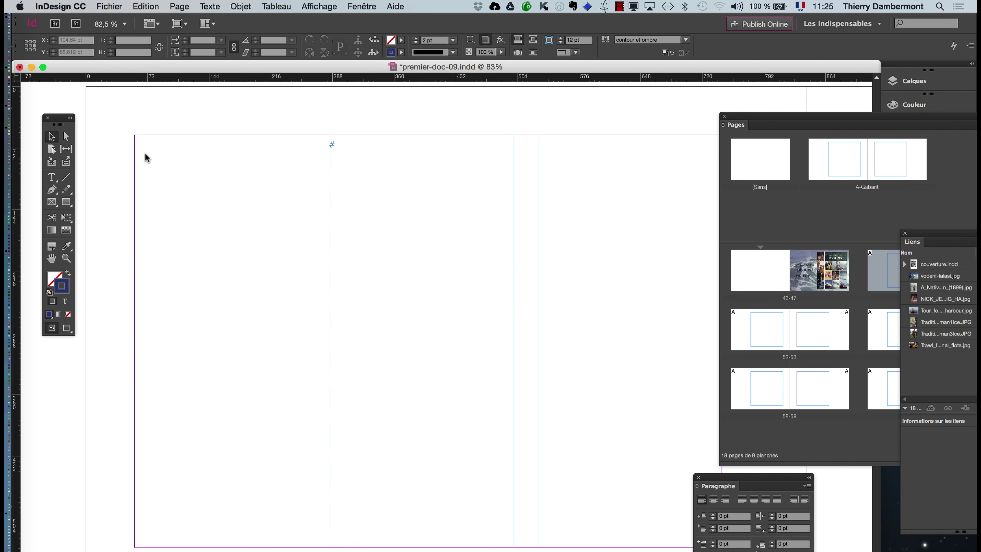
Move the Liens panel clear of the page thumbnails, below the 60-61 spread.
{"action": "left_click_drag", "start_coordinate": [911, 234], "coordinate": [892, 359]}
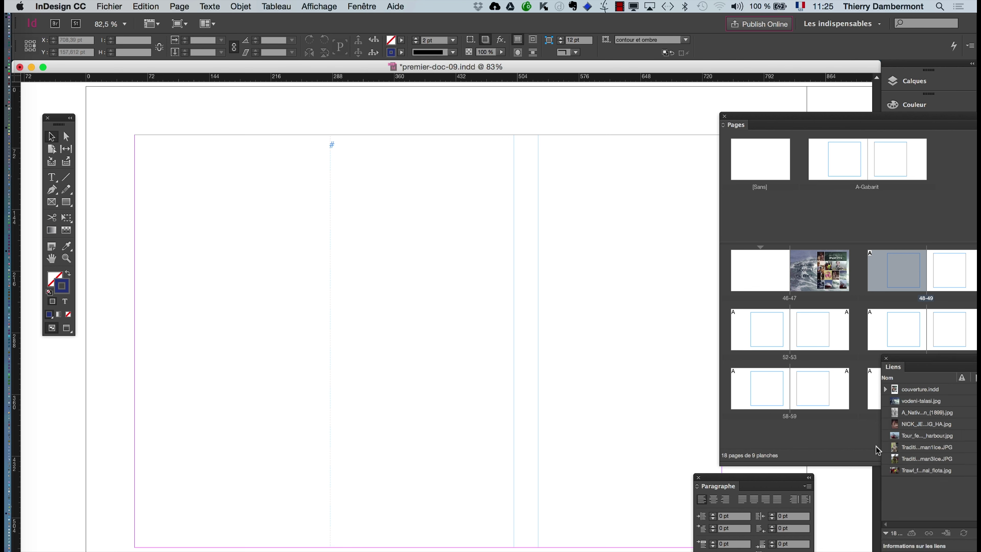
{"action": "left_click_drag", "start_coordinate": [876, 450], "coordinate": [867, 432]}
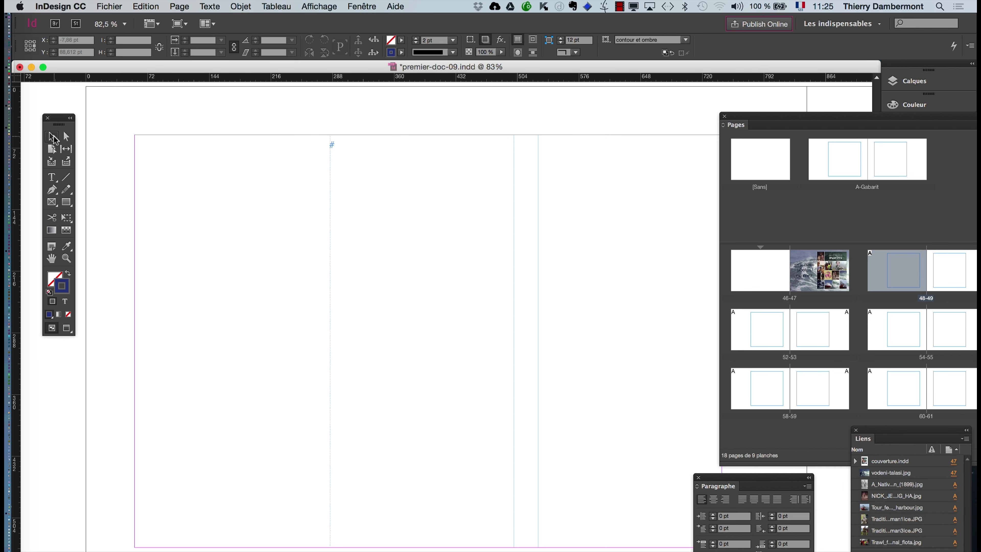
Select the two-column text frame on page 48 and examine its threading to the facing page and the following spreads.
{"action": "left_click", "coordinate": [53, 137]}
{"action": "scroll", "coordinate": [486, 214], "scroll_direction": "down", "scroll_amount": 3}
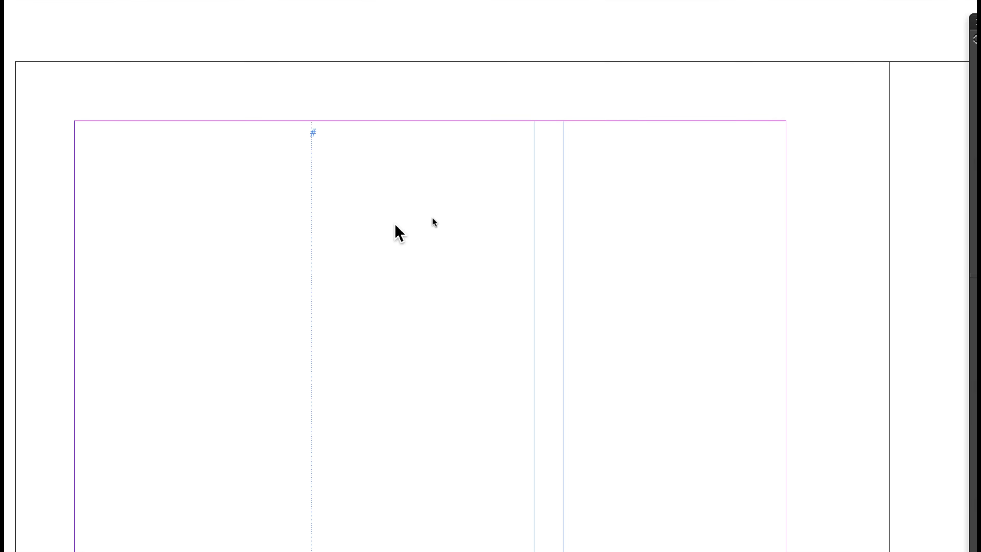
{"action": "left_click", "coordinate": [395, 225]}
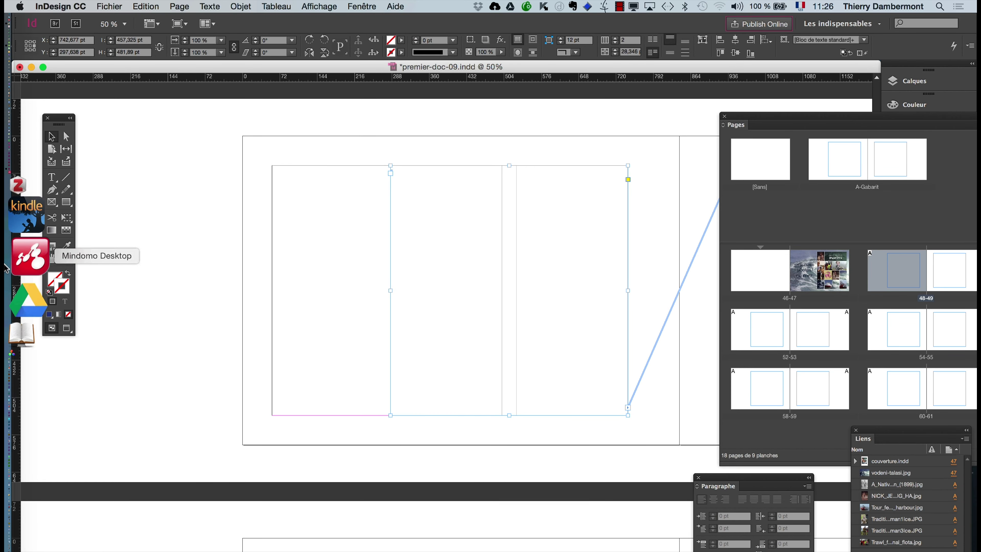
{"action": "left_click", "coordinate": [51, 258]}
{"action": "left_click_drag", "start_coordinate": [471, 310], "coordinate": [285, 306]}
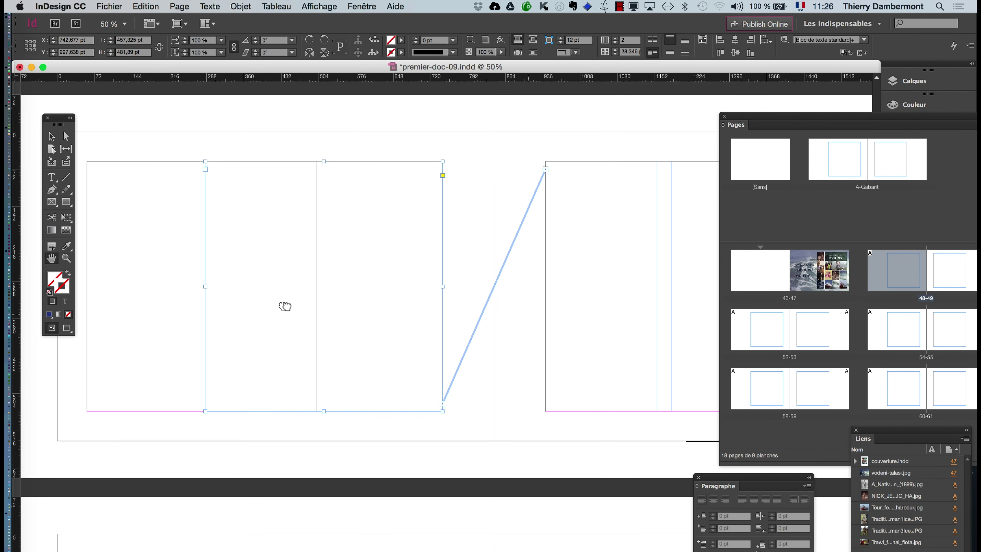
{"action": "key", "text": "super+minus"}
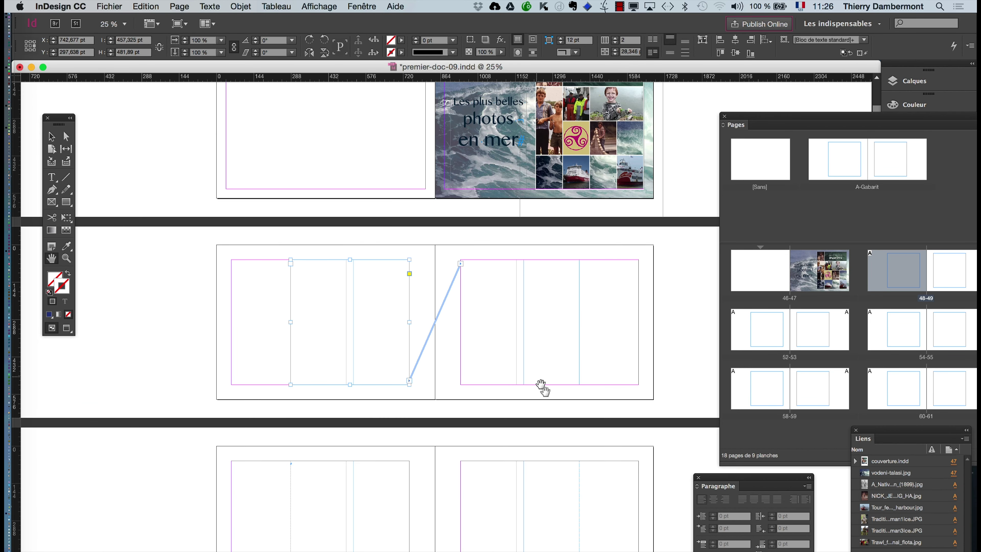
{"action": "scroll", "coordinate": [535, 413], "scroll_direction": "down", "scroll_amount": 3}
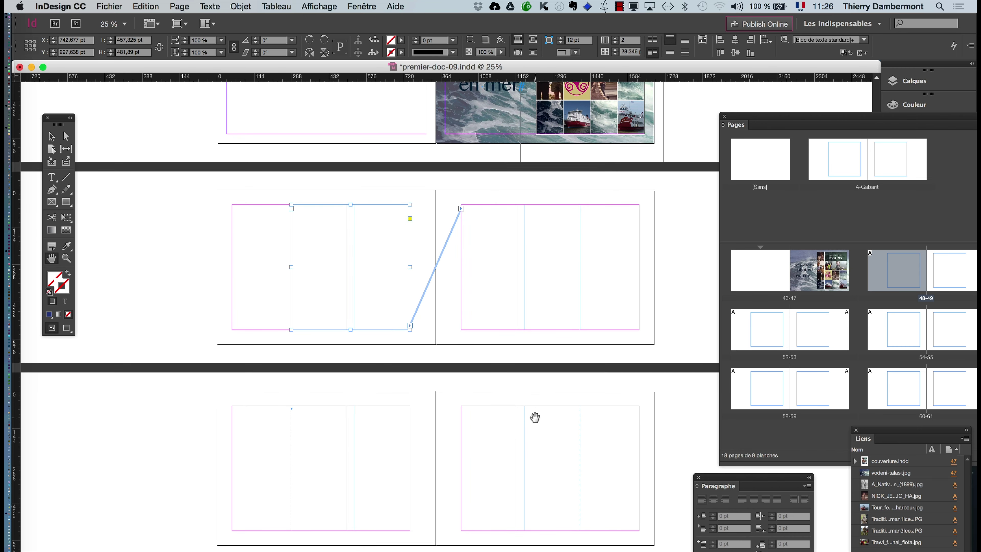
{"action": "scroll", "coordinate": [534, 417], "scroll_direction": "down", "scroll_amount": 1}
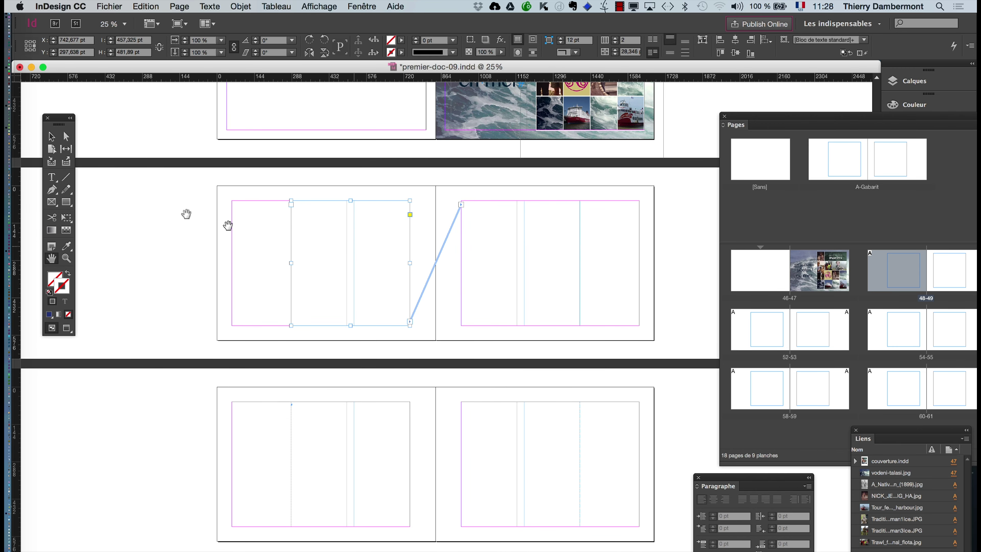
Place the text cursor in the page 48 text frame and import TXT.rtf from the wikipedia-felins.rtfd package.
{"action": "left_click", "coordinate": [54, 178]}
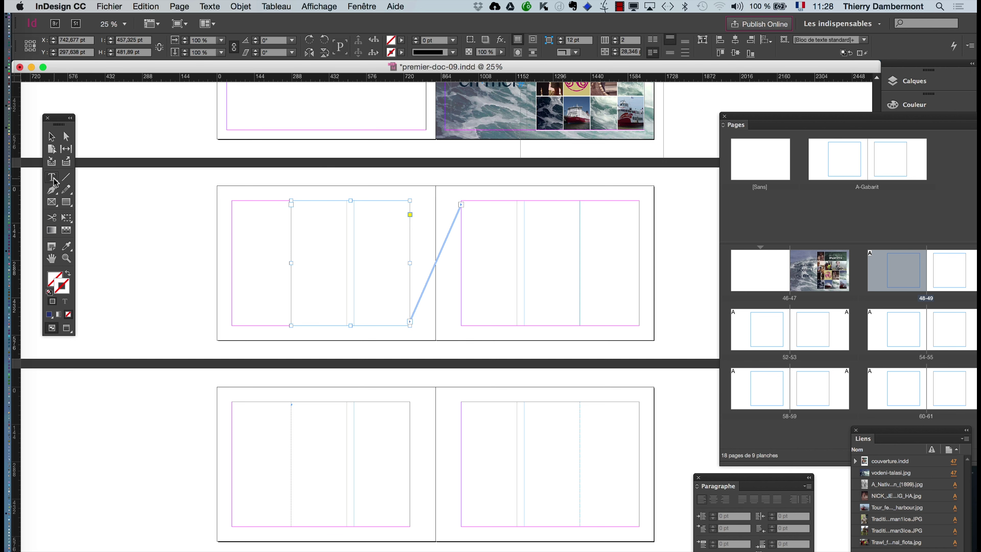
{"action": "left_click", "coordinate": [247, 217]}
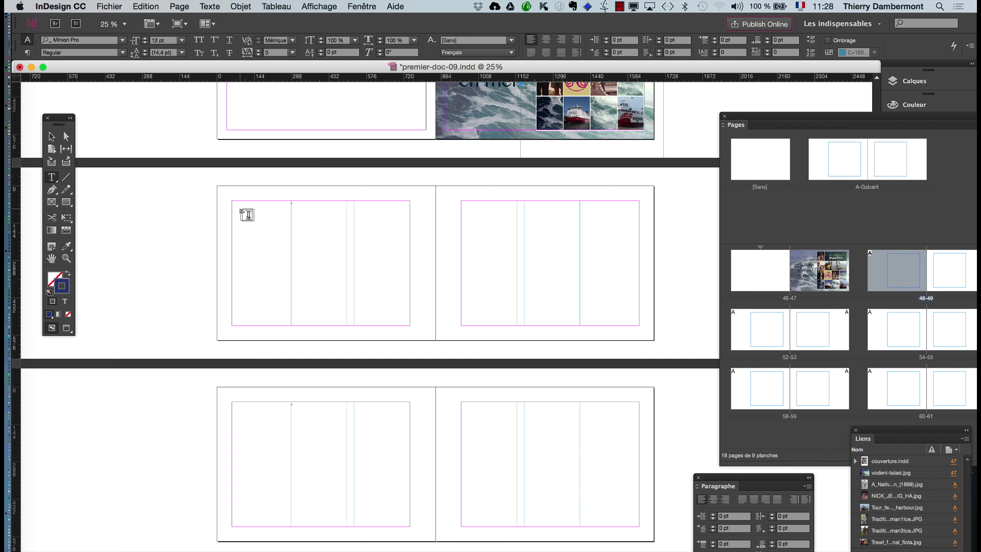
{"action": "left_click", "coordinate": [304, 212]}
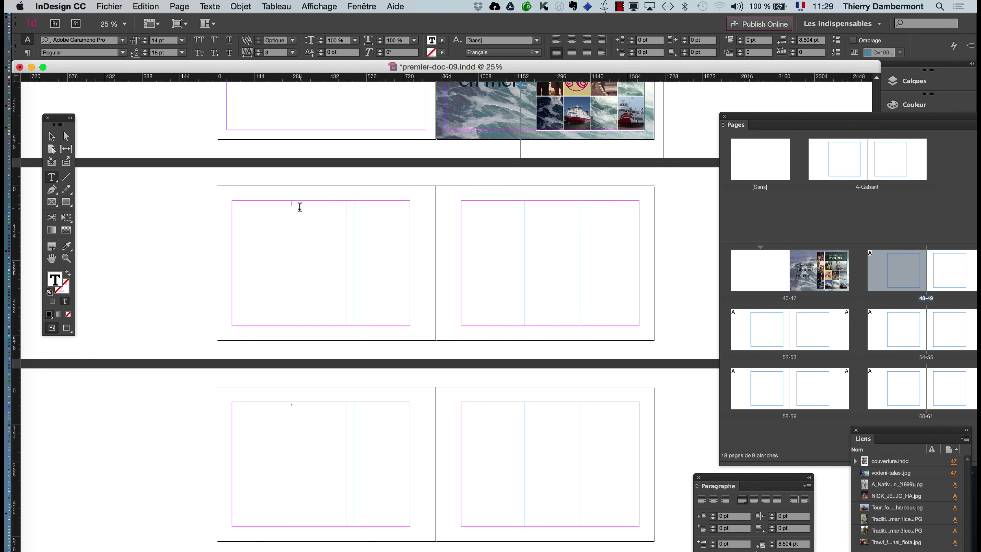
{"action": "left_click", "coordinate": [109, 8]}
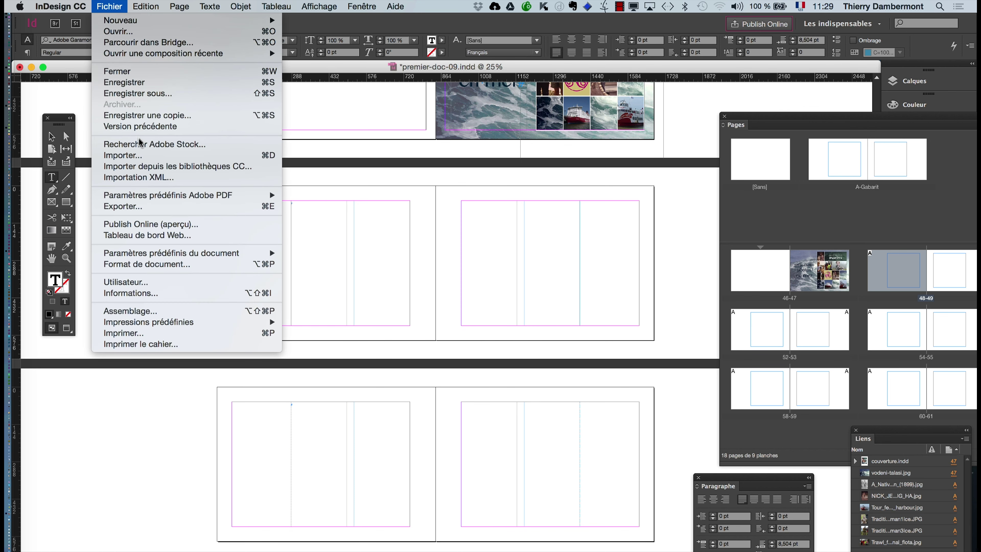
{"action": "left_click", "coordinate": [139, 155]}
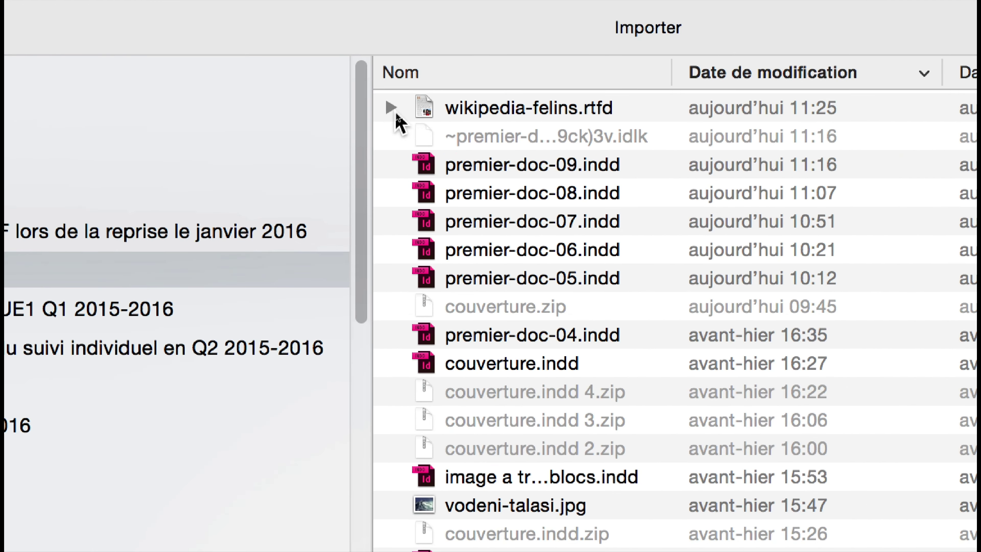
{"action": "left_click", "coordinate": [395, 111]}
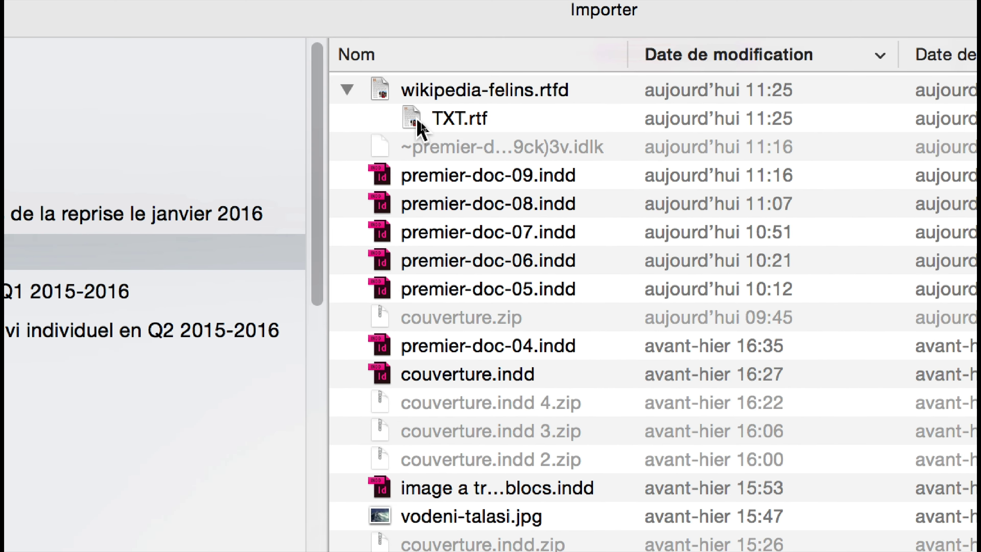
{"action": "left_click", "coordinate": [458, 139]}
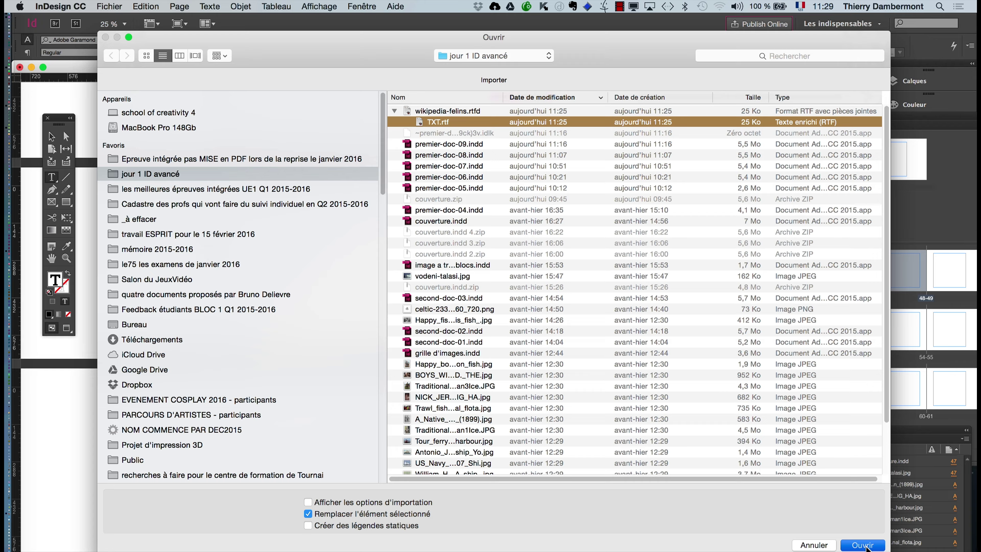
{"action": "left_click", "coordinate": [858, 543]}
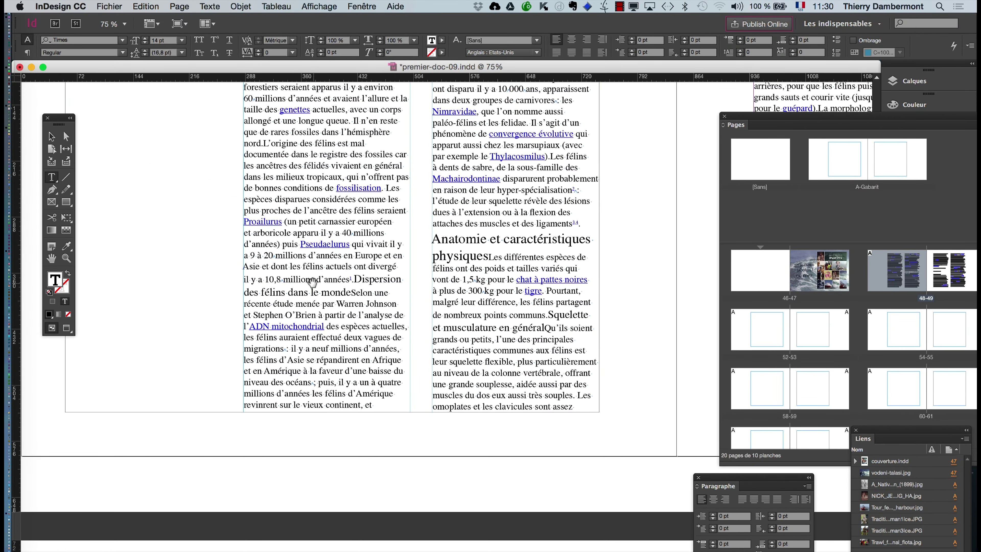
Close and reopen the Liens panel, move it over the inner part of the 48-49 spread, and widen it.
{"action": "key", "text": "super+minus"}
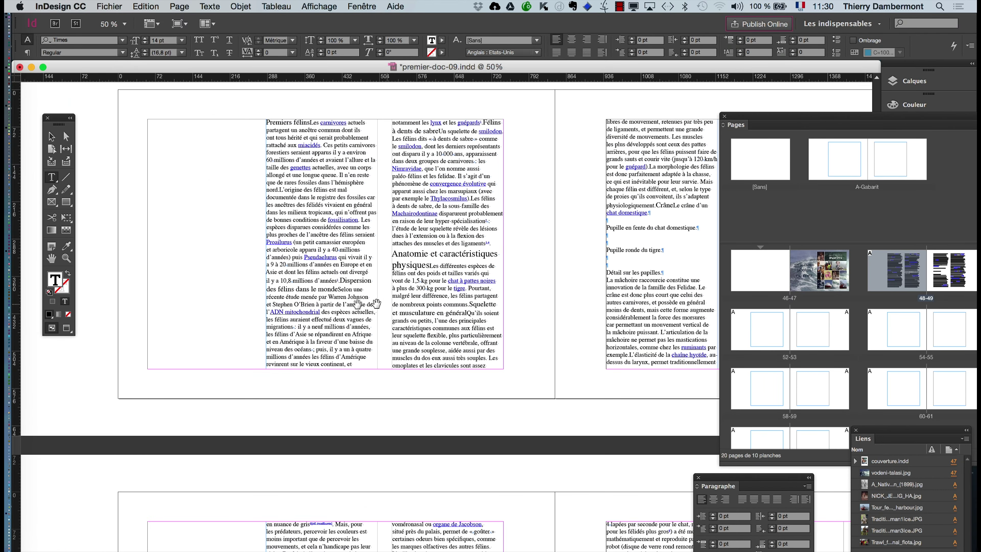
{"action": "left_click_drag", "start_coordinate": [357, 305], "coordinate": [268, 312]}
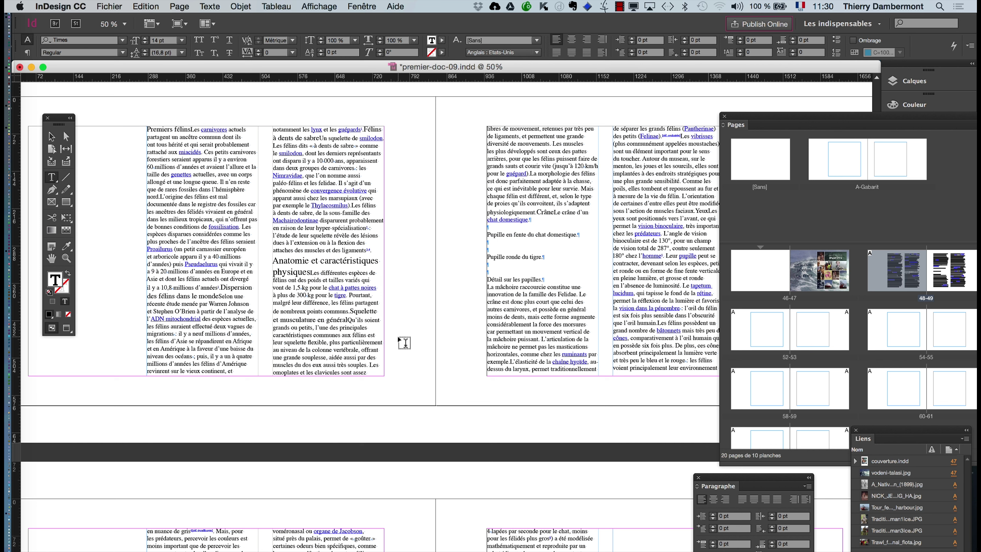
{"action": "left_click", "coordinate": [361, 6]}
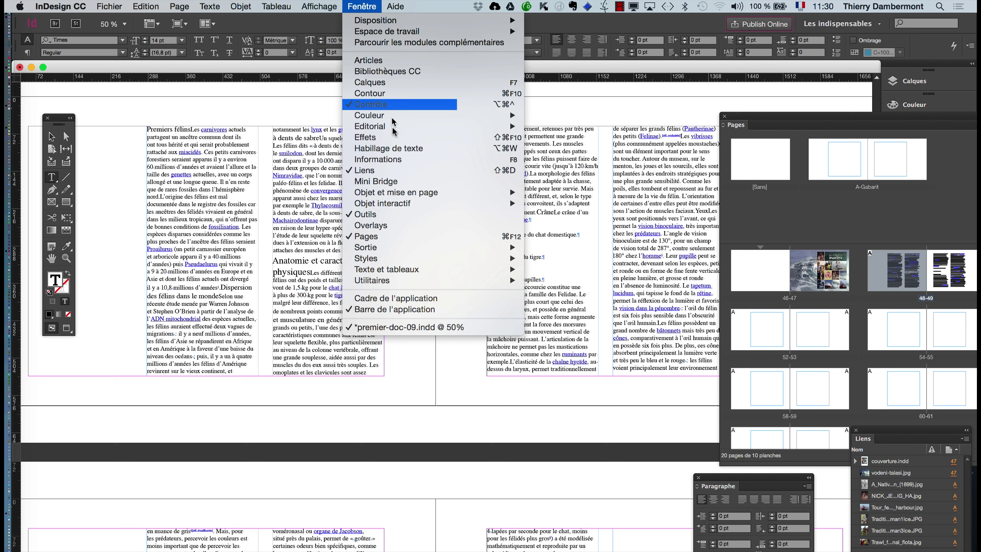
{"action": "left_click", "coordinate": [394, 170]}
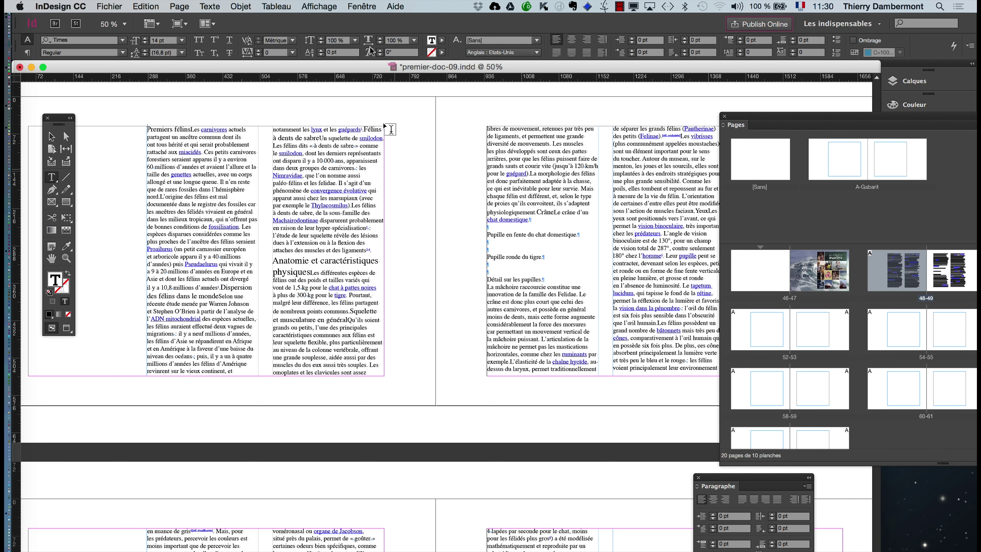
{"action": "left_click", "coordinate": [361, 6]}
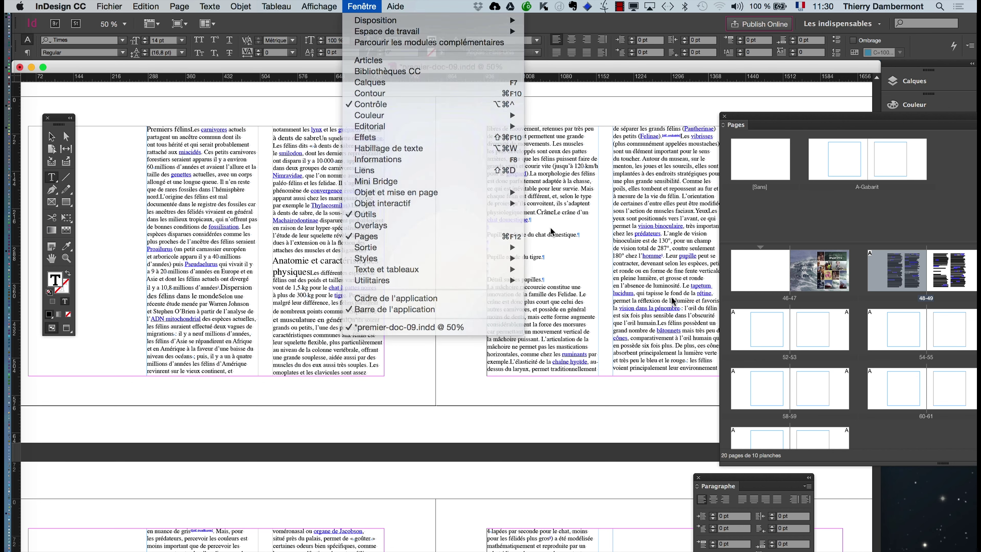
{"action": "key", "text": "shift+super+d"}
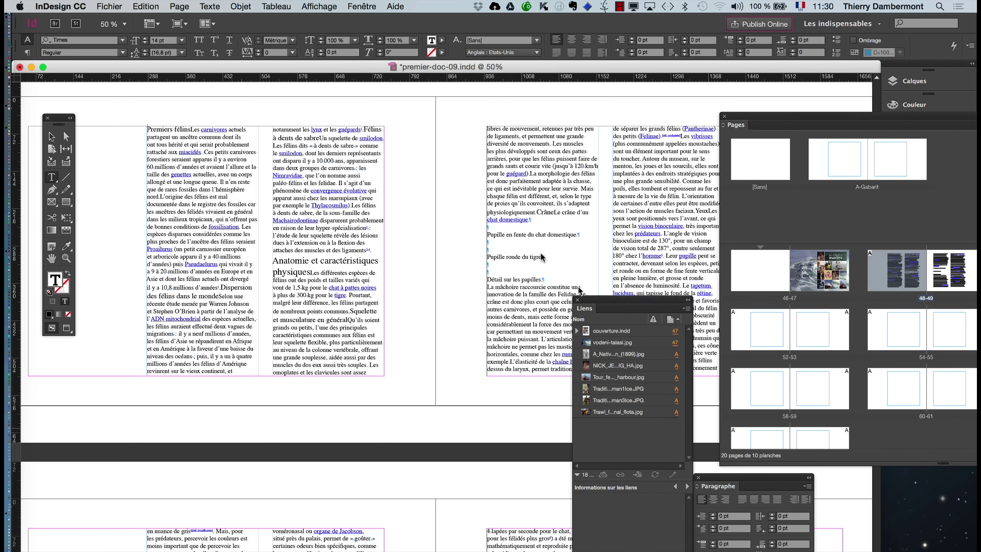
{"action": "left_click_drag", "start_coordinate": [584, 306], "coordinate": [437, 145]}
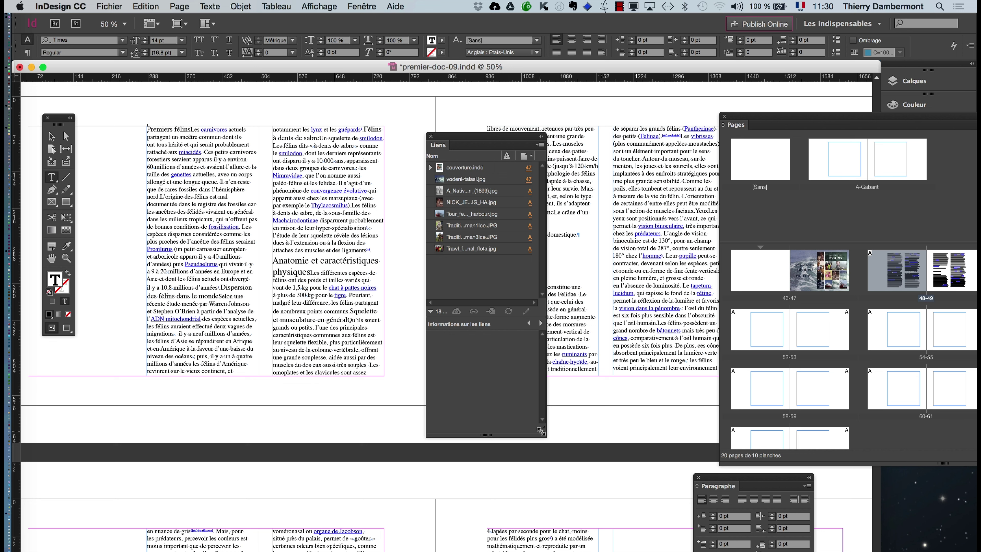
{"action": "left_click_drag", "start_coordinate": [540, 431], "coordinate": [650, 393]}
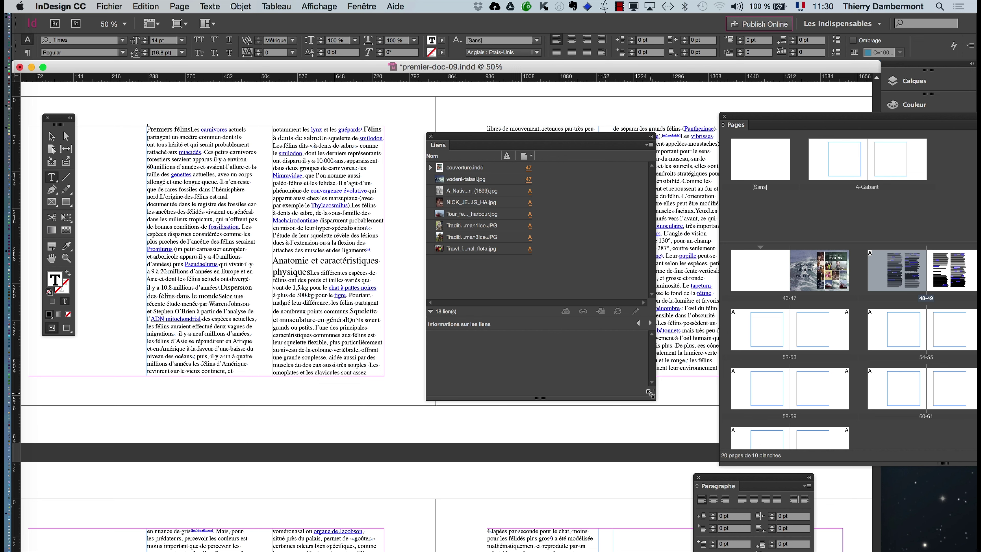
Undo the import of the felines text.
{"action": "left_click", "coordinate": [155, 7]}
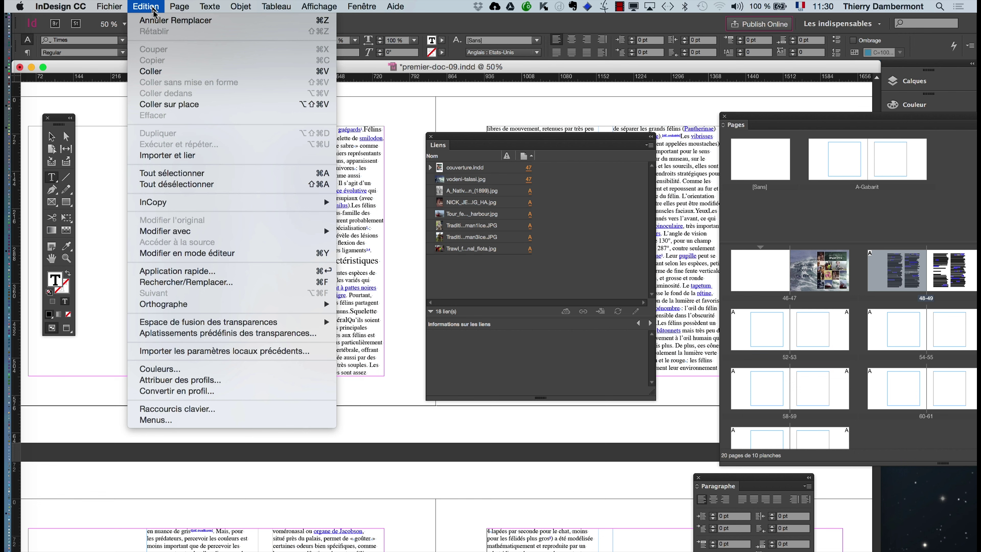
{"action": "left_click", "coordinate": [155, 20]}
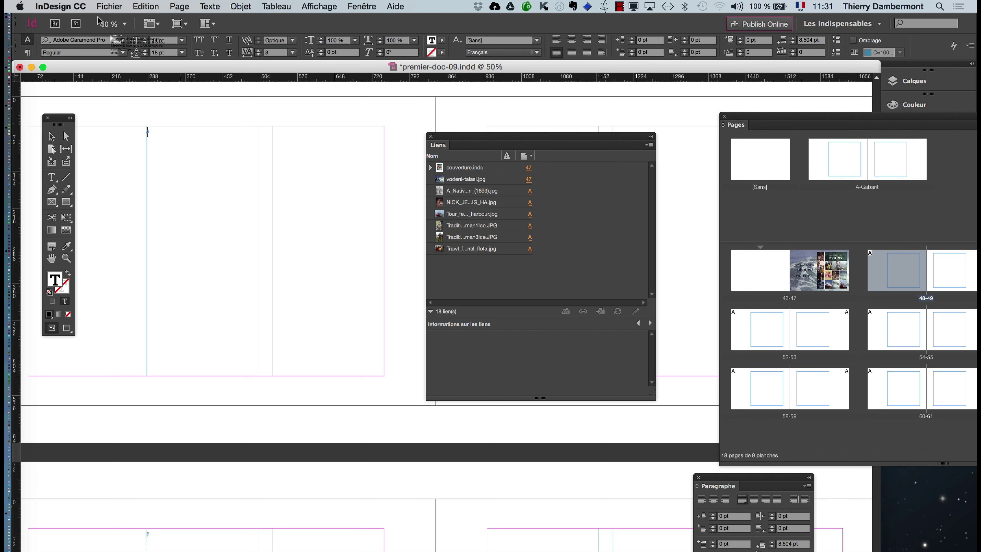
Enable the creation of links to imported text and spreadsheet files in the file handling (Gestion des fichiers) preferences.
{"action": "left_click", "coordinate": [84, 5]}
{"action": "mouse_move", "coordinate": [85, 38]}
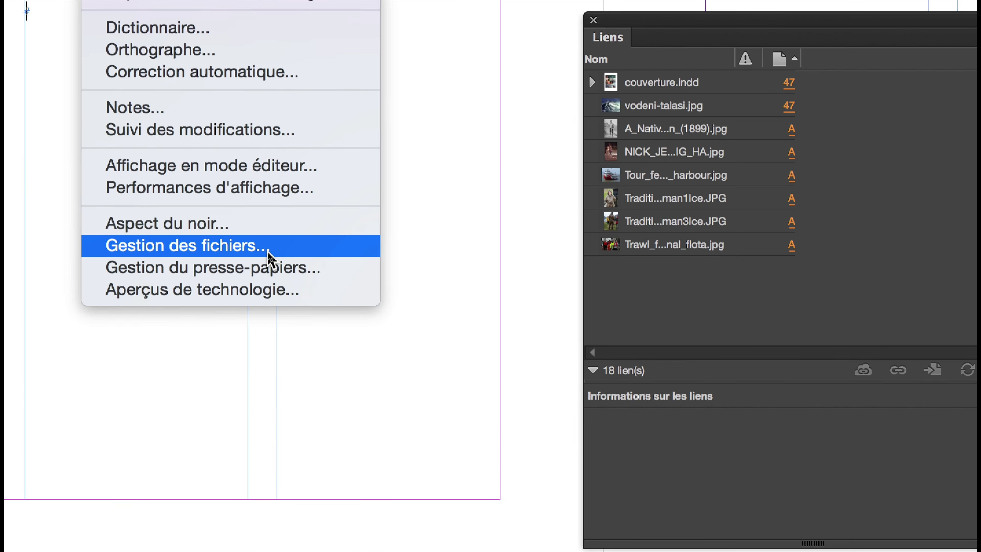
{"action": "key", "text": "super+k"}
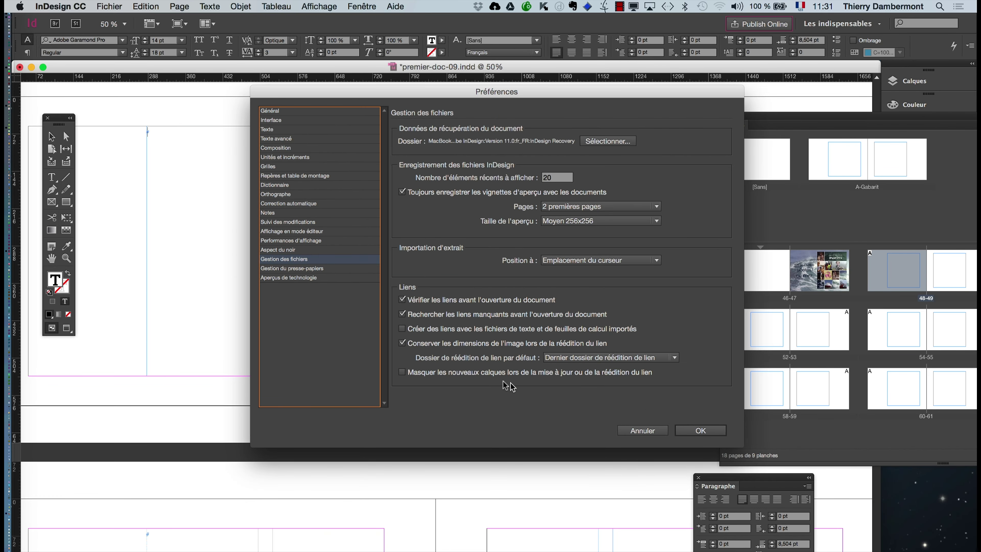
{"action": "key", "text": "alt"}
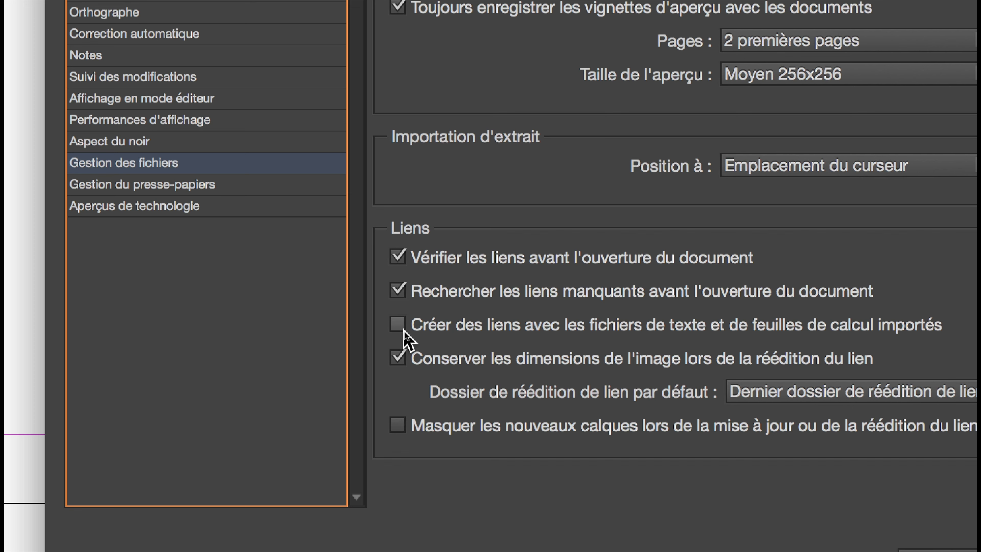
{"action": "left_click", "coordinate": [402, 328]}
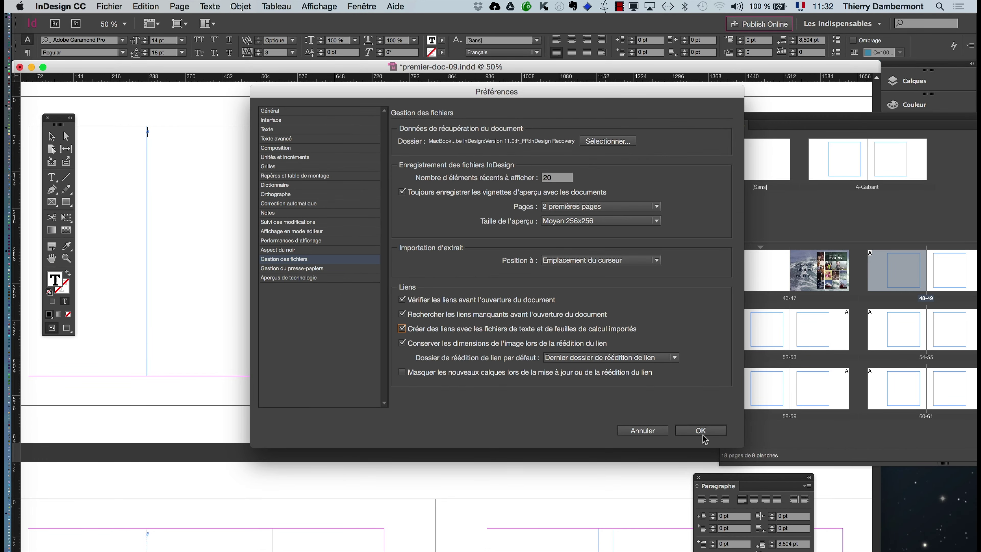
{"action": "left_click", "coordinate": [703, 437]}
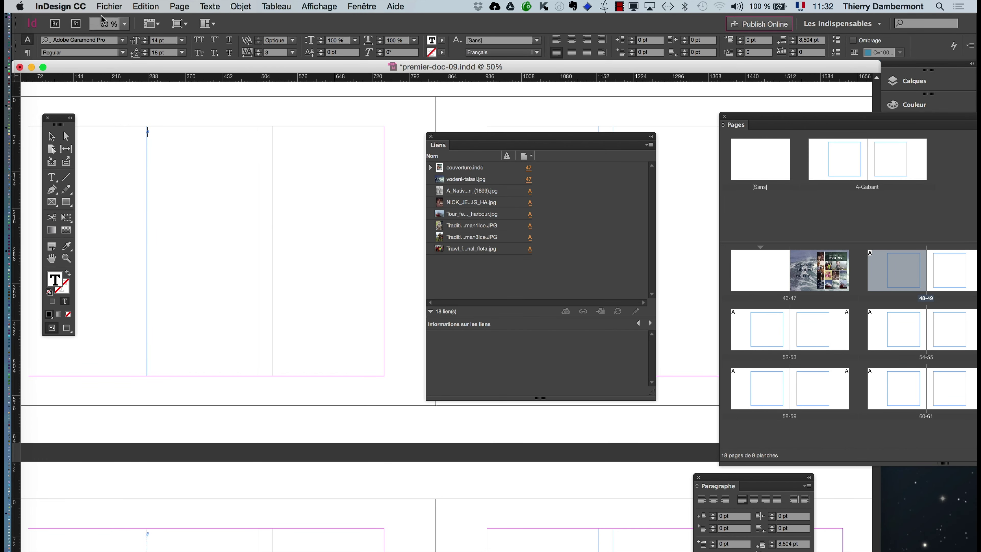
Import TXT.rtf from wikipedia-felins.rtfd and place it in the two-column text frame on page 48.
{"action": "left_click", "coordinate": [109, 6]}
{"action": "left_click", "coordinate": [158, 156]}
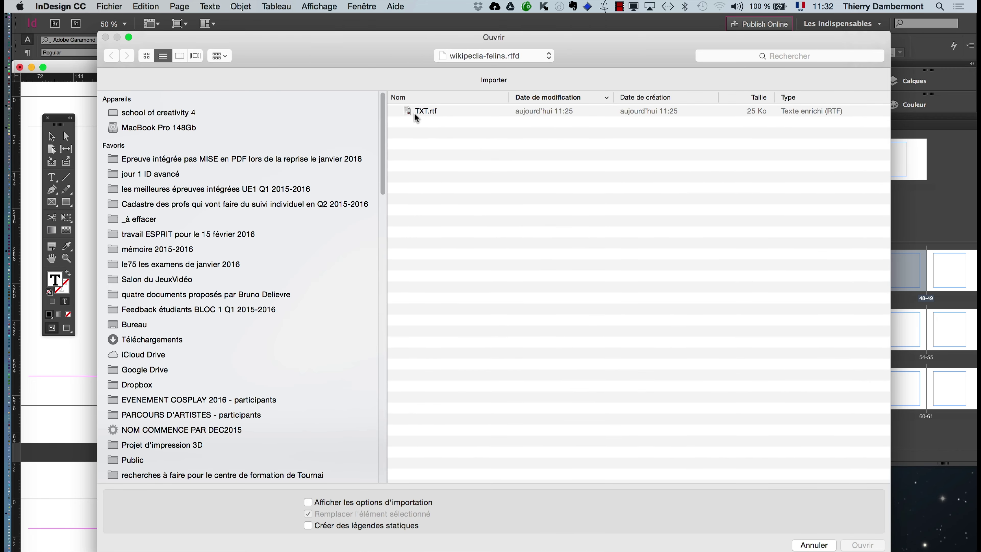
{"action": "left_click", "coordinate": [415, 113]}
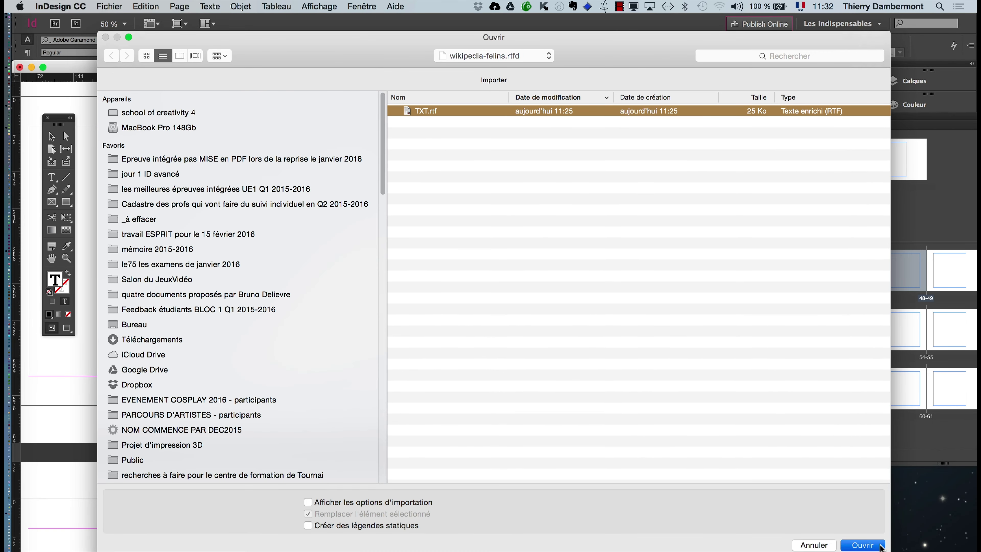
{"action": "left_click", "coordinate": [864, 544]}
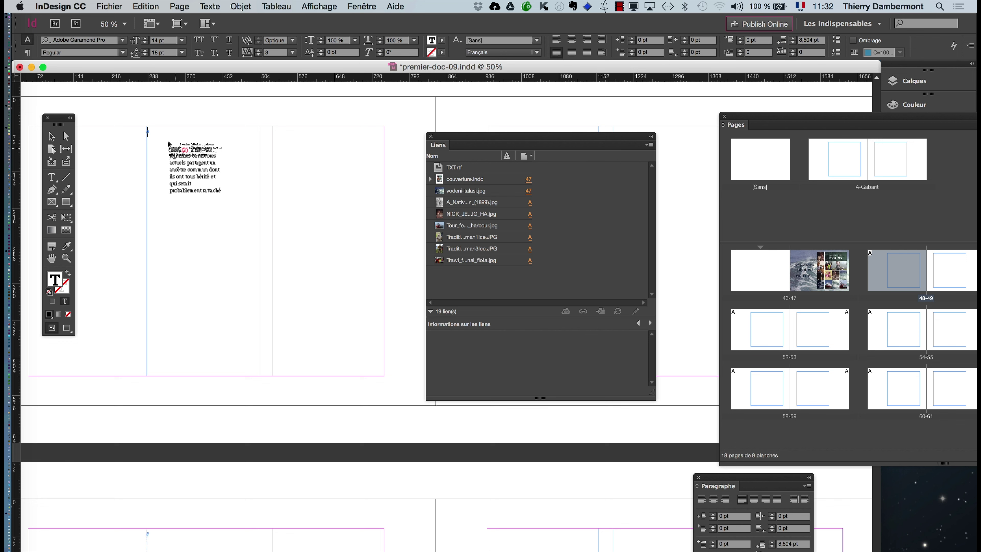
{"action": "left_click", "coordinate": [166, 140]}
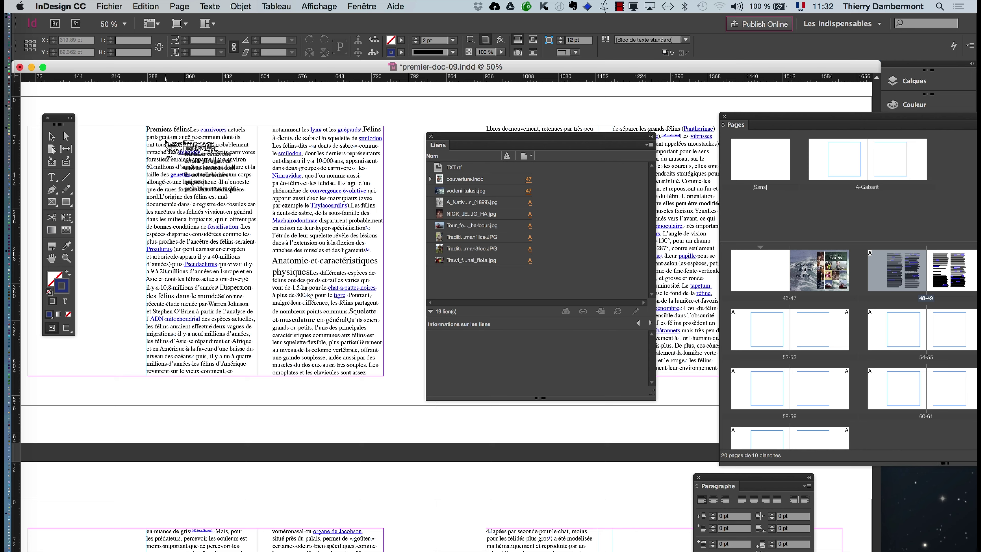
Switch to the Selection tool and move the Liens panel lower over the 48-49 spread.
{"action": "left_click_drag", "start_coordinate": [459, 142], "coordinate": [437, 186]}
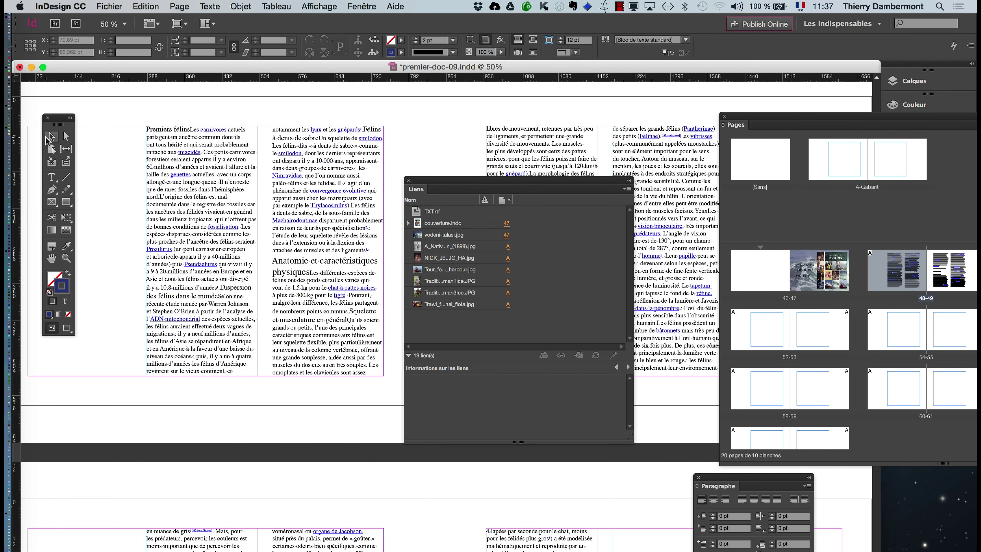
{"action": "left_click", "coordinate": [51, 136]}
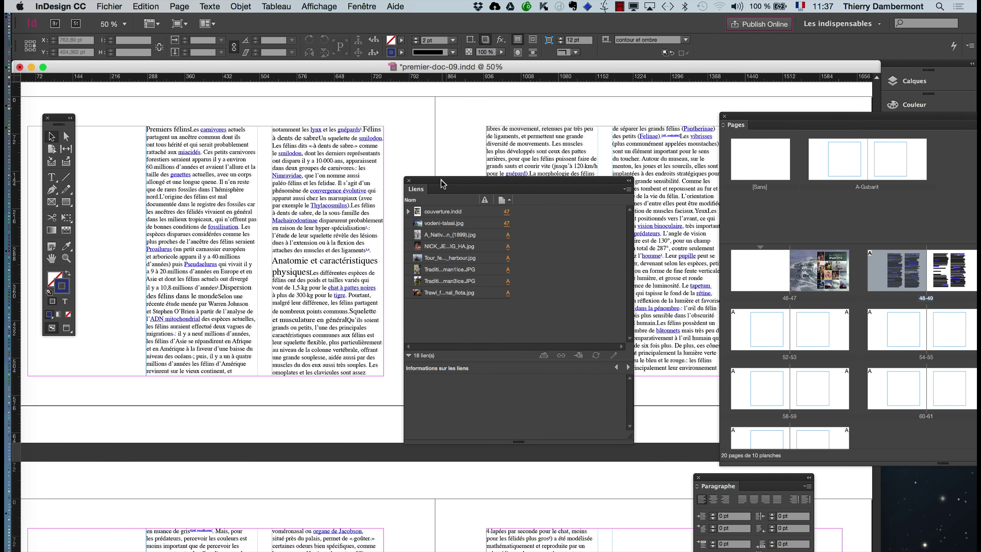
{"action": "left_click_drag", "start_coordinate": [442, 193], "coordinate": [445, 217]}
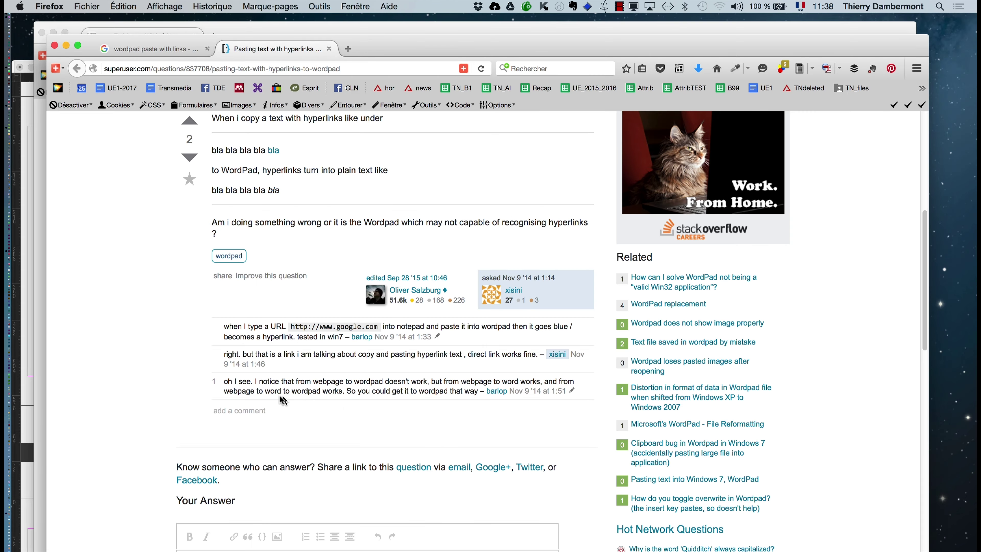
Read the Super User question "Pasting text with hyperlinks to WordPad" in Firefox.
{"action": "scroll", "coordinate": [266, 294], "scroll_direction": "up", "scroll_amount": 5}
{"action": "scroll", "coordinate": [256, 236], "scroll_direction": "up", "scroll_amount": 5}
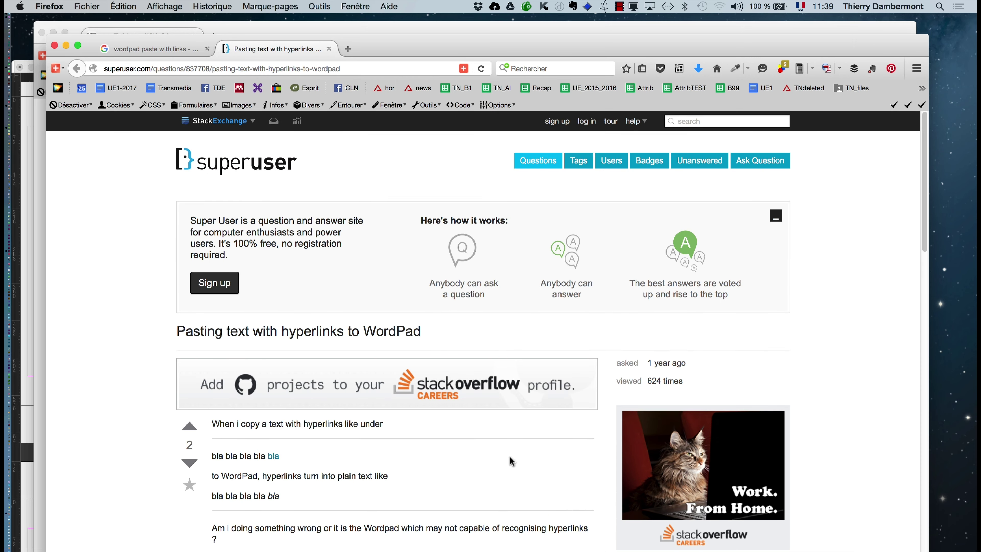
{"action": "scroll", "coordinate": [508, 459], "scroll_direction": "down", "scroll_amount": 3}
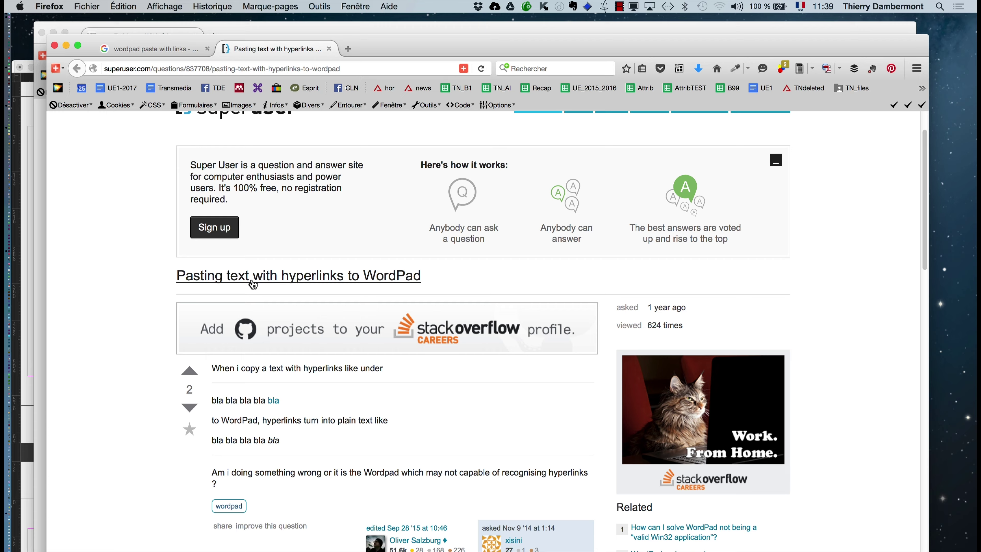
{"action": "scroll", "coordinate": [256, 286], "scroll_direction": "down", "scroll_amount": 5}
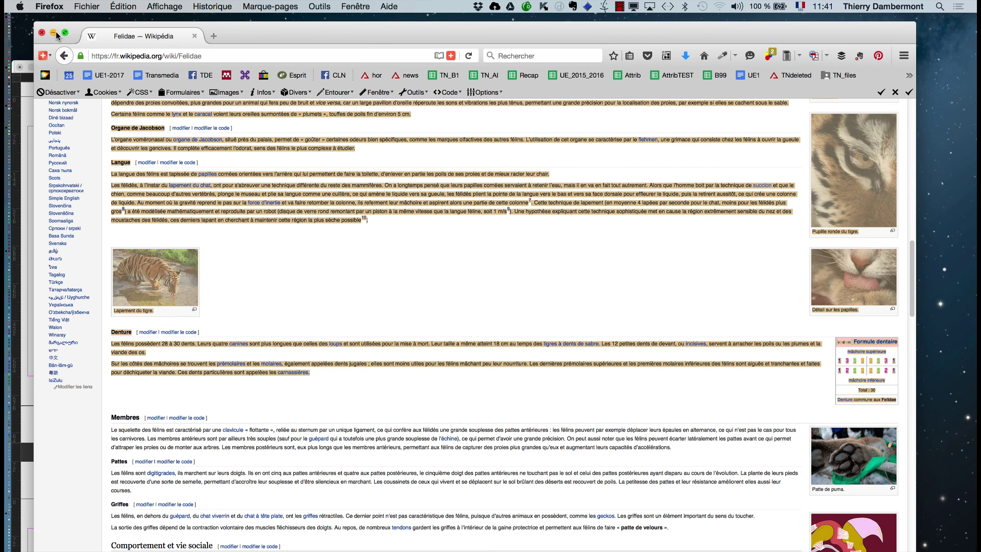
Minimize the Felidae Wikipedia window, return to premier-doc-09.indd in InDesign, and move the Liens panel higher over the spread.
{"action": "left_click", "coordinate": [54, 33]}
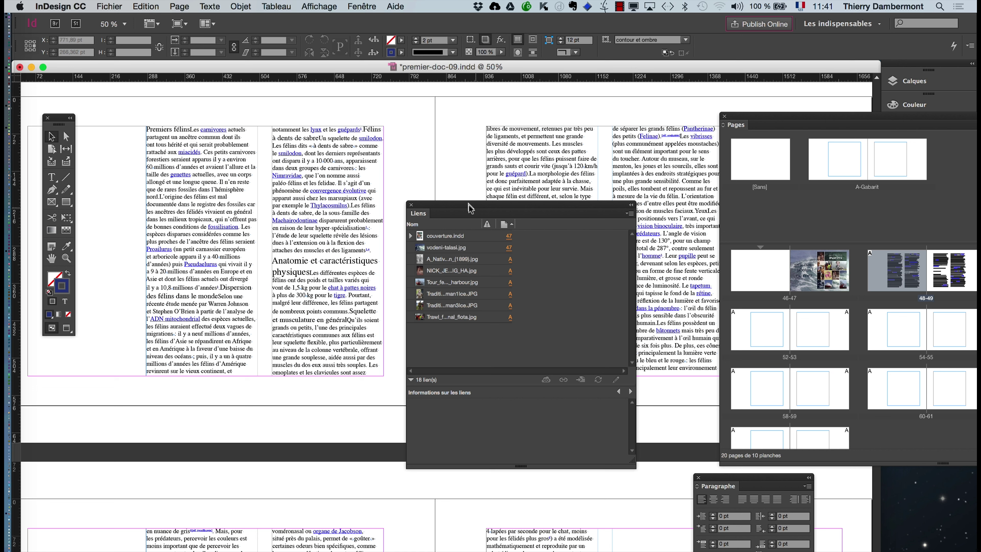
{"action": "left_click_drag", "start_coordinate": [470, 208], "coordinate": [478, 116]}
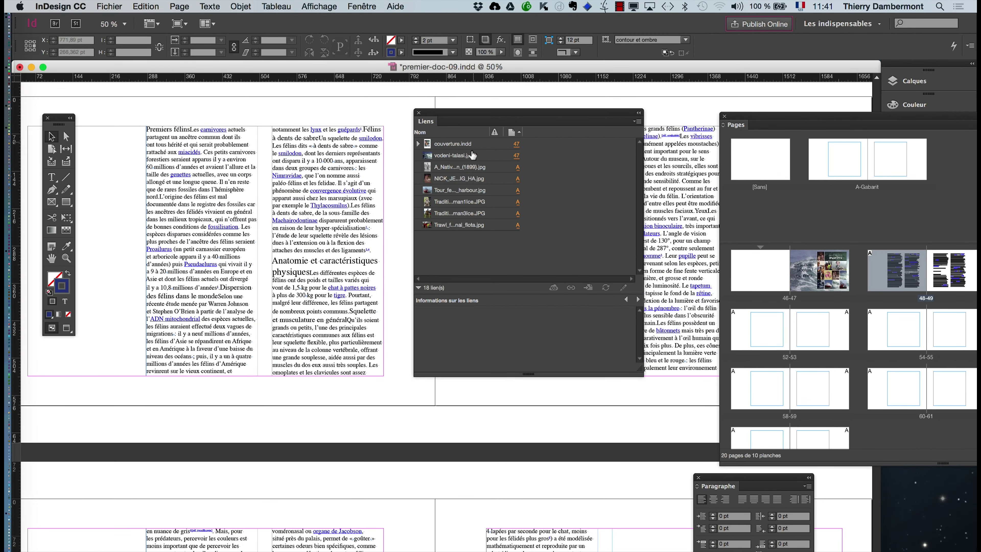
Move the Liens panel lower over the spread and inspect the files nested under couverture.indd.
{"action": "left_click_drag", "start_coordinate": [466, 117], "coordinate": [462, 159]}
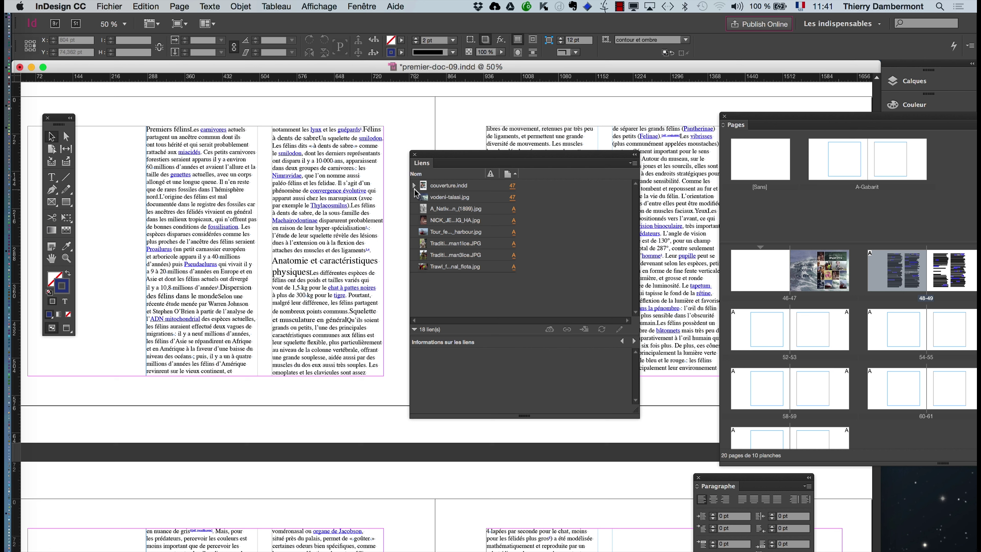
{"action": "left_click", "coordinate": [414, 187]}
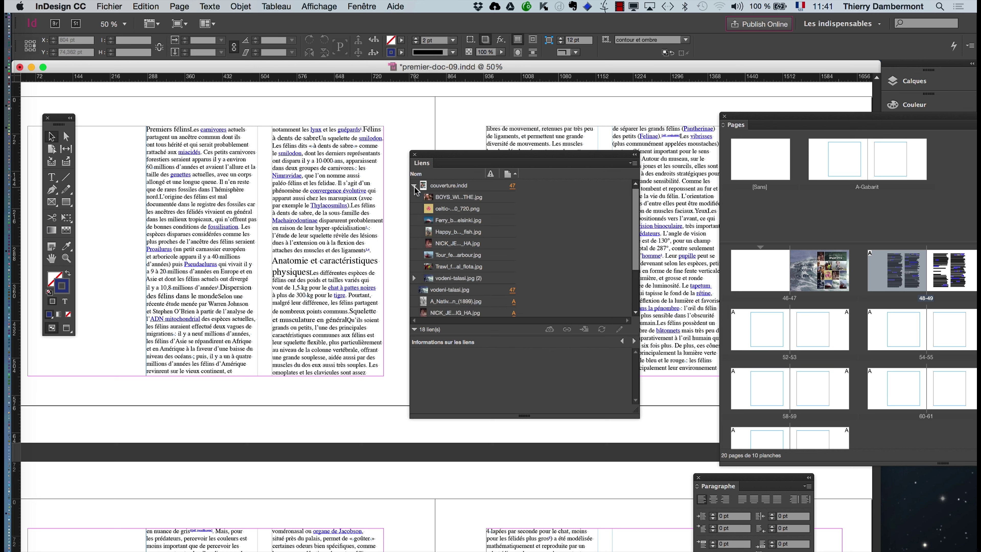
{"action": "left_click", "coordinate": [414, 186]}
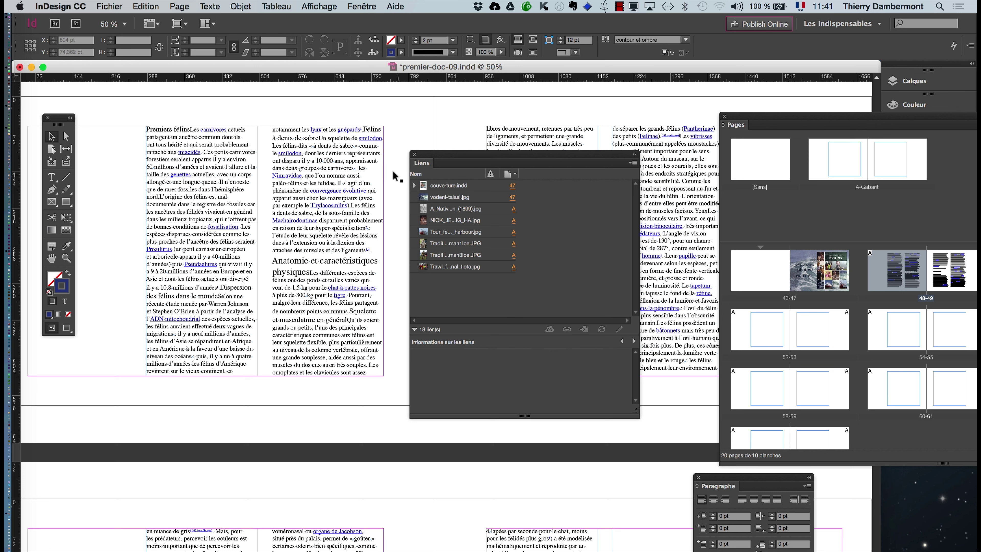
Check the page 48 text against the links list by selecting its frame and placing the text cursor in it.
{"action": "left_click", "coordinate": [211, 175]}
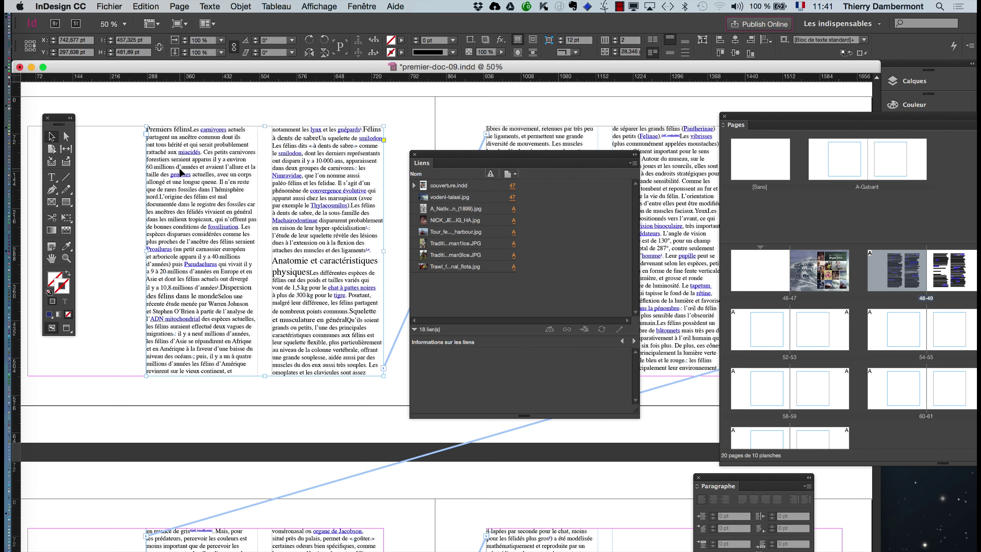
{"action": "key", "text": "super+z"}
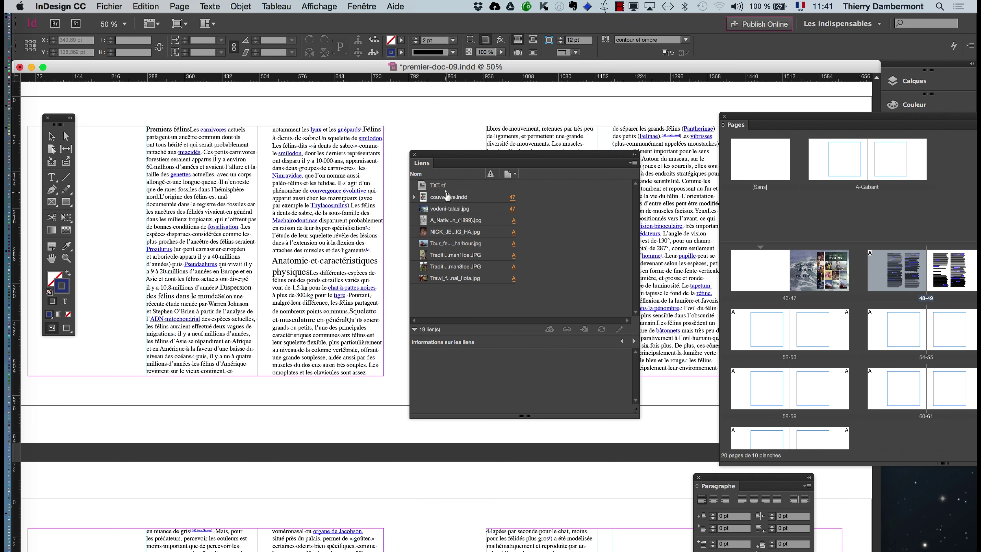
{"action": "key", "text": "Escape"}
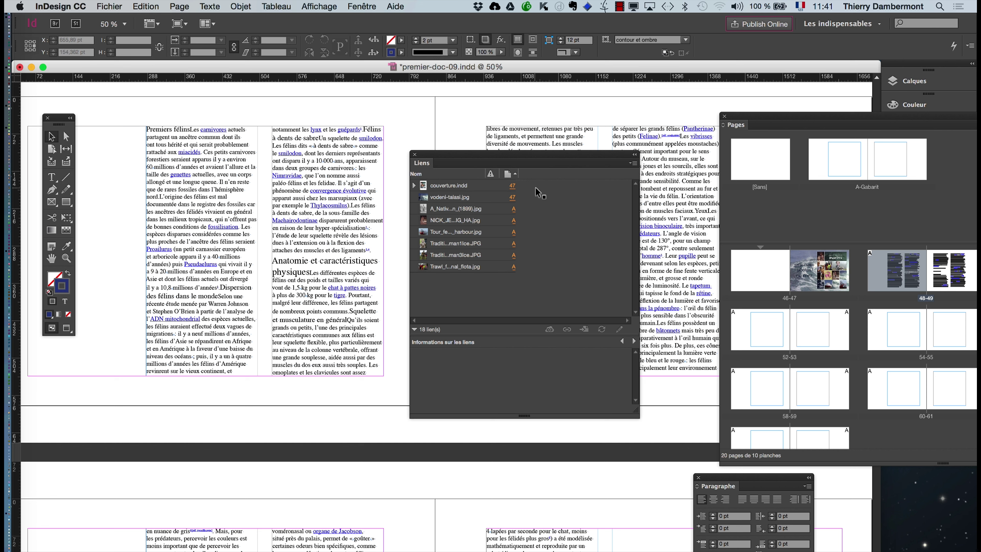
{"action": "left_click", "coordinate": [208, 178]}
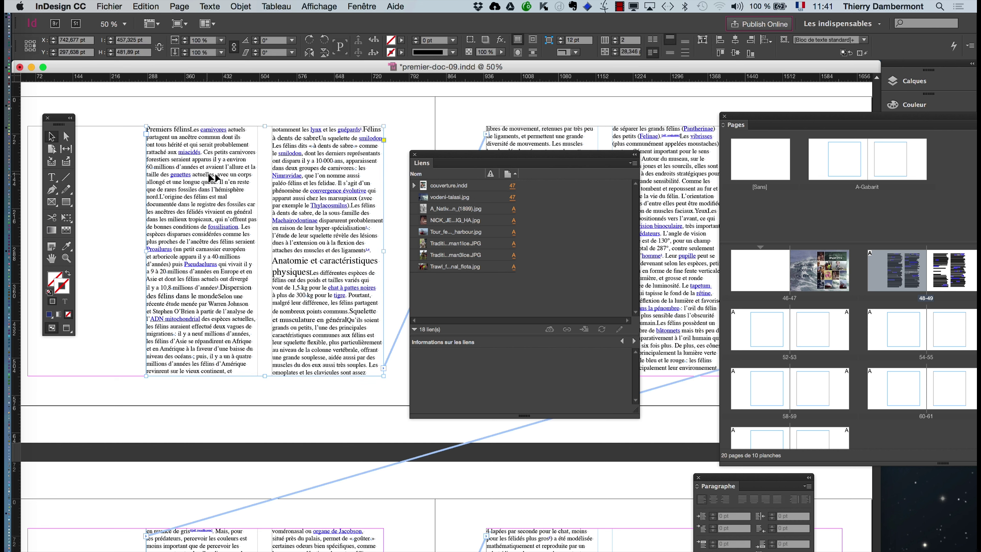
{"action": "left_click", "coordinate": [51, 176]}
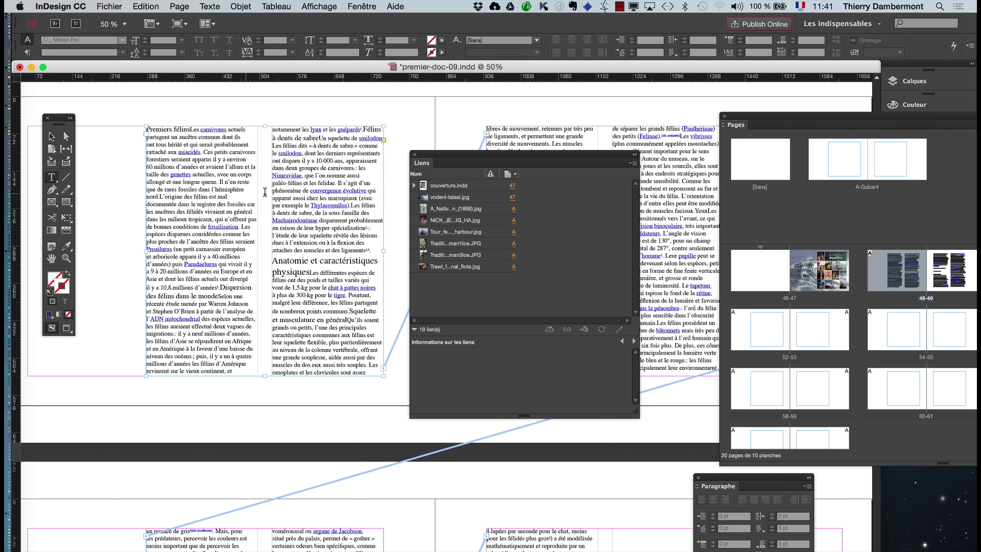
{"action": "left_click", "coordinate": [317, 175]}
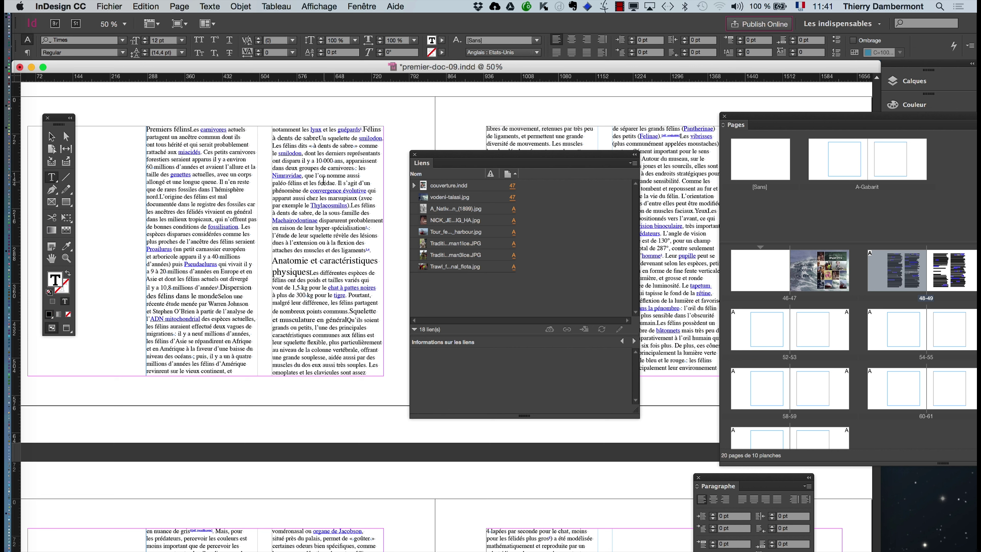
{"action": "left_click", "coordinate": [50, 136]}
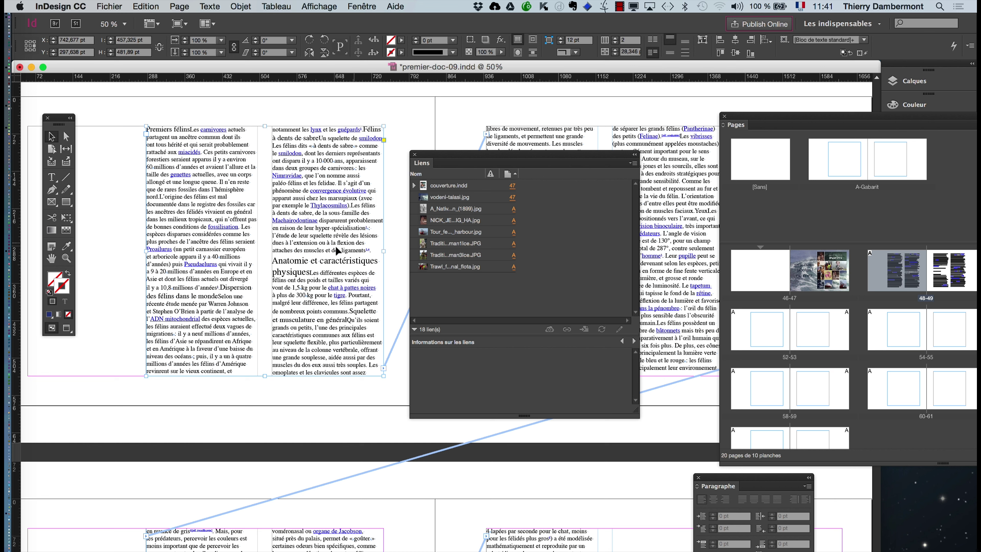
{"action": "double_click", "coordinate": [166, 204]}
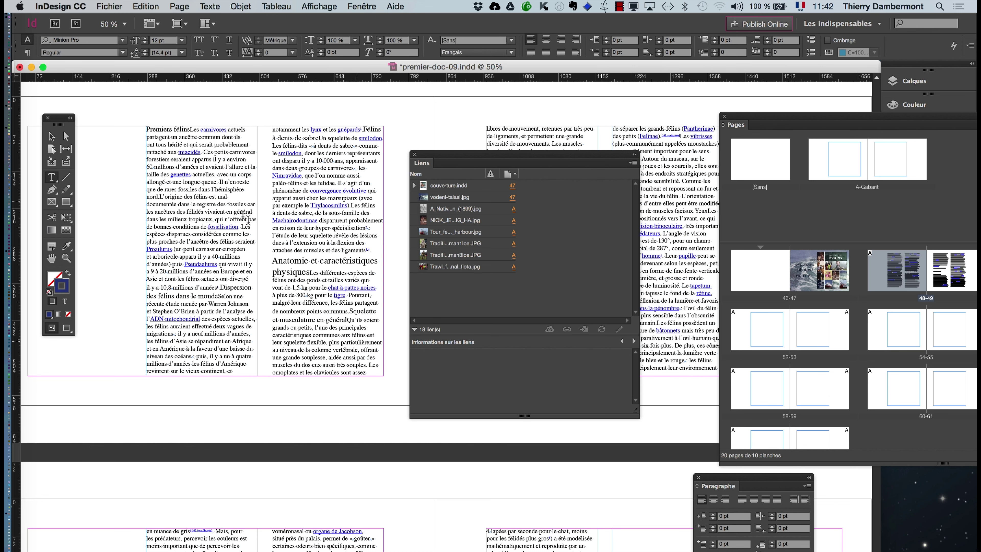
{"action": "left_click", "coordinate": [227, 204]}
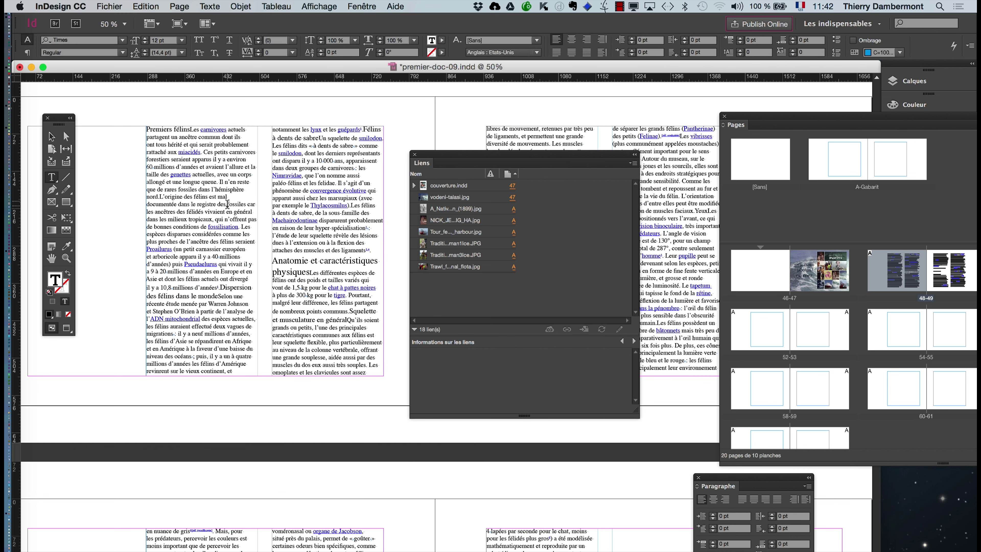
Undo the text placement on the 48-49 spread and place the text cursor in the empty page 48 frame.
{"action": "left_click", "coordinate": [136, 6]}
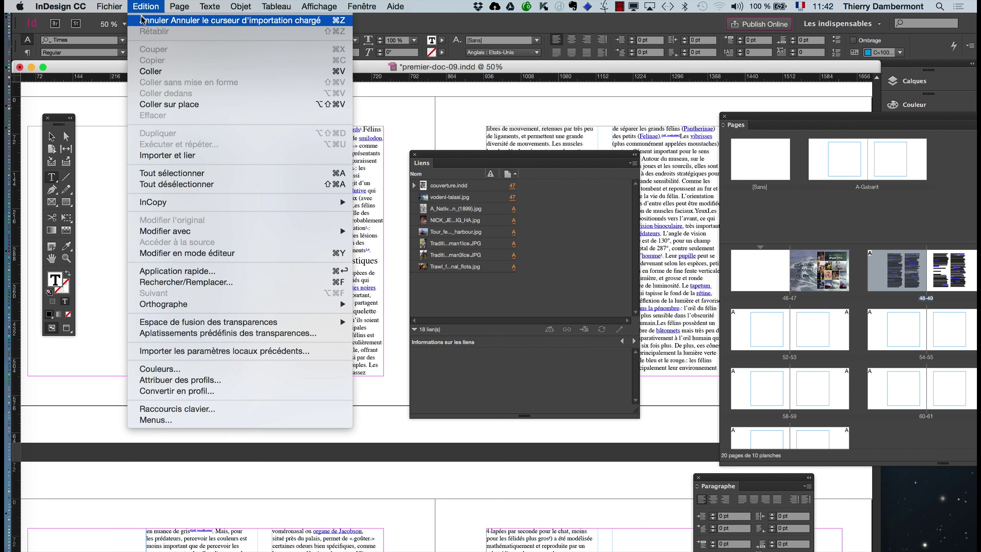
{"action": "left_click", "coordinate": [143, 19]}
{"action": "left_click", "coordinate": [146, 6]}
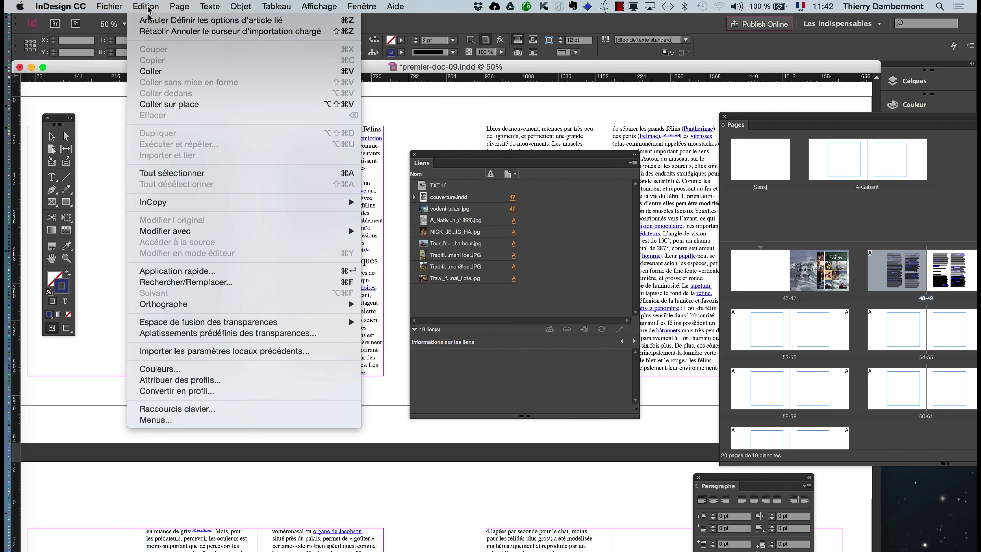
{"action": "left_click", "coordinate": [149, 23]}
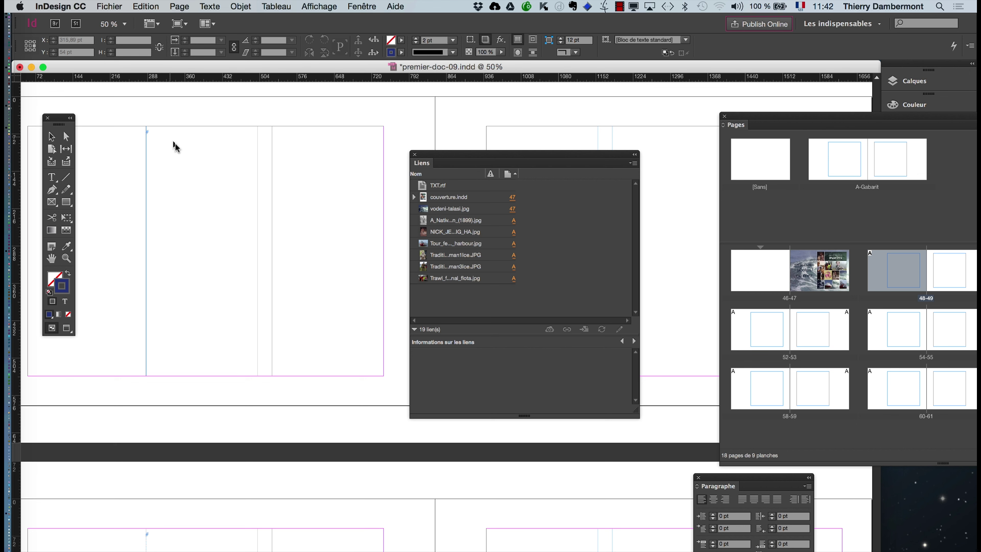
{"action": "left_click", "coordinate": [51, 177]}
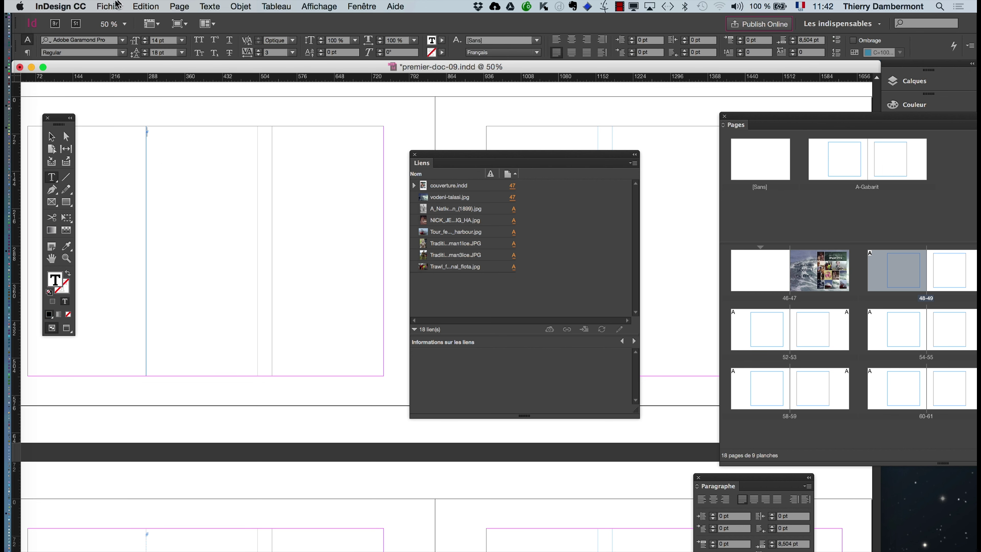
Check the option that creates links to imported text and spreadsheet files in the Gestion des fichiers preferences.
{"action": "left_click", "coordinate": [109, 6]}
{"action": "mouse_move", "coordinate": [72, 6]}
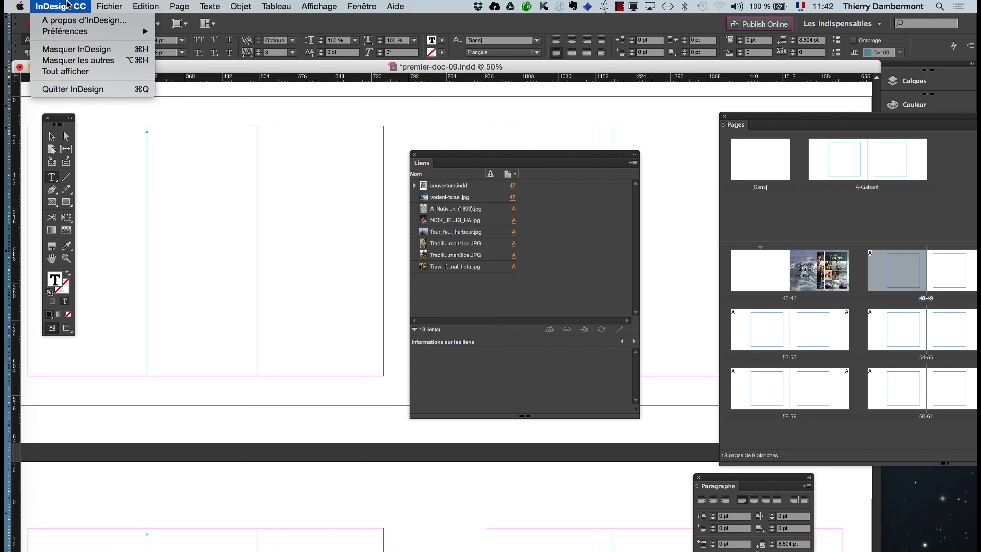
{"action": "mouse_move", "coordinate": [79, 32]}
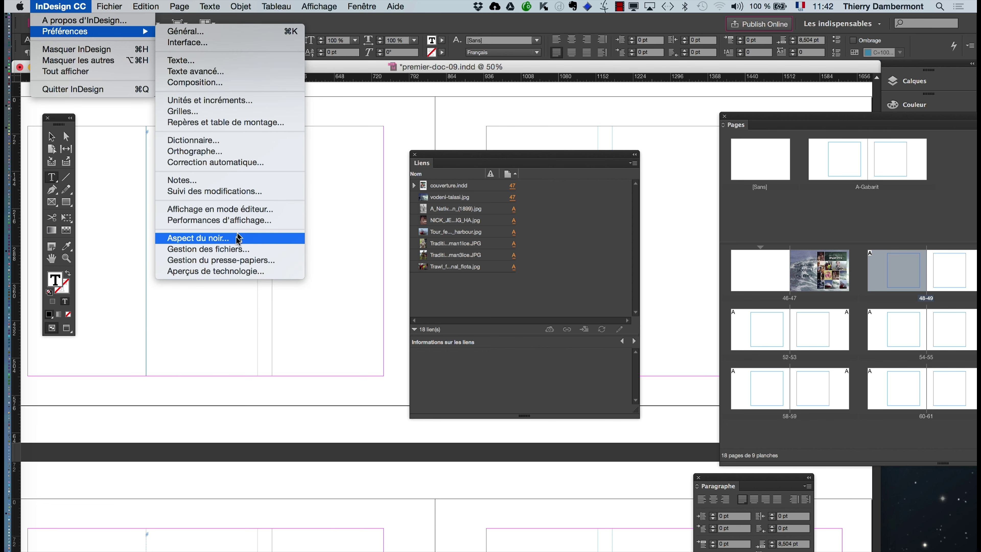
{"action": "left_click", "coordinate": [236, 249]}
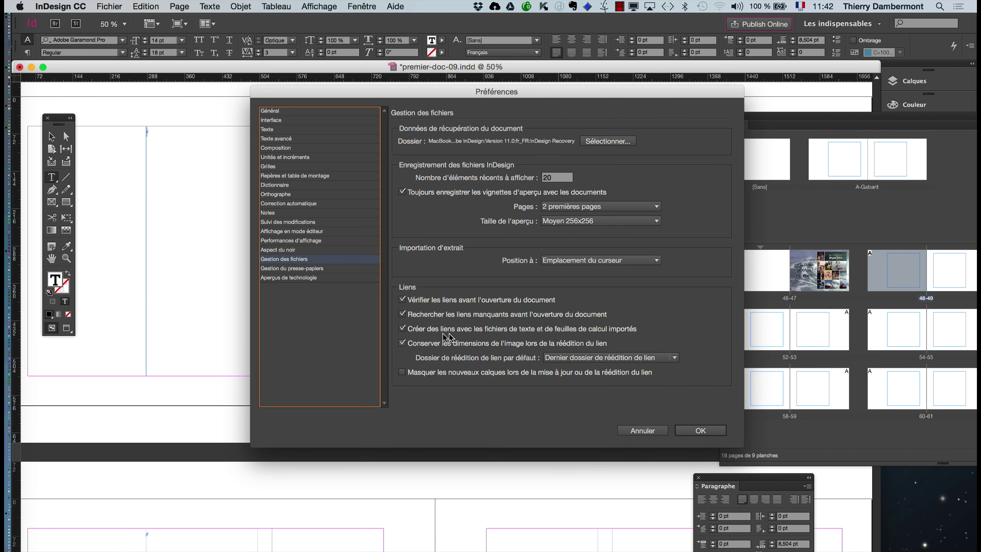
{"action": "key", "text": "alt"}
{"action": "left_click", "coordinate": [859, 526]}
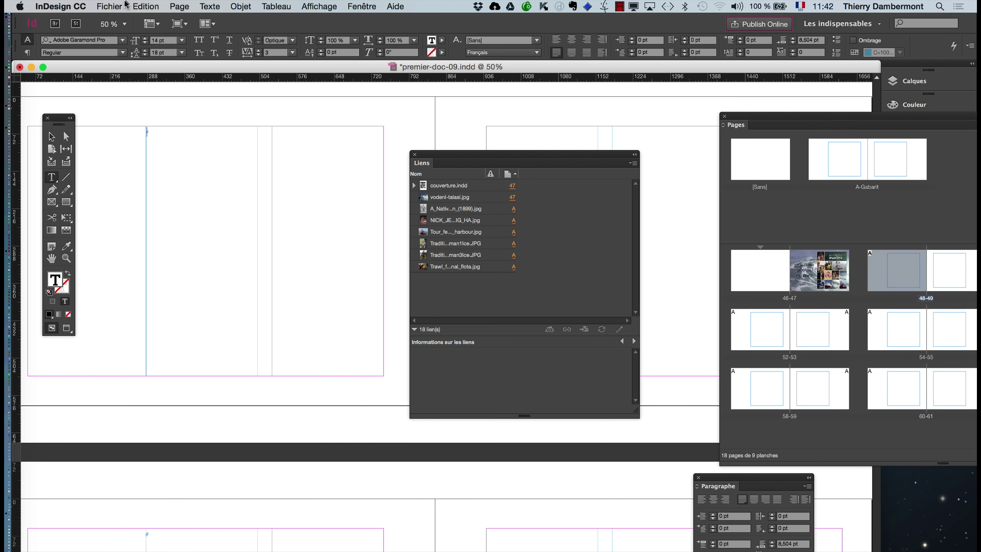
Import TXT.rtf from wikipedia-felins.rtfd into the page 48 text frame and move the Liens panel lower over the spread.
{"action": "left_click", "coordinate": [118, 6]}
{"action": "left_click", "coordinate": [150, 157]}
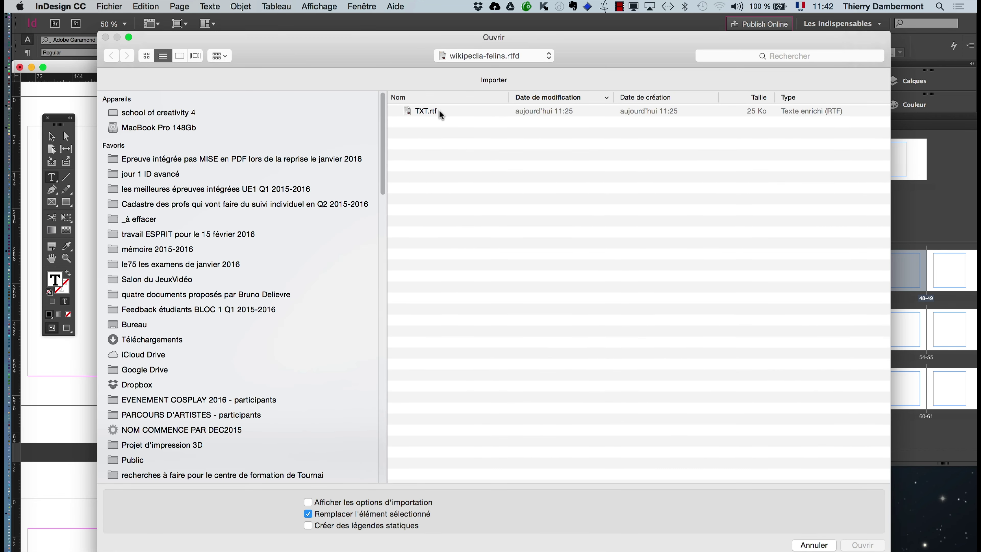
{"action": "left_click", "coordinate": [439, 111]}
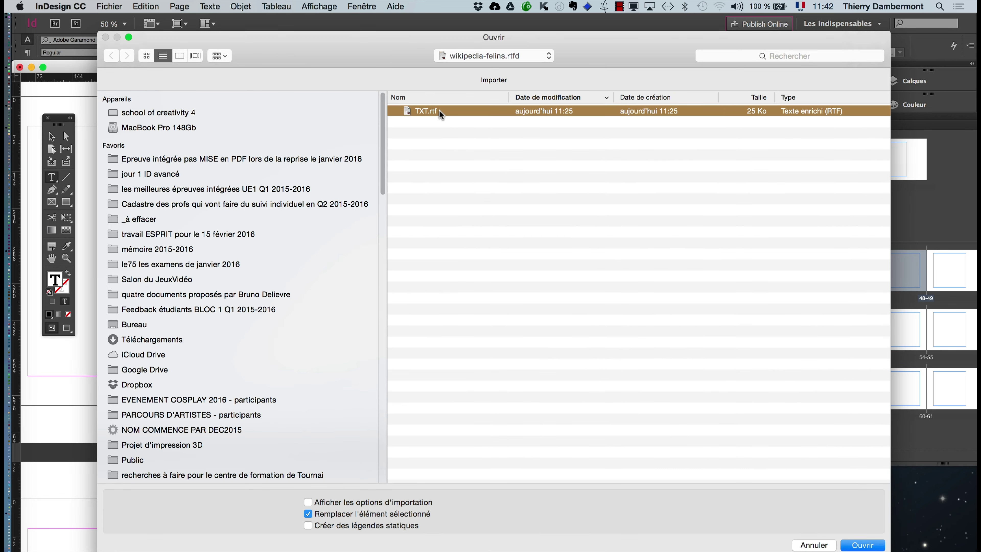
{"action": "left_click", "coordinate": [853, 545]}
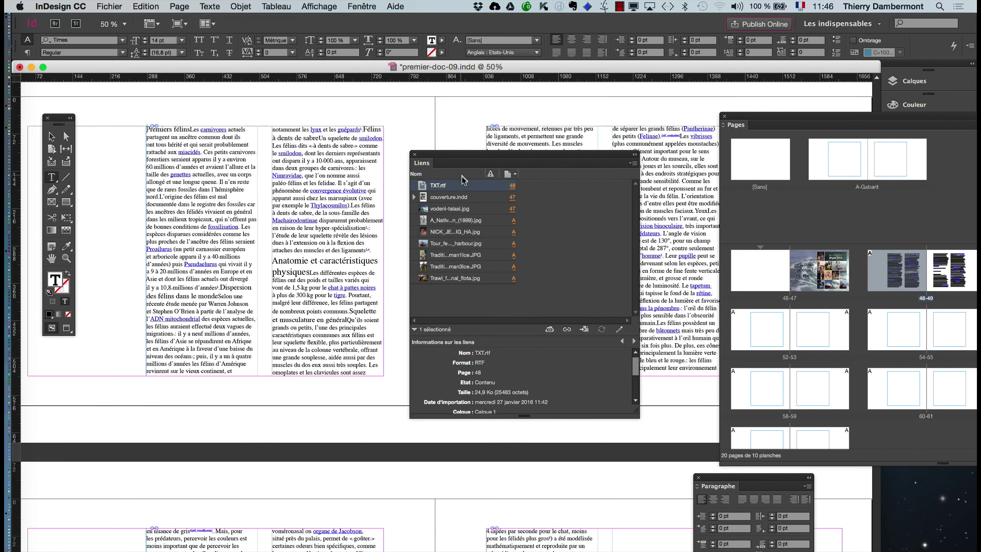
{"action": "left_click_drag", "start_coordinate": [450, 158], "coordinate": [473, 122]}
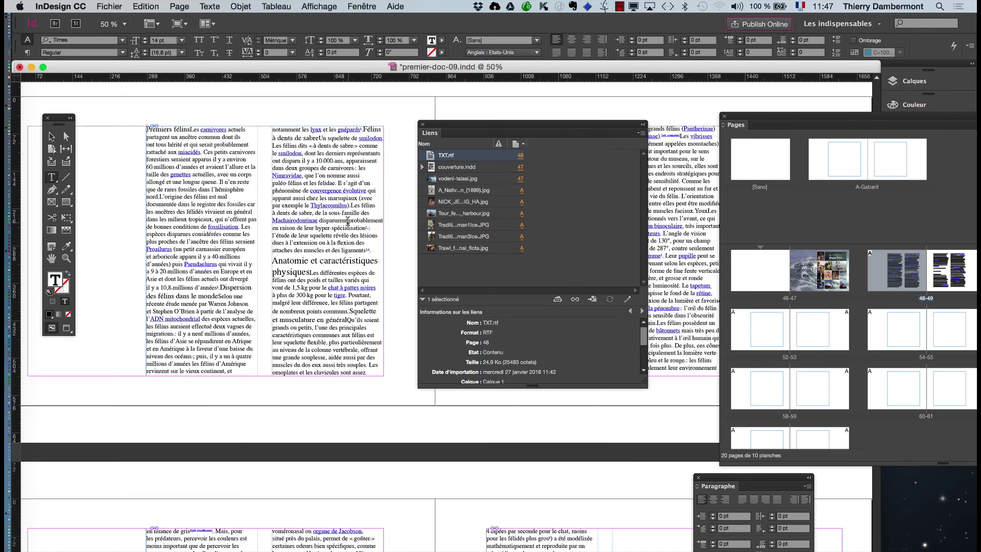
{"action": "left_click_drag", "start_coordinate": [462, 133], "coordinate": [448, 208]}
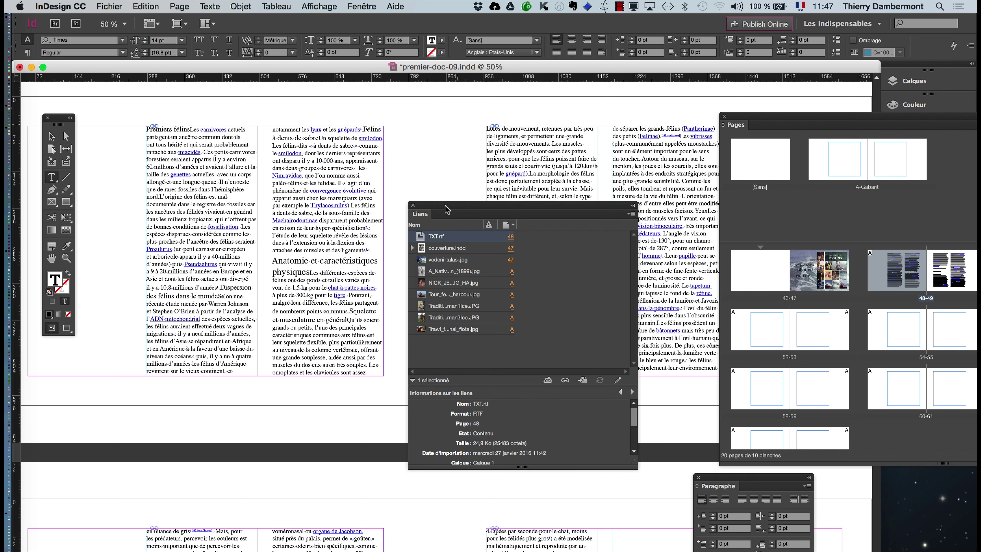
Save the document as premier-doc-10.indd in the jour 1 ID avancé folder and move the Liens panel over the Pages panel.
{"action": "left_click", "coordinate": [116, 6]}
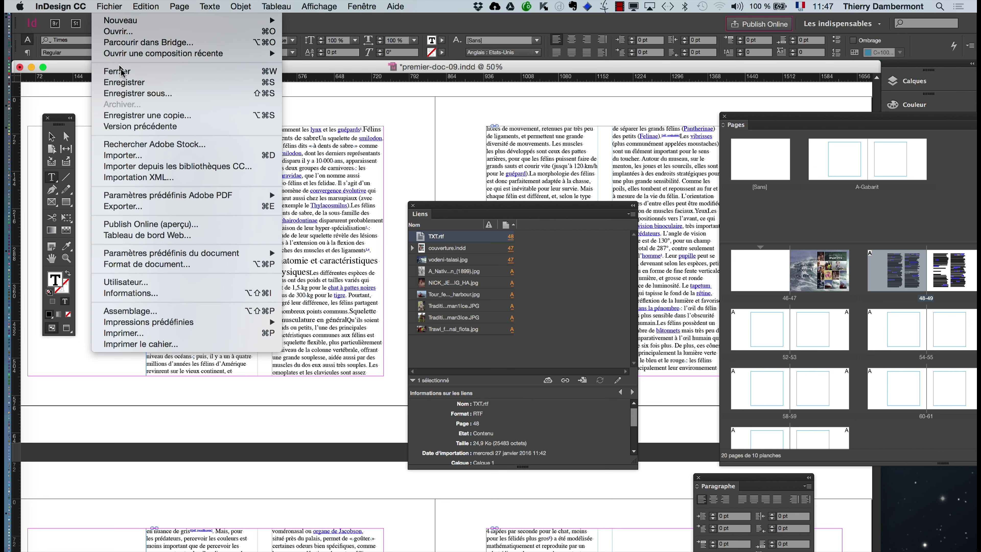
{"action": "left_click", "coordinate": [133, 96]}
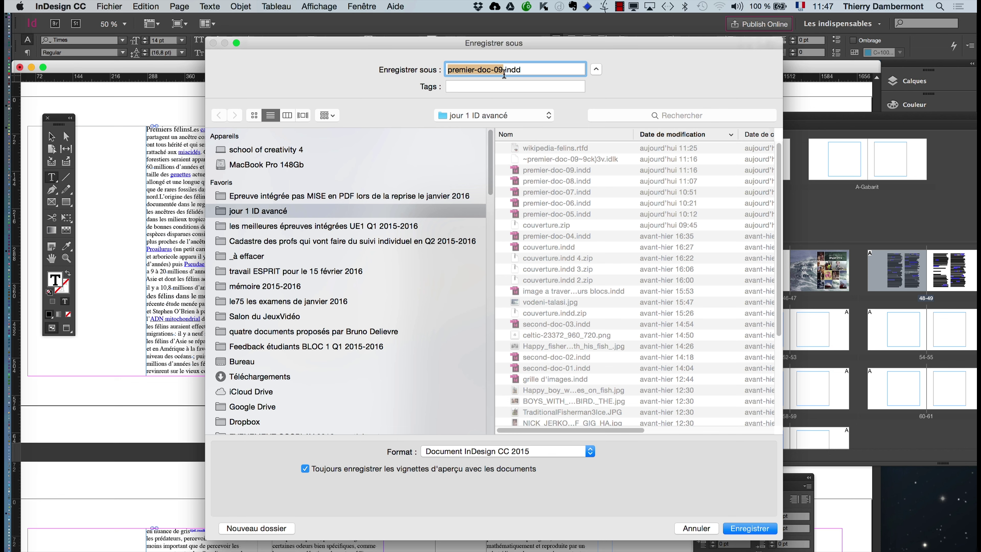
{"action": "left_click", "coordinate": [502, 70]}
{"action": "key", "text": "BackSpace"}
{"action": "key", "text": "BackSpace"}
{"action": "type", "text": "10"}
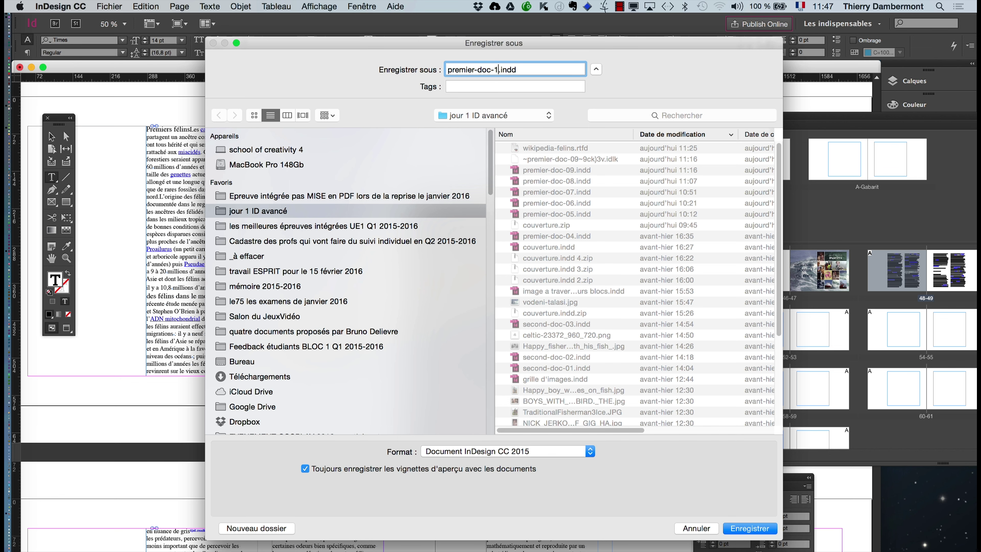
{"action": "left_click", "coordinate": [761, 530]}
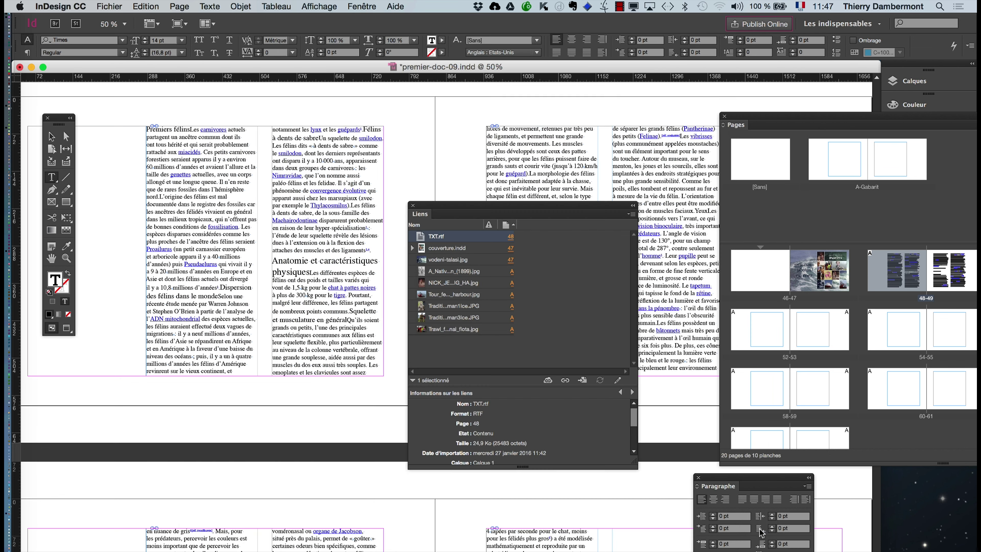
{"action": "left_click_drag", "start_coordinate": [424, 208], "coordinate": [658, 105]}
Create a new one-page A4 print document in portrait orientation with facing pages and 12.7 mm margins.
{"action": "left_click", "coordinate": [113, 6]}
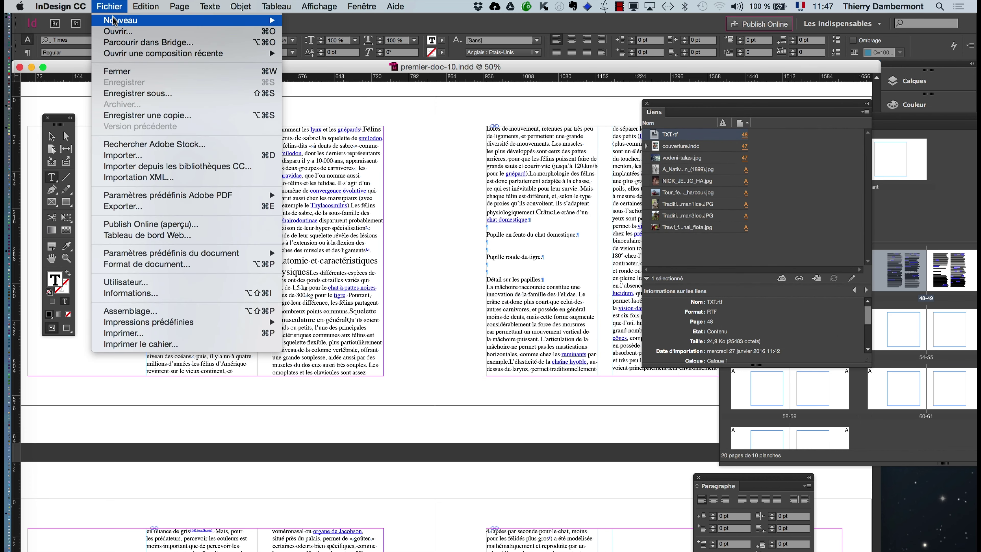
{"action": "mouse_move", "coordinate": [116, 21]}
{"action": "left_click", "coordinate": [401, 67]}
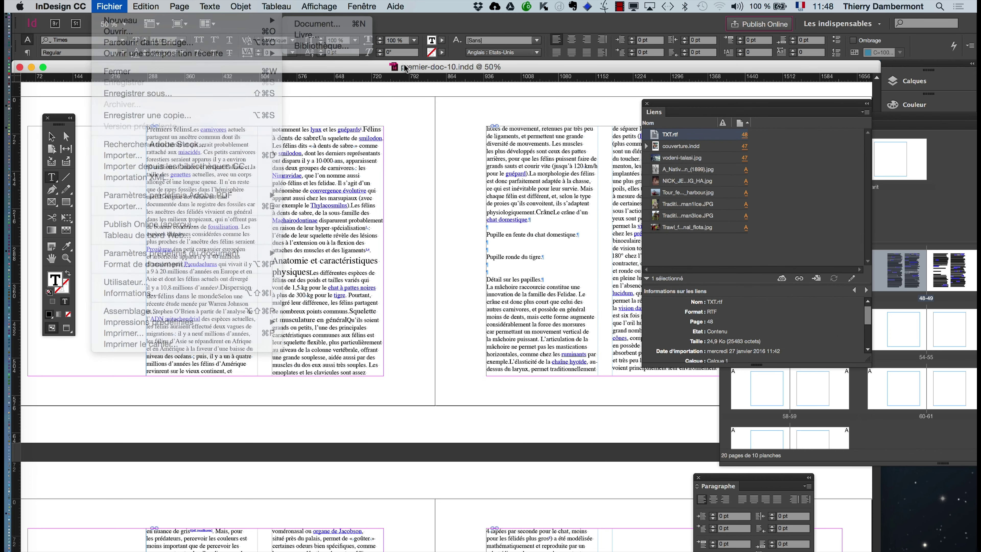
{"action": "left_click", "coordinate": [116, 6]}
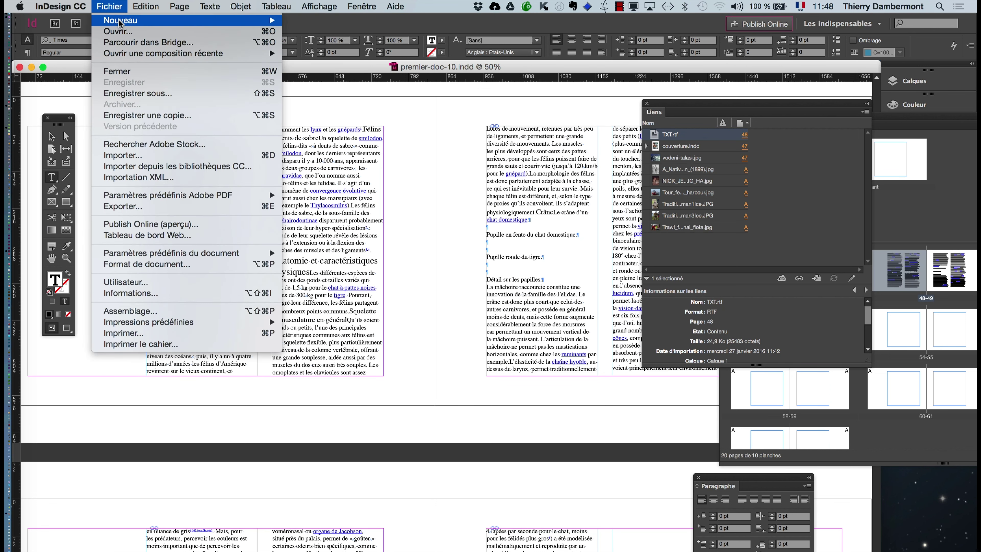
{"action": "mouse_move", "coordinate": [173, 24]}
{"action": "left_click", "coordinate": [308, 24]}
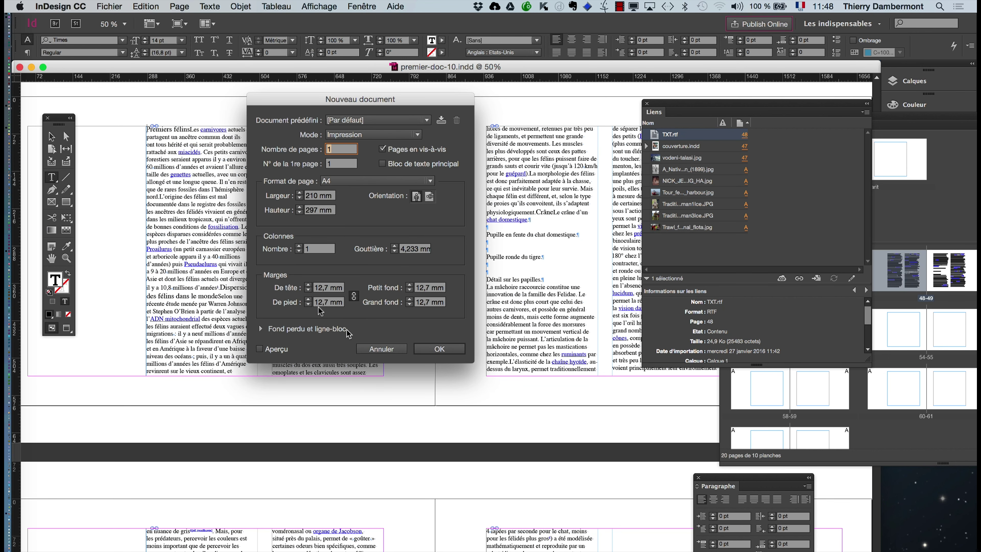
{"action": "left_click", "coordinate": [417, 198]}
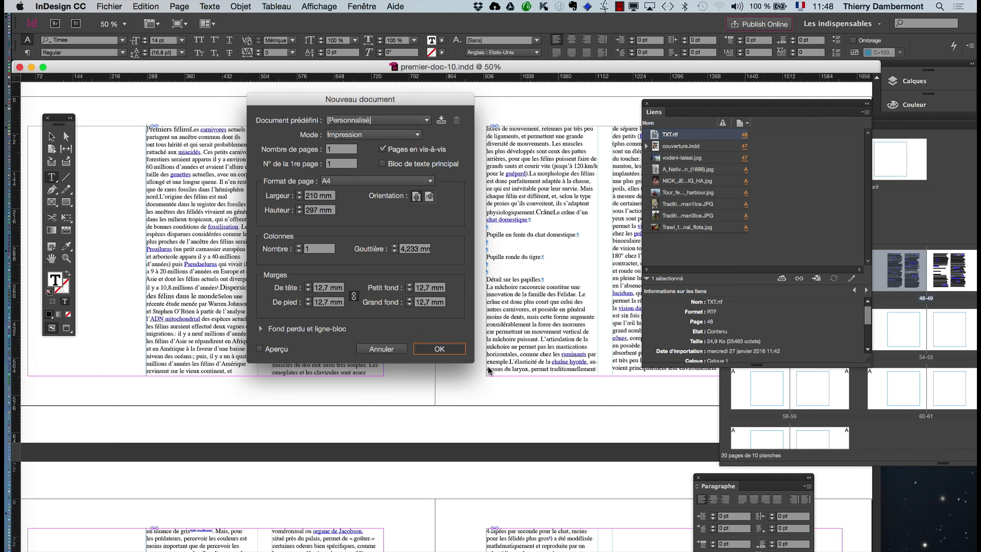
{"action": "key", "text": "Return"}
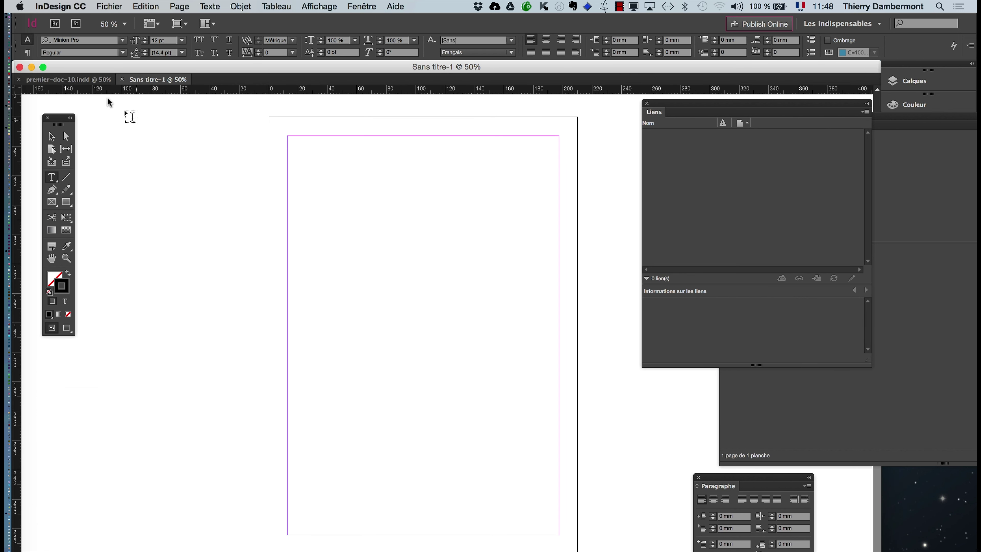
Review the threaded text spreads of premier-doc-10.indd at 12.5% zoom and return to the blank Sans titre-1 document.
{"action": "left_click", "coordinate": [96, 80]}
{"action": "key", "text": "super+minus"}
{"action": "key", "text": "super+minus"}
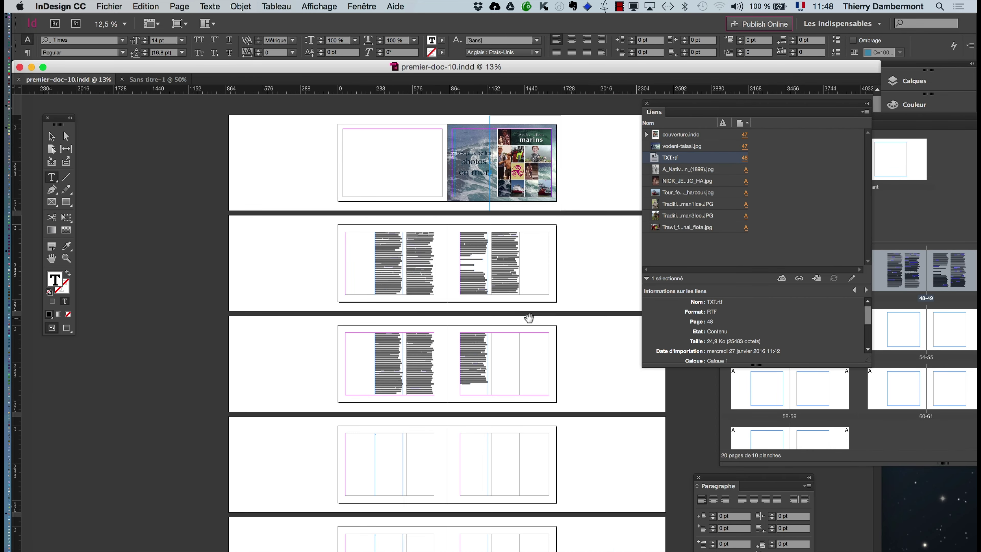
{"action": "left_click", "coordinate": [173, 80]}
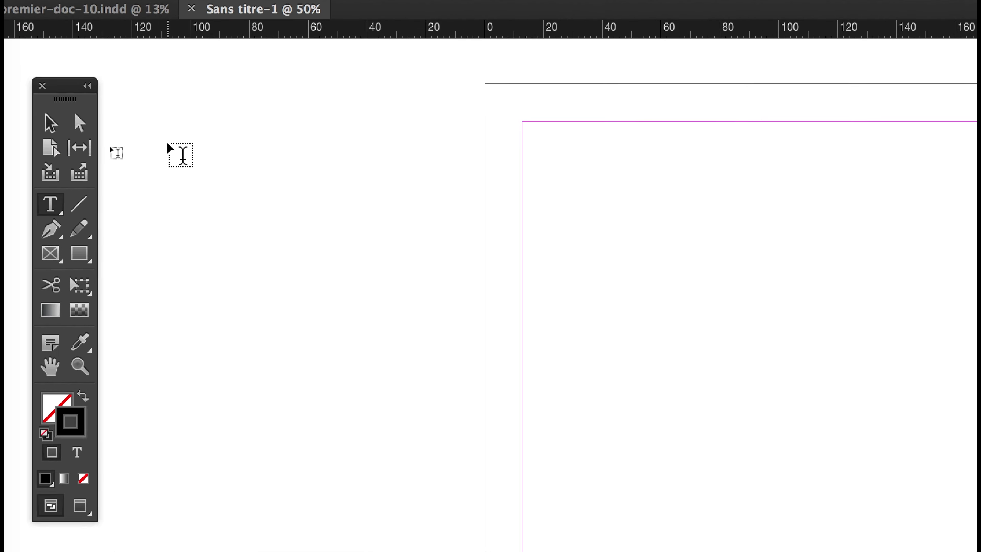
Draw a text frame about 184.6 mm wide and 68.3 mm high between the page's side margins, starting at the upper margin, and select it.
{"action": "left_click_drag", "start_coordinate": [532, 130], "coordinate": [537, 134]}
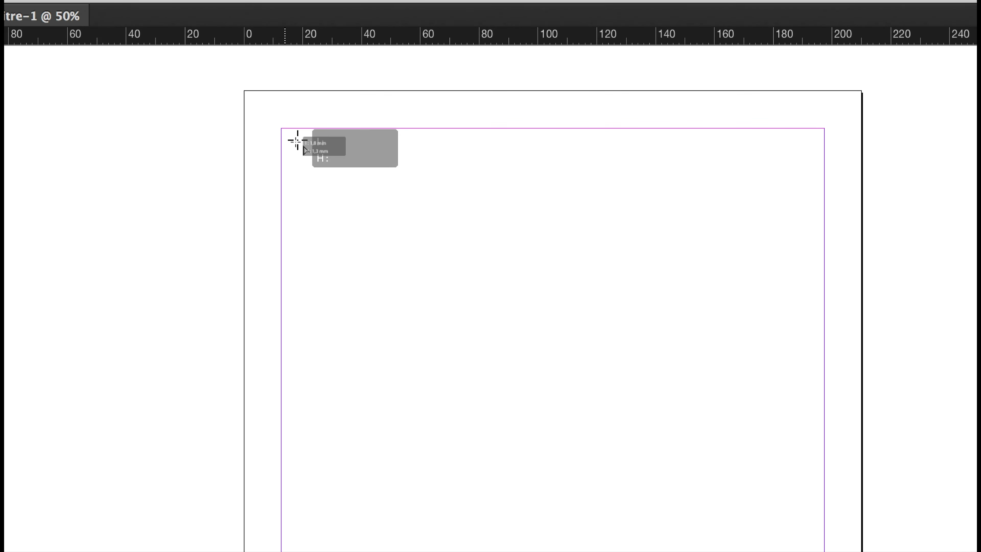
{"action": "left_click_drag", "start_coordinate": [297, 140], "coordinate": [478, 202]}
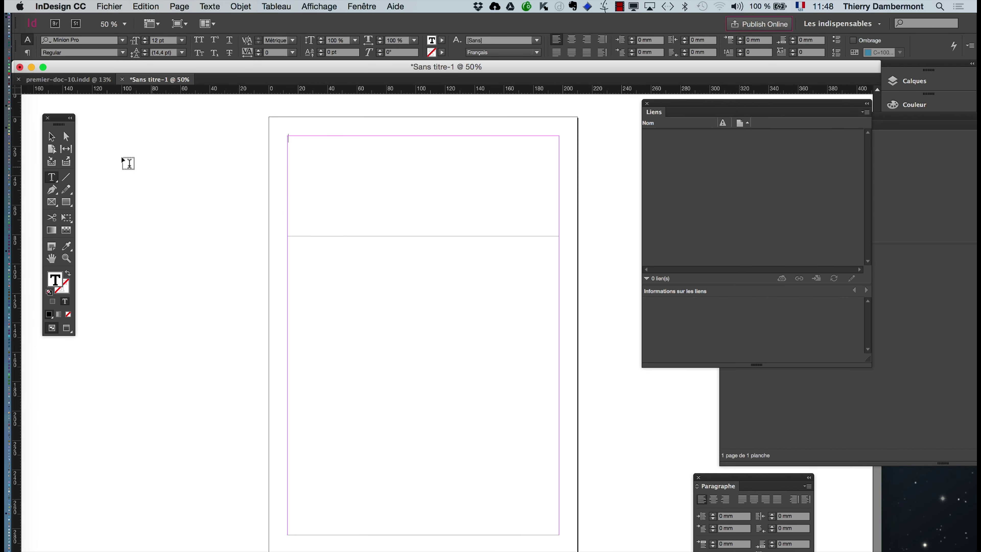
{"action": "left_click", "coordinate": [52, 136]}
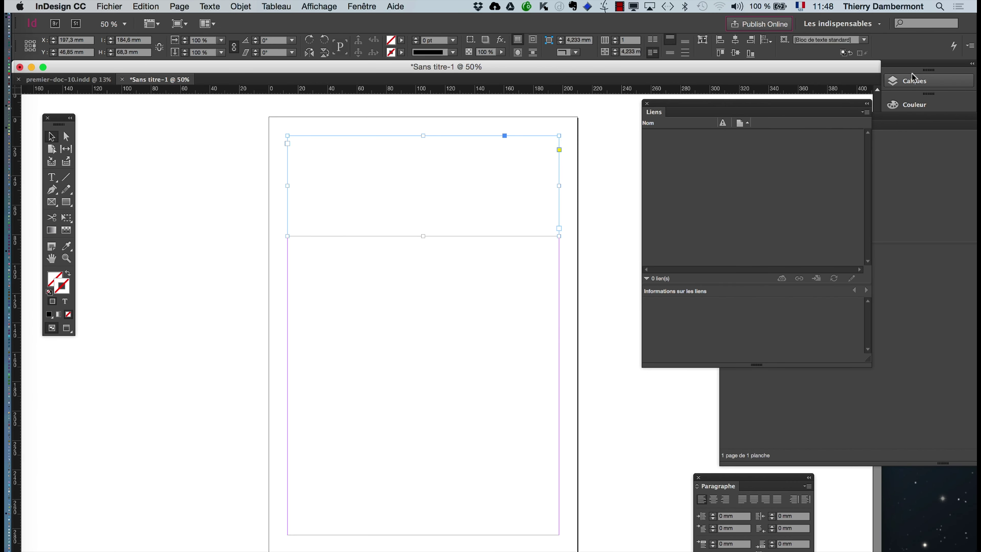
Clear the Liens, Pages, Calques and Couleur panels off the workspace and bring up the list of available colour panels.
{"action": "left_click_drag", "start_coordinate": [907, 68], "coordinate": [159, 190]}
{"action": "left_click", "coordinate": [646, 103]}
{"action": "left_click", "coordinate": [362, 7]}
{"action": "mouse_move", "coordinate": [463, 115]}
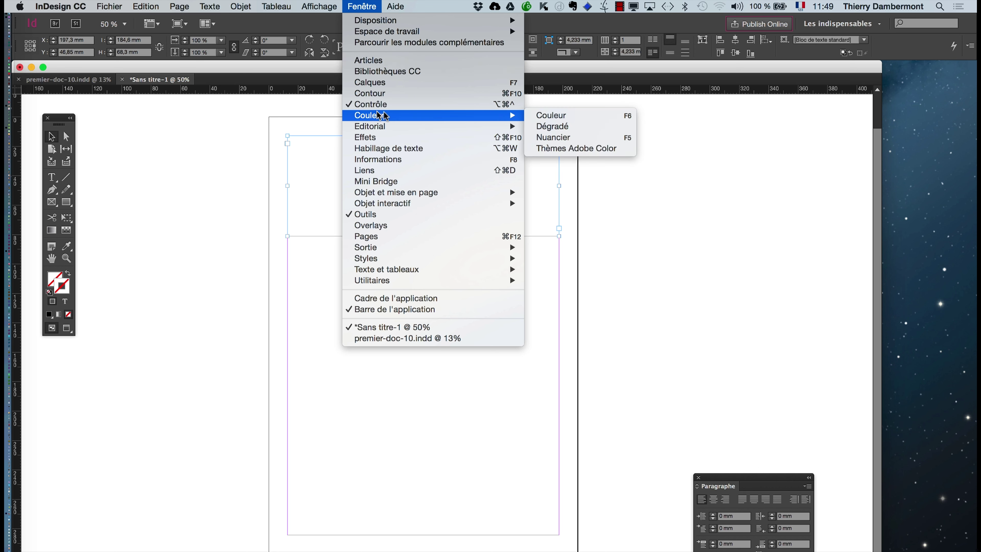
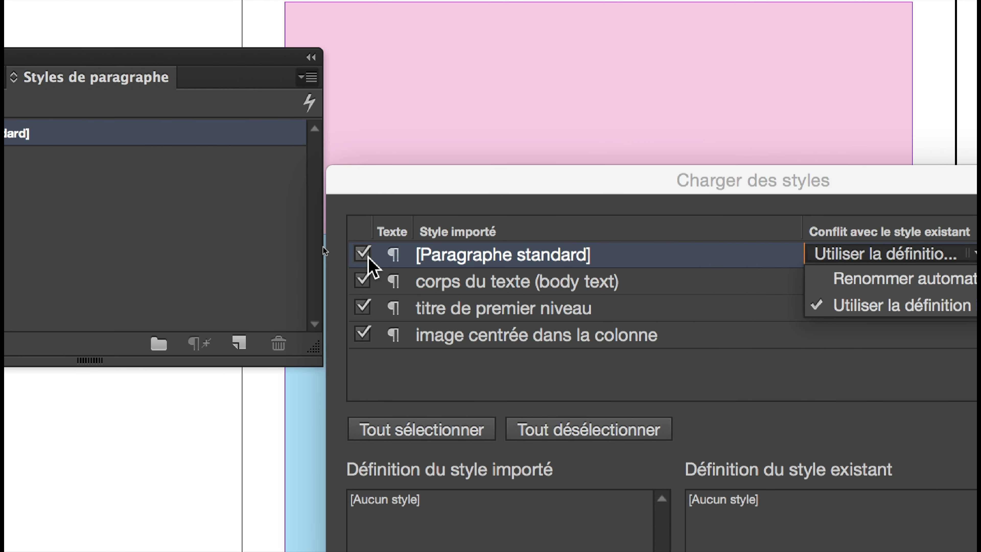
Load the corps du texte (body text), titre de premier niveau and image centrée dans la colonne paragraph styles, excluding [Paragraphe standard].
{"action": "left_click", "coordinate": [322, 246]}
{"action": "left_click", "coordinate": [366, 255]}
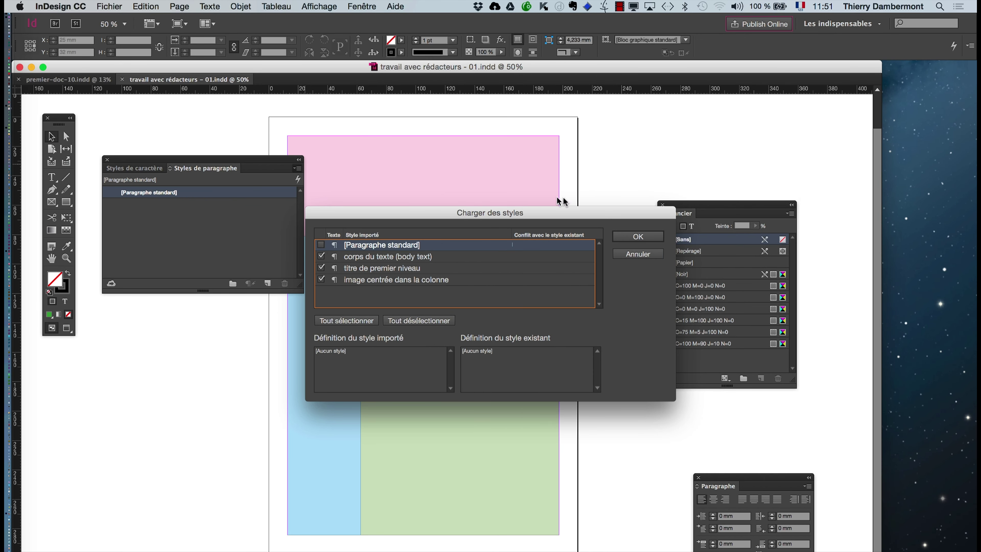
{"action": "left_click", "coordinate": [637, 235]}
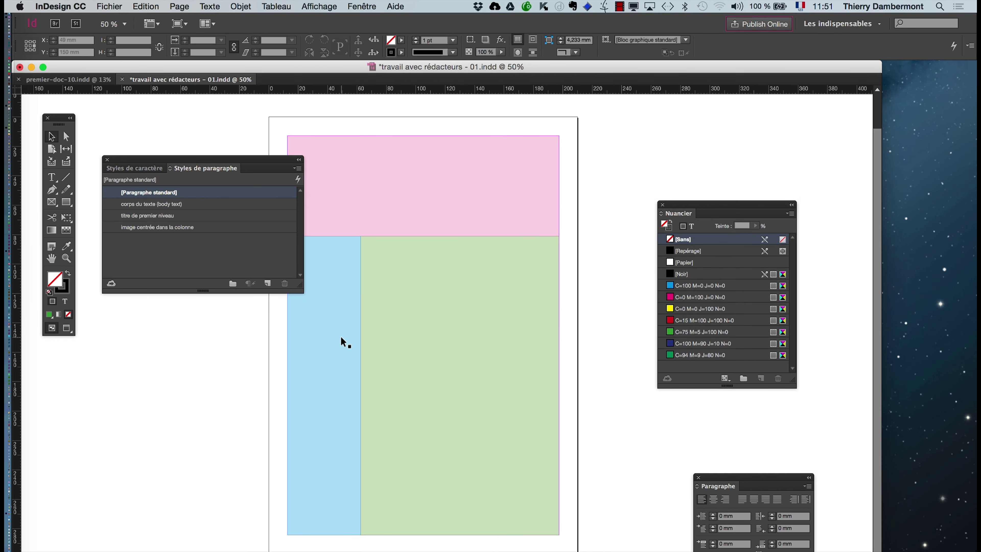
Select the blue column frame and move the Styles de paragraphe panel away from the page, below the tools.
{"action": "left_click", "coordinate": [51, 177]}
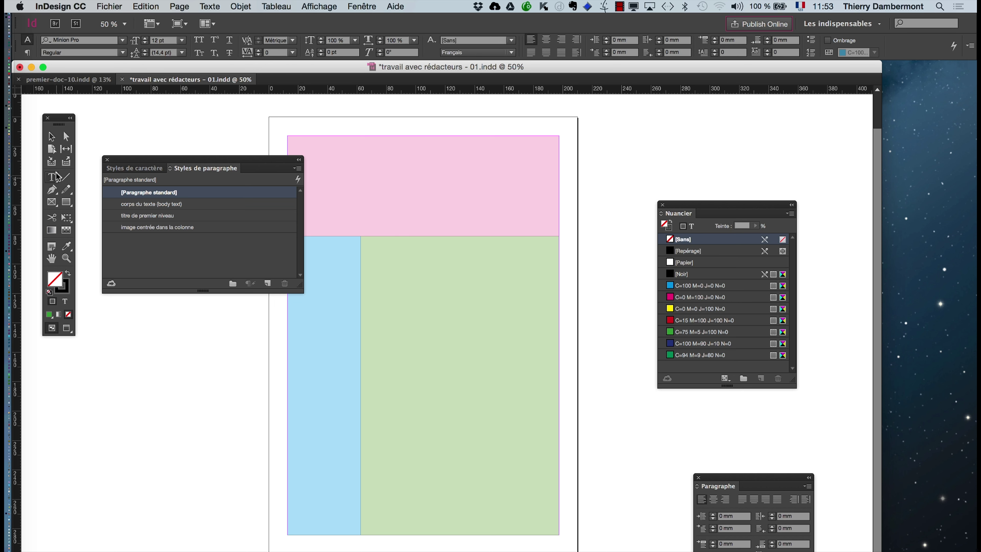
{"action": "left_click", "coordinate": [55, 135]}
{"action": "left_click", "coordinate": [388, 273]}
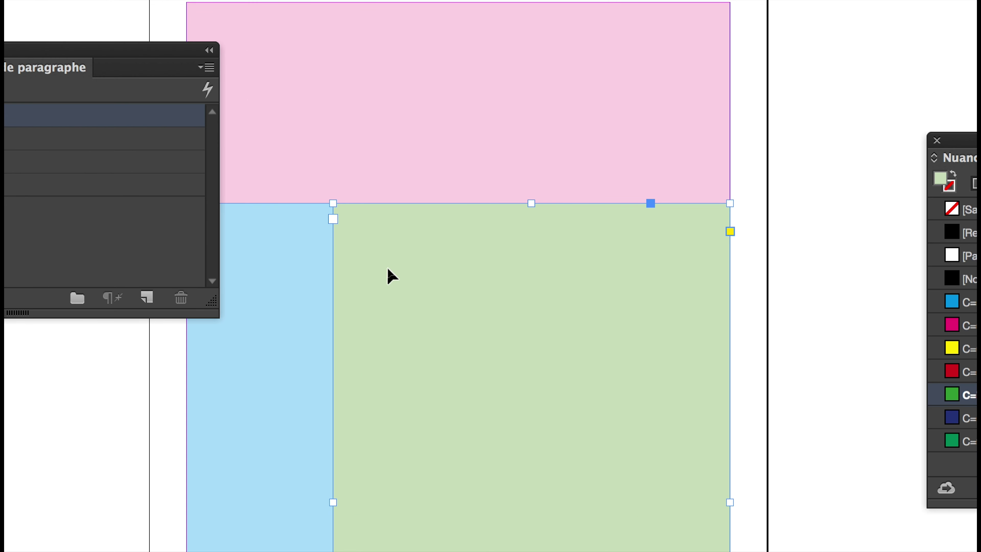
{"action": "left_click", "coordinate": [284, 359]}
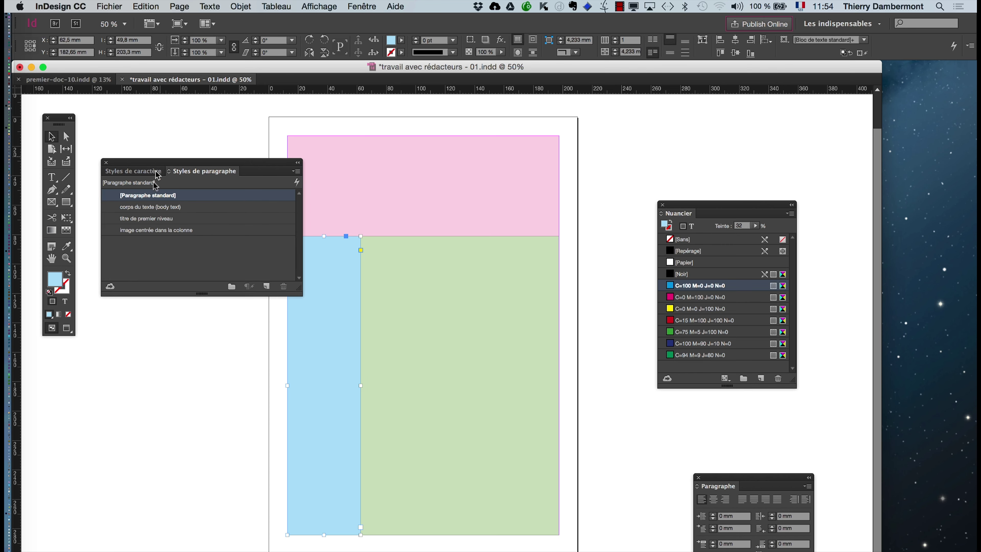
{"action": "left_click_drag", "start_coordinate": [93, 8], "coordinate": [0, 453]}
Fill the blue column text frame with placeholder text.
{"action": "left_click", "coordinate": [52, 177]}
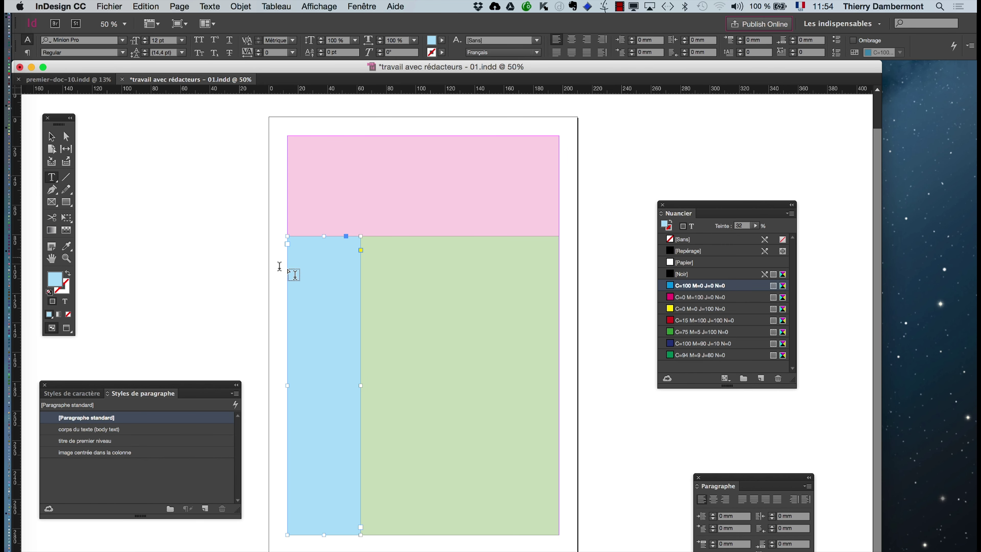
{"action": "left_click", "coordinate": [305, 269]}
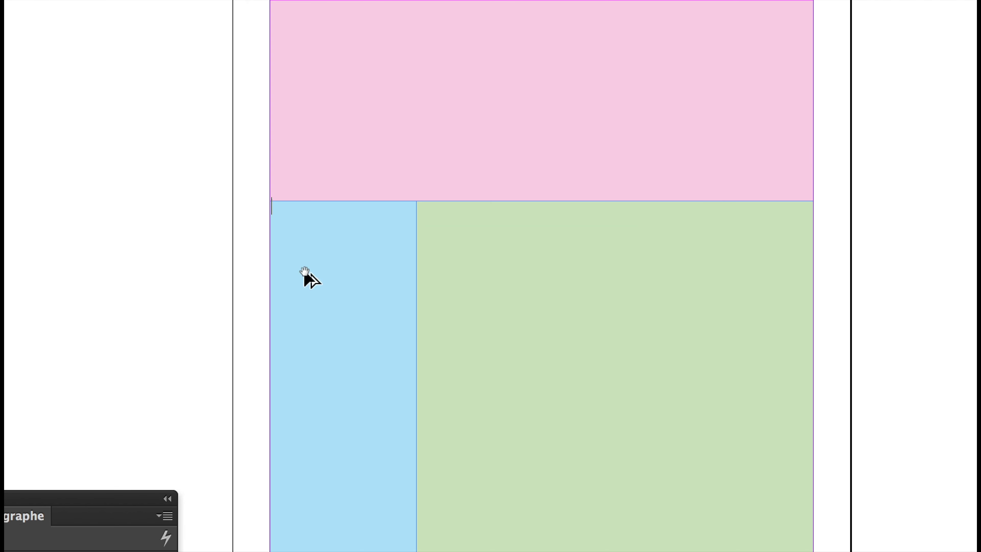
{"action": "right_click", "coordinate": [304, 268]}
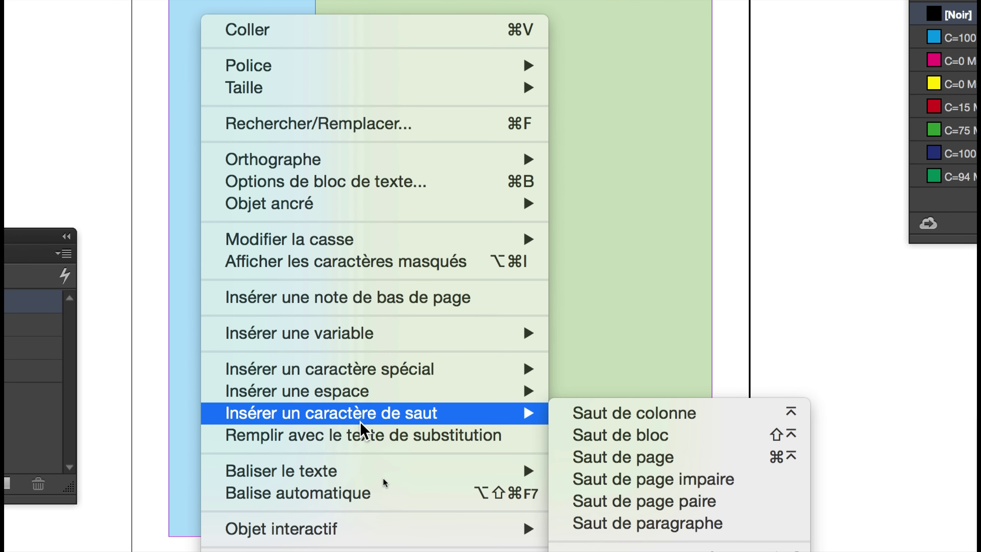
{"action": "left_click", "coordinate": [363, 440]}
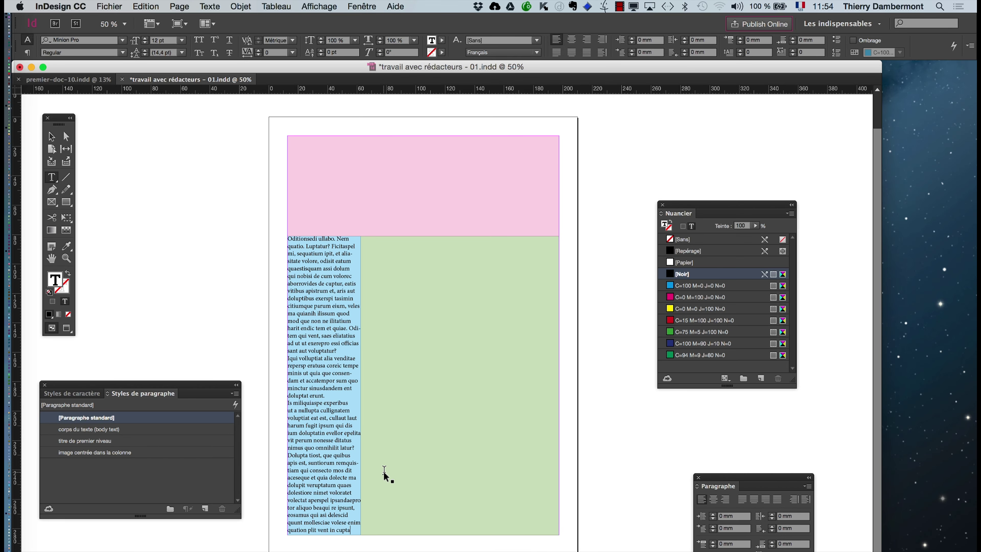
Apply the corps du texte (body text) paragraph style to all the text in the blue frame.
{"action": "left_click", "coordinate": [52, 136]}
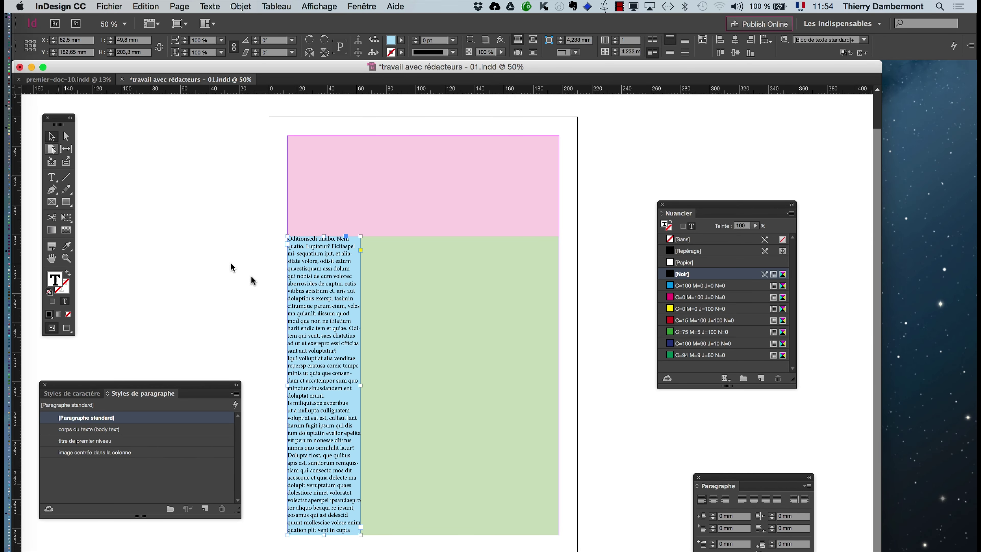
{"action": "left_click", "coordinate": [315, 301]}
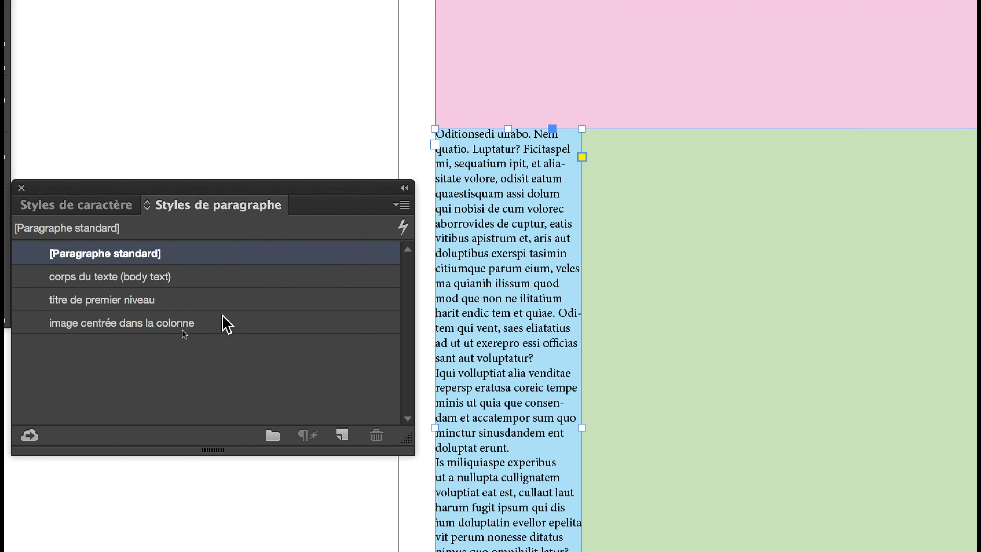
{"action": "left_click", "coordinate": [214, 287]}
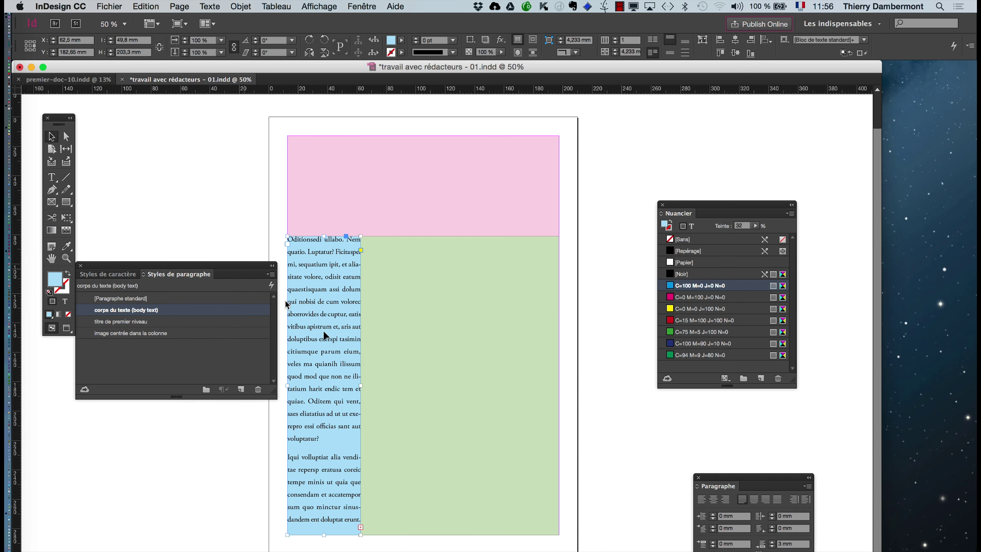
Widen the blue text frame to about 67.8 mm and narrow the adjoining green frame to match.
{"action": "left_click", "coordinate": [381, 392]}
{"action": "left_click_drag", "start_coordinate": [361, 386], "coordinate": [387, 386]}
{"action": "left_click", "coordinate": [360, 390]}
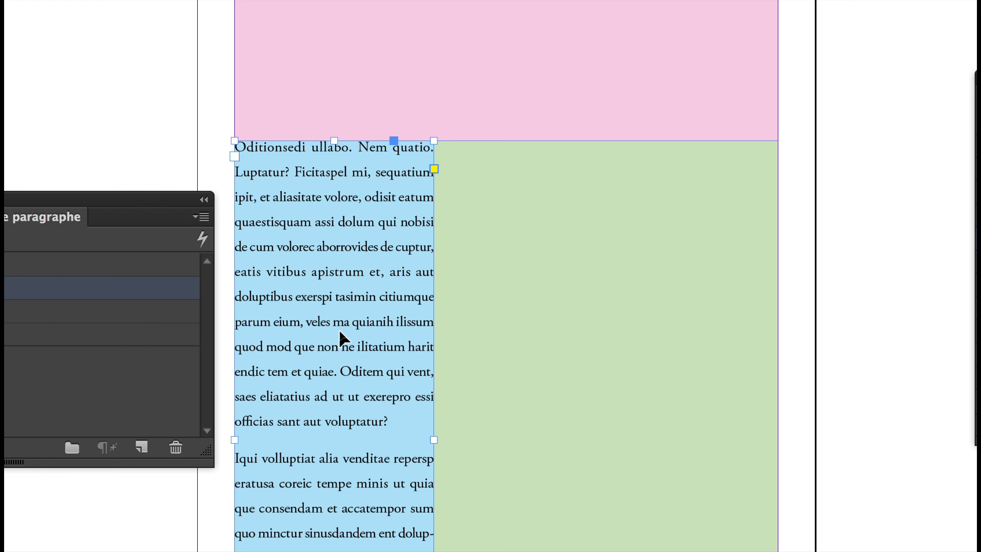
Set the blue text frame's inset spacing to 5 mm on all four sides in the text frame options.
{"action": "key", "text": "ctrl+1"}
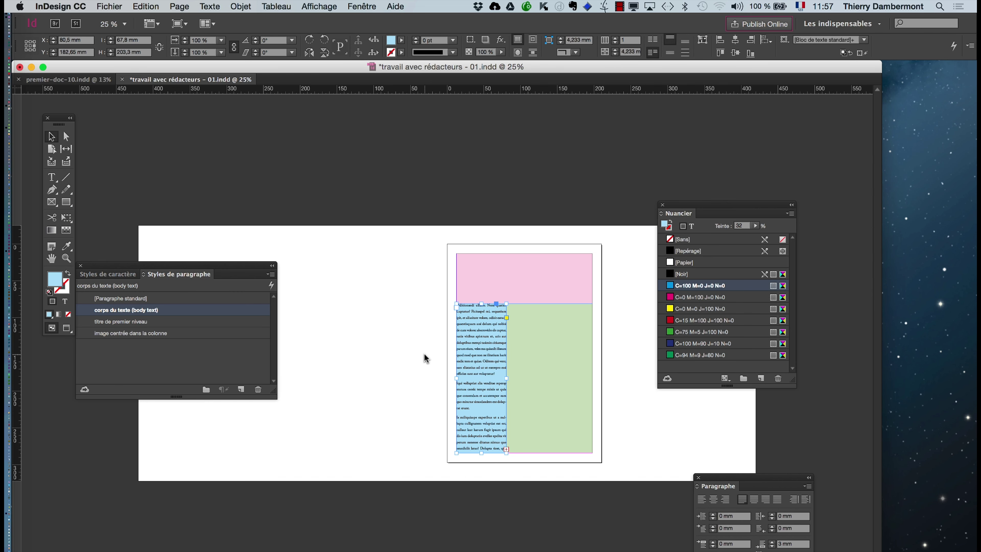
{"action": "key", "text": "super+5"}
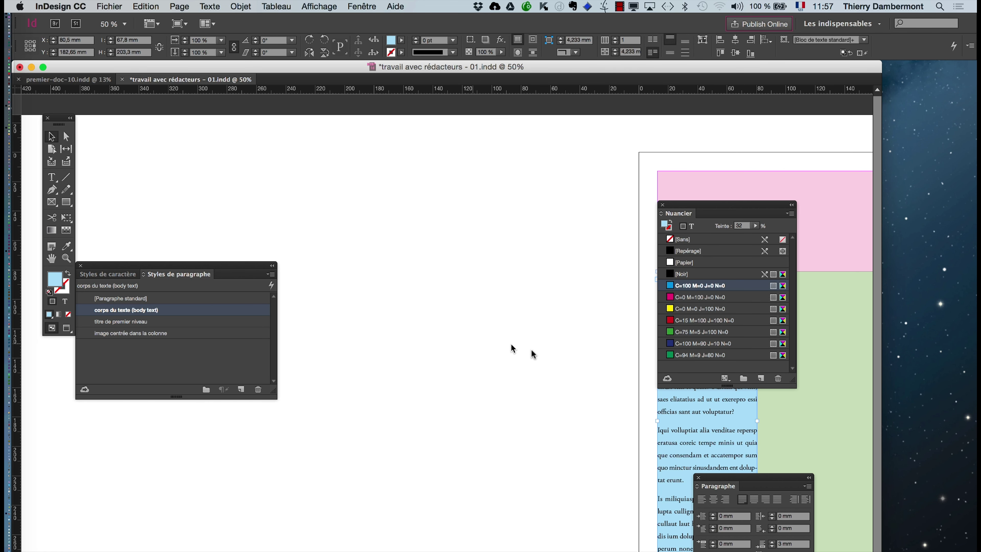
{"action": "left_click_drag", "start_coordinate": [603, 382], "coordinate": [243, 347]}
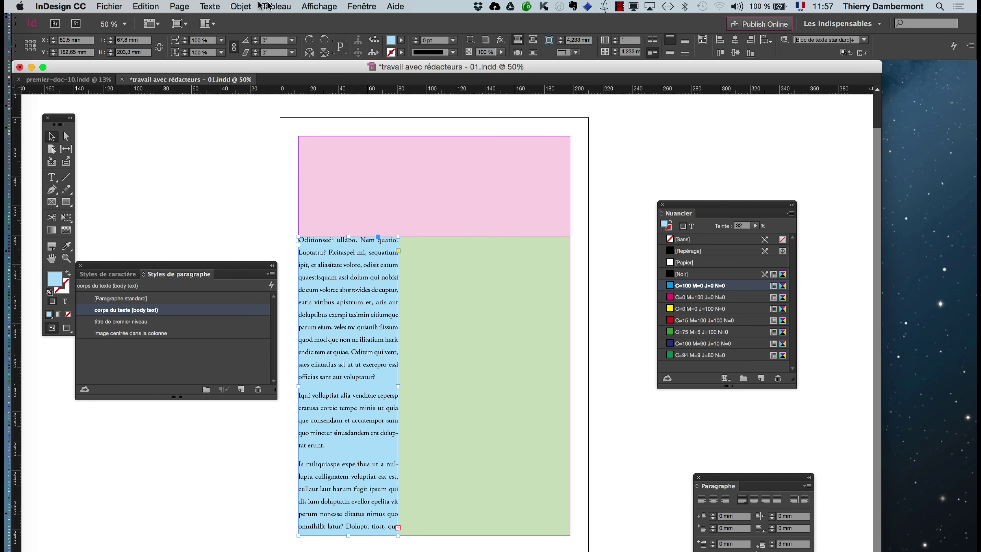
{"action": "left_click", "coordinate": [249, 6]}
{"action": "left_click", "coordinate": [286, 180]}
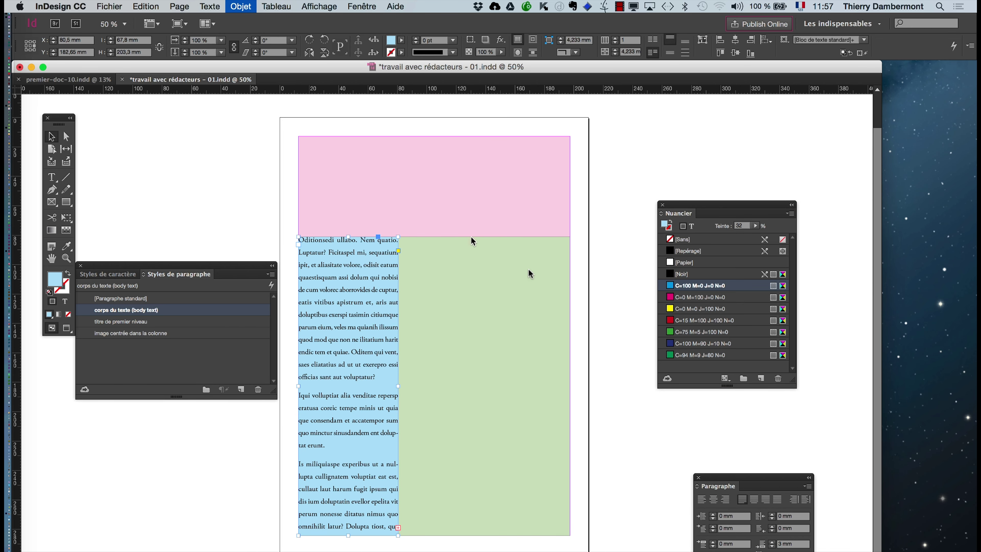
{"action": "left_click_drag", "start_coordinate": [580, 213], "coordinate": [497, 203]}
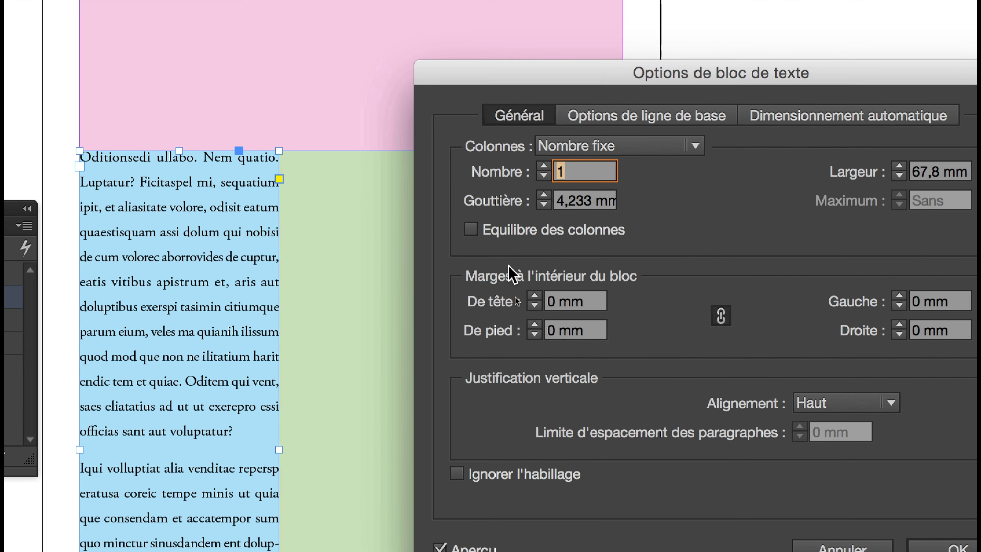
{"action": "left_click", "coordinate": [534, 297]}
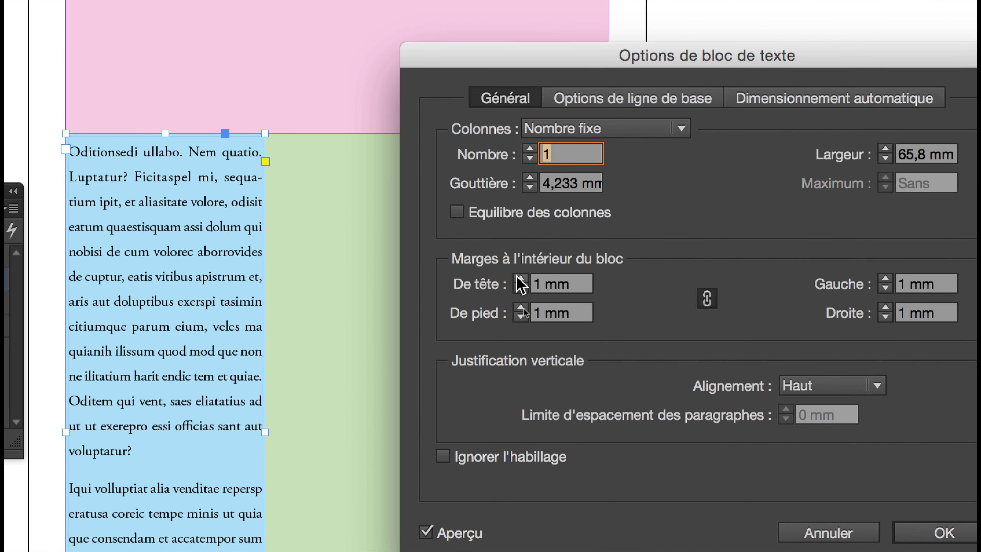
{"action": "left_click", "coordinate": [534, 297]}
{"action": "left_click", "coordinate": [519, 279]}
{"action": "left_click", "coordinate": [519, 279]}
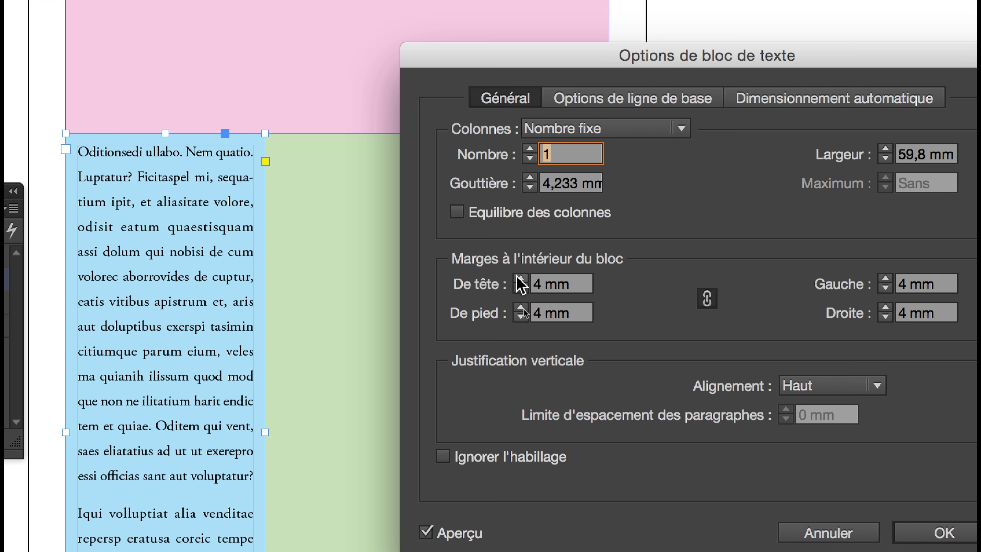
{"action": "left_click", "coordinate": [519, 279]}
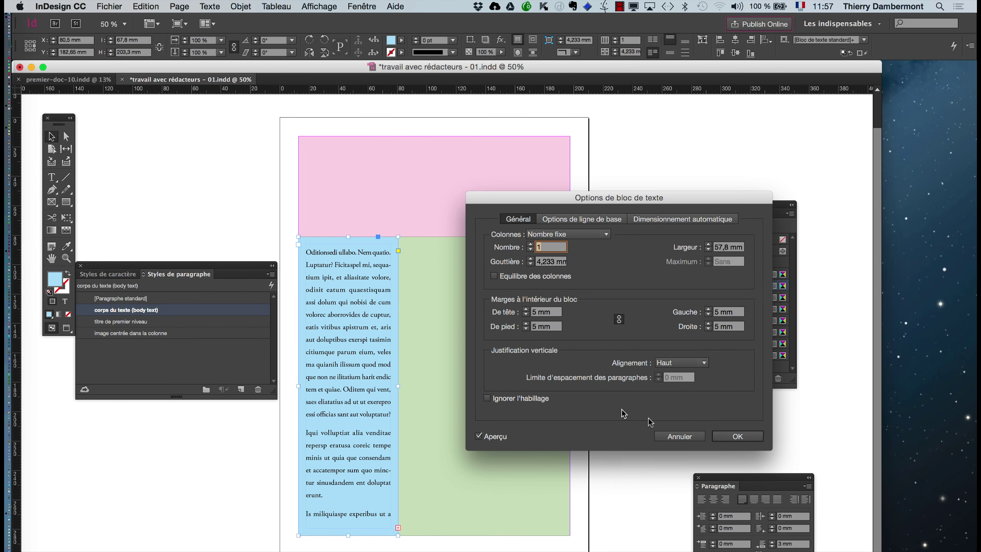
{"action": "left_click", "coordinate": [721, 444]}
Resize the green and blue frames along their shared border, ending with them adjoining and the green frame about 117.3 mm wide.
{"action": "left_click", "coordinate": [410, 388]}
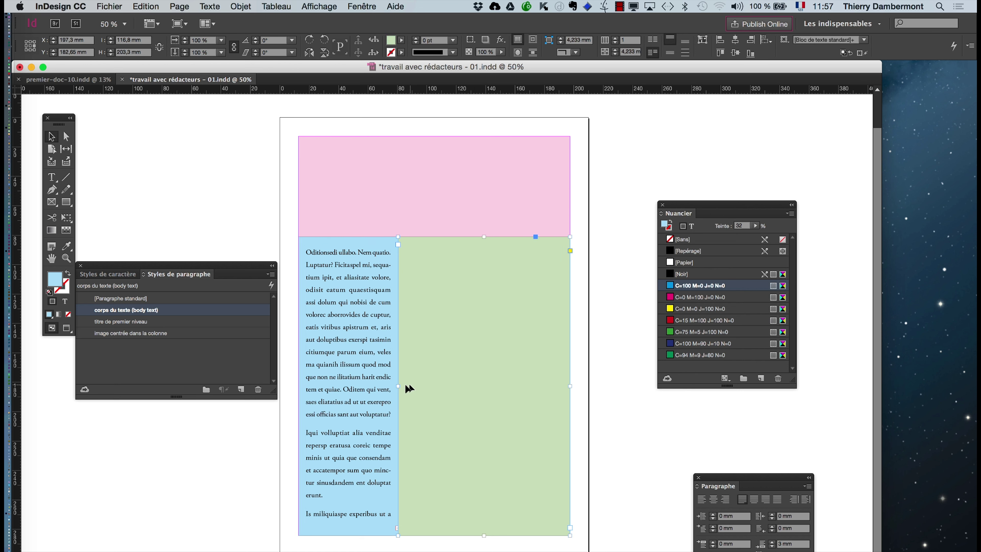
{"action": "left_click_drag", "start_coordinate": [399, 387], "coordinate": [410, 388]}
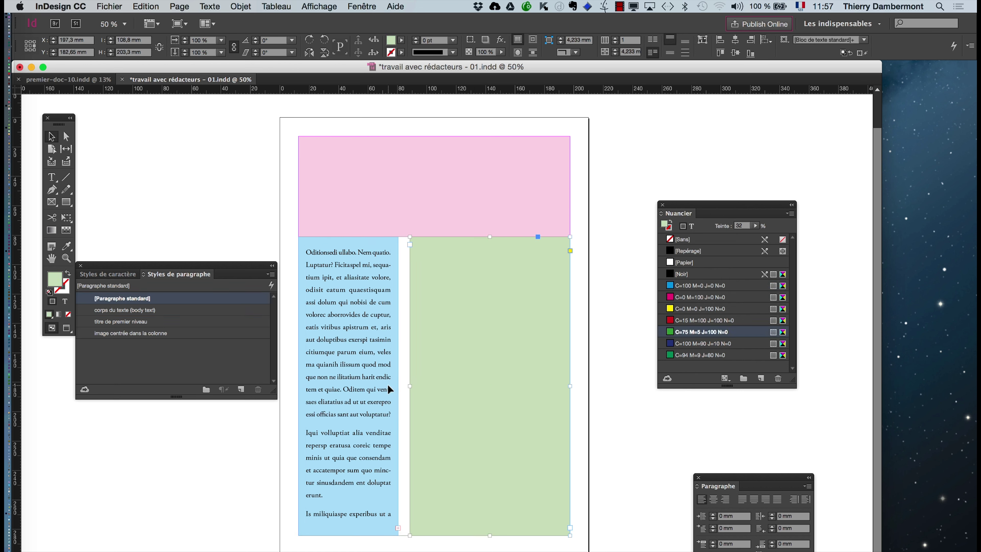
{"action": "left_click", "coordinate": [390, 388]}
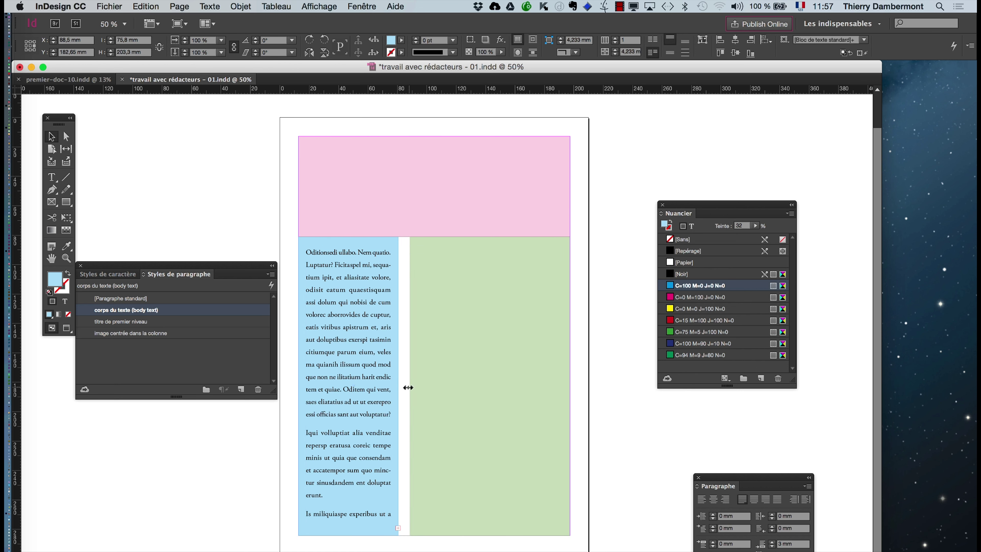
{"action": "left_click_drag", "start_coordinate": [409, 388], "coordinate": [406, 386]}
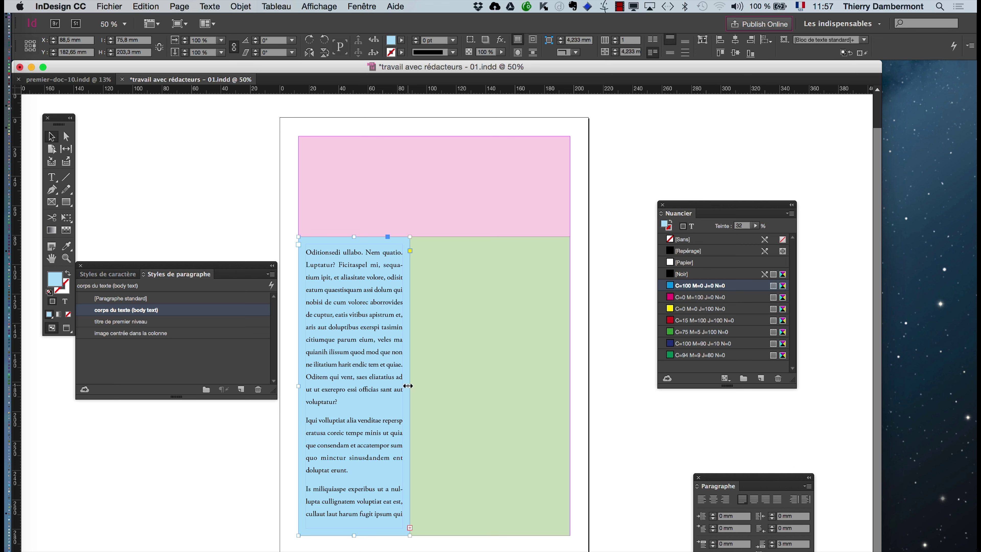
{"action": "left_click_drag", "start_coordinate": [407, 386], "coordinate": [397, 386]}
{"action": "left_click", "coordinate": [418, 398]}
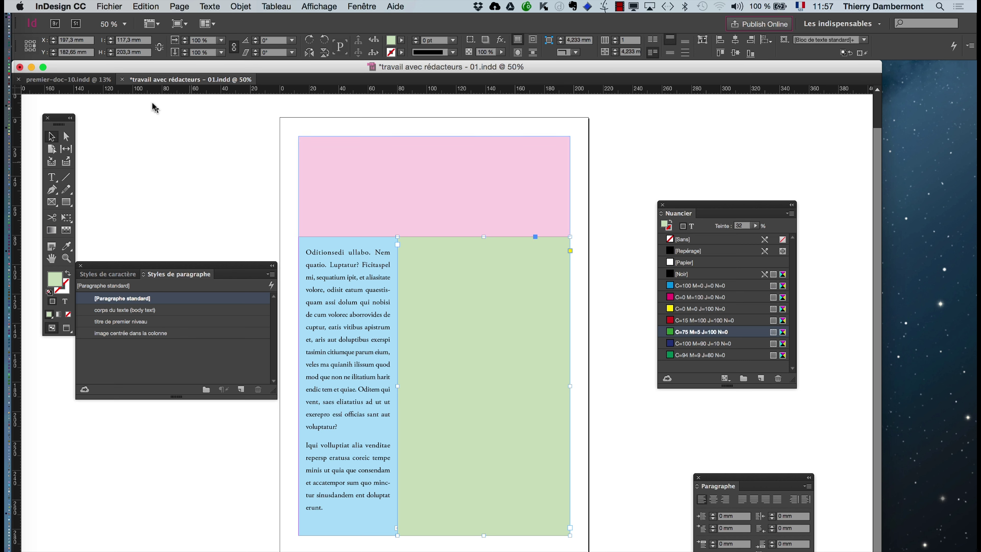
Save the document as a new version named travail avec rédacteurs - 02.indd.
{"action": "left_click", "coordinate": [60, 6]}
{"action": "mouse_move", "coordinate": [109, 6]}
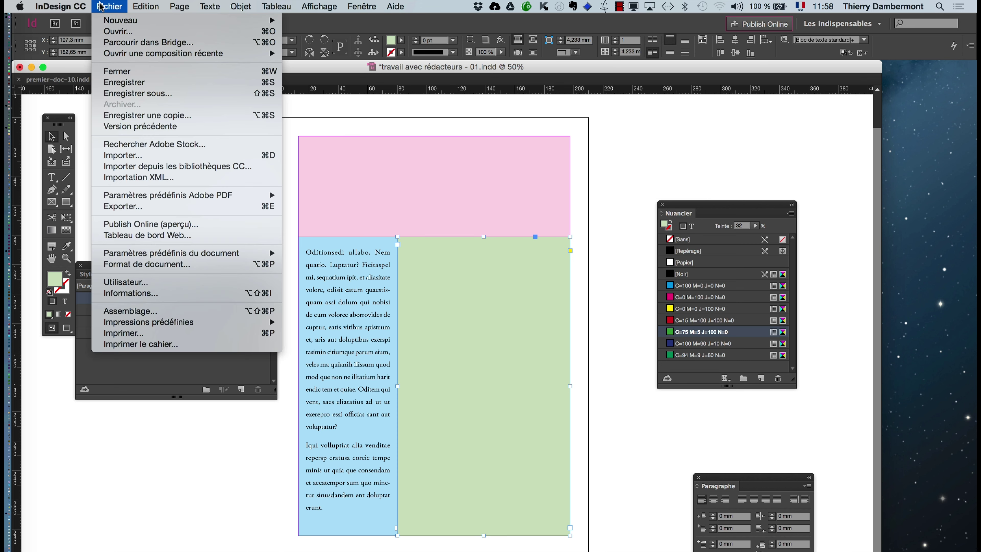
{"action": "left_click", "coordinate": [136, 94]}
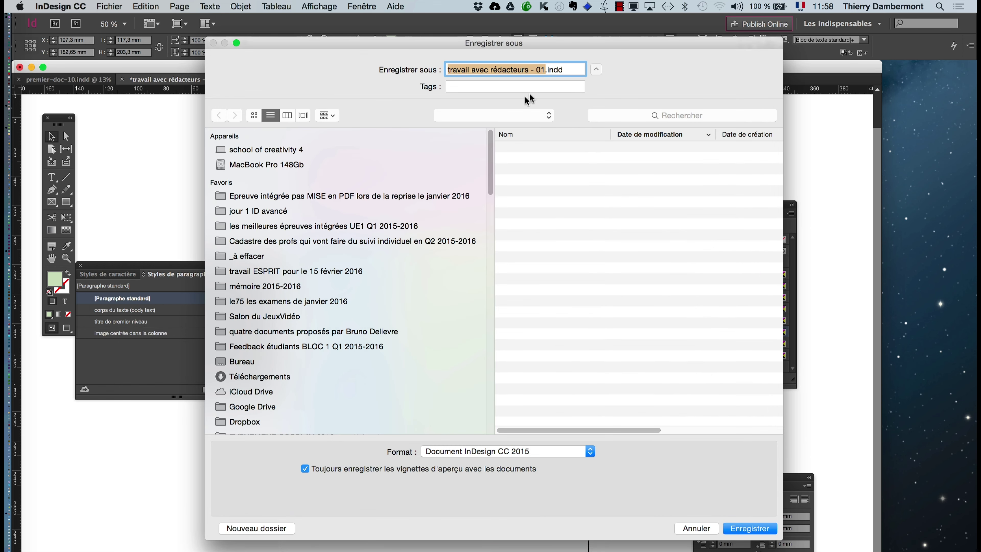
{"action": "left_click", "coordinate": [544, 69]}
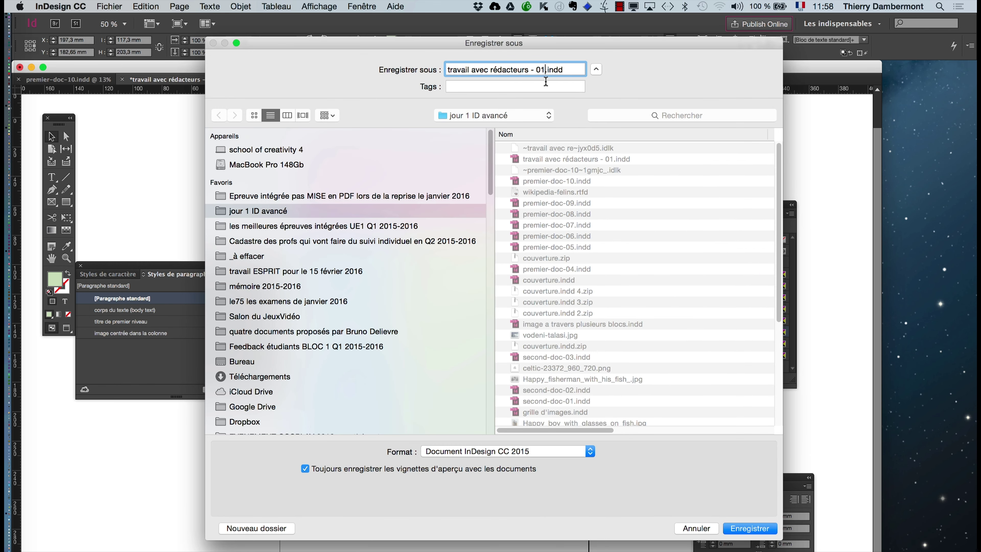
{"action": "key", "text": "BackSpace"}
{"action": "type", "text": "2"}
{"action": "left_click", "coordinate": [749, 528]}
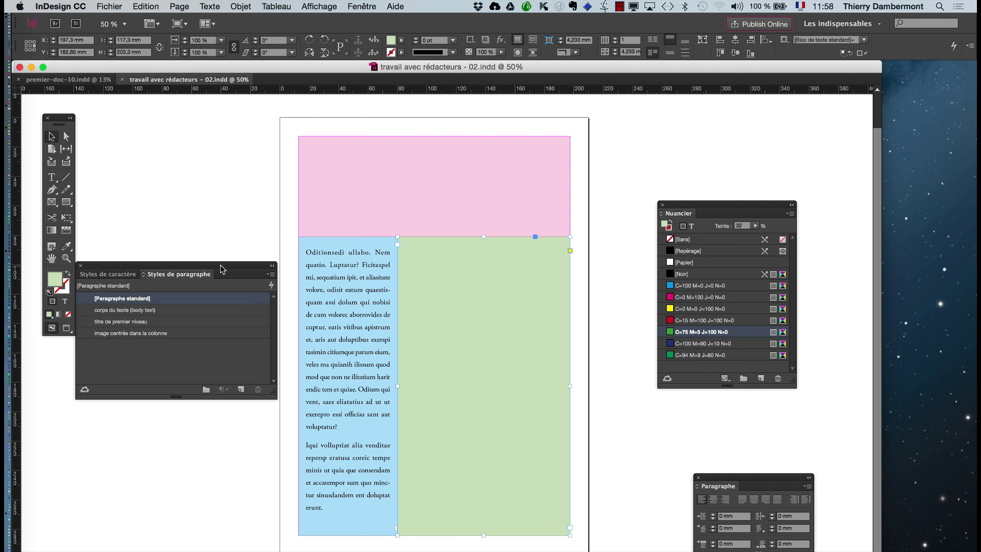
Move the paragraph styles panel below the tools, then select the blue text frame to check its paragraph style and deselect it.
{"action": "left_click_drag", "start_coordinate": [222, 269], "coordinate": [196, 374]}
{"action": "left_click", "coordinate": [189, 282]}
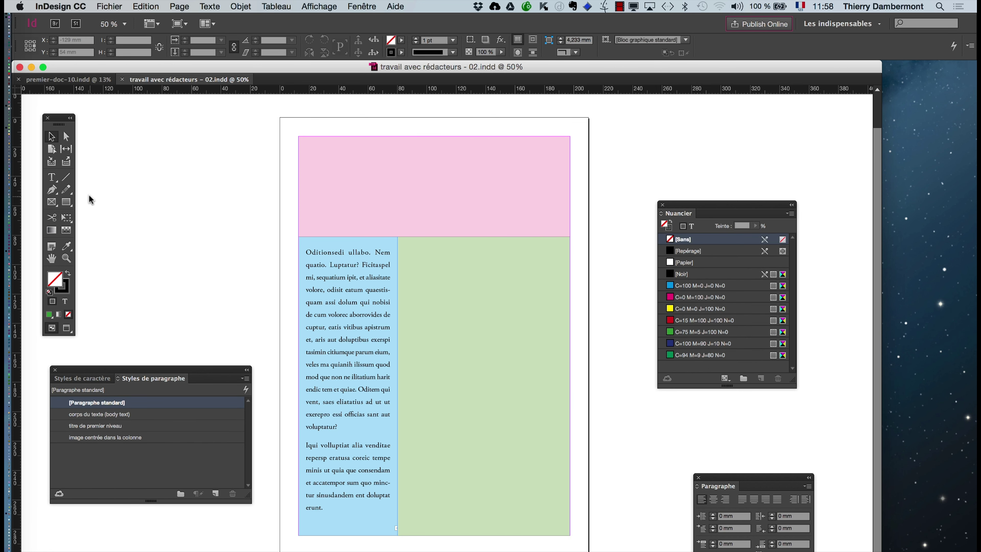
{"action": "left_click", "coordinate": [334, 284]}
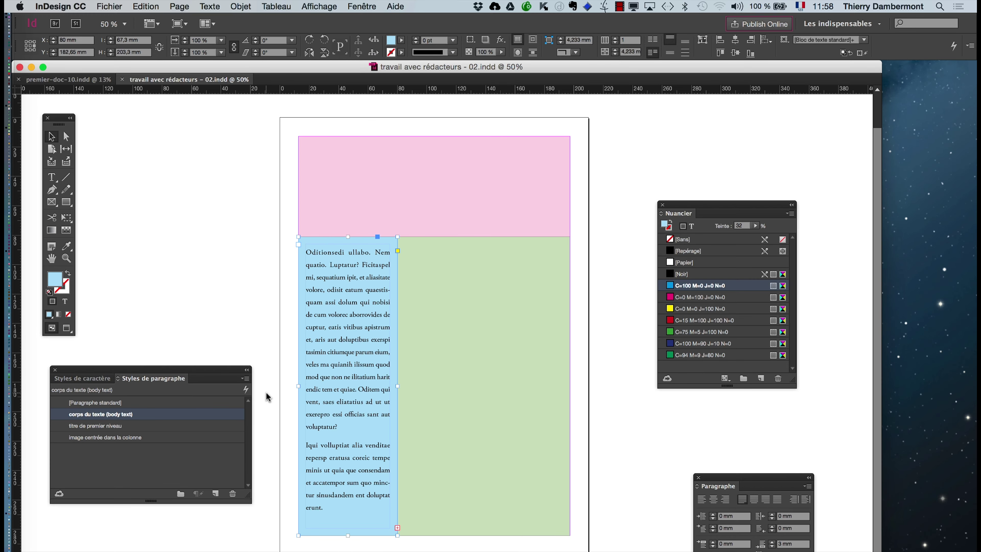
{"action": "left_click", "coordinate": [262, 353]}
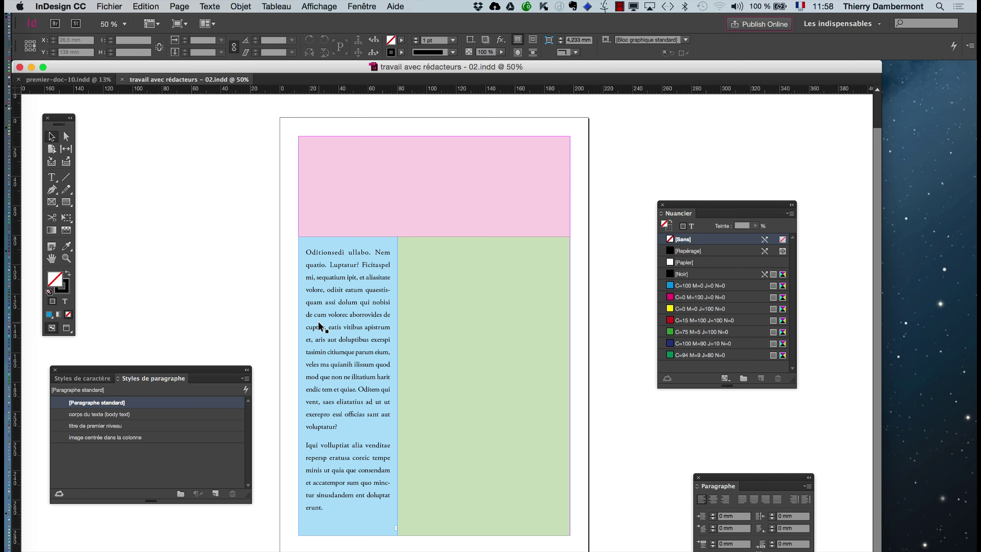
Check the character, word, line and paragraph counts of the blue frame's text in the Informations panel, then close it.
{"action": "left_click", "coordinate": [319, 326]}
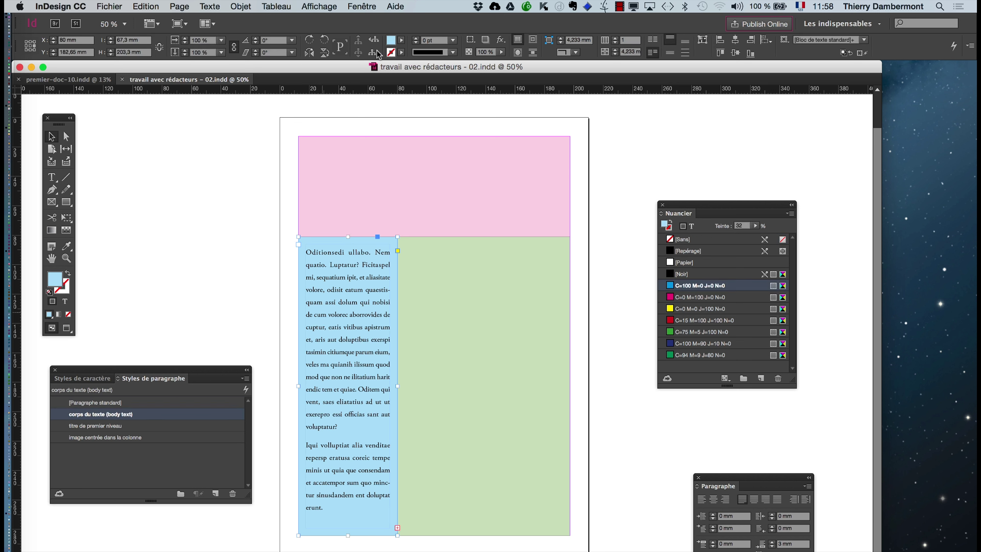
{"action": "left_click", "coordinate": [369, 5]}
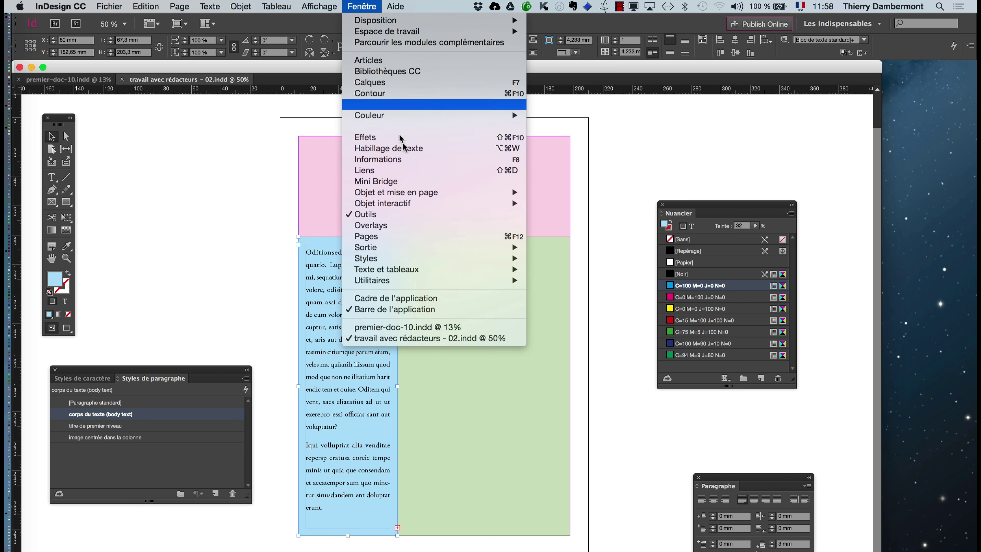
{"action": "left_click", "coordinate": [415, 159]}
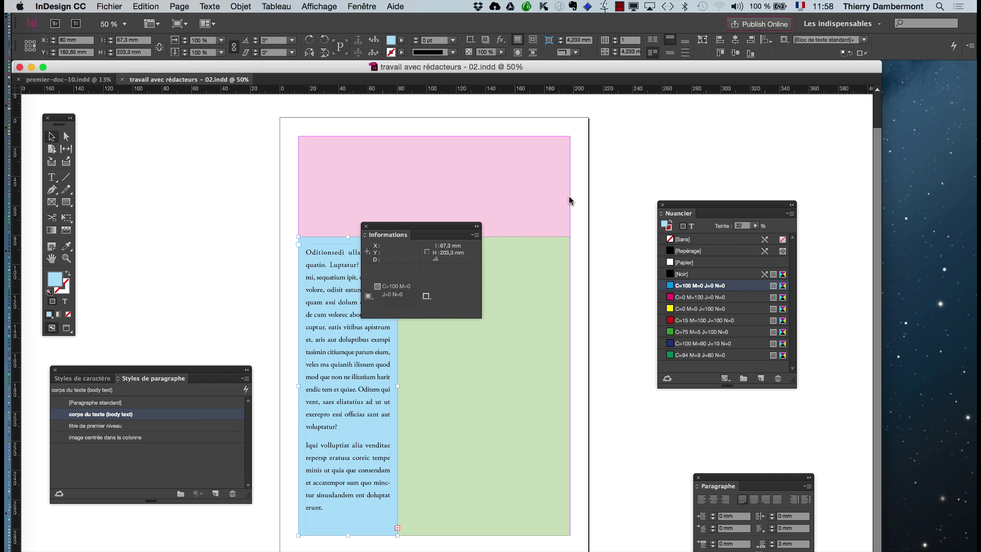
{"action": "left_click_drag", "start_coordinate": [470, 220], "coordinate": [522, 279]}
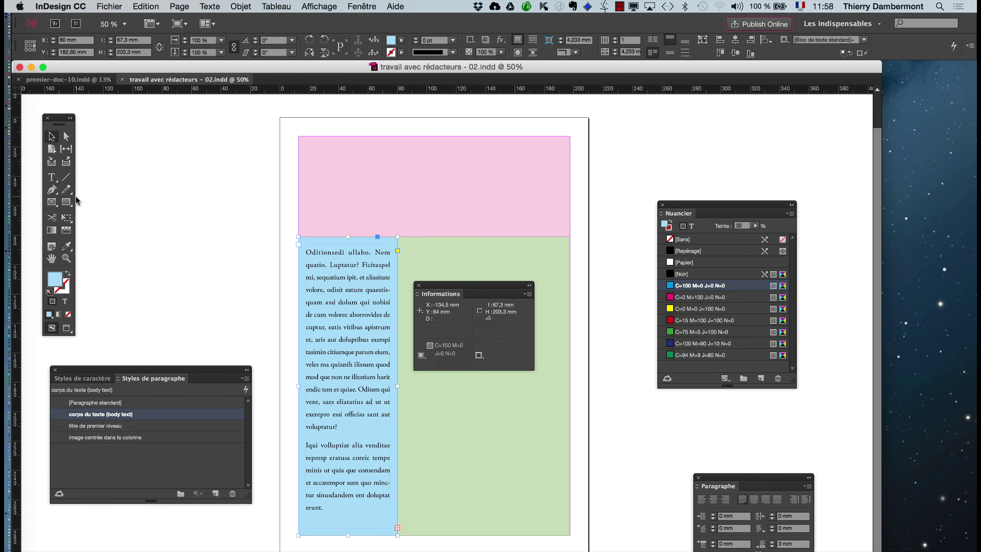
{"action": "key", "text": "t"}
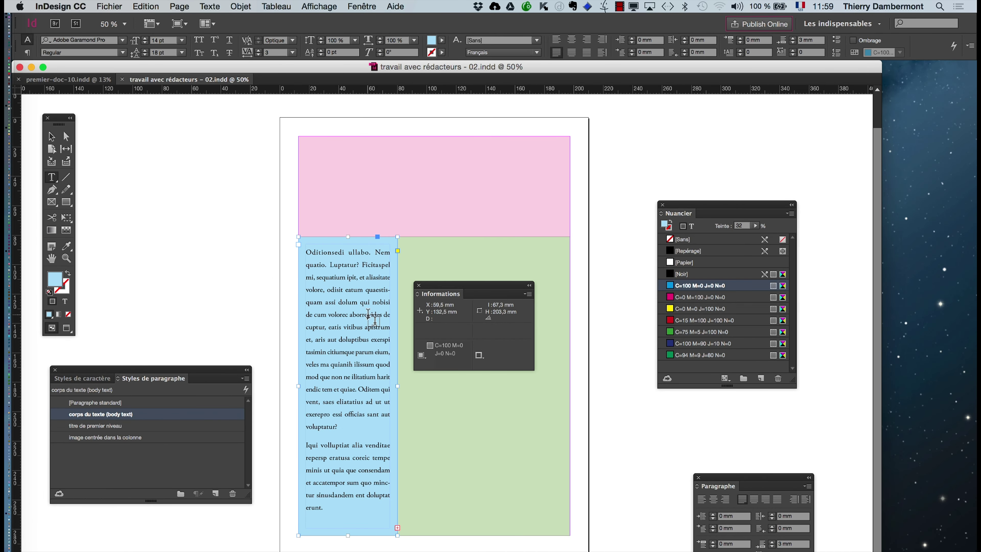
{"action": "left_click", "coordinate": [362, 305]}
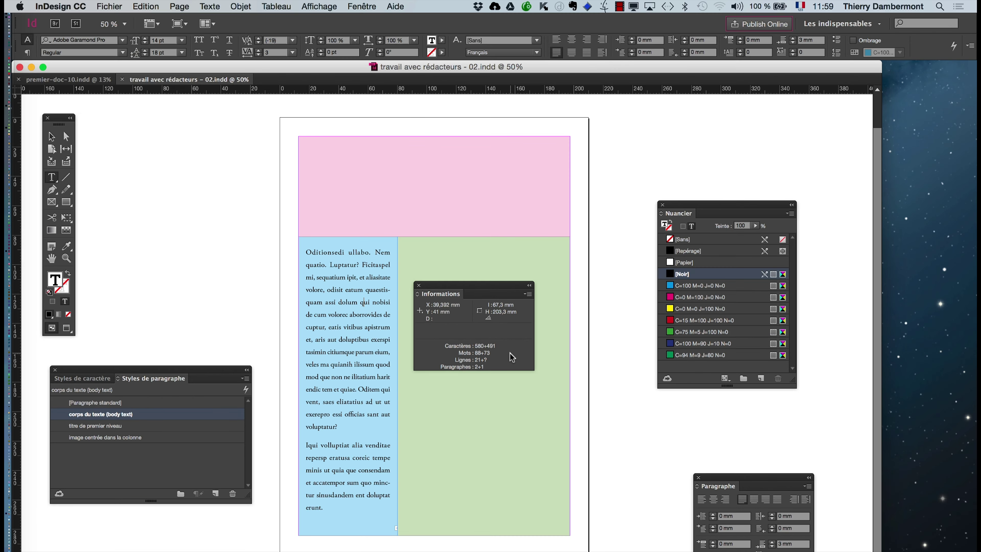
{"action": "left_click", "coordinate": [419, 286]}
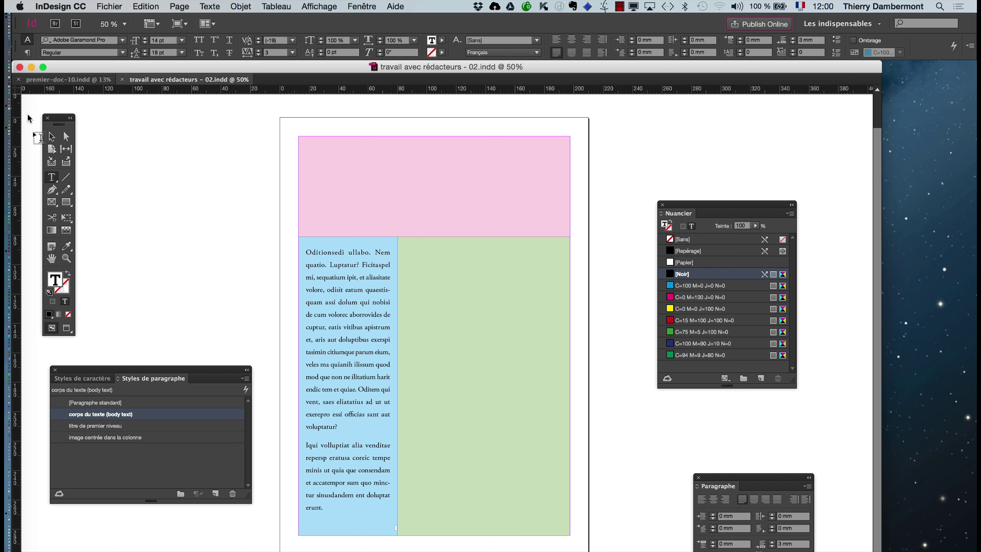
Leave text editing, deselect everything and place the paragraph styles panel beside the page, near the pink frame.
{"action": "left_click", "coordinate": [51, 136]}
{"action": "left_click", "coordinate": [155, 184]}
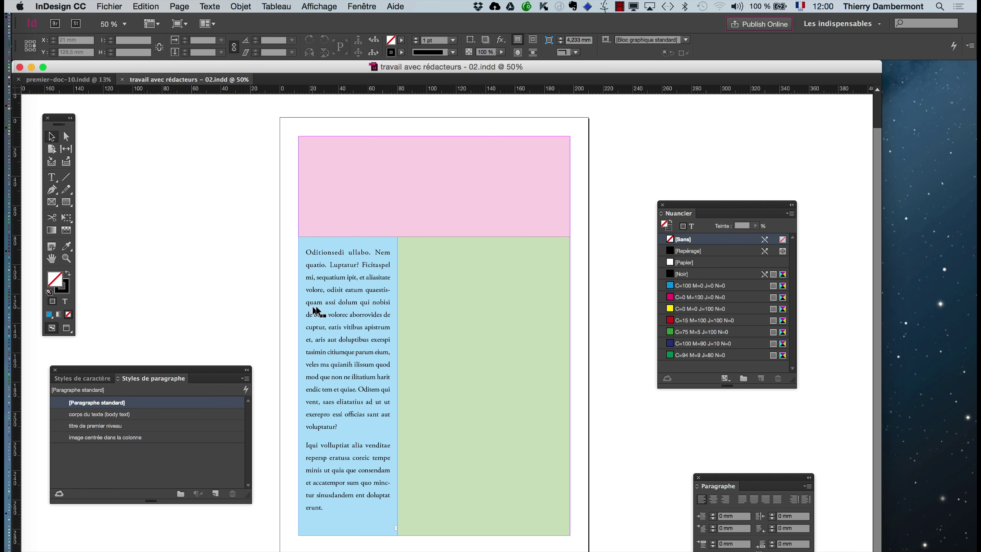
{"action": "left_click_drag", "start_coordinate": [201, 370], "coordinate": [244, 166]}
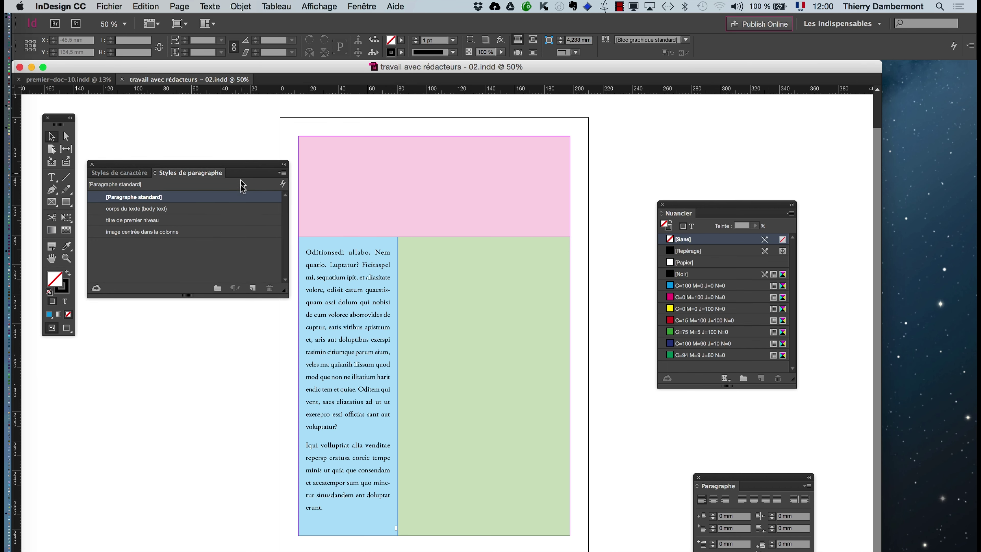
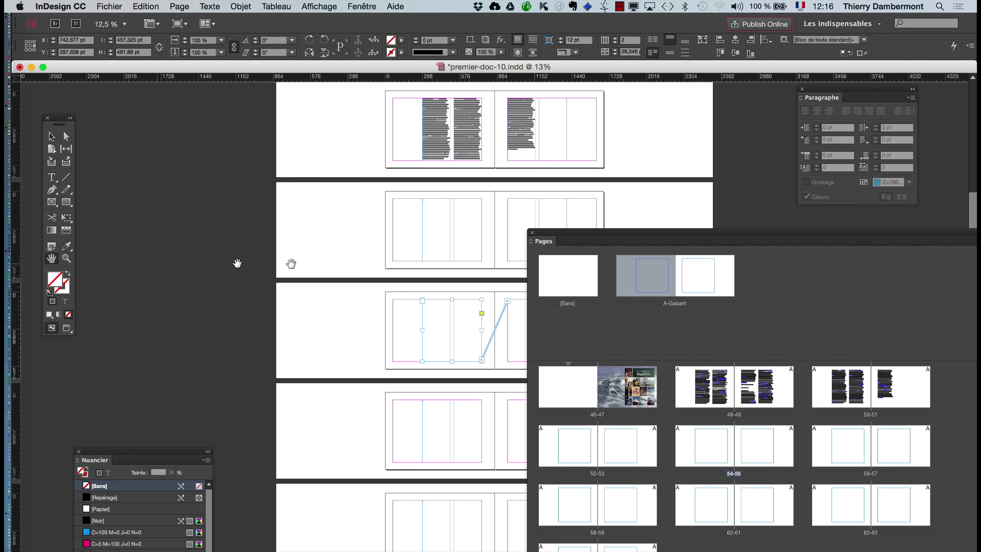
In premier-doc-10.indd, move the Pages panel aside and display spread 54-55 at 50% zoom.
{"action": "scroll", "coordinate": [131, 286], "scroll_direction": "up", "scroll_amount": 2}
{"action": "left_click_drag", "start_coordinate": [526, 238], "coordinate": [687, 218]}
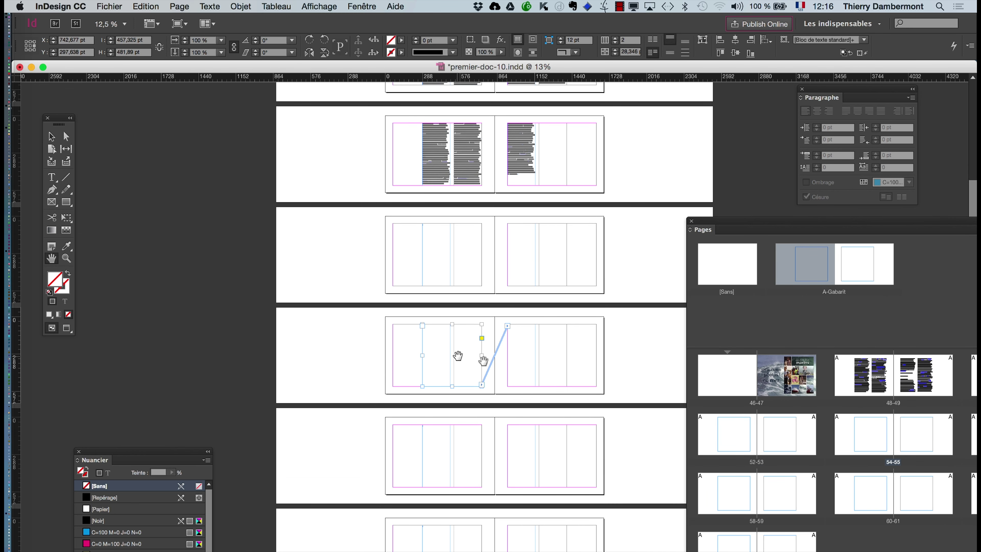
{"action": "left_click", "coordinate": [861, 443]}
{"action": "double_click", "coordinate": [861, 443]}
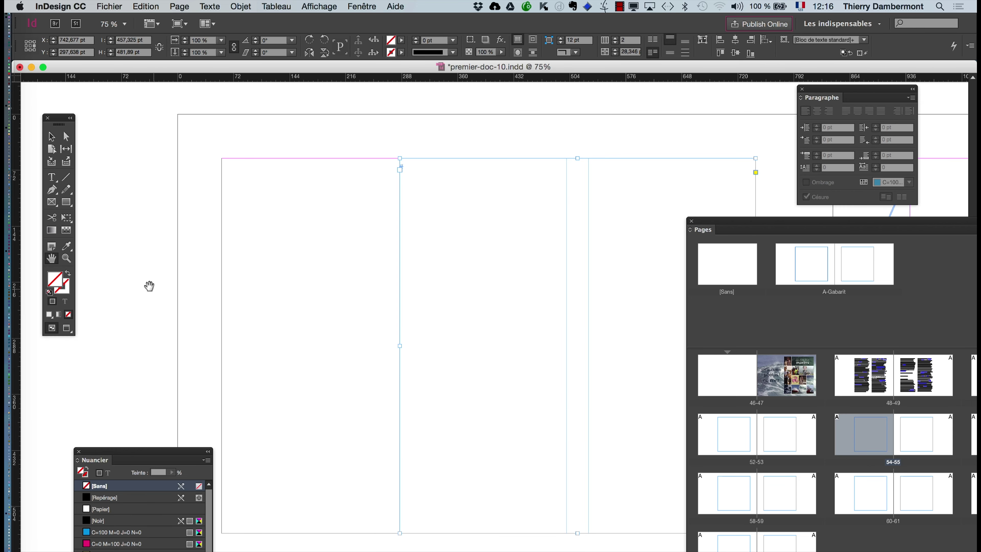
{"action": "left_click_drag", "start_coordinate": [344, 302], "coordinate": [116, 277]}
{"action": "key", "text": "super+minus"}
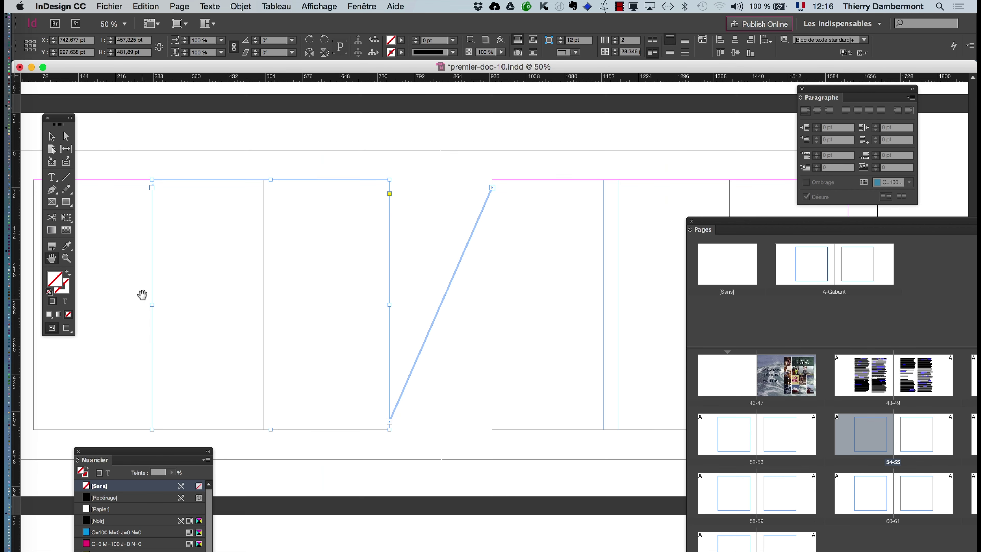
Import TXT.rtf from wikipedia-felins.rtfd into the linked two-column text frames on spread 54-55, starting on the left page.
{"action": "left_click", "coordinate": [53, 140]}
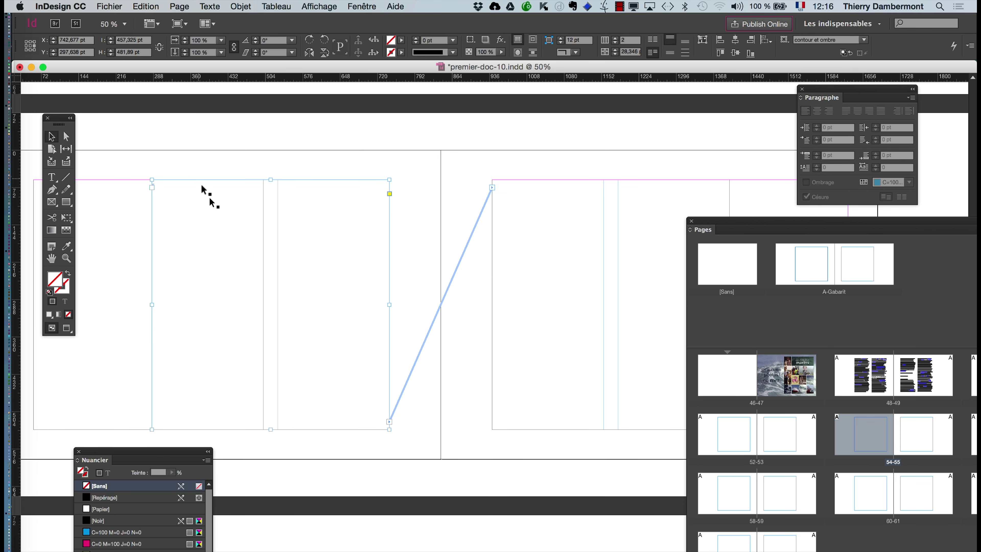
{"action": "key", "text": "shift+super+a"}
{"action": "left_click", "coordinate": [221, 209]}
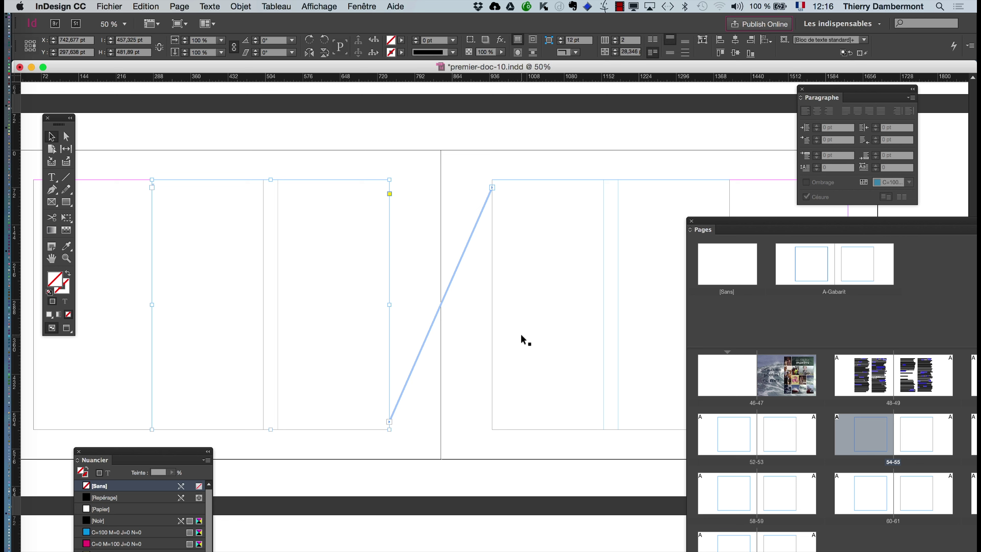
{"action": "left_click", "coordinate": [57, 181]}
{"action": "left_click", "coordinate": [183, 213]}
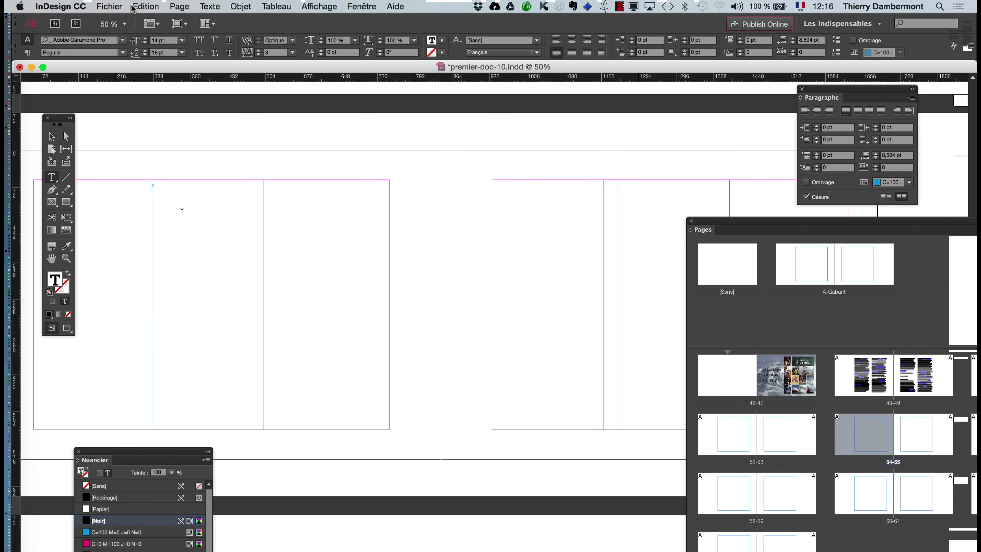
{"action": "left_click", "coordinate": [119, 4]}
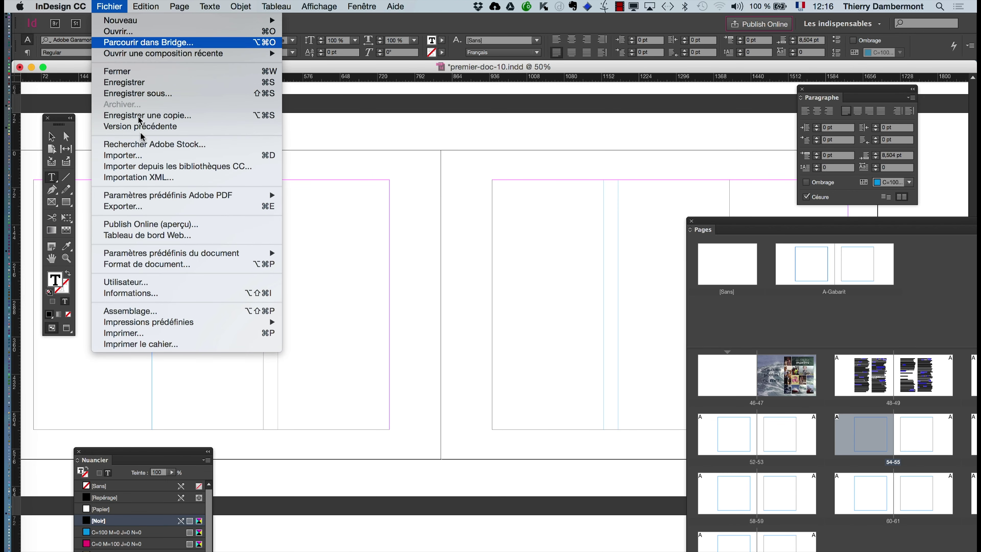
{"action": "left_click", "coordinate": [431, 203]}
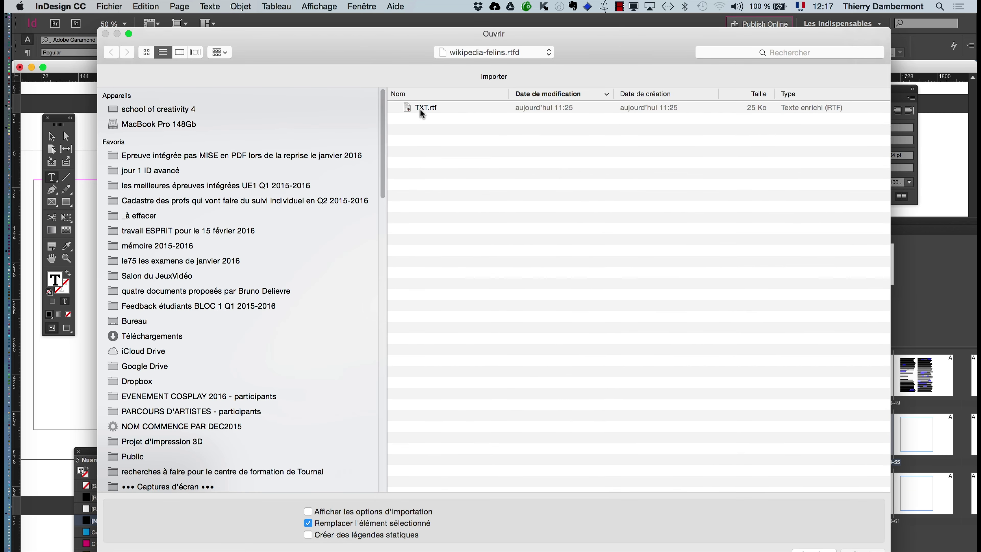
{"action": "left_click", "coordinate": [422, 112]}
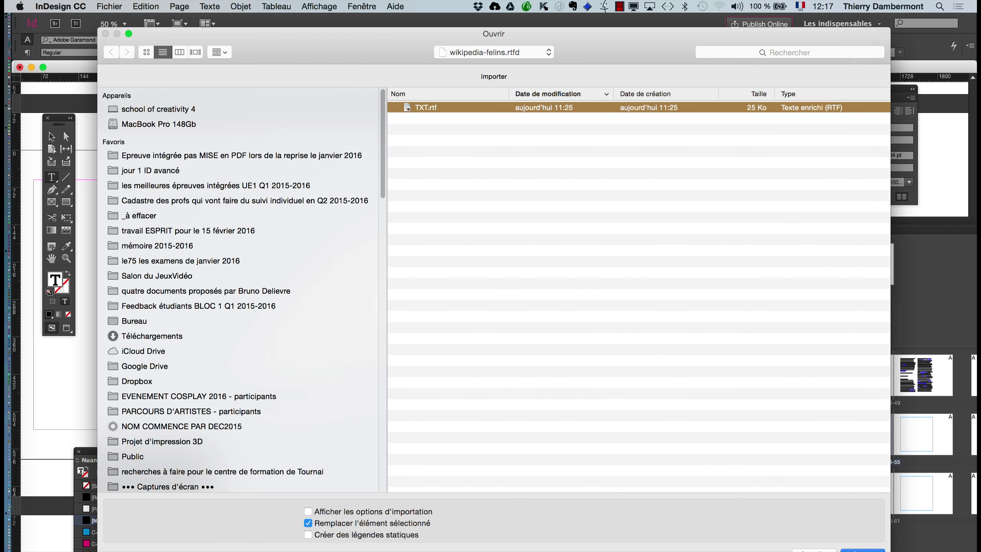
{"action": "key", "text": "Return"}
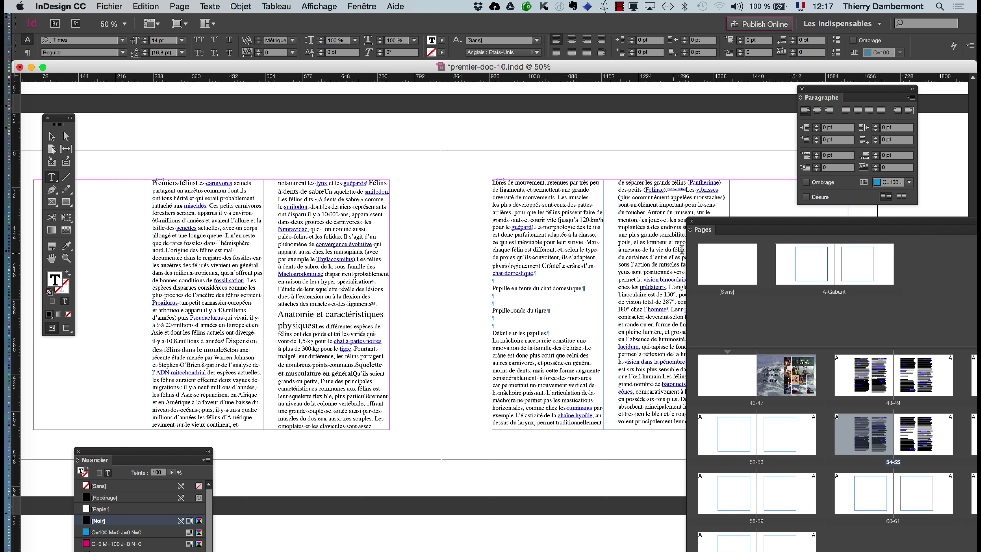
Move the Pages panel clear of the right page and view the imported text across spread 54-55.
{"action": "left_click_drag", "start_coordinate": [704, 224], "coordinate": [805, 234]}
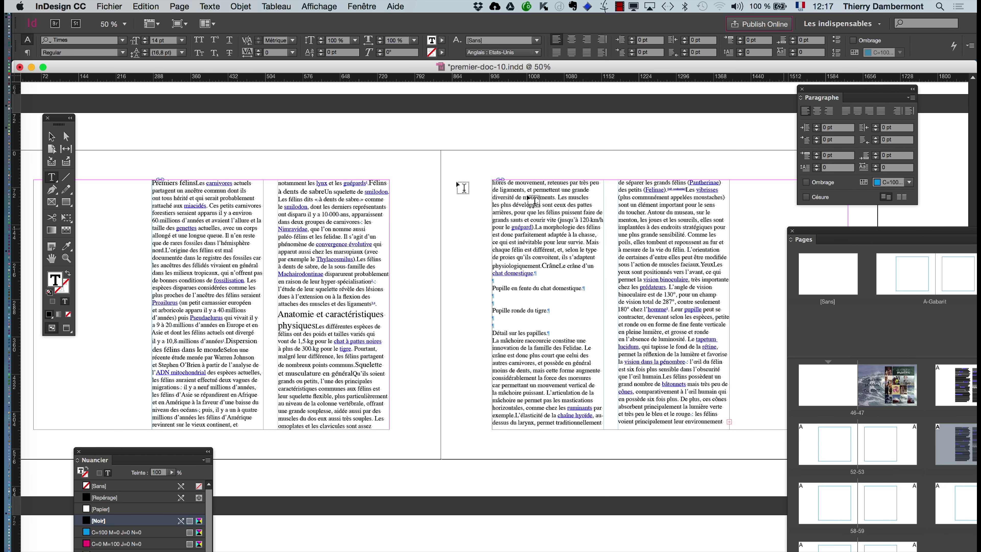
{"action": "left_click", "coordinate": [52, 136]}
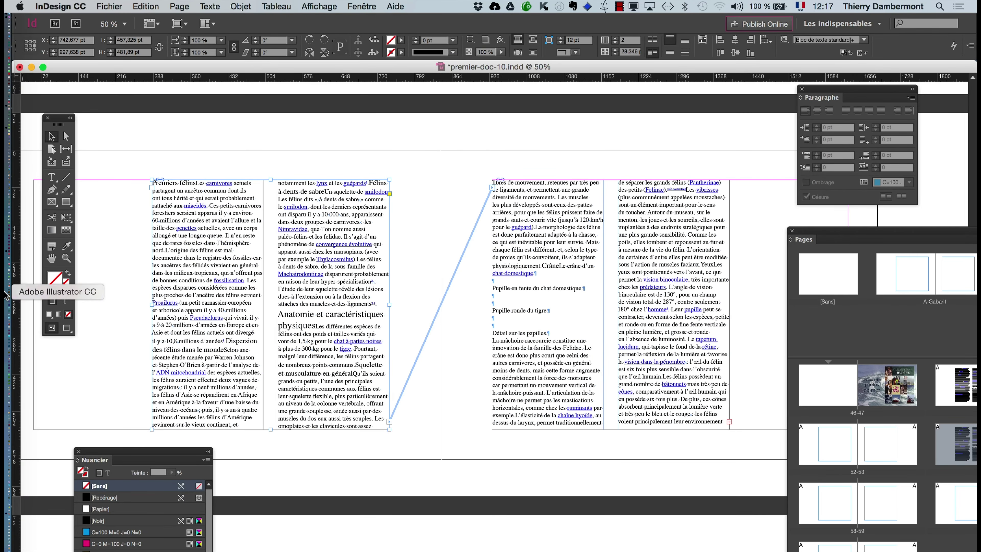
{"action": "left_click", "coordinate": [51, 258]}
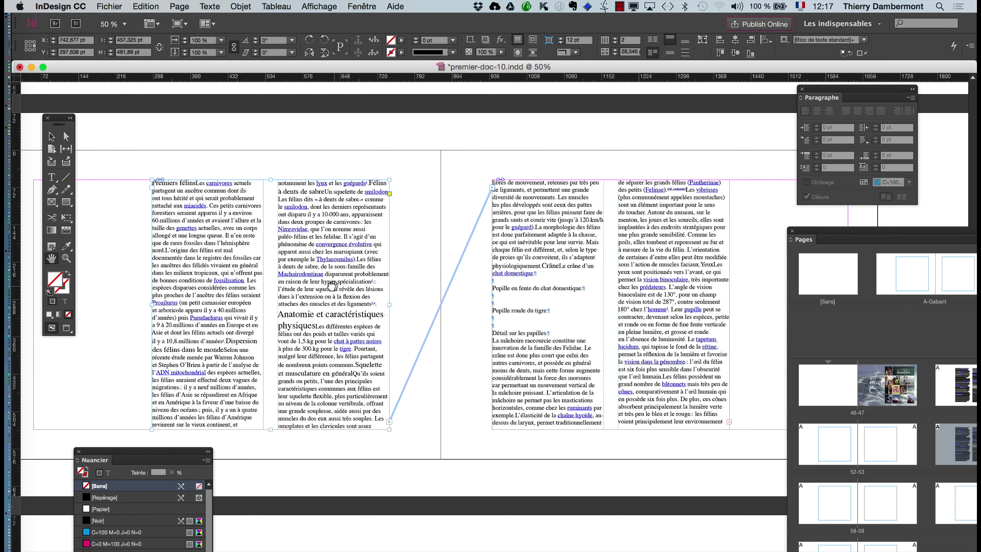
{"action": "left_click_drag", "start_coordinate": [332, 286], "coordinate": [307, 240]}
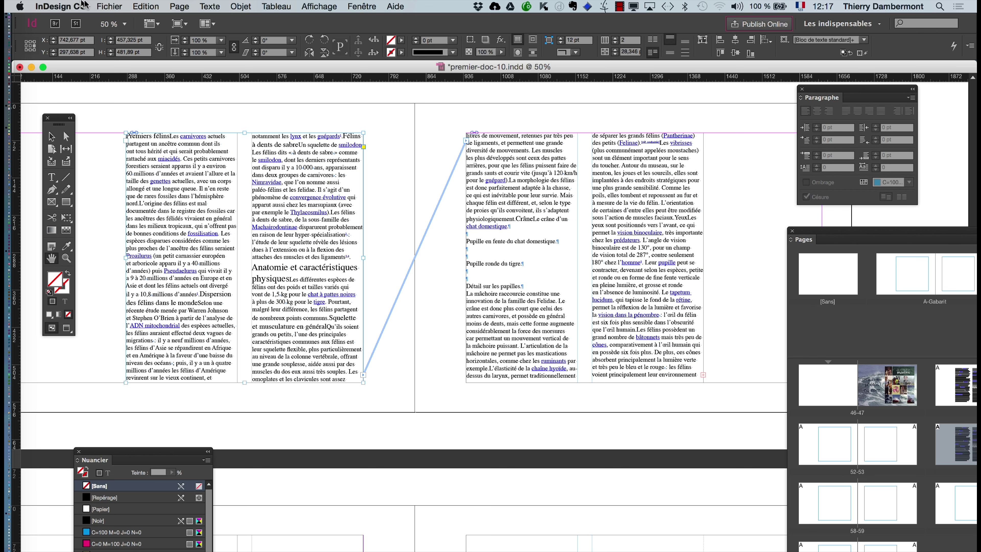
Examine the smart text reflow options in the Texte preferences and leave without changing anything.
{"action": "left_click", "coordinate": [108, 6]}
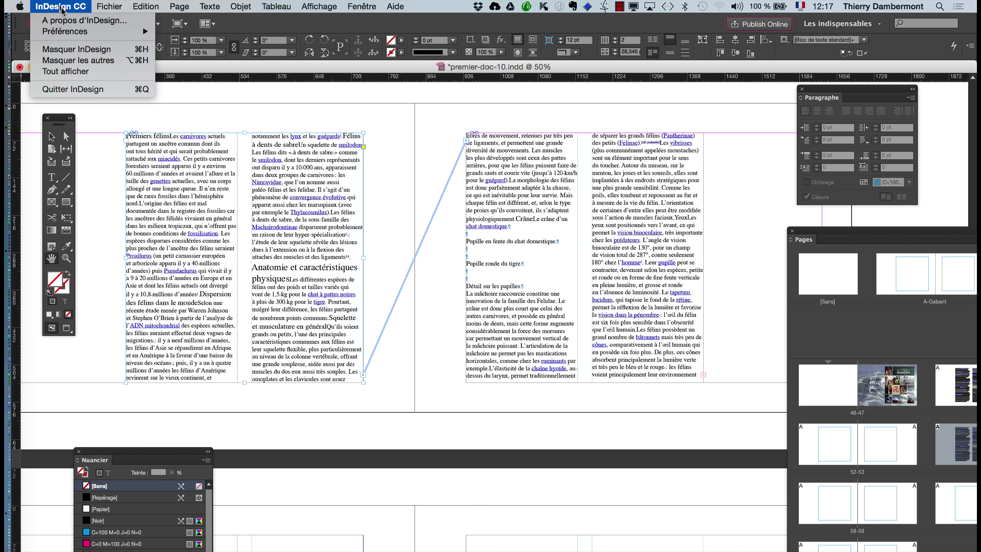
{"action": "mouse_move", "coordinate": [127, 31]}
{"action": "left_click", "coordinate": [228, 71]}
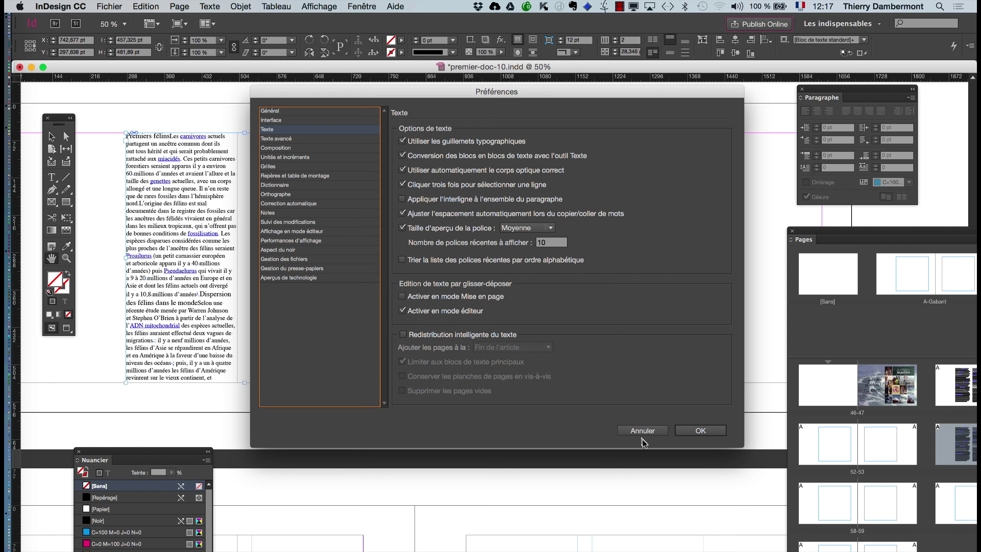
{"action": "left_click", "coordinate": [642, 432]}
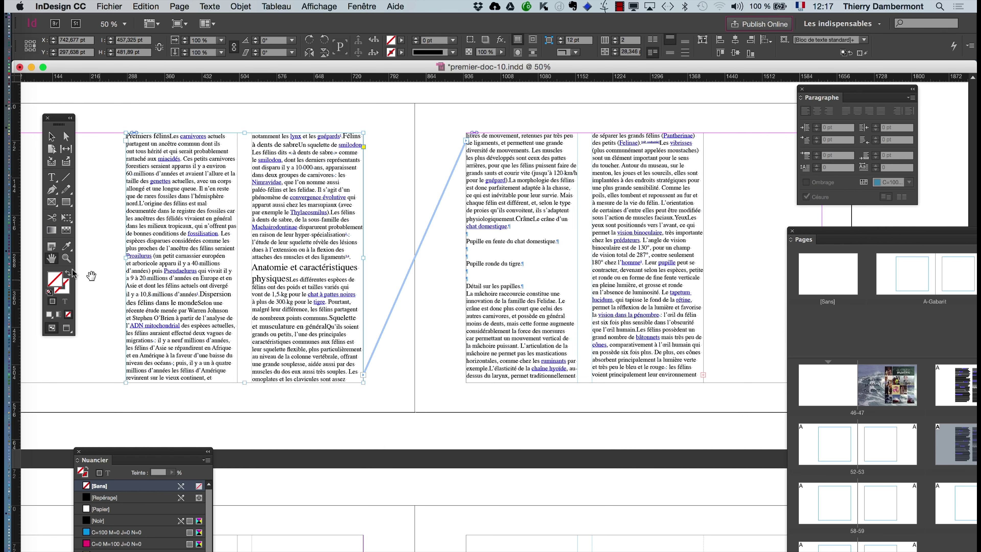
Flow the overset text from the right page of spread 54-55 into the left-page frame of spread 56-57.
{"action": "left_click", "coordinate": [66, 257]}
{"action": "left_click", "coordinate": [458, 353], "text": "alt"}
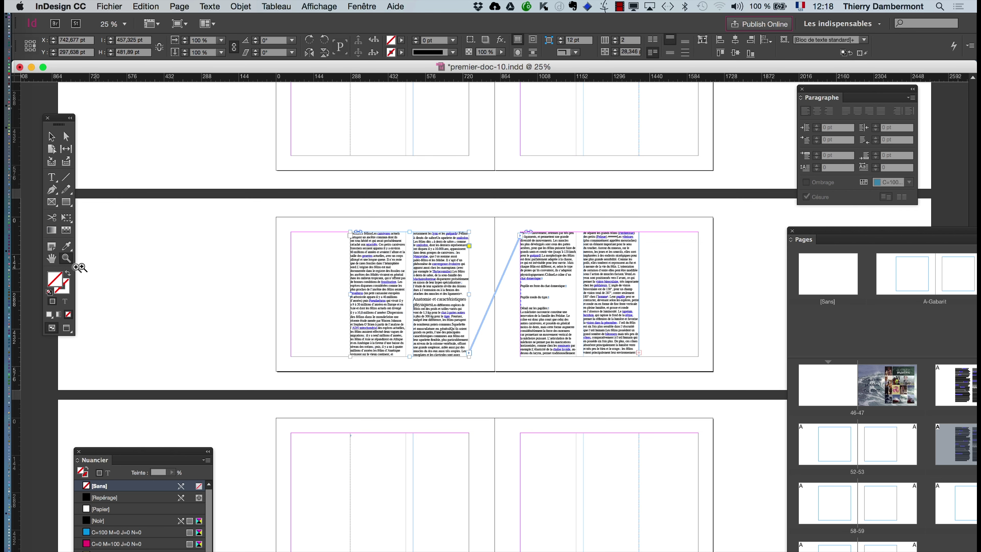
{"action": "left_click", "coordinate": [54, 260]}
{"action": "scroll", "coordinate": [209, 181], "scroll_direction": "down", "scroll_amount": 5}
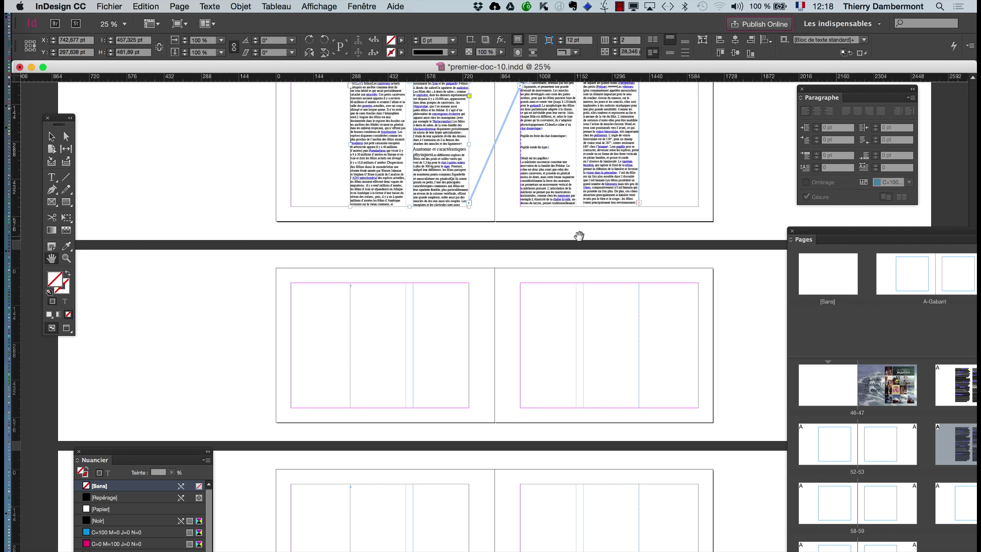
{"action": "key", "text": "super+minus"}
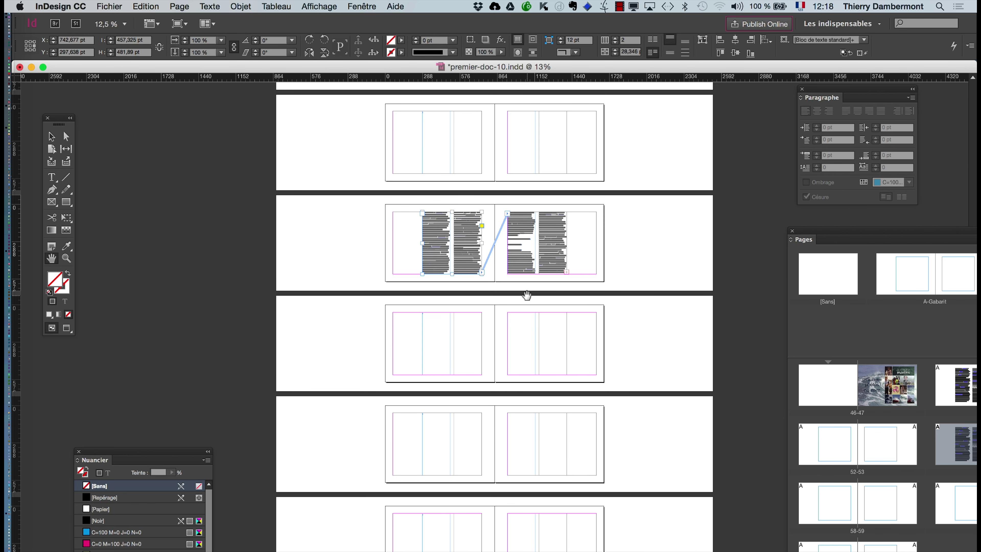
{"action": "key", "text": "super+equal"}
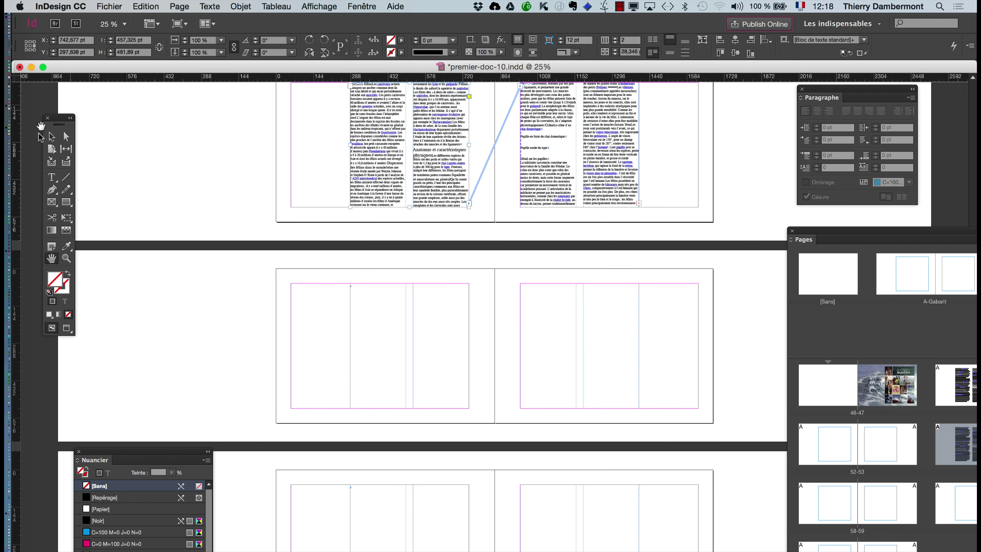
{"action": "left_click", "coordinate": [587, 186]}
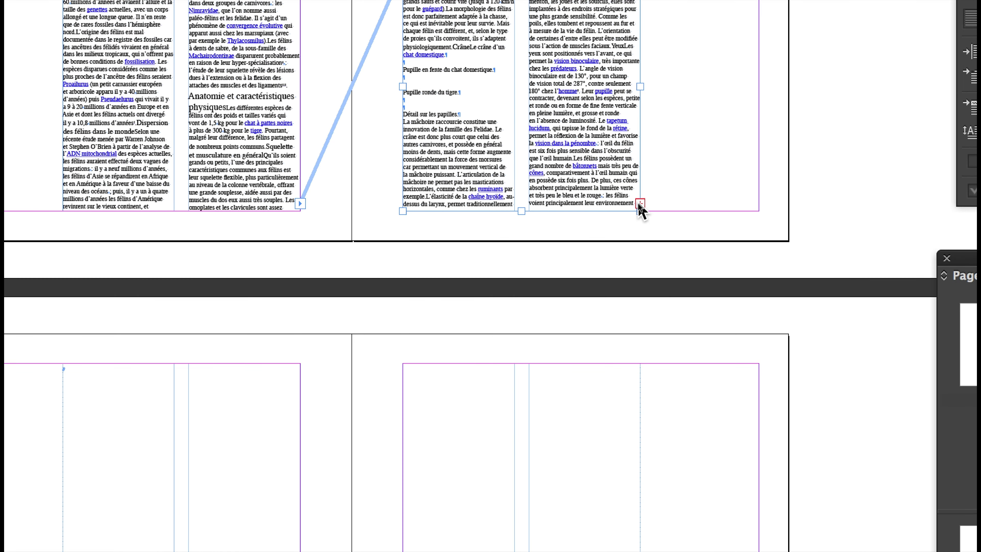
{"action": "left_click", "coordinate": [640, 204]}
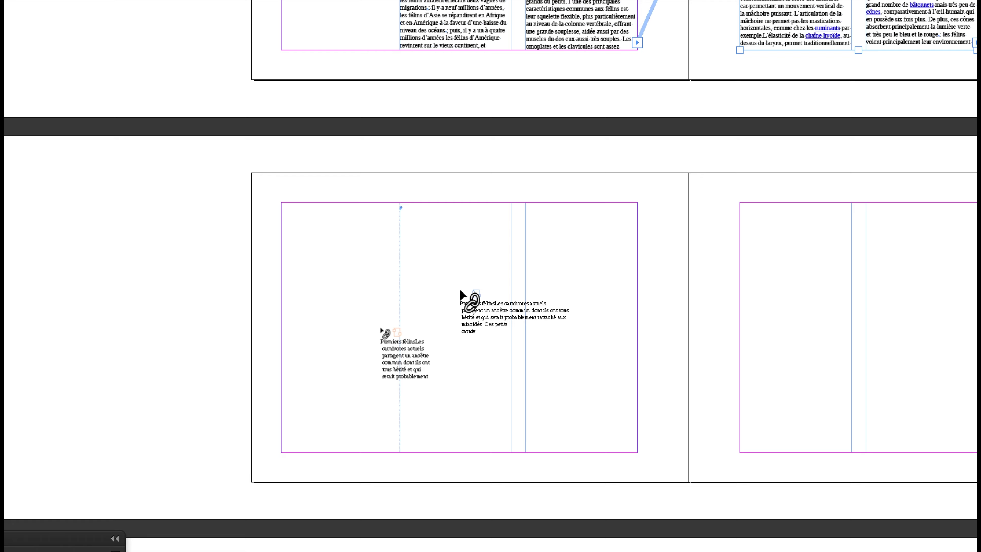
{"action": "left_click", "coordinate": [461, 292]}
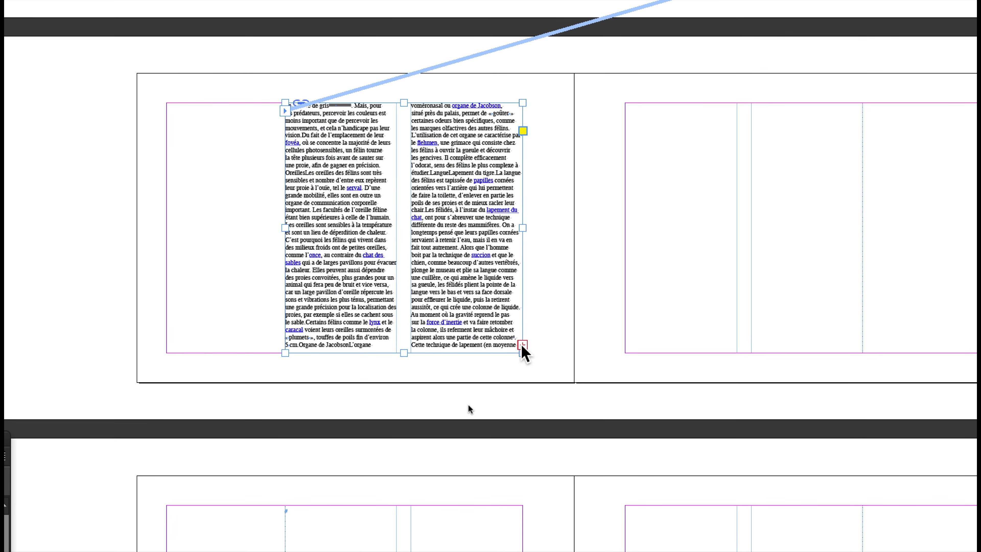
Continue the overset text onto the right page of spread 56-57 and link both page frames of spread 58-59.
{"action": "left_click", "coordinate": [522, 344]}
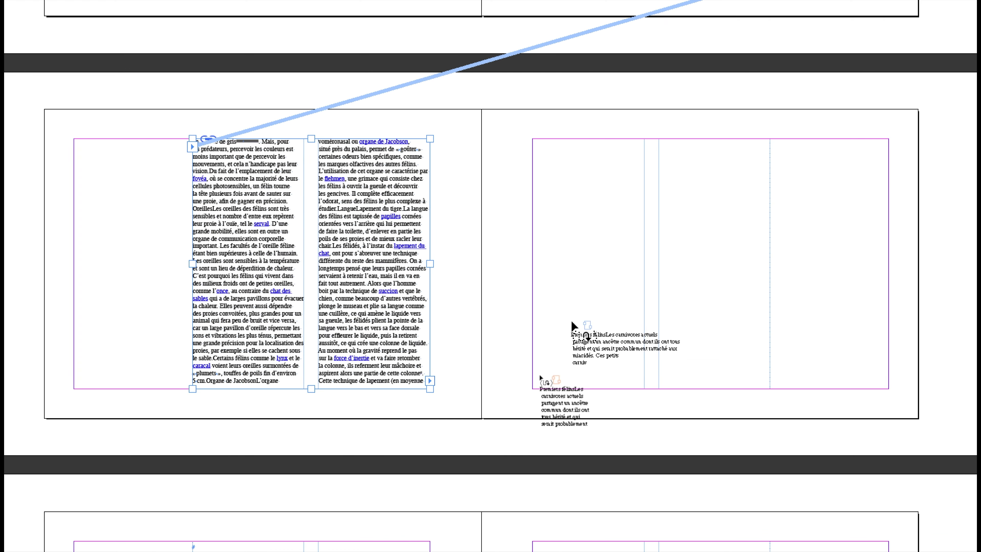
{"action": "left_click", "coordinate": [647, 308]}
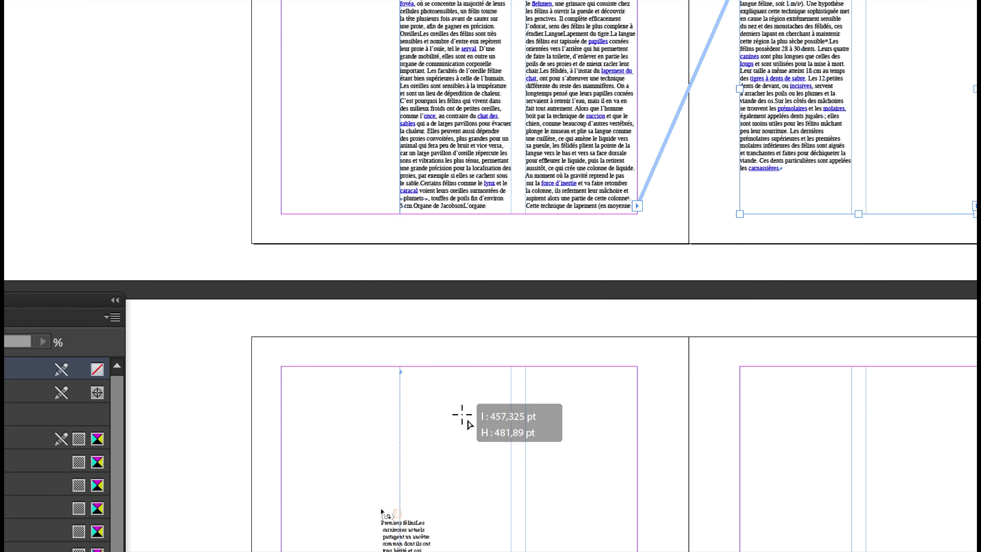
{"action": "left_click", "coordinate": [381, 509]}
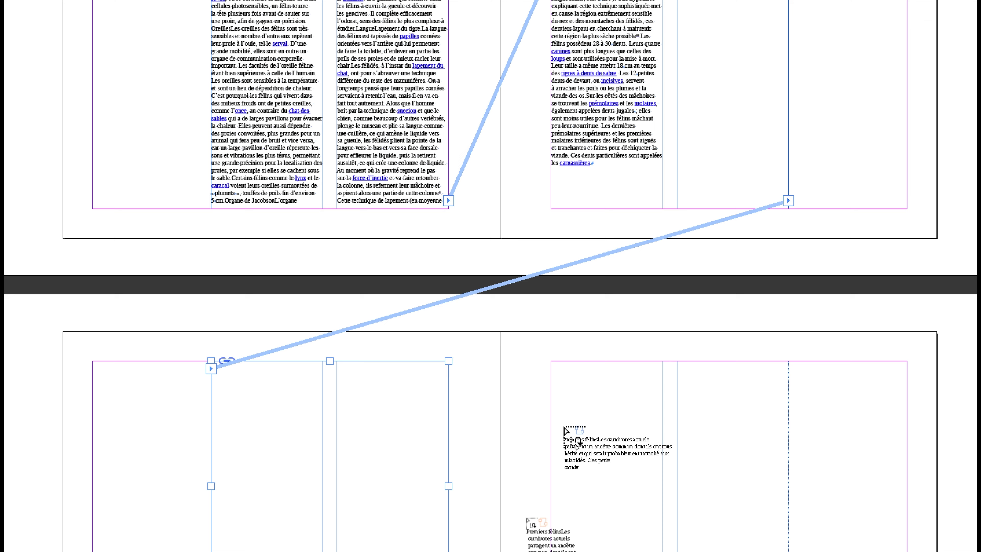
{"action": "left_click", "coordinate": [563, 426]}
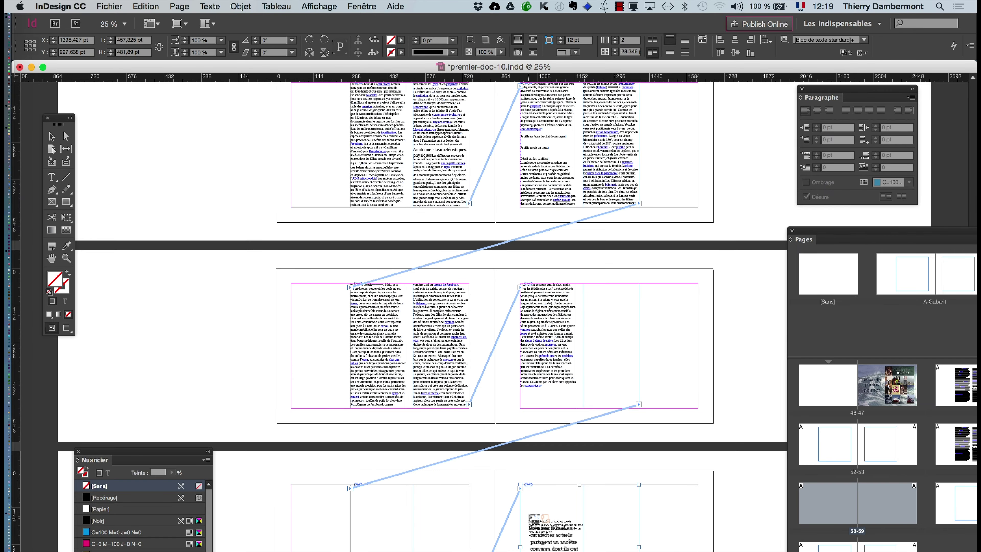
Extend the linked text frames through both pages of spreads 60-61, 62-63 and 64-65, and unload the text cursor.
{"action": "scroll", "coordinate": [529, 515], "scroll_direction": "down", "scroll_amount": 7}
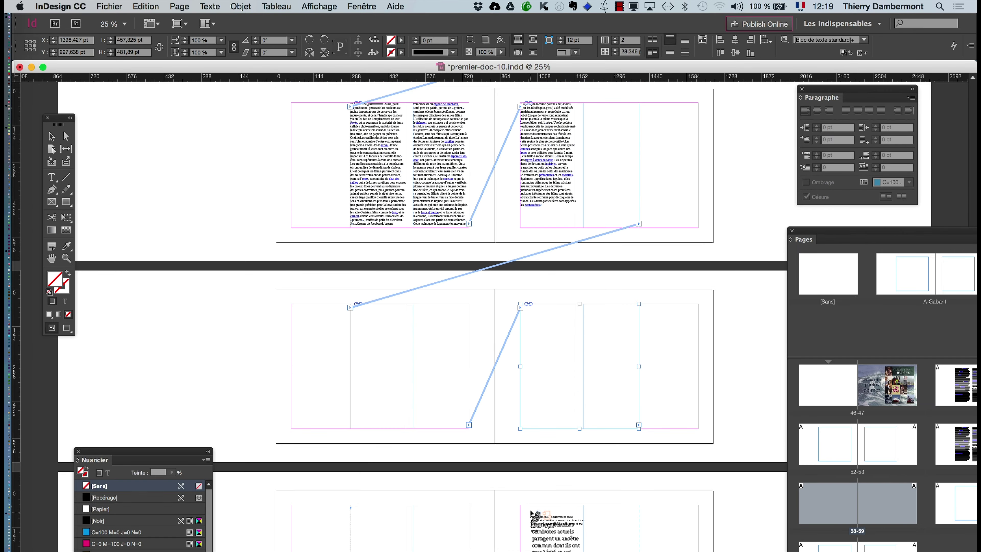
{"action": "left_click", "coordinate": [566, 478], "text": "alt"}
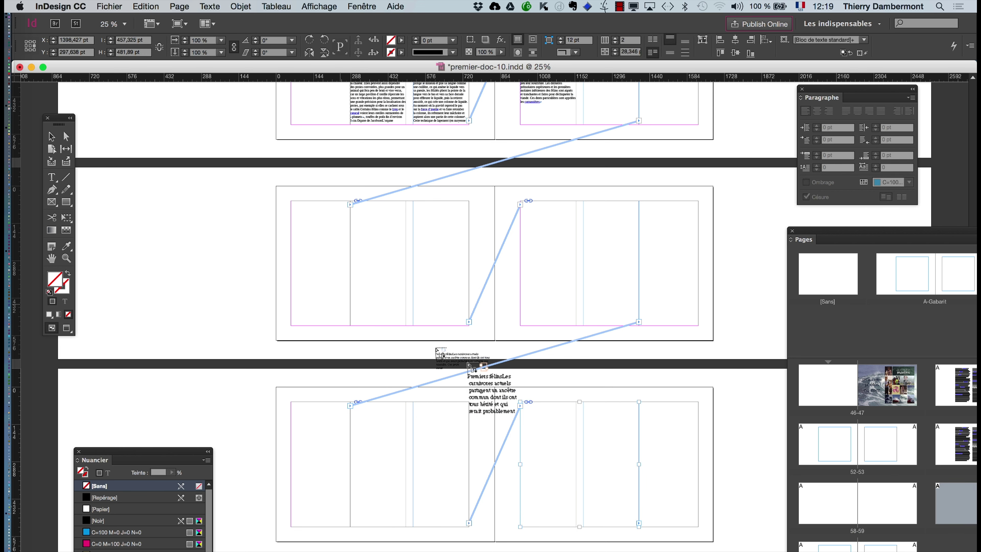
{"action": "scroll", "coordinate": [485, 385], "scroll_direction": "down", "scroll_amount": 6}
{"action": "scroll", "coordinate": [463, 385], "scroll_direction": "down", "scroll_amount": 2}
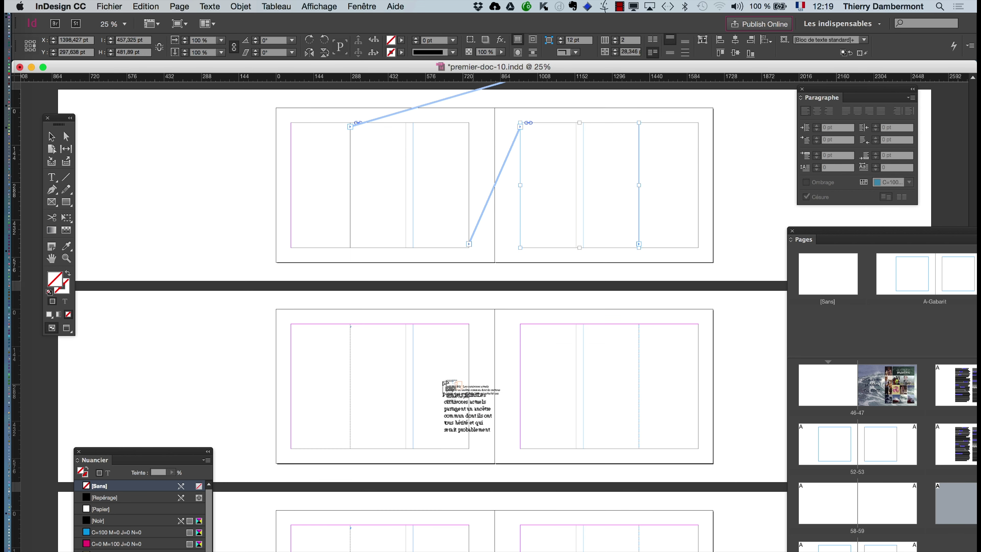
{"action": "scroll", "coordinate": [482, 383], "scroll_direction": "up", "scroll_amount": 4}
{"action": "key", "text": "super+z"}
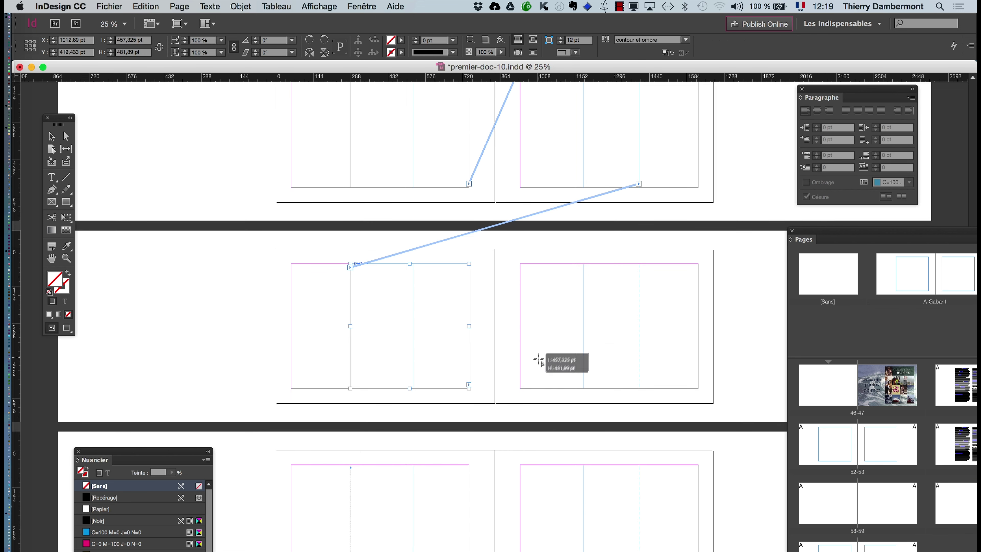
{"action": "key", "text": "super+shift+z"}
{"action": "left_click", "coordinate": [537, 499]}
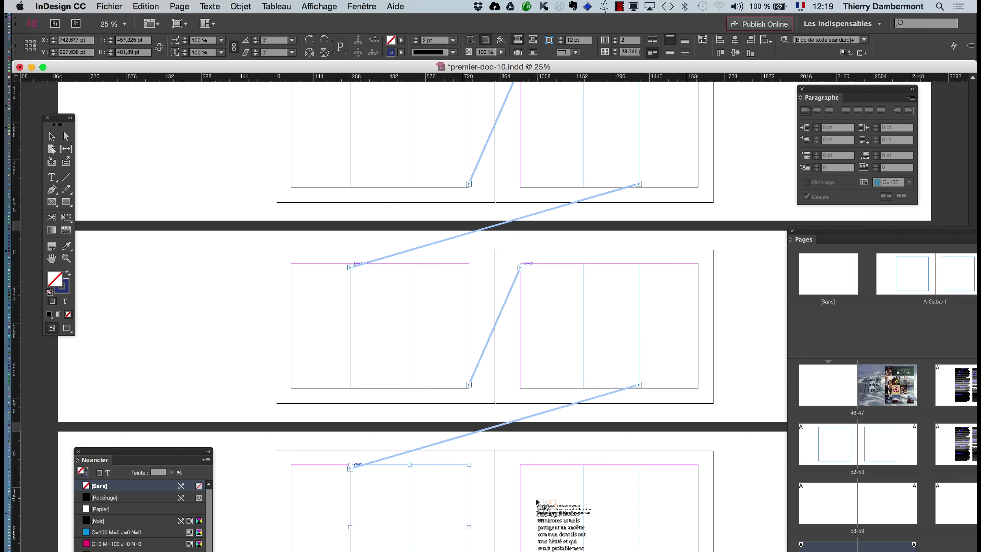
{"action": "scroll", "coordinate": [538, 506], "scroll_direction": "down", "scroll_amount": 2}
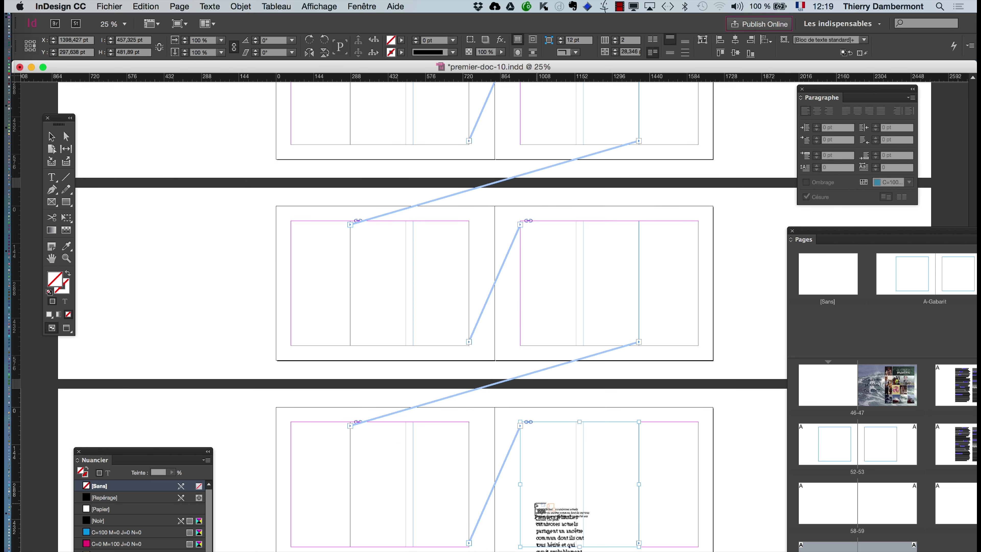
{"action": "left_click", "coordinate": [53, 136]}
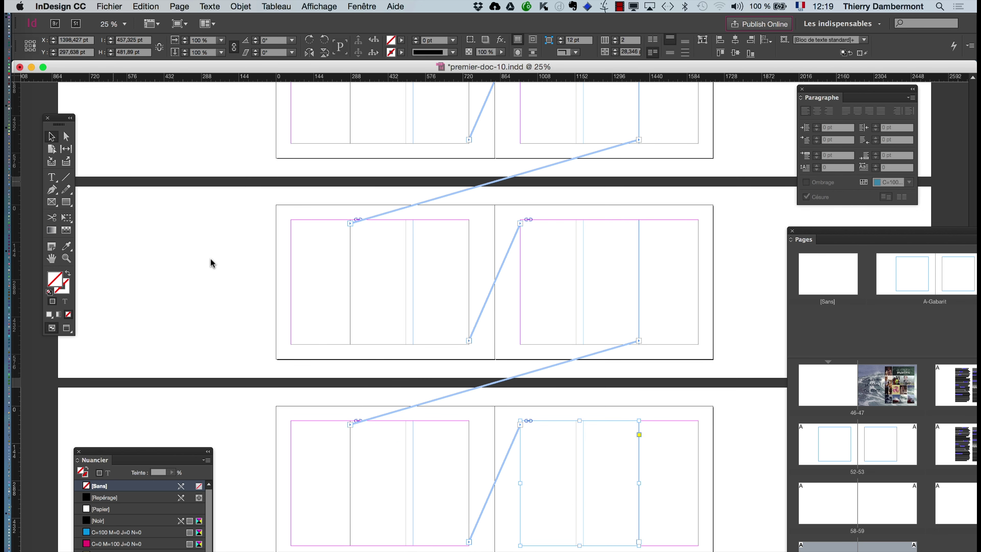
Examine the text threads between the linked frames on successive spreads at 12.5% zoom.
{"action": "left_click", "coordinate": [547, 413]}
{"action": "key", "text": "super+minus"}
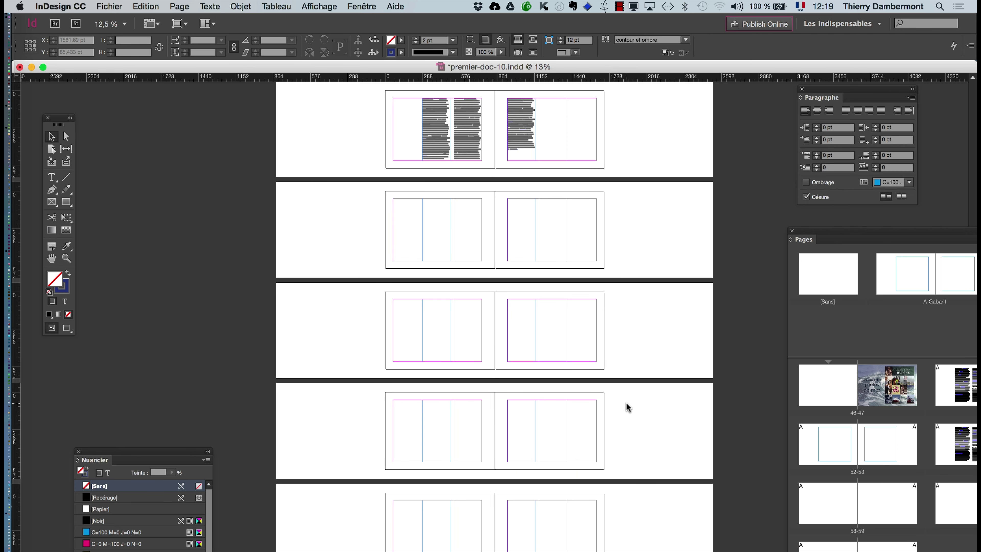
{"action": "scroll", "coordinate": [627, 405], "scroll_direction": "down", "scroll_amount": 1}
{"action": "left_click", "coordinate": [468, 409]}
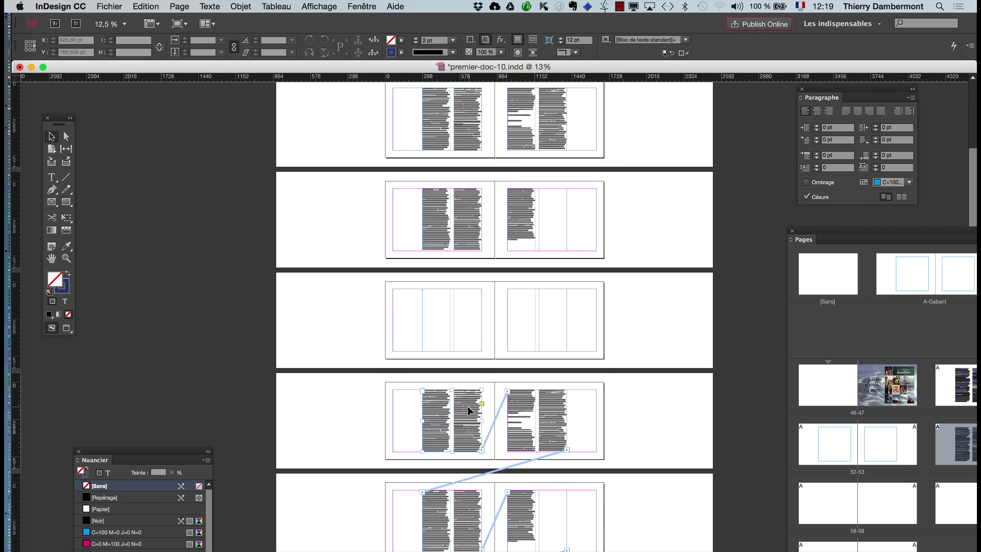
{"action": "left_click", "coordinate": [480, 320]}
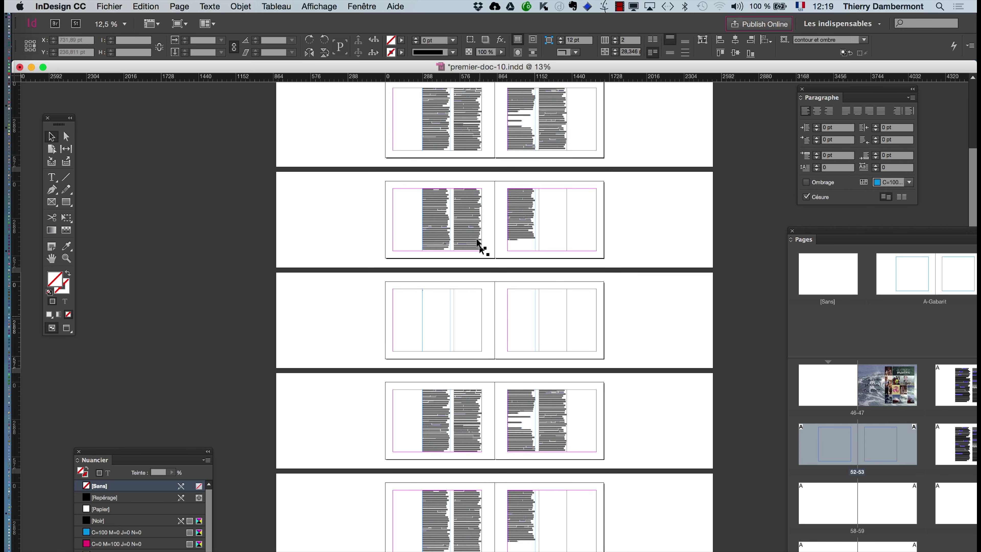
{"action": "left_click", "coordinate": [478, 238]}
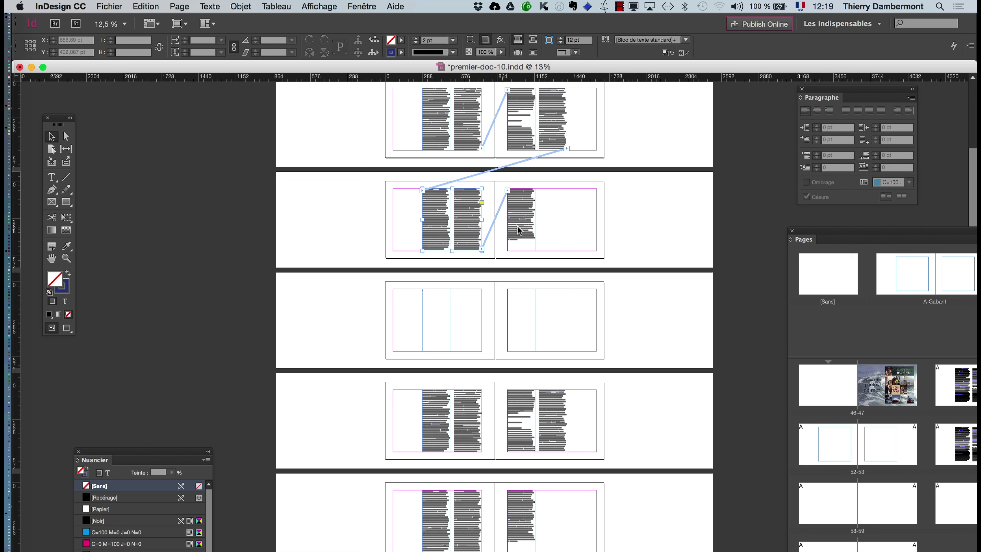
{"action": "left_click", "coordinate": [554, 236]}
{"action": "left_click", "coordinate": [348, 311]}
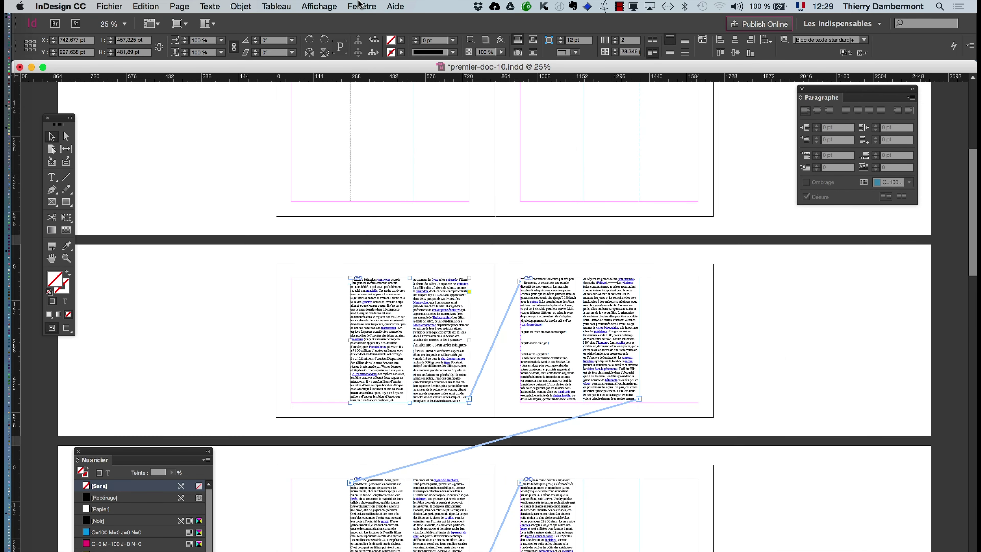
Display the Pages panel and apply the A-Gabarit master to all pages of the document.
{"action": "left_click", "coordinate": [361, 6]}
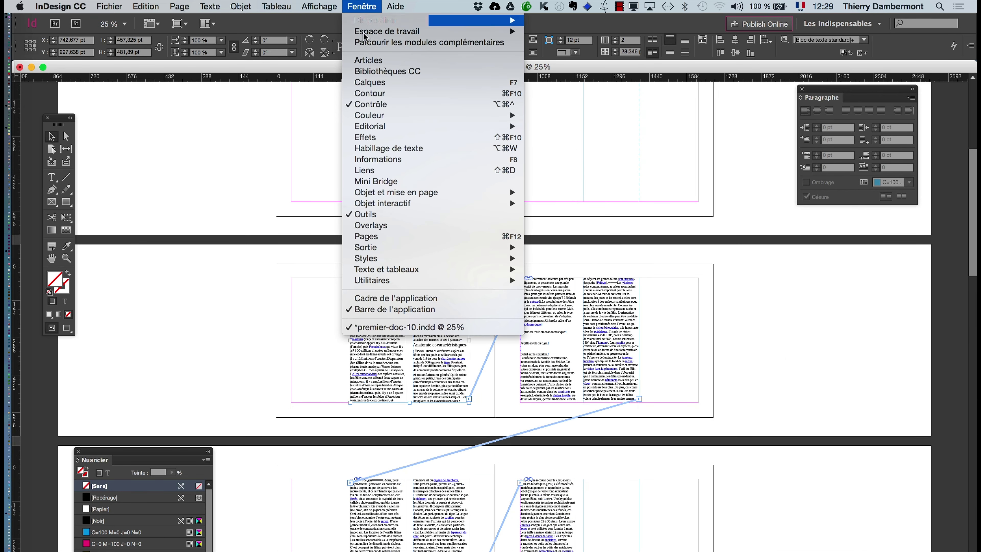
{"action": "left_click", "coordinate": [402, 237]}
{"action": "left_click", "coordinate": [754, 124]}
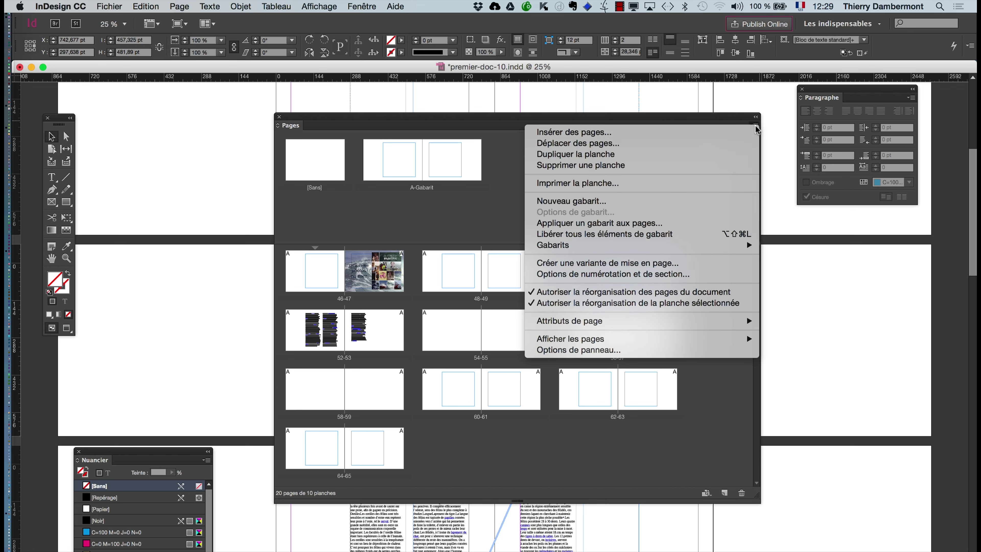
{"action": "left_click", "coordinate": [656, 223]}
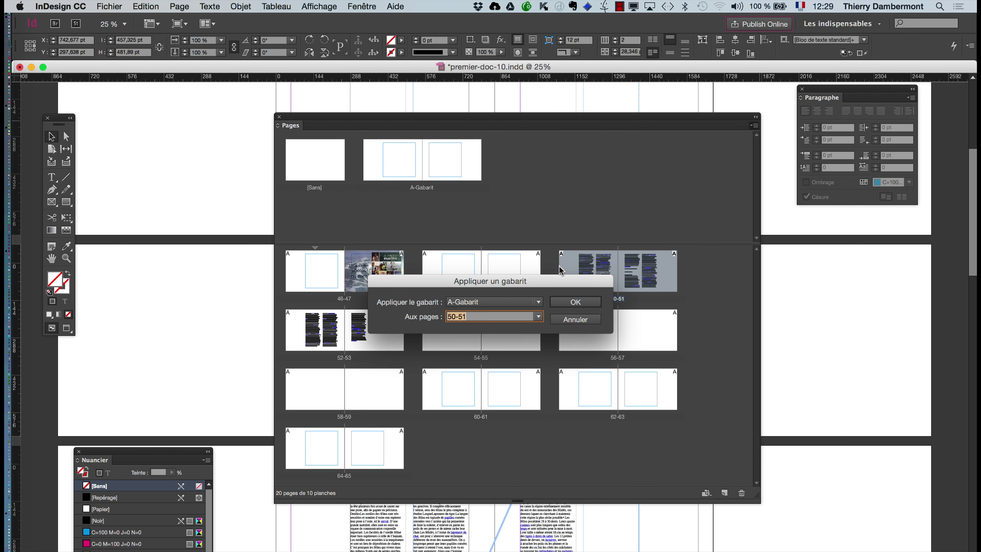
{"action": "left_click", "coordinate": [542, 325]}
{"action": "left_click", "coordinate": [527, 335]}
{"action": "left_click", "coordinate": [576, 301]}
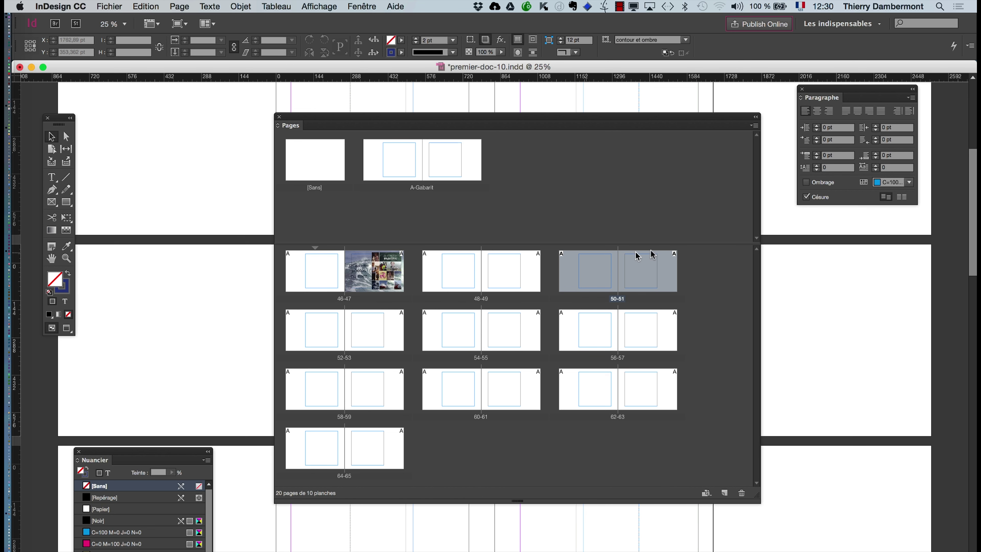
Move the Pages panel aside to uncover spreads 46-47 and 48-49.
{"action": "left_click", "coordinate": [181, 201]}
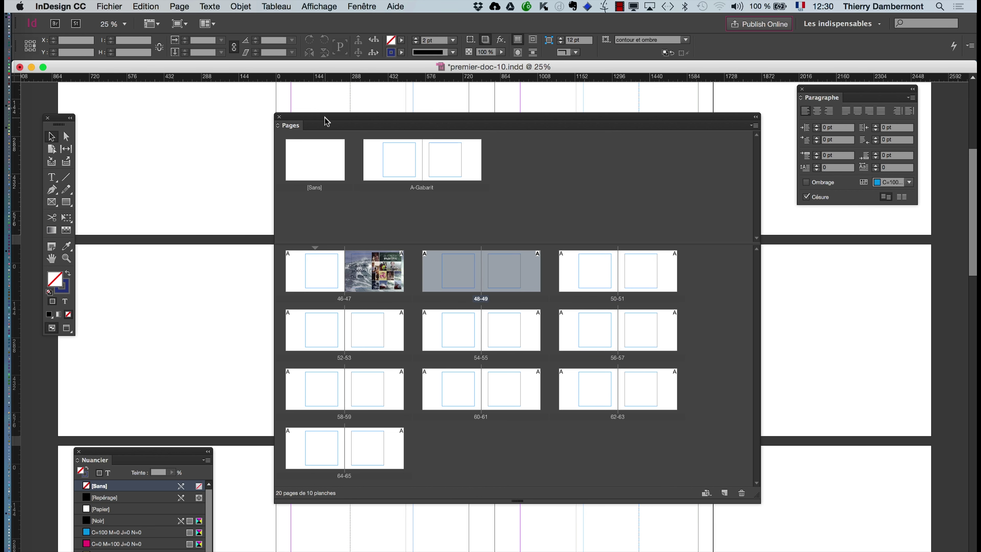
{"action": "left_click_drag", "start_coordinate": [326, 120], "coordinate": [677, 295]}
{"action": "scroll", "coordinate": [407, 239], "scroll_direction": "up", "scroll_amount": 5}
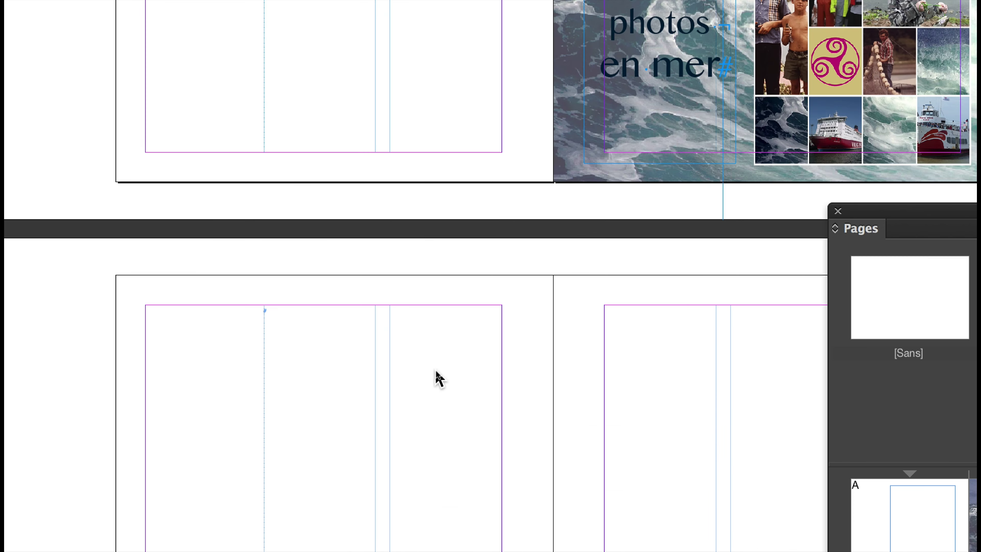
Import TXT.rtf from wikipedia-felins.rtfd into the linked master text frames on spread 48-49, starting on the left page.
{"action": "left_click", "coordinate": [438, 377]}
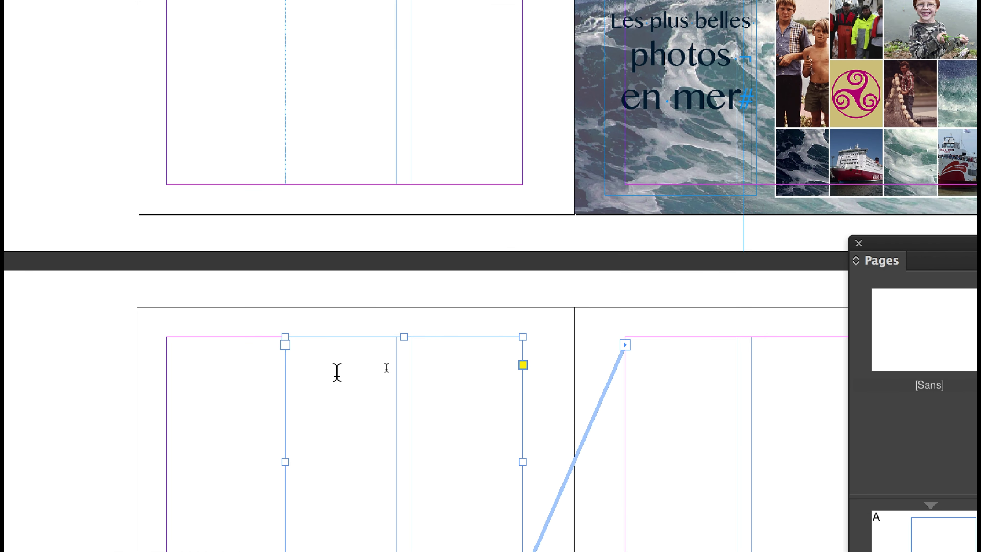
{"action": "left_click", "coordinate": [506, 539]}
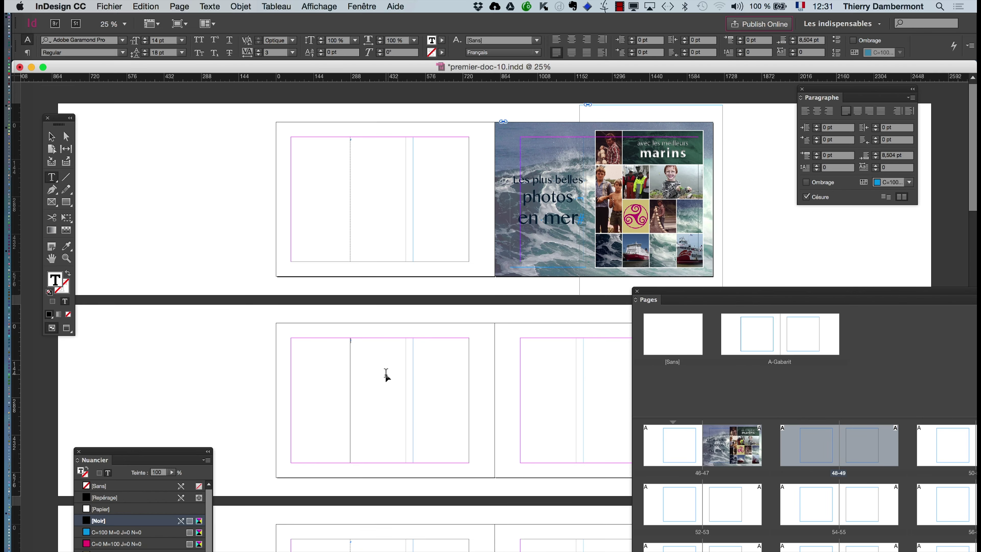
{"action": "left_click", "coordinate": [107, 4]}
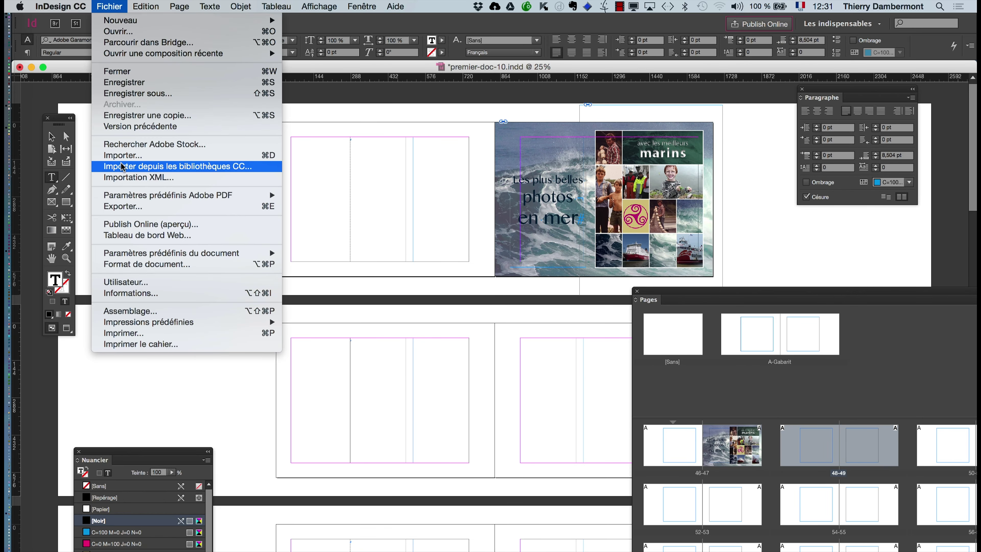
{"action": "left_click", "coordinate": [124, 155]}
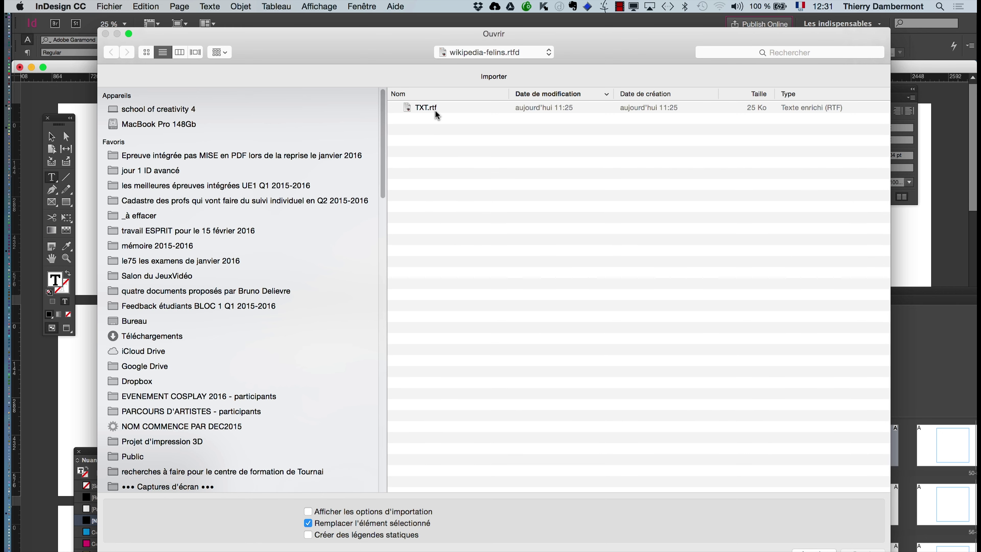
{"action": "left_click", "coordinate": [436, 110]}
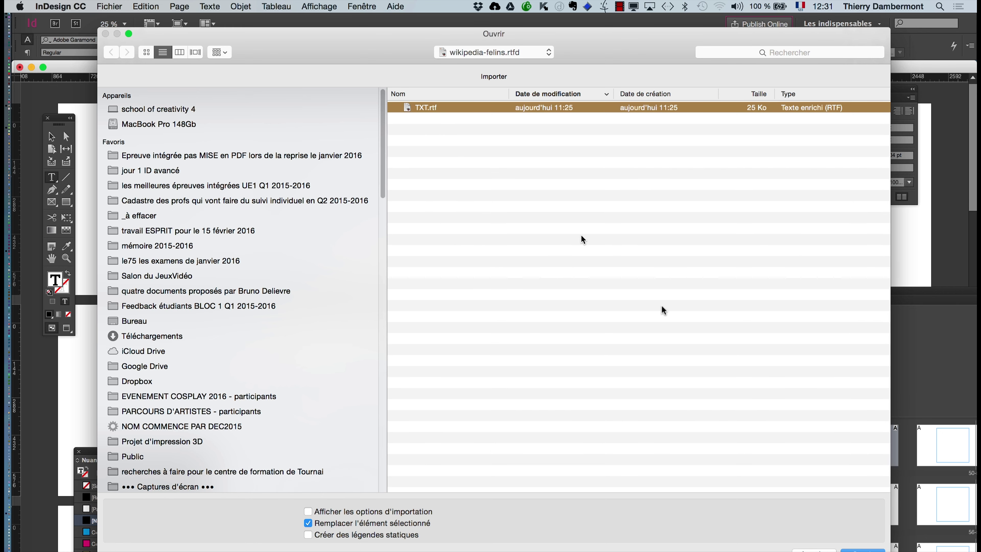
{"action": "key", "text": "Return"}
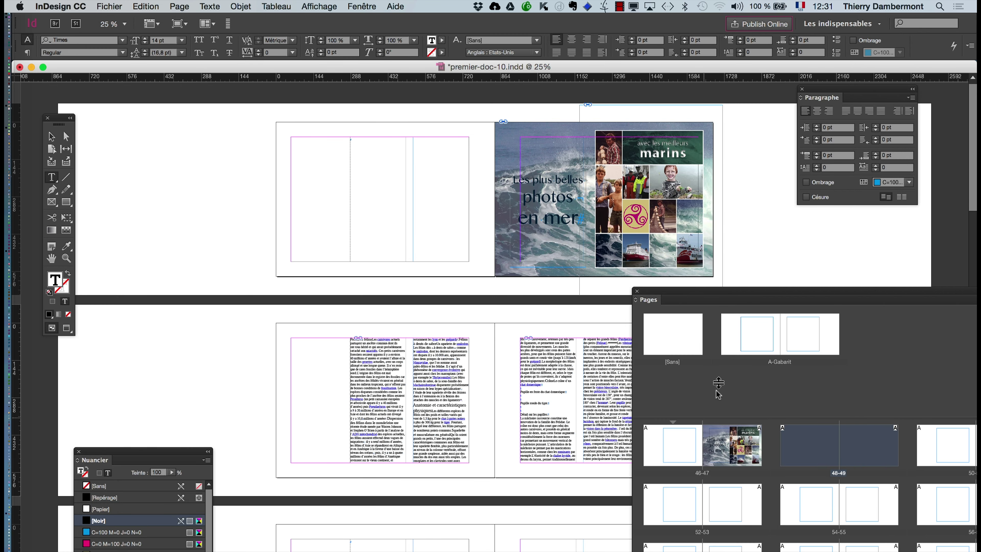
Move the Pages panel aside and examine the overset text marker at the end of the right frame on spread 48-49.
{"action": "left_click_drag", "start_coordinate": [668, 293], "coordinate": [855, 320]}
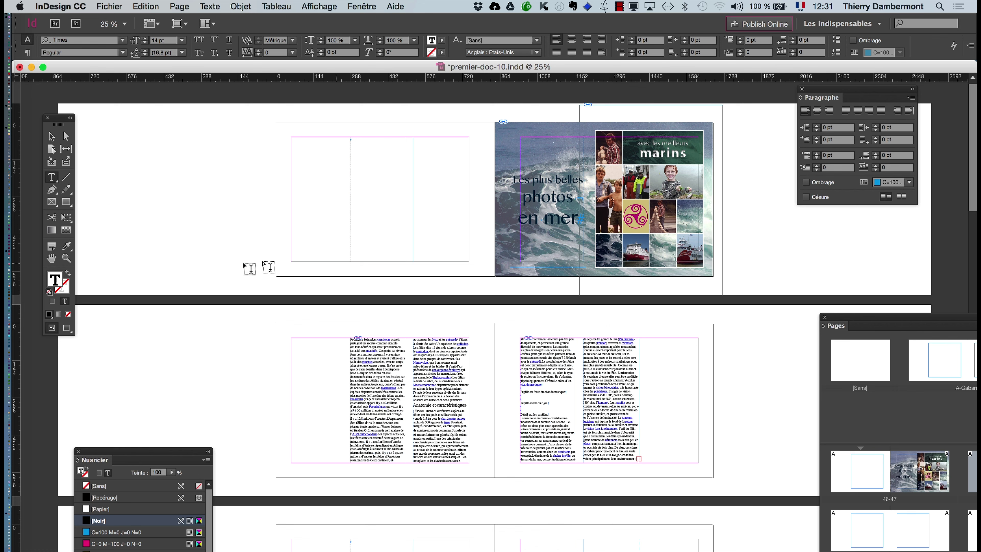
{"action": "scroll", "coordinate": [325, 306], "scroll_direction": "down", "scroll_amount": 5}
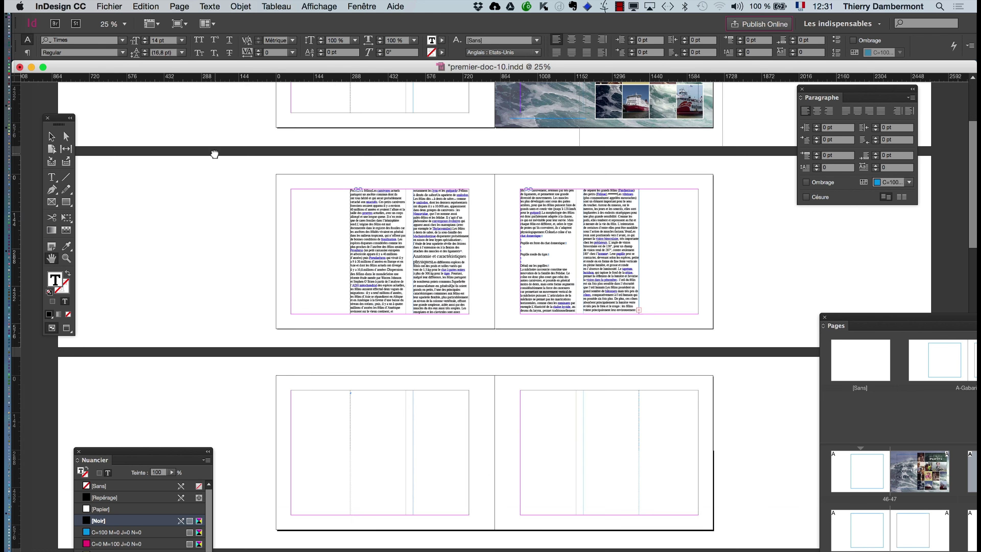
{"action": "key", "text": "super+equal"}
{"action": "key", "text": "super+equal"}
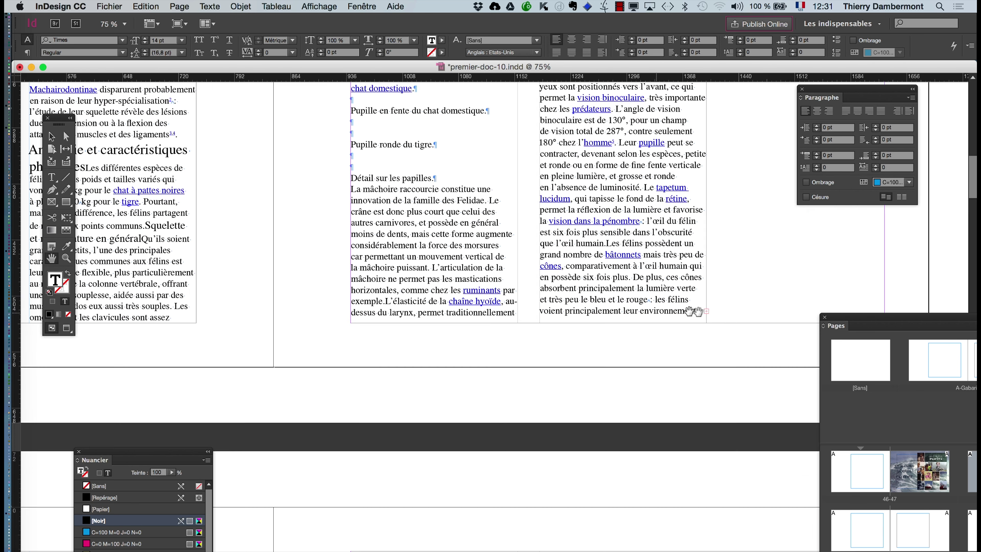
{"action": "key", "text": "super+equal"}
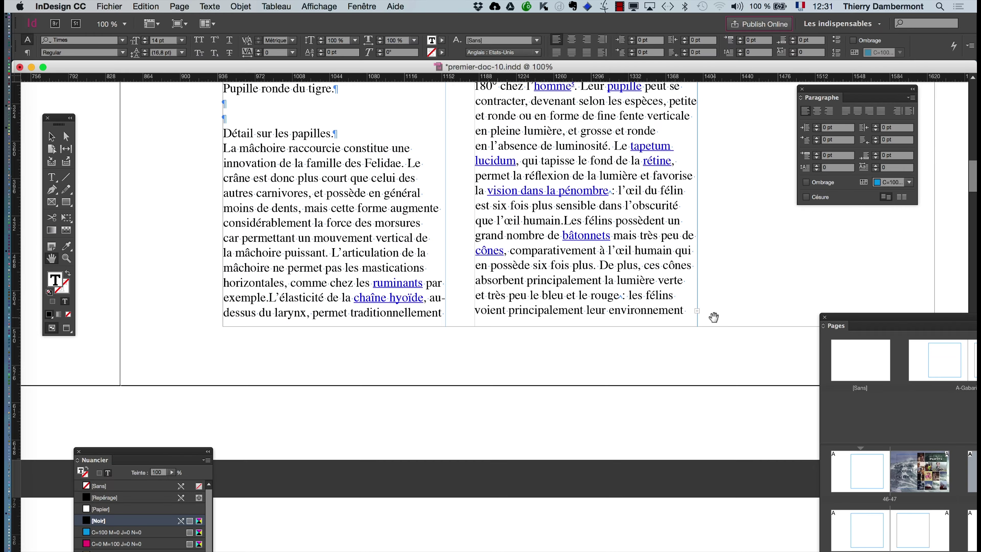
{"action": "key", "text": "super+minus"}
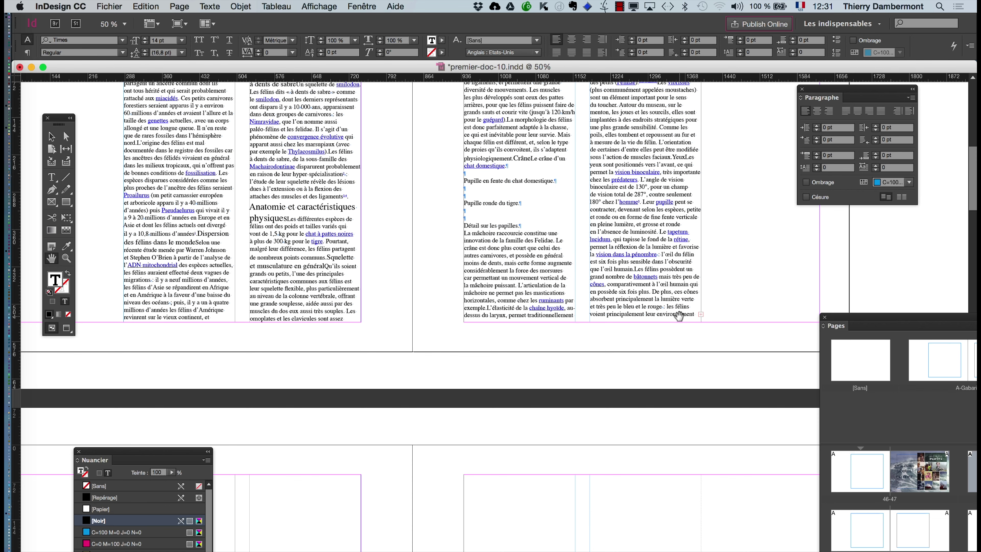
{"action": "key", "text": "super+minus"}
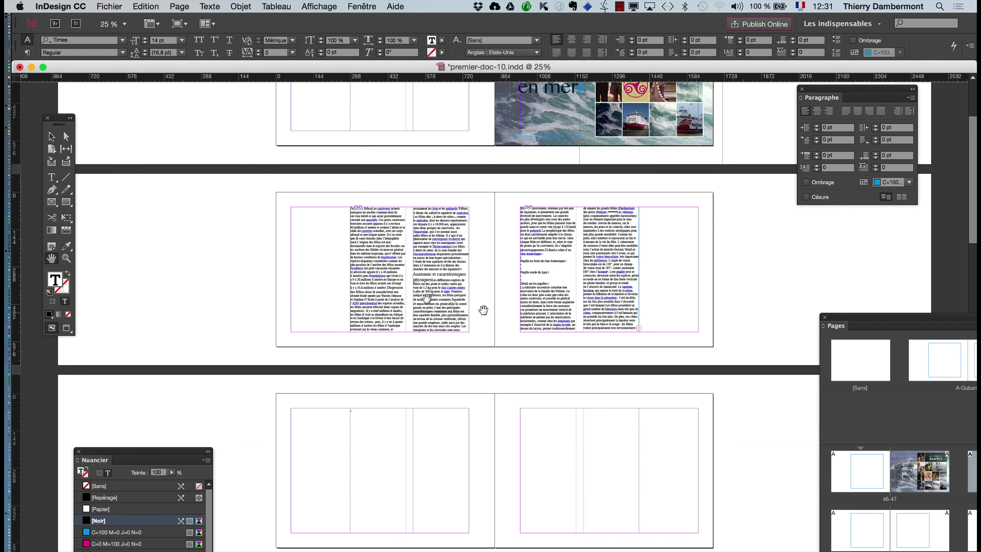
Thread the overset text from the right frame of spread 48-49 into the left and right frames of spread 50-51.
{"action": "left_click", "coordinate": [56, 142]}
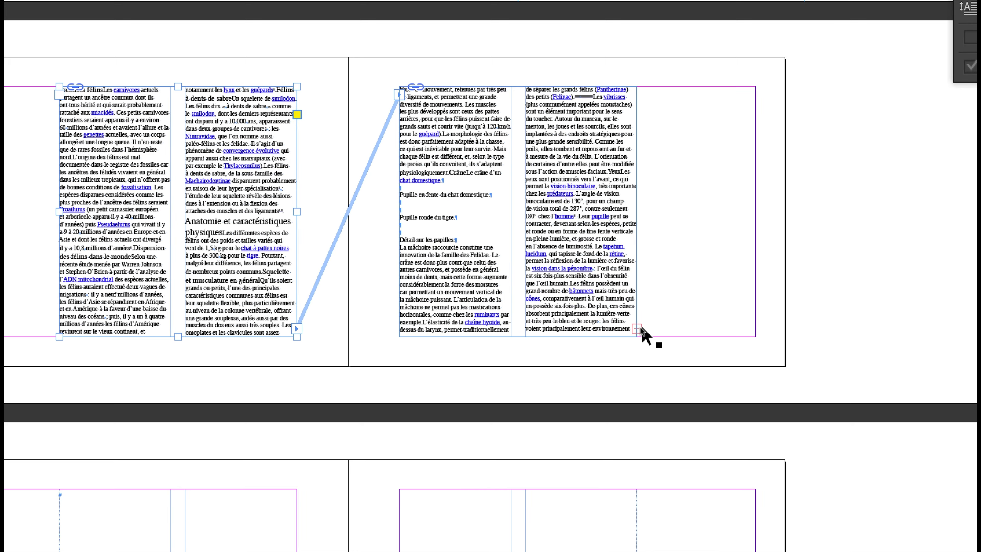
{"action": "left_click", "coordinate": [637, 328]}
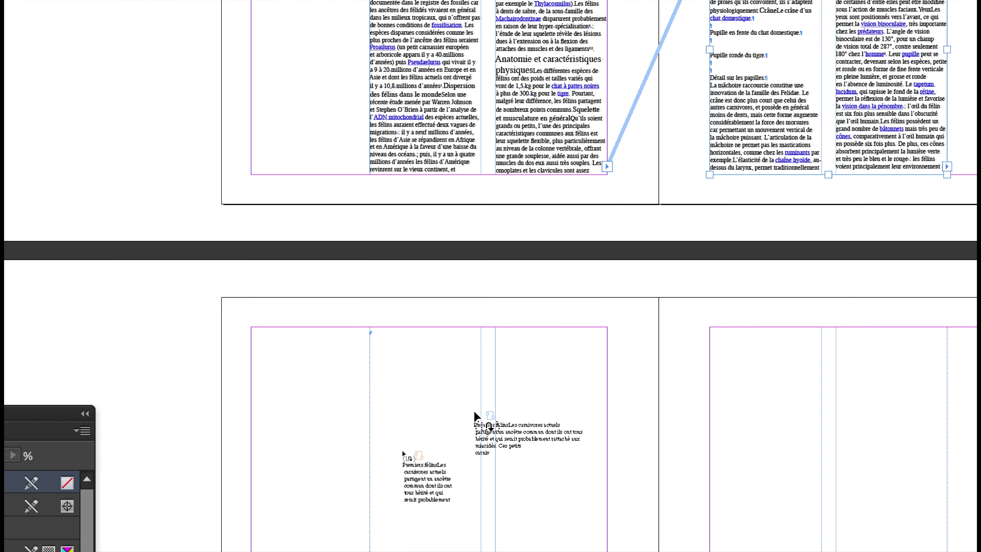
{"action": "left_click", "coordinate": [474, 411]}
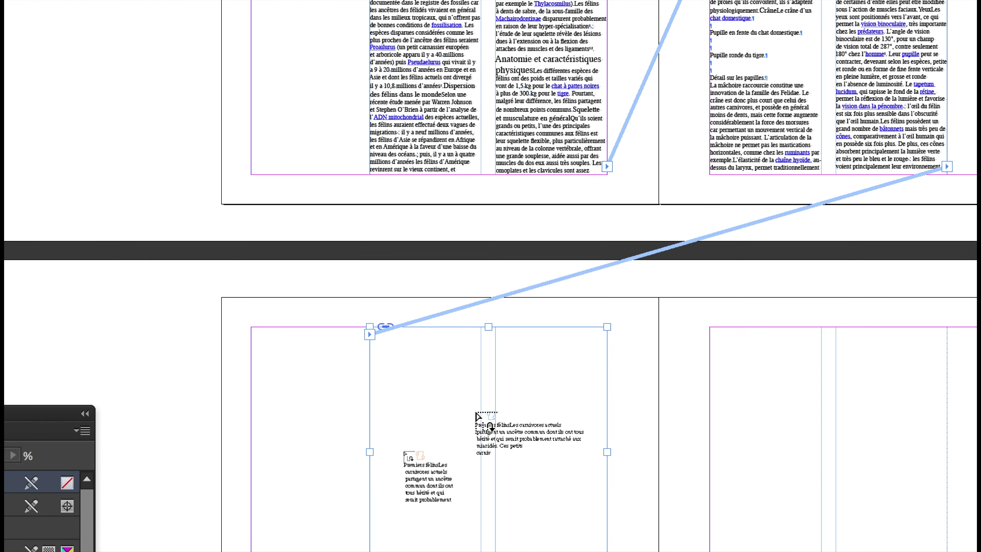
{"action": "left_click", "coordinate": [569, 406]}
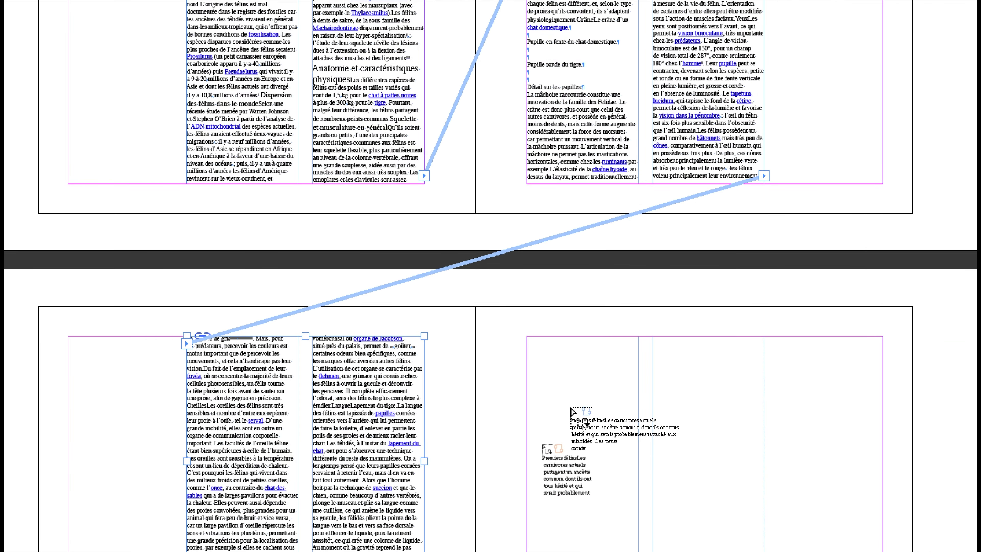
{"action": "scroll", "coordinate": [544, 463], "scroll_direction": "up", "scroll_amount": 1}
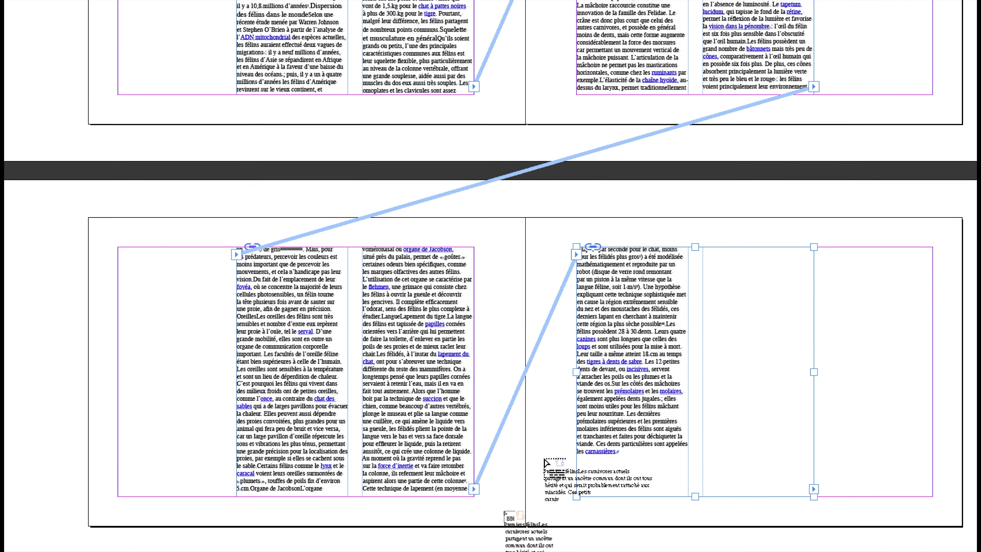
Continue the text thread from spread 50-51 into the left and right master frames of spread 52-53.
{"action": "scroll", "coordinate": [544, 462], "scroll_direction": "down", "scroll_amount": 5}
{"action": "scroll", "coordinate": [544, 459], "scroll_direction": "down", "scroll_amount": 4}
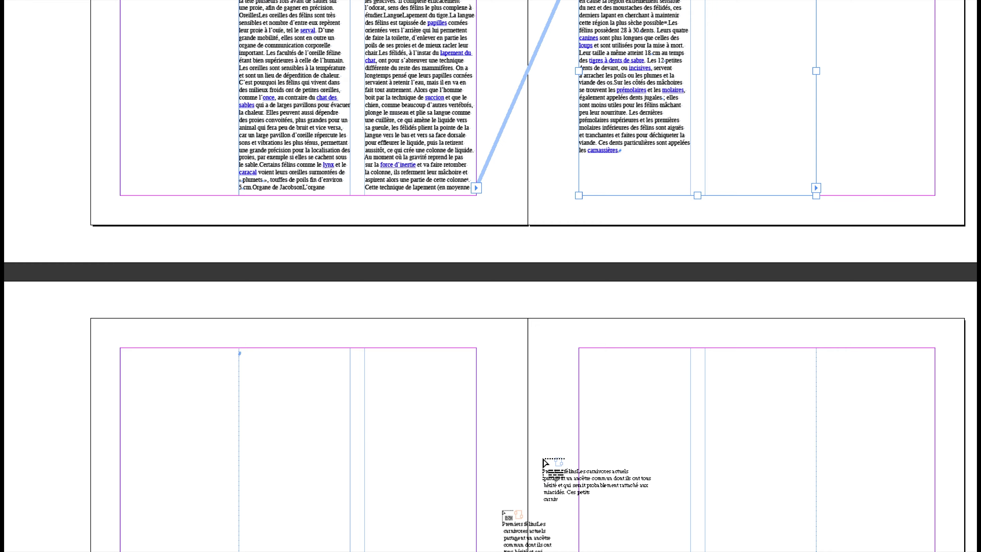
{"action": "left_click", "coordinate": [427, 430], "text": "alt"}
{"action": "left_click", "coordinate": [445, 493]}
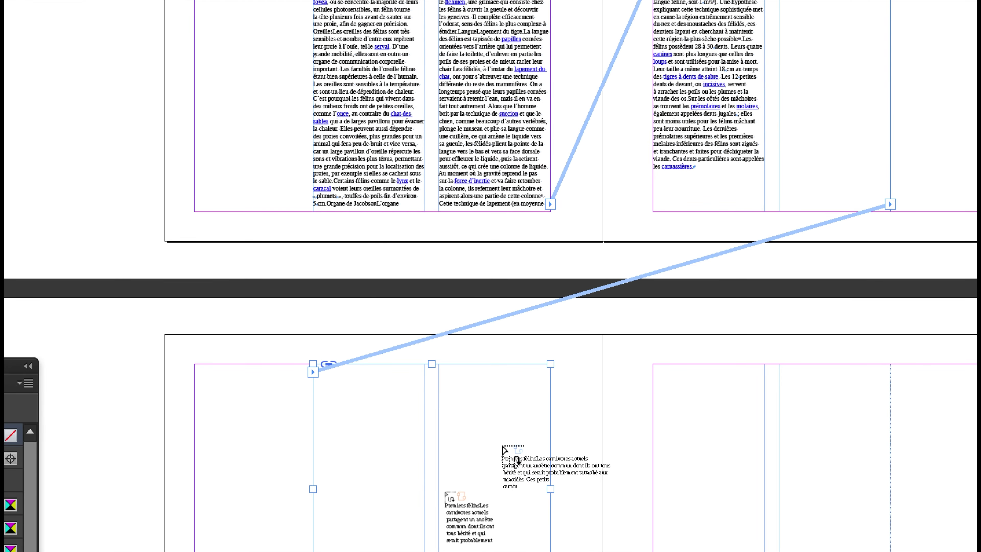
{"action": "left_click", "coordinate": [580, 446], "text": "alt"}
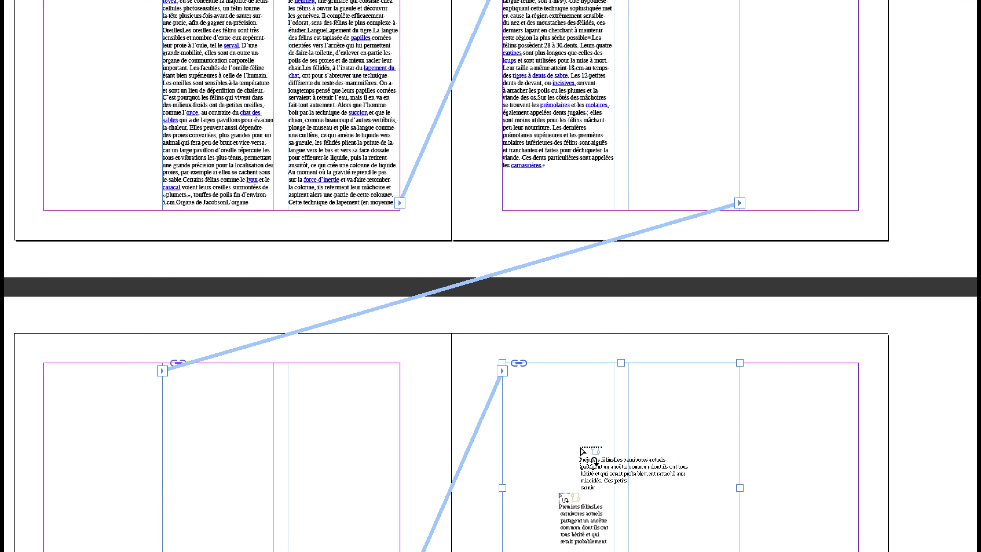
Extend the text thread through both page frames of spreads 54-55 and 56-57.
{"action": "scroll", "coordinate": [580, 449], "scroll_direction": "down", "scroll_amount": 8}
{"action": "scroll", "coordinate": [577, 444], "scroll_direction": "down", "scroll_amount": 2}
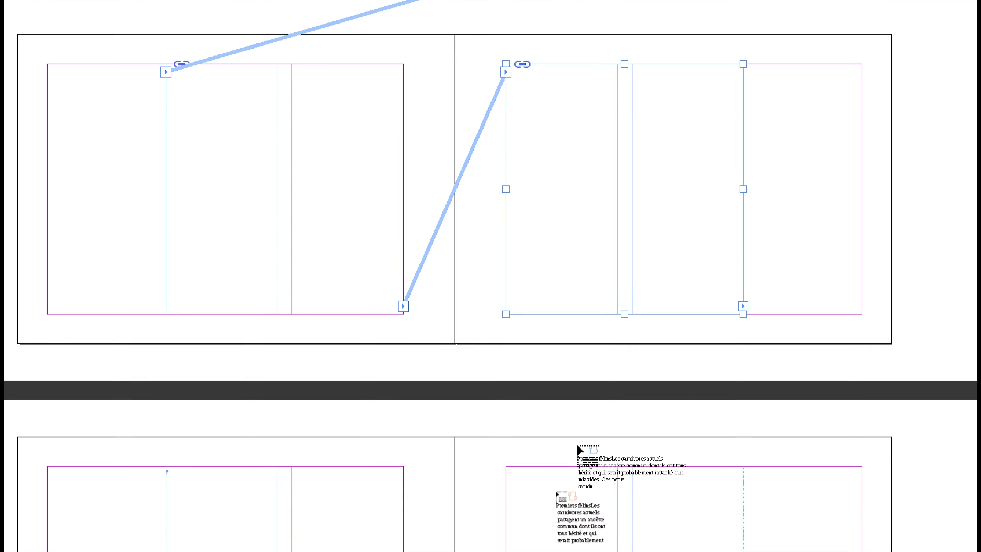
{"action": "scroll", "coordinate": [574, 445], "scroll_direction": "down", "scroll_amount": 4}
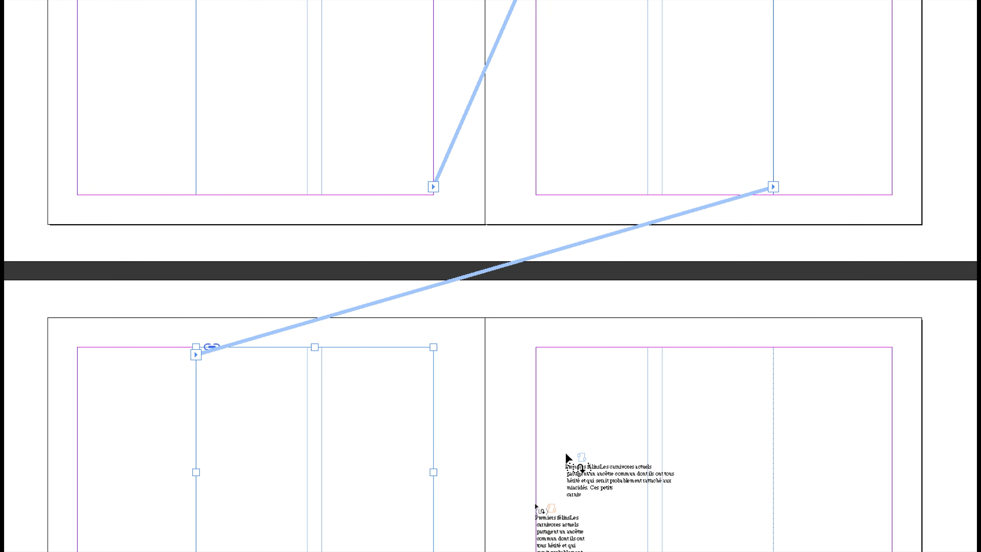
{"action": "left_click", "coordinate": [585, 456]}
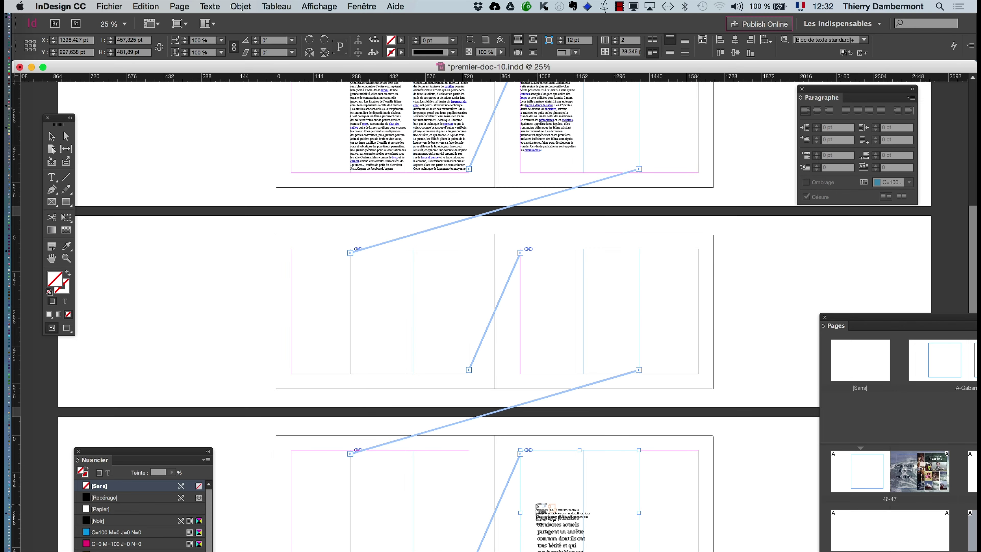
{"action": "key", "text": "super+minus"}
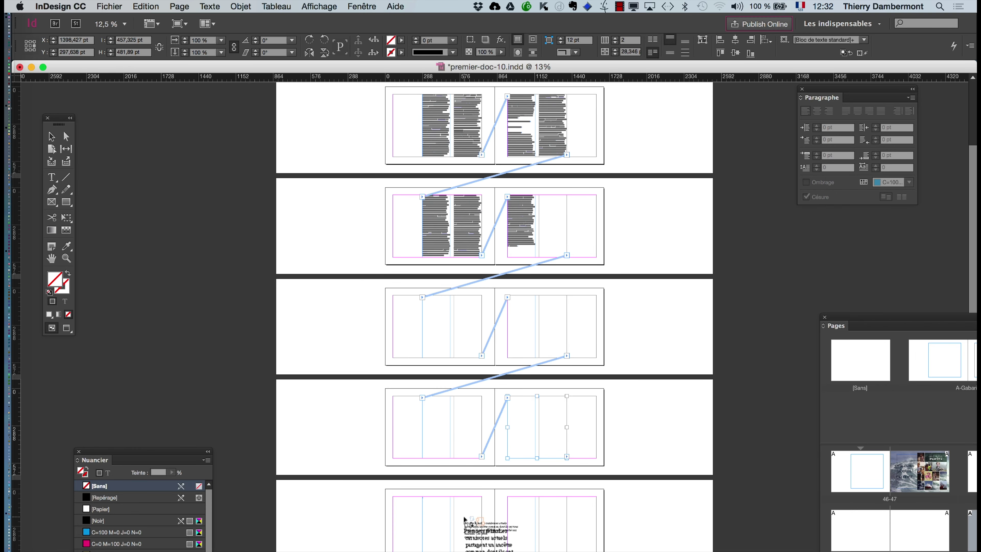
{"action": "left_click", "coordinate": [464, 501]}
{"action": "left_click", "coordinate": [526, 527]}
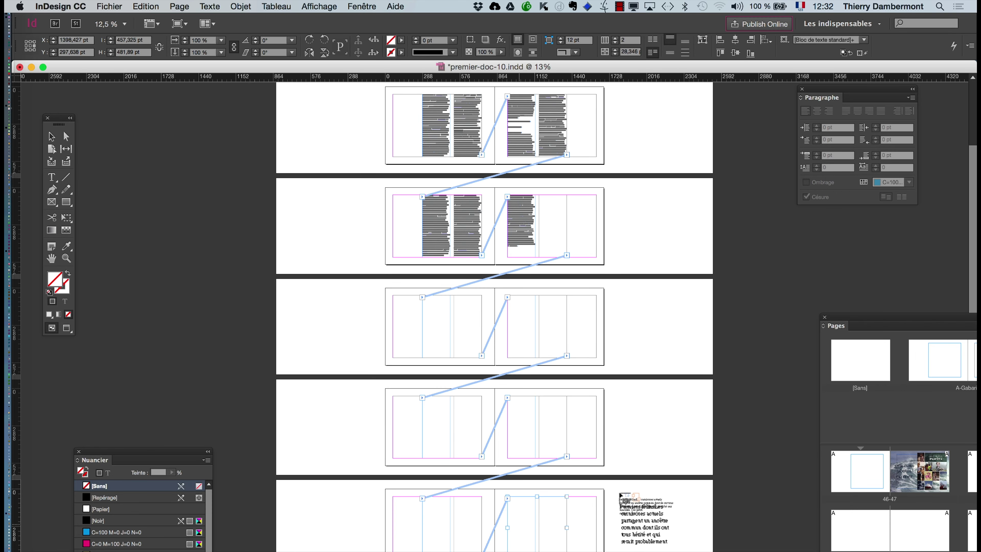
Skip one spread after 56-57 and extend the text thread through both page frames of the following three spreads.
{"action": "scroll", "coordinate": [622, 499], "scroll_direction": "down", "scroll_amount": 2}
{"action": "scroll", "coordinate": [621, 498], "scroll_direction": "down", "scroll_amount": 7}
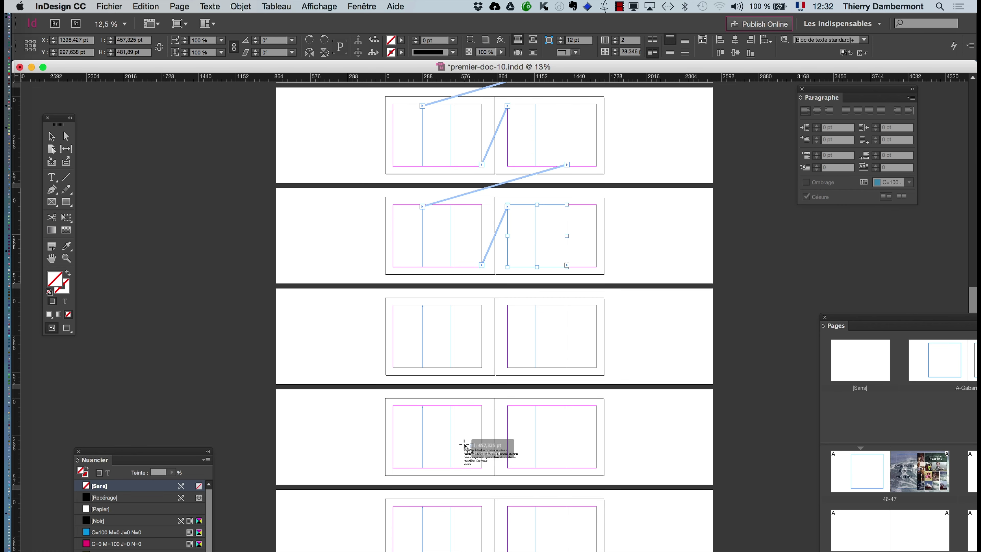
{"action": "left_click", "coordinate": [467, 450]}
{"action": "left_click", "coordinate": [524, 445]}
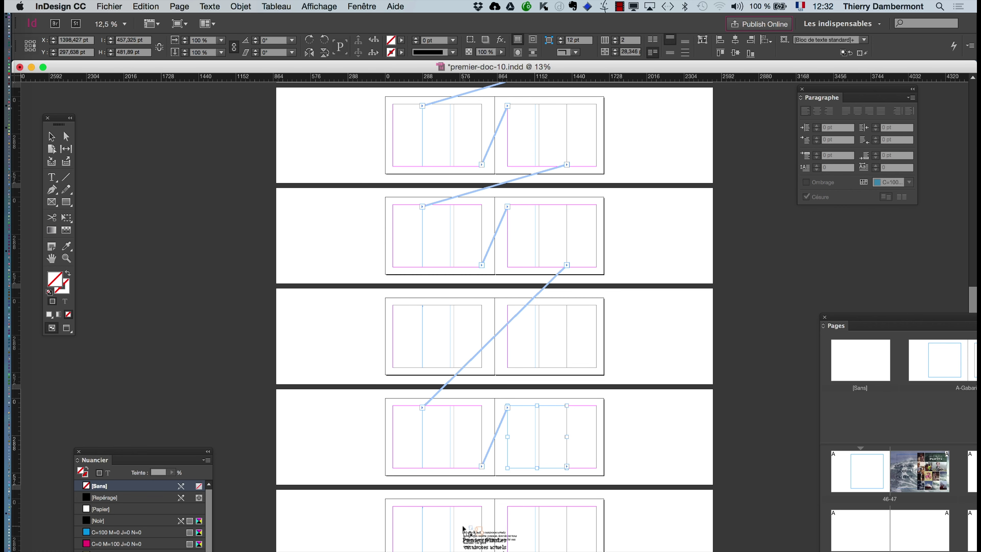
{"action": "left_click", "coordinate": [461, 525]}
{"action": "left_click", "coordinate": [521, 543]}
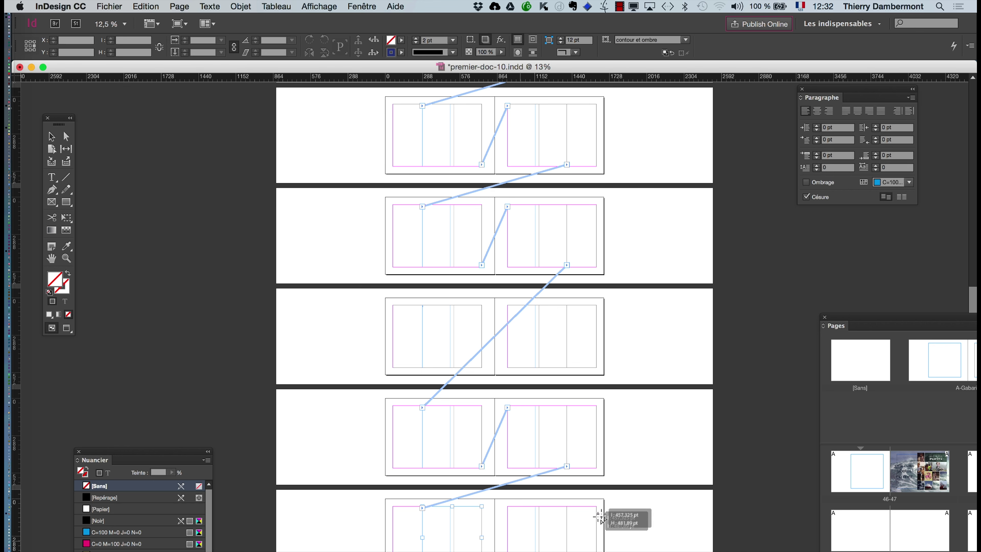
{"action": "scroll", "coordinate": [618, 511], "scroll_direction": "down", "scroll_amount": 5}
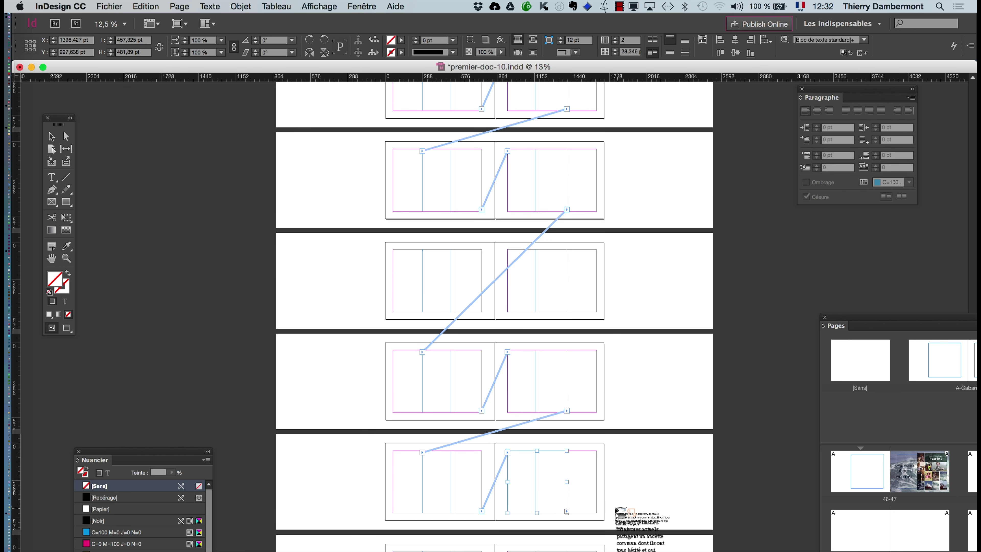
{"action": "left_click", "coordinate": [468, 514]}
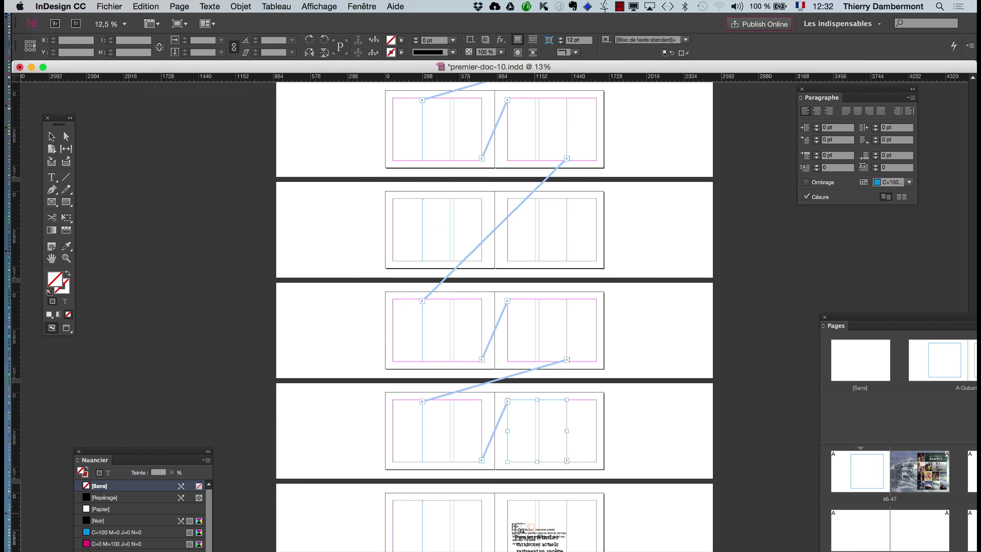
{"action": "left_click", "coordinate": [525, 526]}
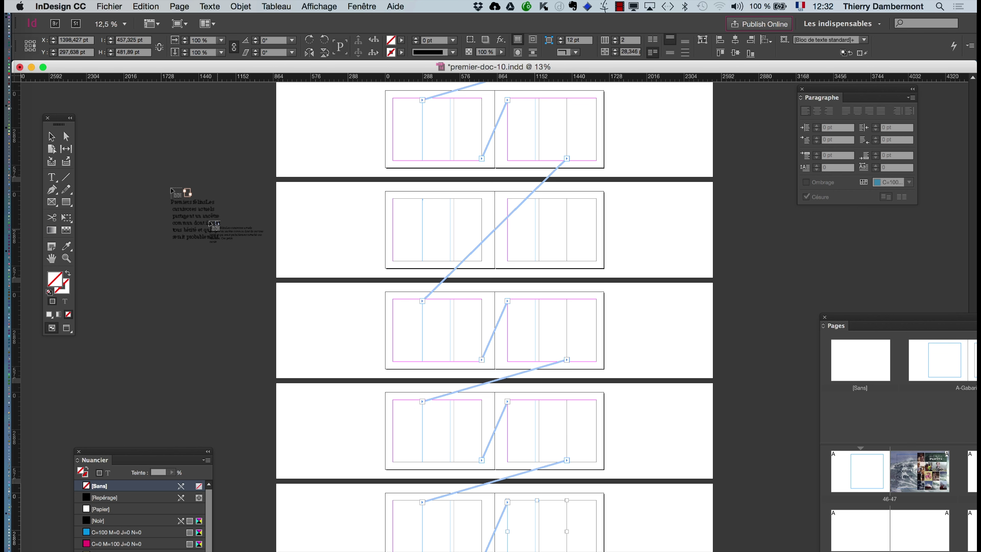
Save the document under the new name premier-doc-11.indd.
{"action": "scroll", "coordinate": [517, 250], "scroll_direction": "up", "scroll_amount": 2}
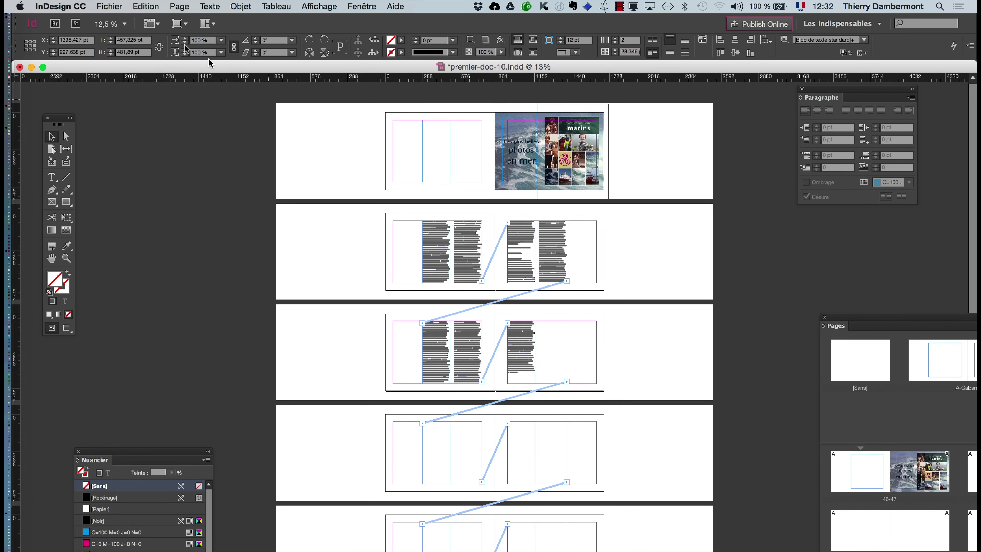
{"action": "left_click", "coordinate": [109, 6]}
{"action": "left_click", "coordinate": [596, 188]}
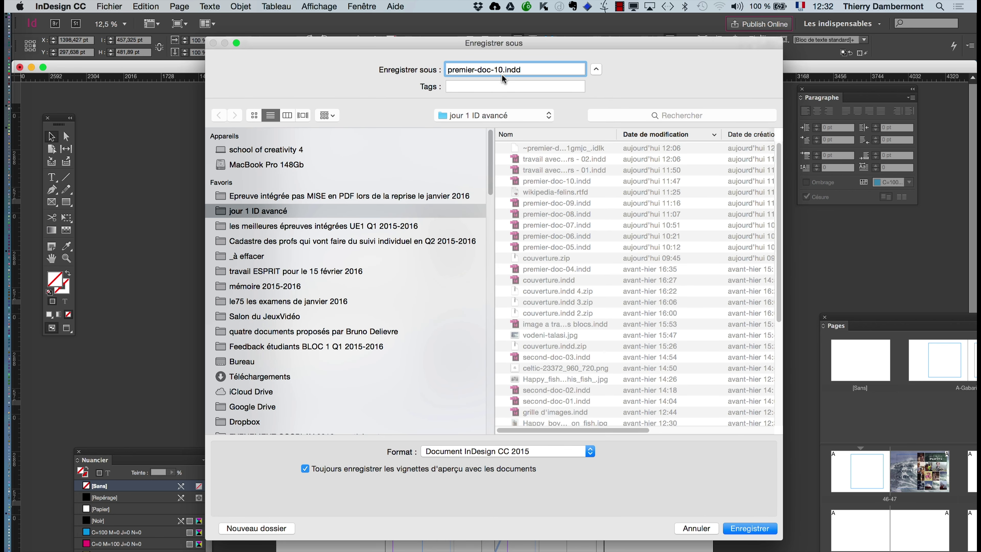
{"action": "key", "text": "Escape"}
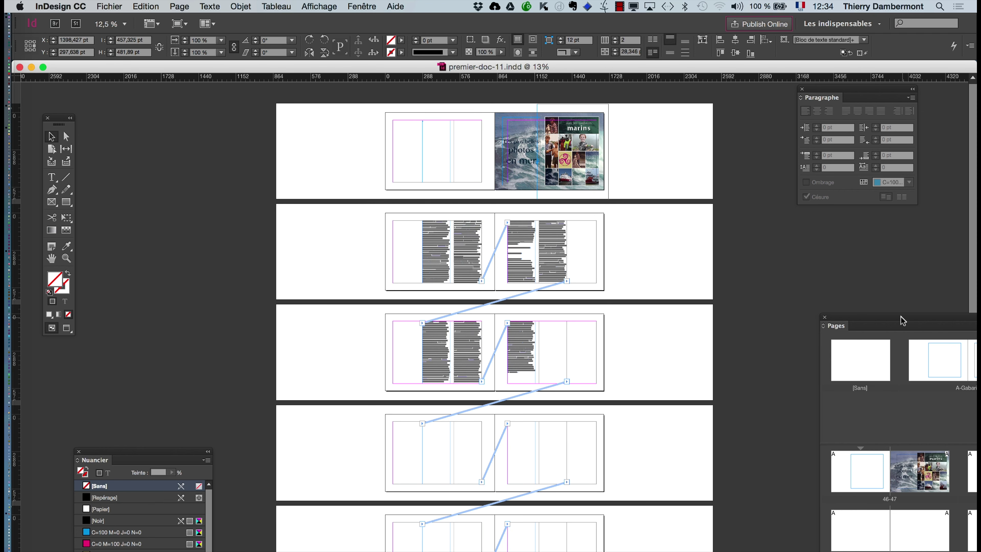
Open the A-Gabarit master spread for editing from the repositioned Pages panel.
{"action": "left_click_drag", "start_coordinate": [902, 319], "coordinate": [730, 302]}
{"action": "double_click", "coordinate": [479, 214]}
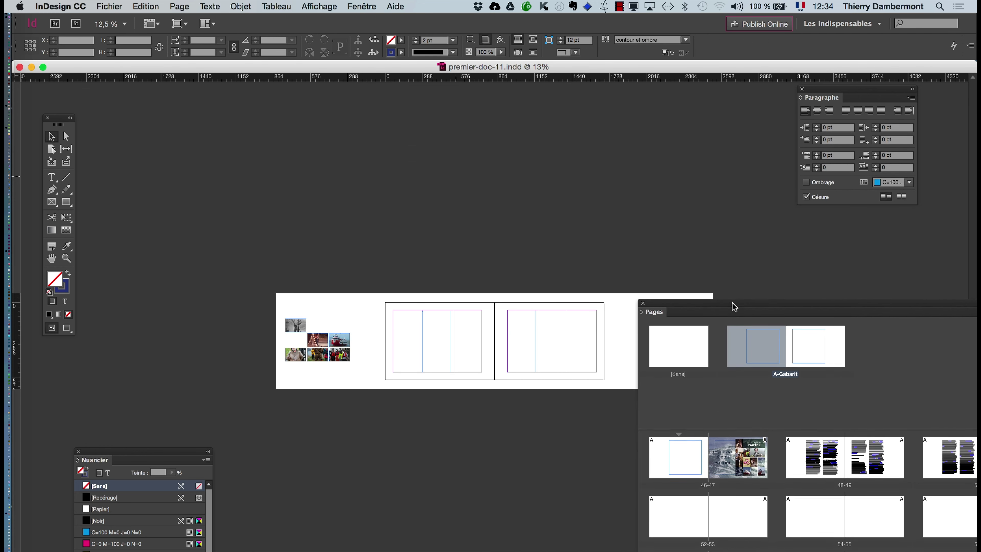
{"action": "key", "text": "super+equal"}
{"action": "key", "text": "super+equal"}
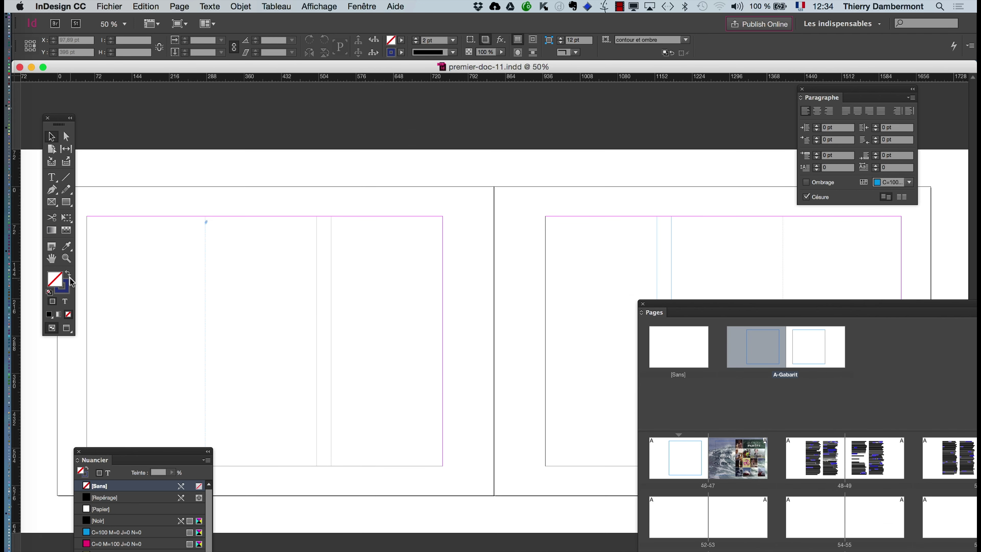
Draw a text frame about 67 × 53 pt in the lower-left corner of the margins on A-Gabarit's left page.
{"action": "left_click", "coordinate": [55, 265]}
{"action": "left_click_drag", "start_coordinate": [253, 276], "coordinate": [366, 169]}
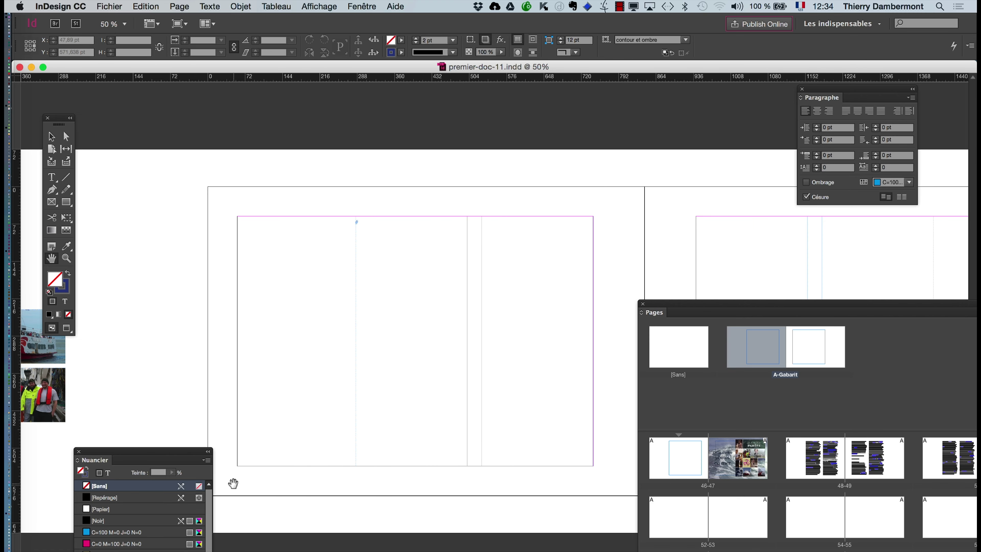
{"action": "key", "text": "super+equal"}
{"action": "key", "text": "super+equal"}
{"action": "left_click_drag", "start_coordinate": [300, 502], "coordinate": [327, 228]}
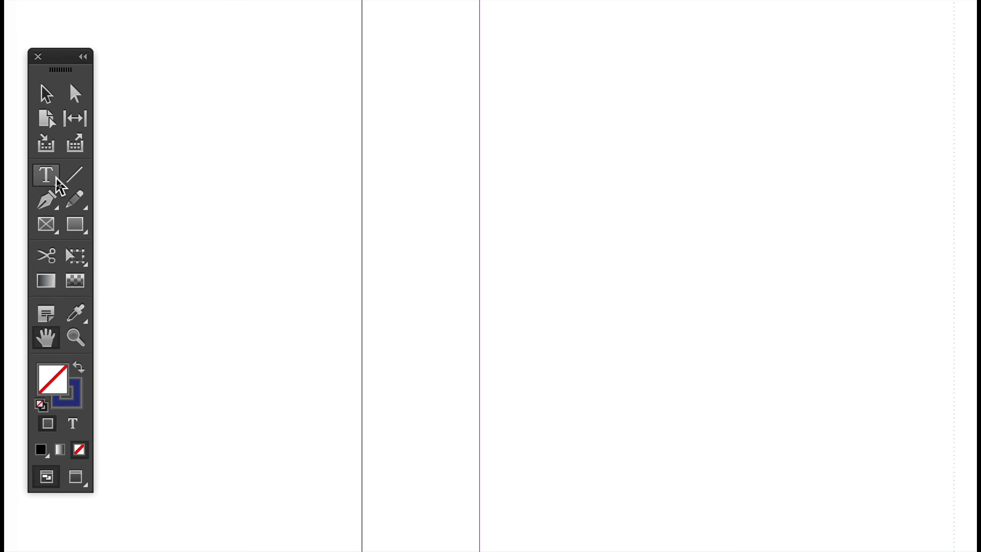
{"action": "left_click", "coordinate": [56, 178]}
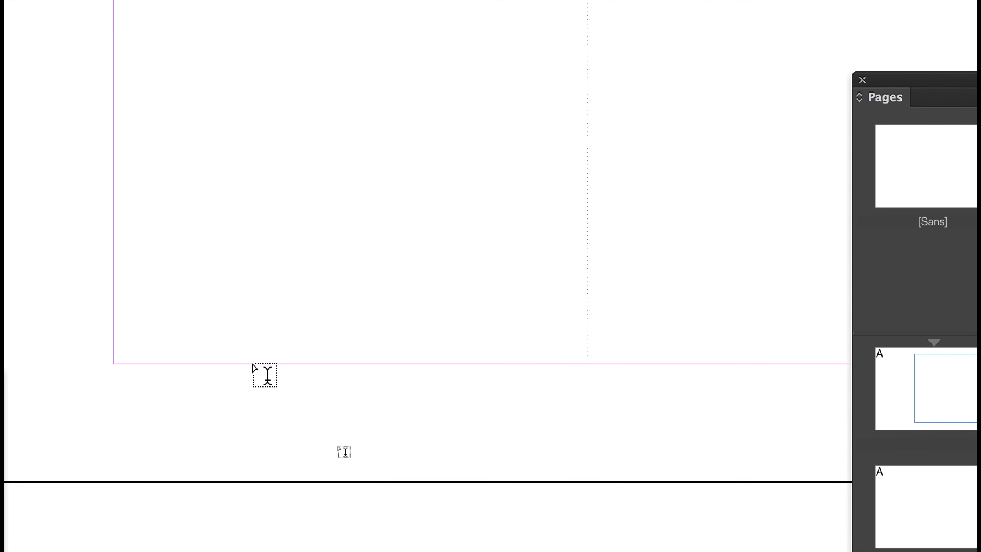
{"action": "mouse_move", "coordinate": [253, 364]}
{"action": "left_mouse_down"}
{"action": "mouse_move", "coordinate": [112, 305]}
{"action": "mouse_move", "coordinate": [112, 252]}
{"action": "left_mouse_up"}
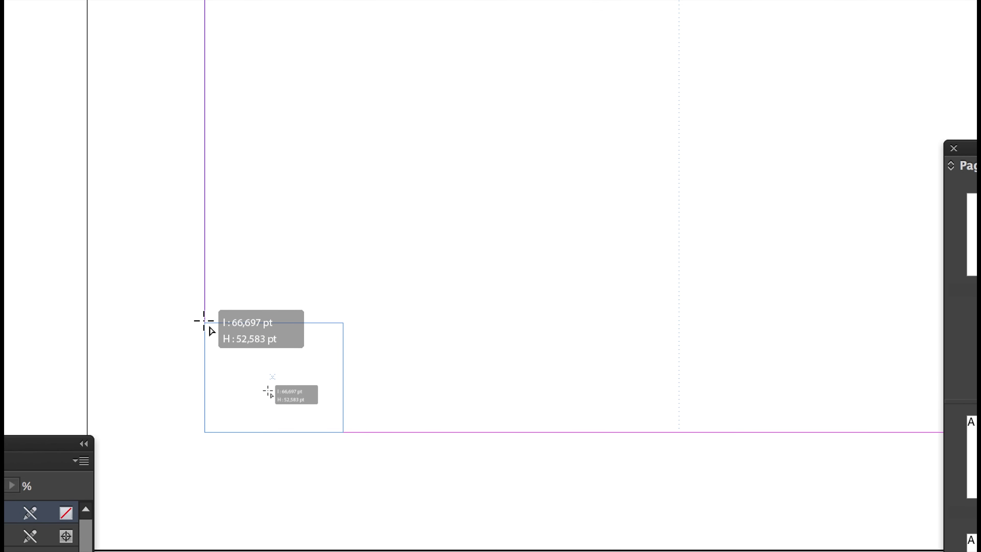
{"action": "left_click_drag", "start_coordinate": [203, 321], "coordinate": [204, 321]}
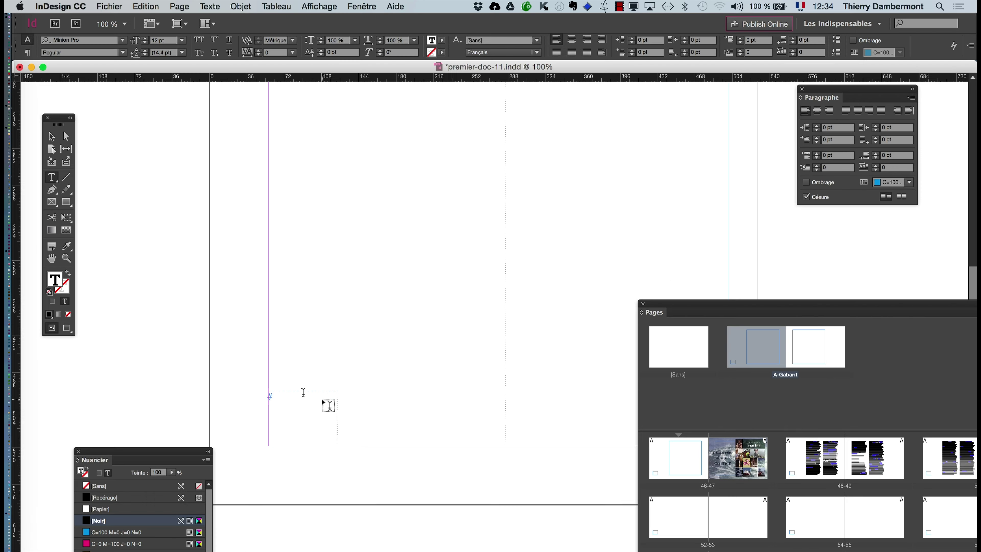
{"action": "left_click", "coordinate": [180, 6]}
{"action": "left_click", "coordinate": [204, 30]}
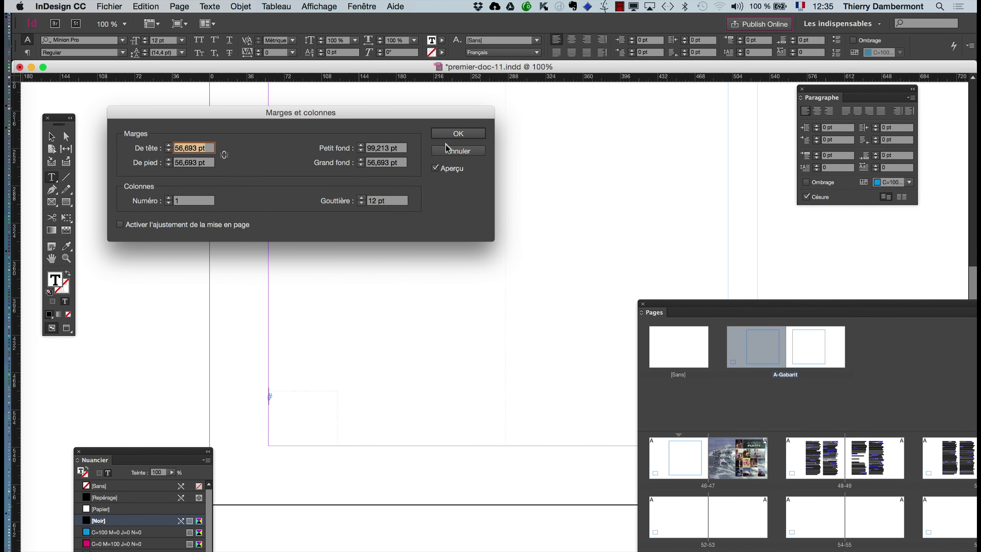
{"action": "left_click", "coordinate": [447, 150]}
Resize the small frame on A-Gabarit's left page to about 59.5 × 56.6 pt and place the text cursor inside it.
{"action": "left_click", "coordinate": [52, 136]}
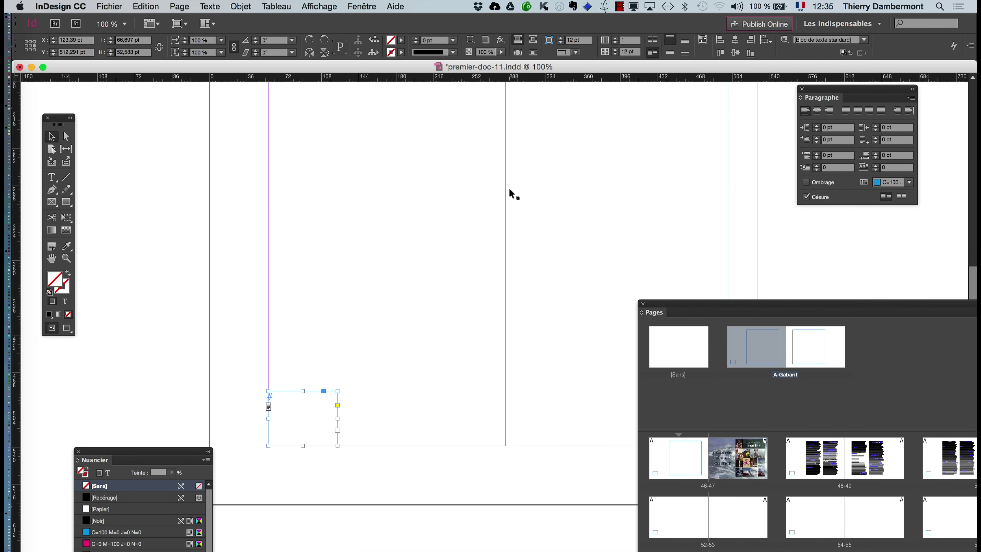
{"action": "left_click", "coordinate": [381, 359]}
{"action": "left_click", "coordinate": [321, 430]}
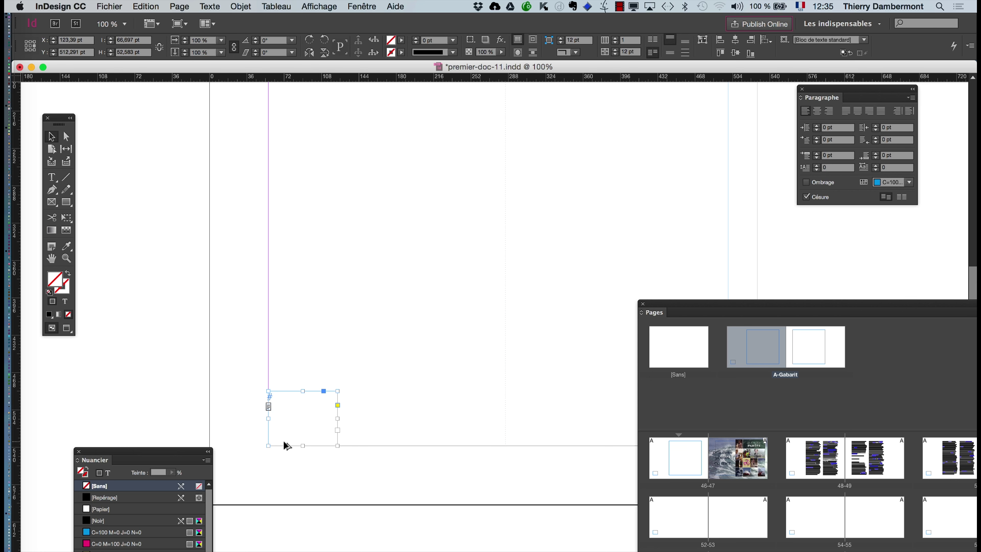
{"action": "scroll", "coordinate": [286, 445], "scroll_direction": "up", "scroll_amount": 3}
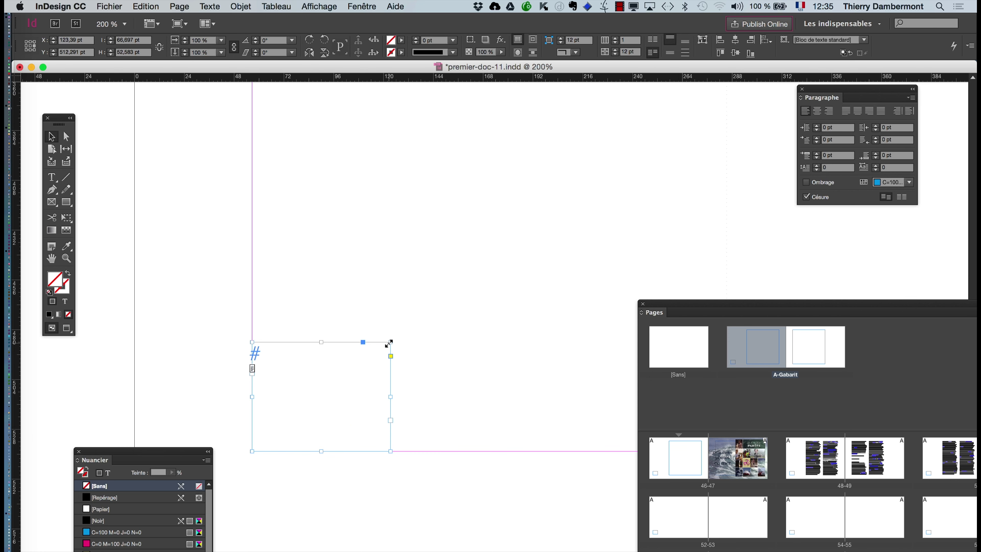
{"action": "left_click_drag", "start_coordinate": [389, 342], "coordinate": [375, 333]}
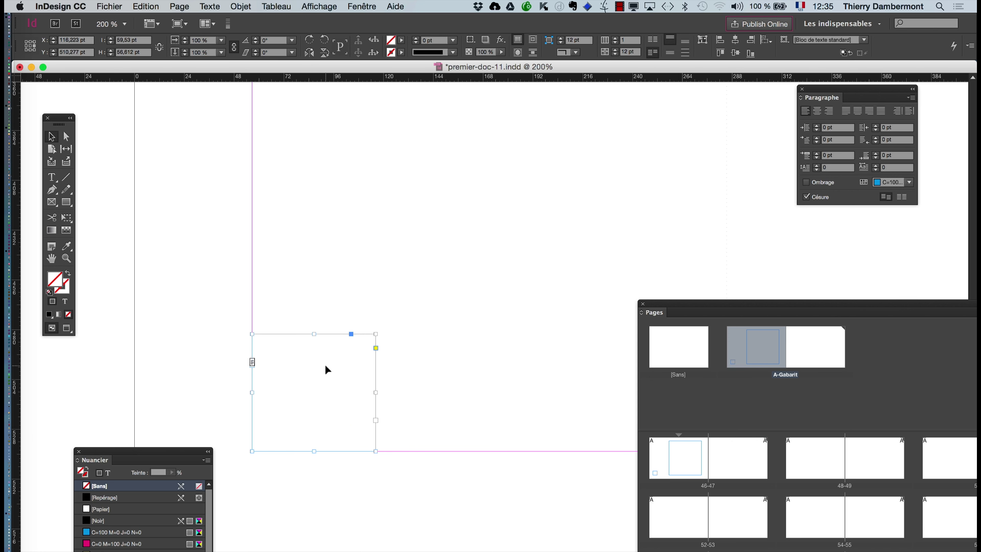
{"action": "mouse_move", "coordinate": [325, 365]}
{"action": "left_mouse_down"}
{"action": "mouse_move", "coordinate": [377, 339]}
{"action": "mouse_move", "coordinate": [307, 382]}
{"action": "left_mouse_up"}
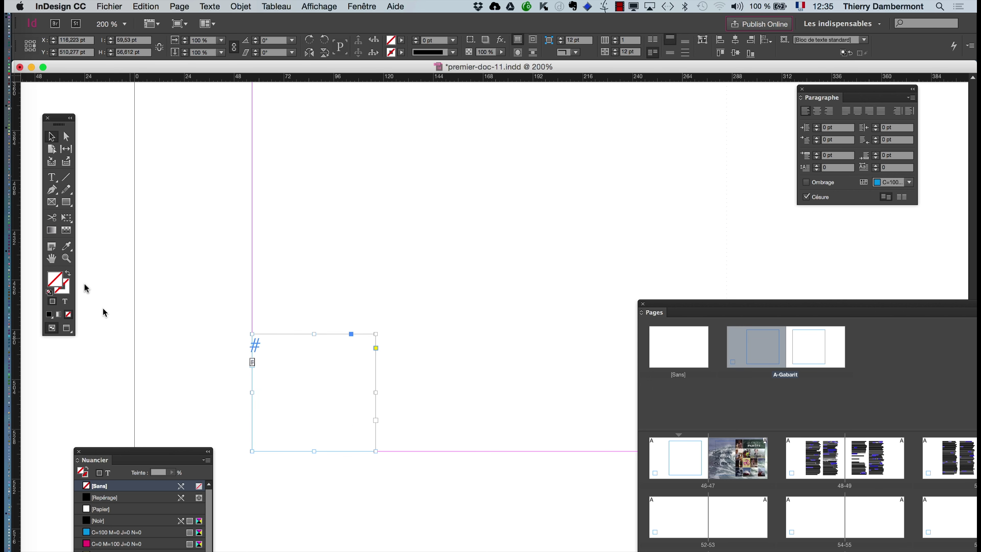
{"action": "left_click", "coordinate": [54, 178]}
{"action": "left_click", "coordinate": [313, 386]}
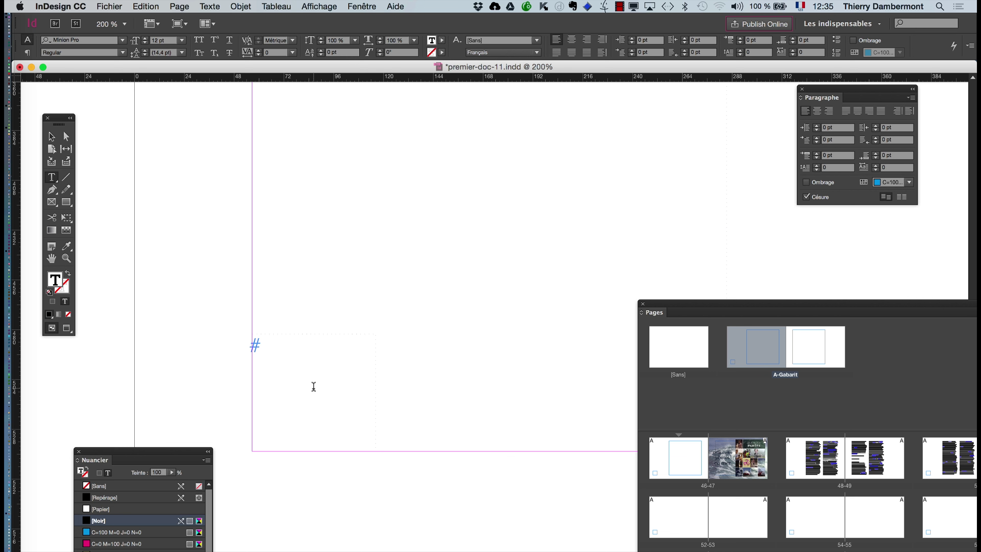
Try inserting the active page number marker in the small frame and delete it again.
{"action": "right_click", "coordinate": [343, 388]}
{"action": "mouse_move", "coordinate": [515, 465]}
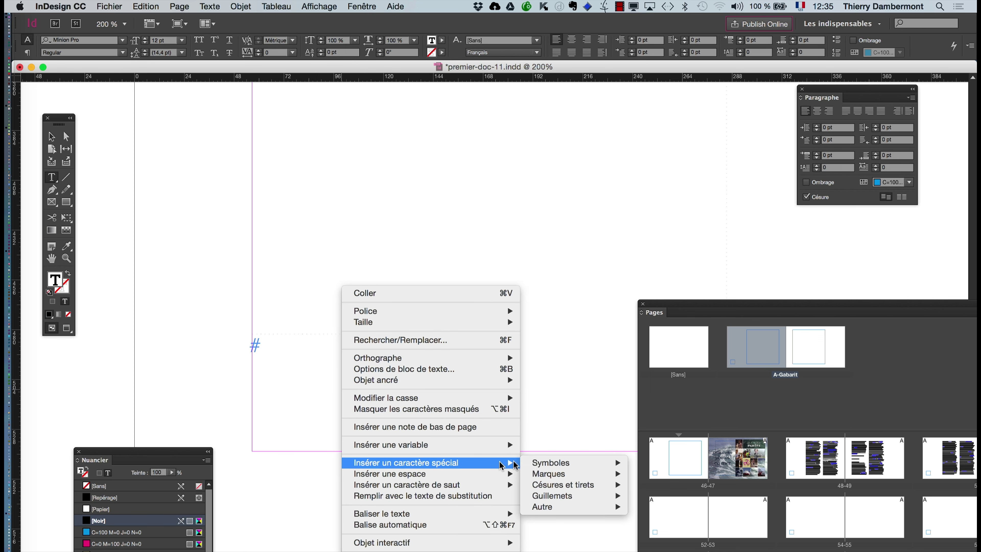
{"action": "left_click", "coordinate": [653, 467]}
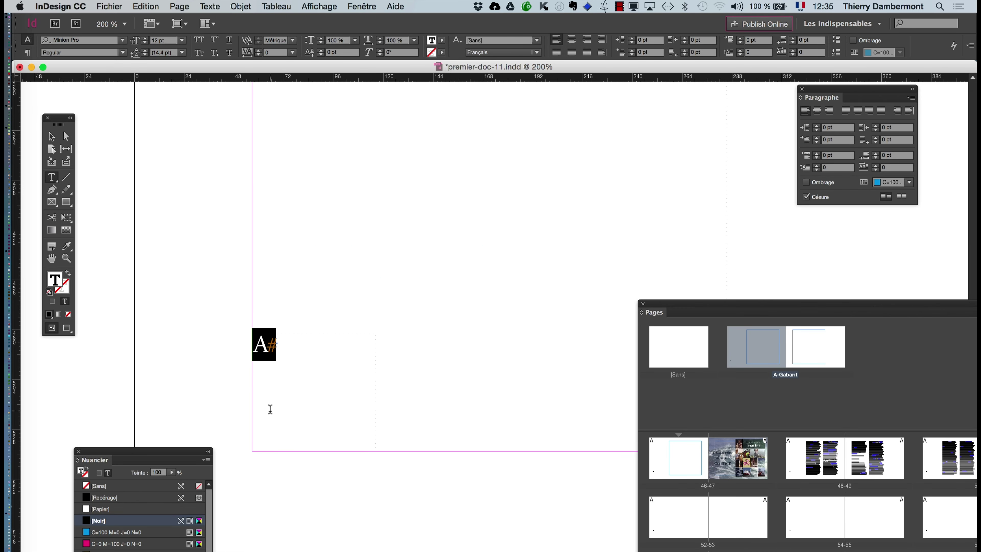
{"action": "key", "text": "BackSpace"}
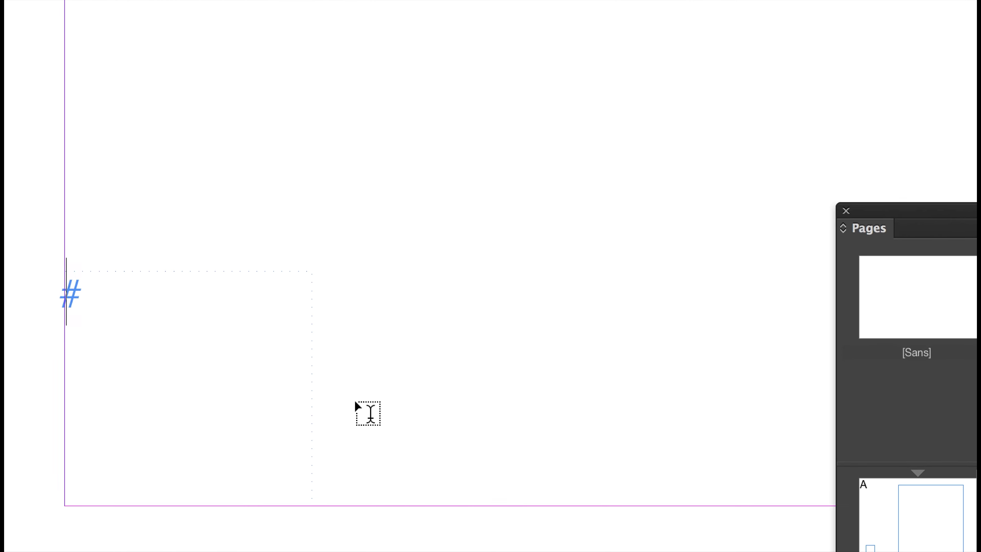
Insert the Numéro de page active marker as a special character in the small text frame on A-Gabarit.
{"action": "right_click", "coordinate": [280, 374]}
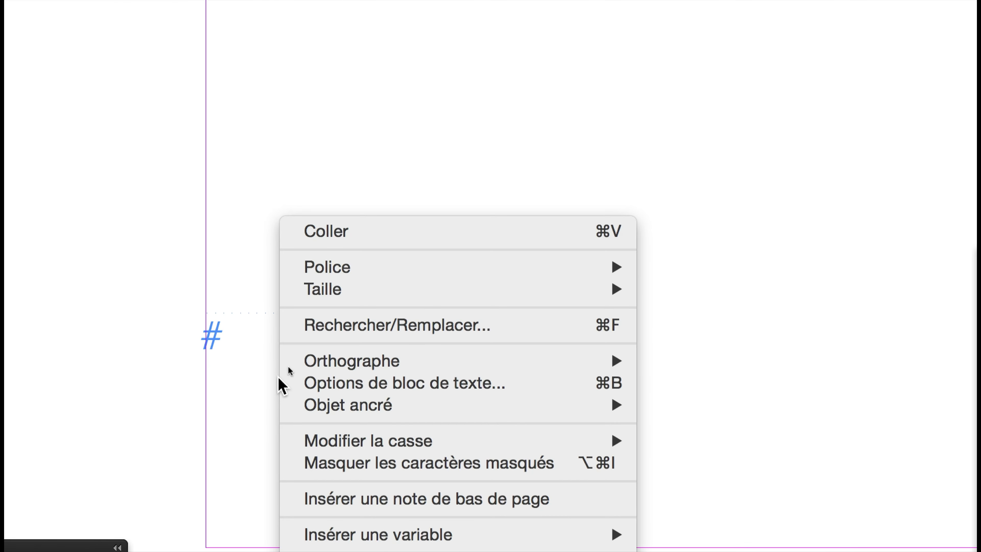
{"action": "mouse_move", "coordinate": [362, 551]}
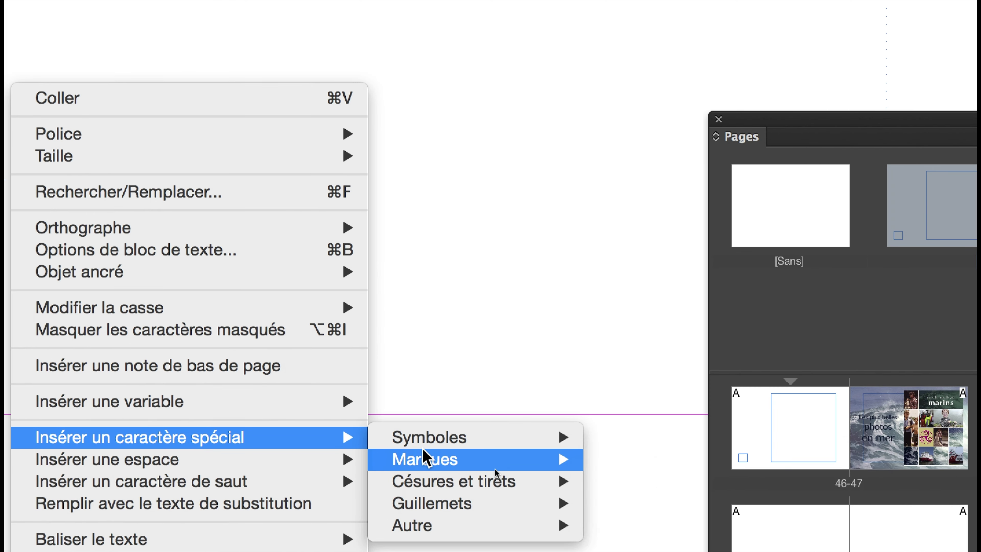
{"action": "mouse_move", "coordinate": [666, 470]}
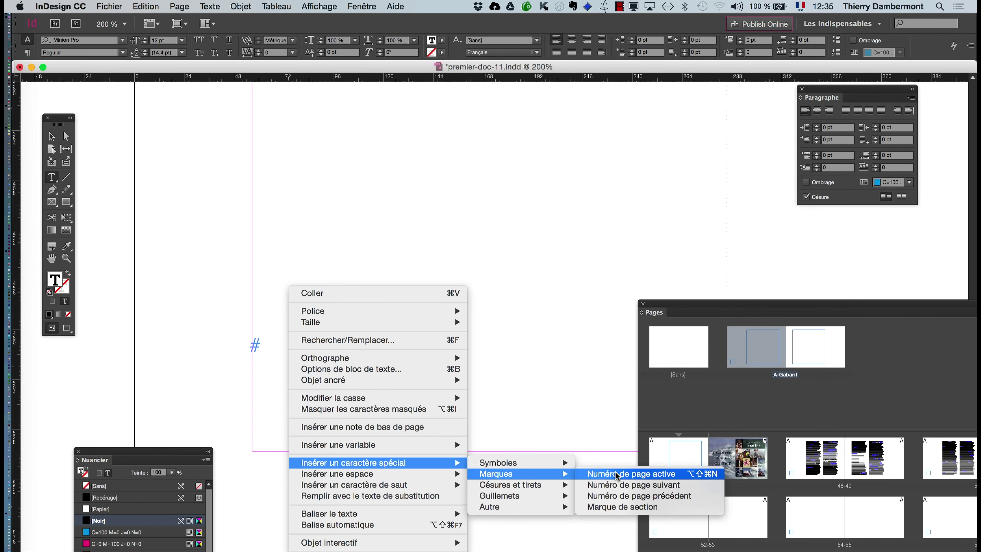
{"action": "left_click", "coordinate": [615, 471]}
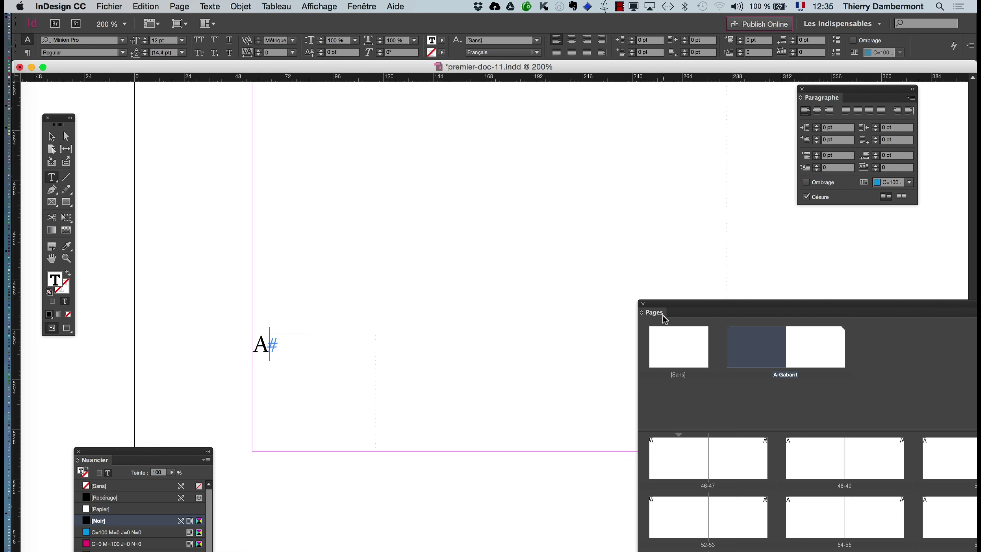
Try the paragraph style "image centrée dans la colonne" on the page number and return it to [Paragraphe standard].
{"action": "left_click", "coordinate": [210, 7]}
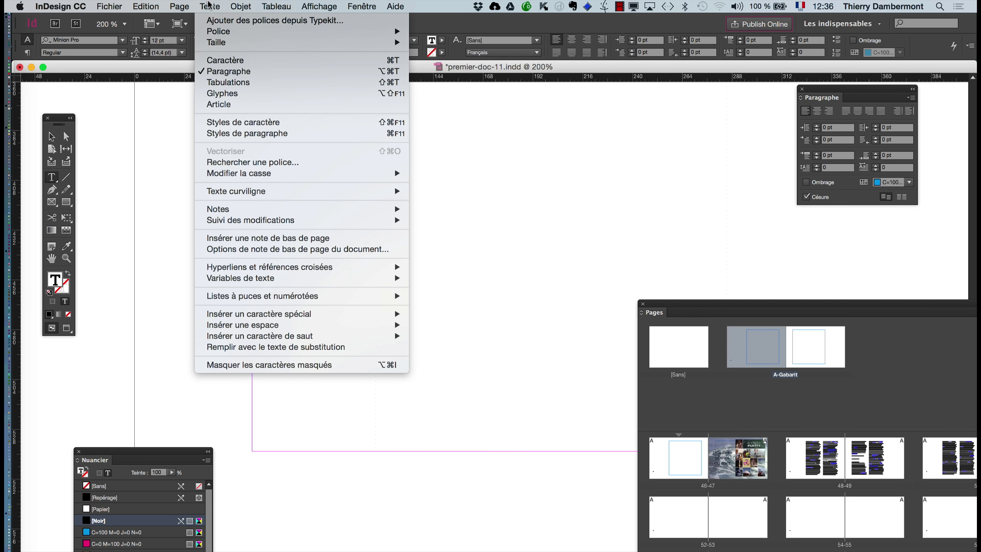
{"action": "left_click", "coordinate": [242, 134]}
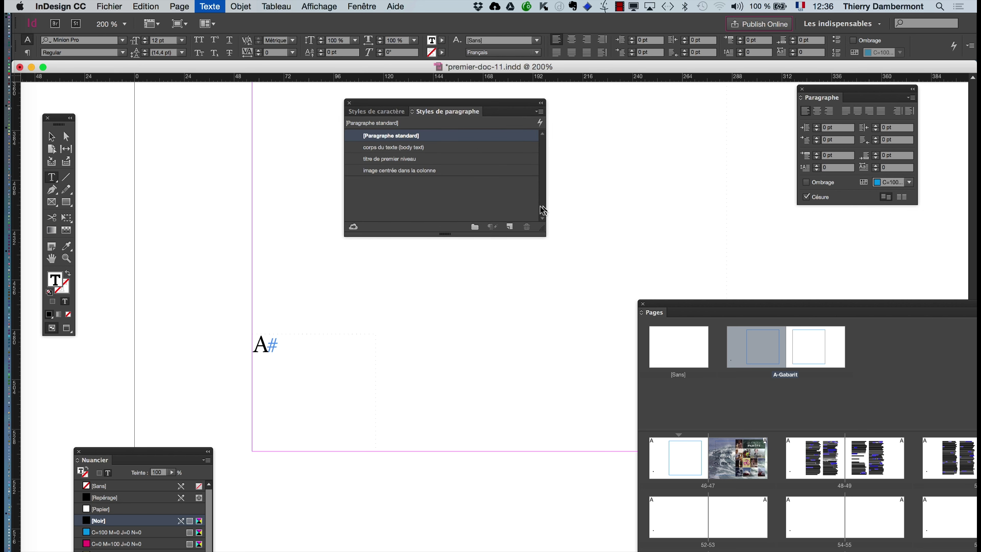
{"action": "left_click_drag", "start_coordinate": [401, 108], "coordinate": [424, 261]}
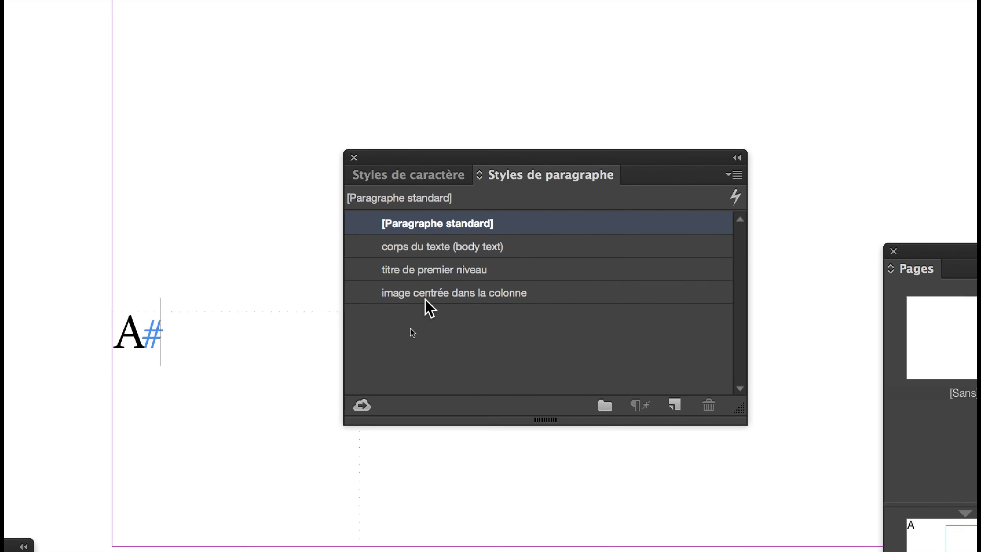
{"action": "left_click", "coordinate": [426, 302]}
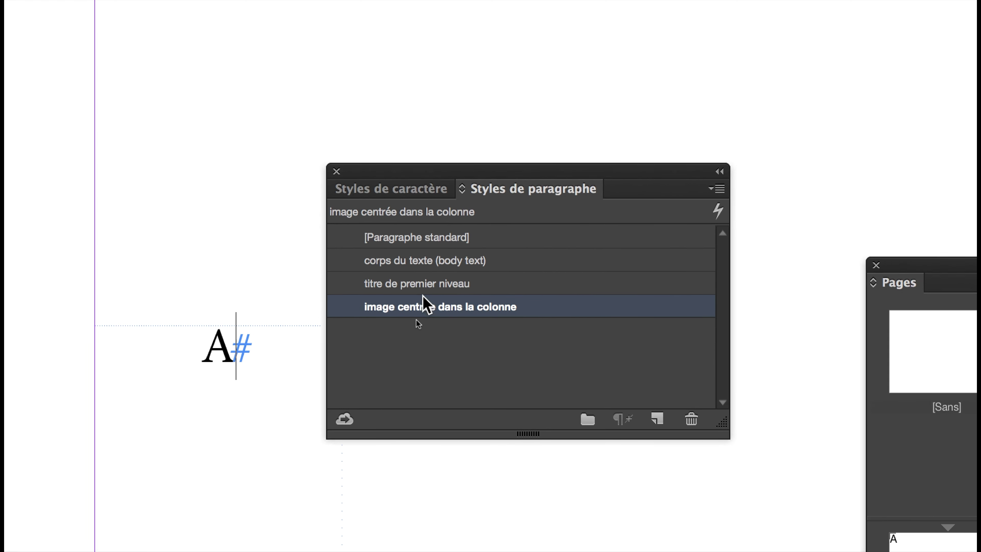
{"action": "left_click", "coordinate": [422, 268]}
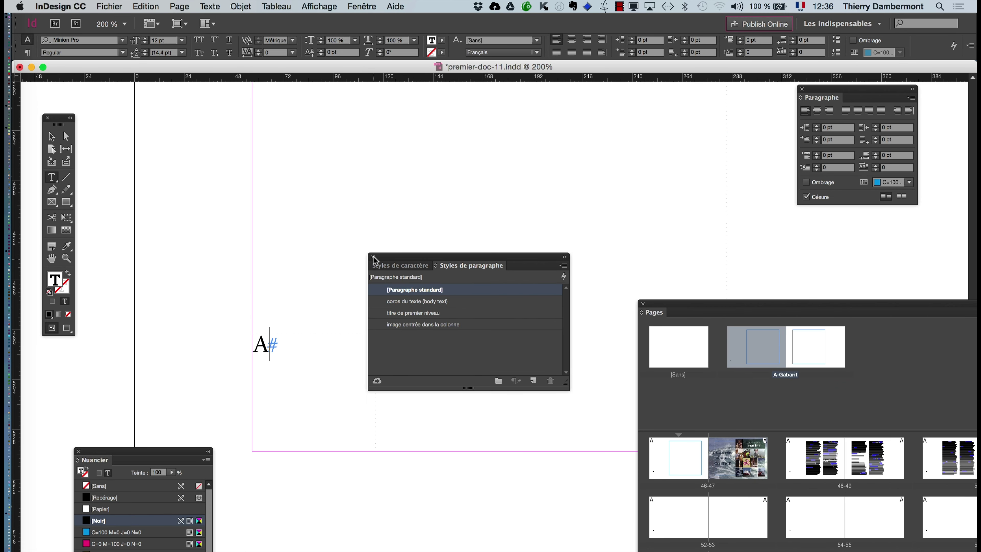
{"action": "left_click", "coordinate": [373, 256]}
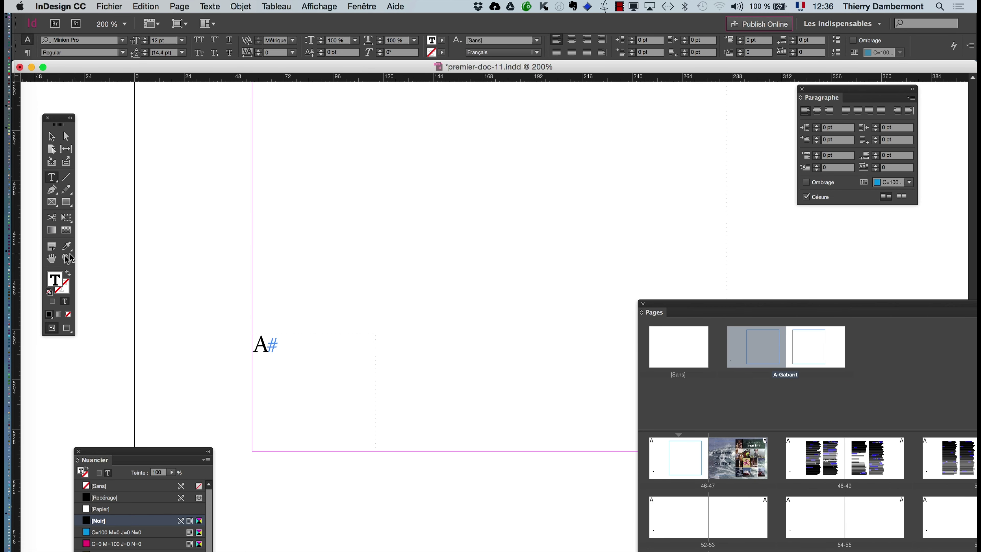
Select the page number frame and centre its text horizontally with the paragraph alignment.
{"action": "left_click", "coordinate": [51, 258]}
{"action": "left_click_drag", "start_coordinate": [321, 280], "coordinate": [275, 163]}
{"action": "left_click", "coordinate": [52, 136]}
{"action": "left_click", "coordinate": [277, 285]}
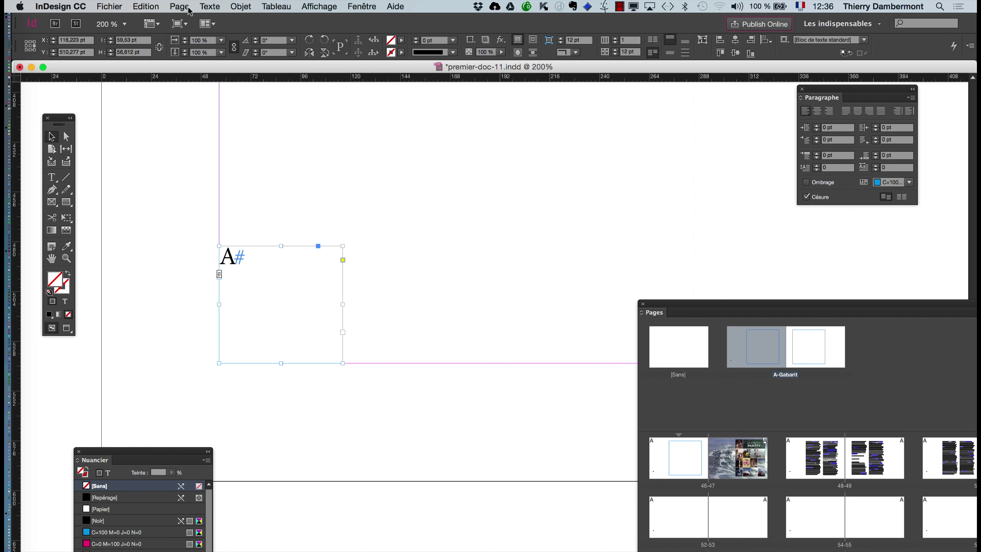
{"action": "left_click", "coordinate": [204, 7]}
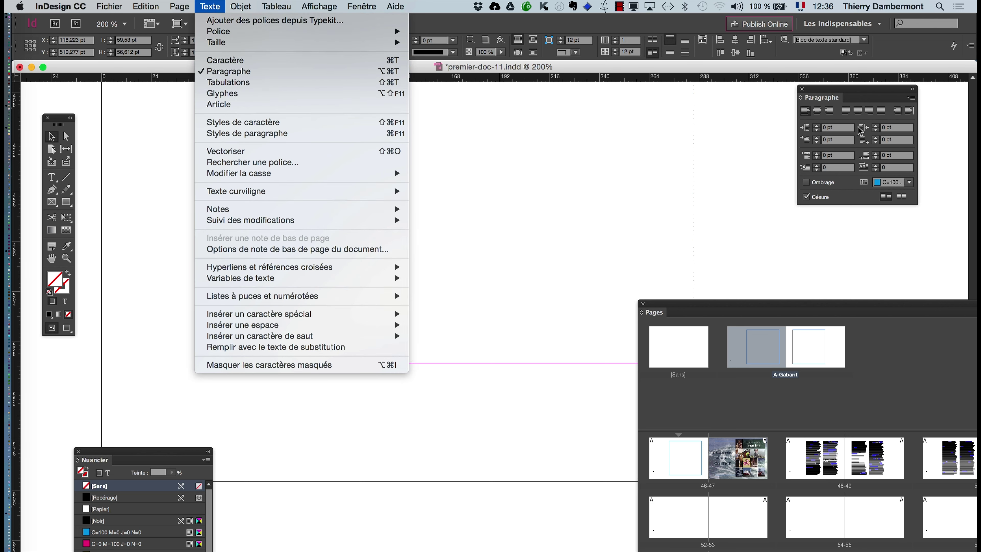
{"action": "left_click", "coordinate": [841, 92]}
{"action": "left_click_drag", "start_coordinate": [843, 92], "coordinate": [442, 206]}
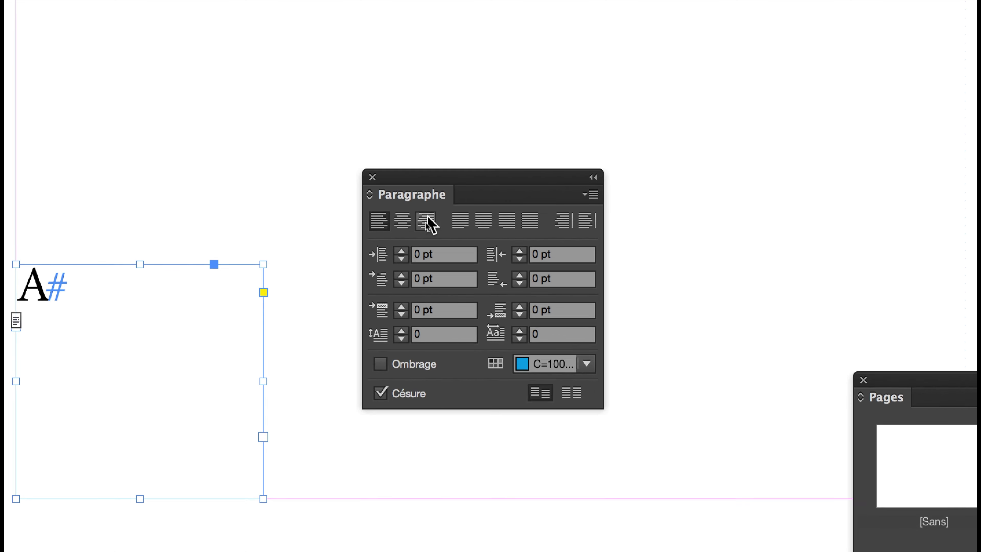
{"action": "left_click", "coordinate": [424, 225]}
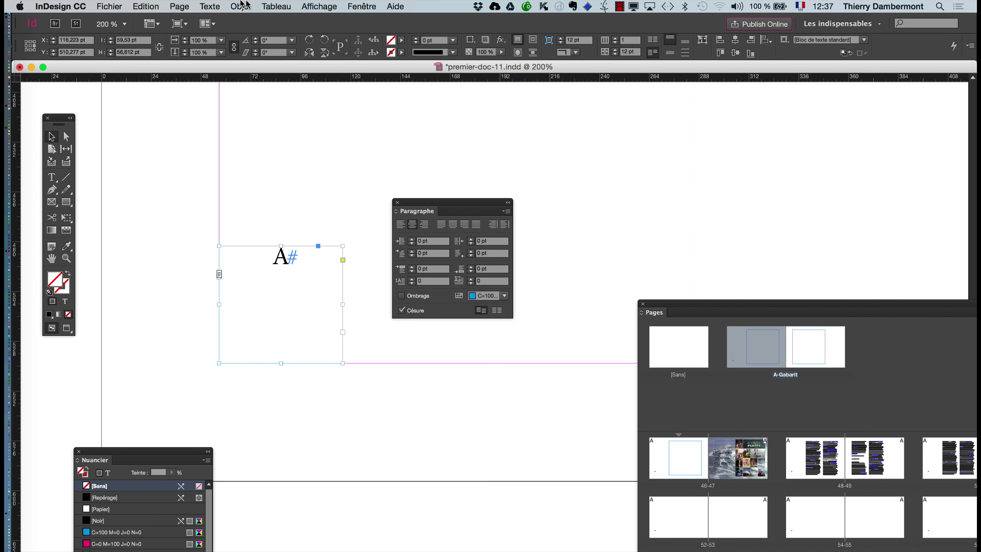
Set the page number frame's vertical justification to Centrer in the text frame options and close the Paragraphe panel.
{"action": "left_click", "coordinate": [242, 5]}
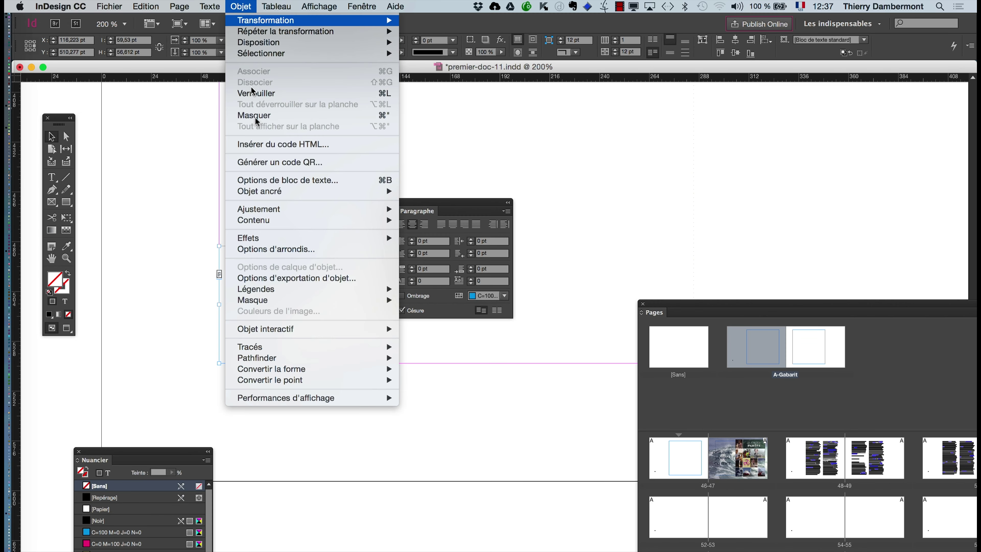
{"action": "left_click", "coordinate": [267, 180]}
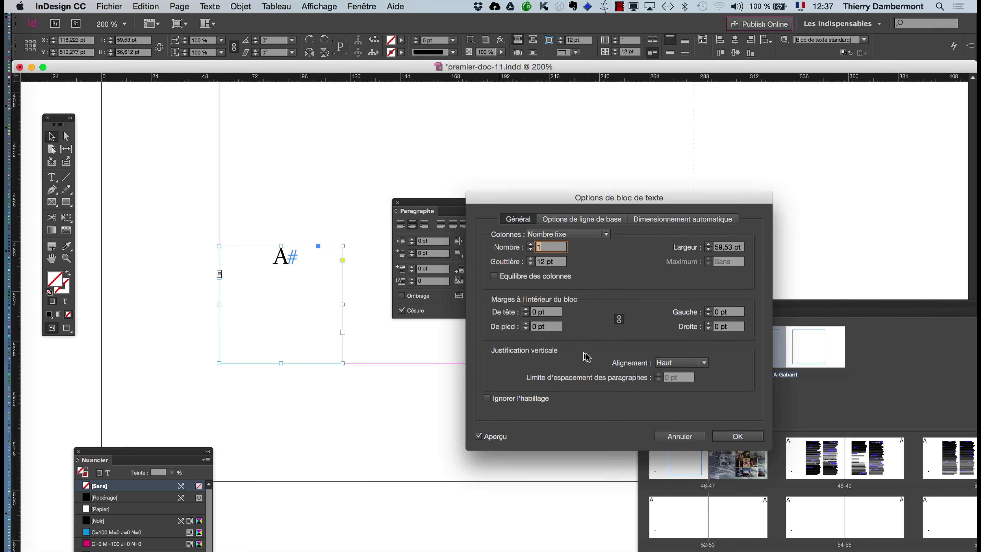
{"action": "left_click", "coordinate": [682, 363]}
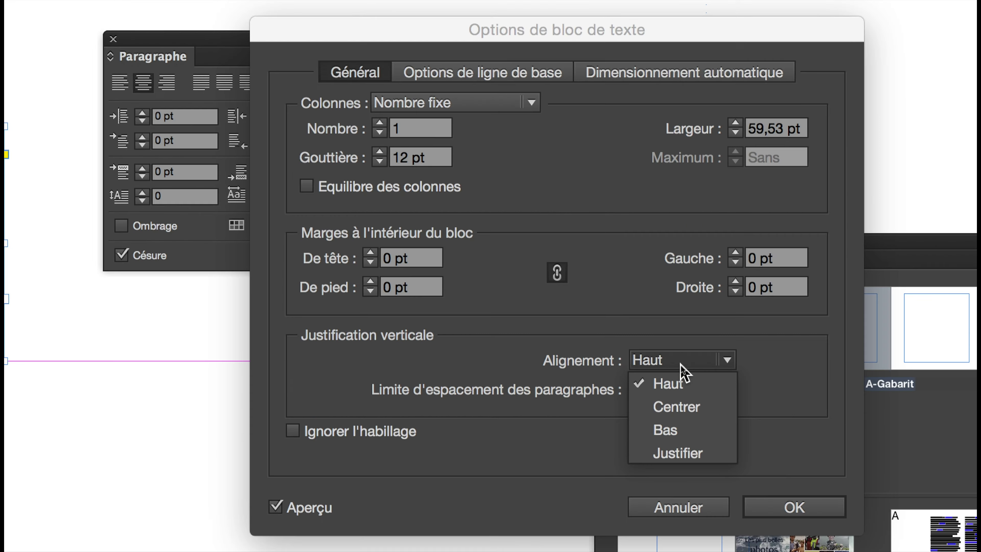
{"action": "left_click", "coordinate": [678, 386]}
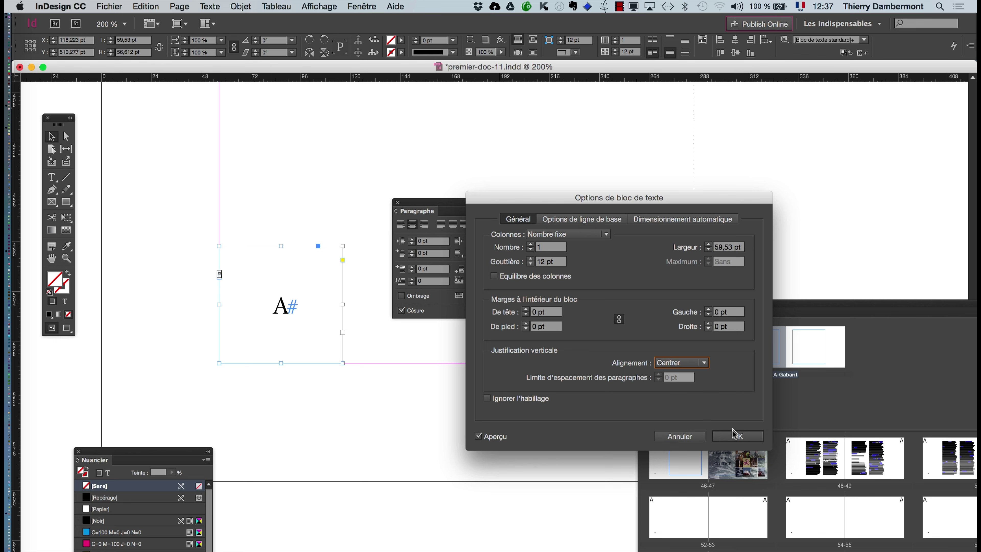
{"action": "left_click", "coordinate": [734, 434]}
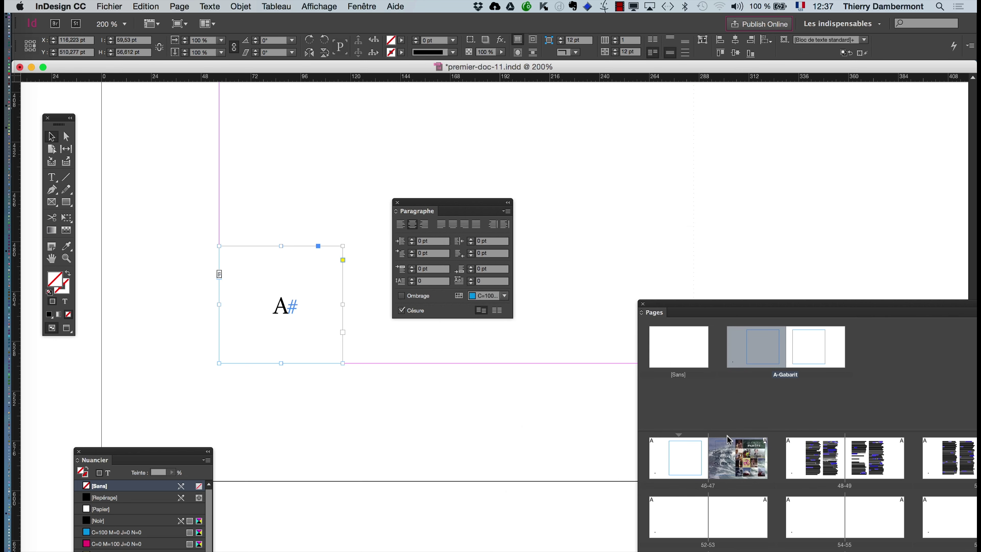
{"action": "left_click", "coordinate": [397, 203]}
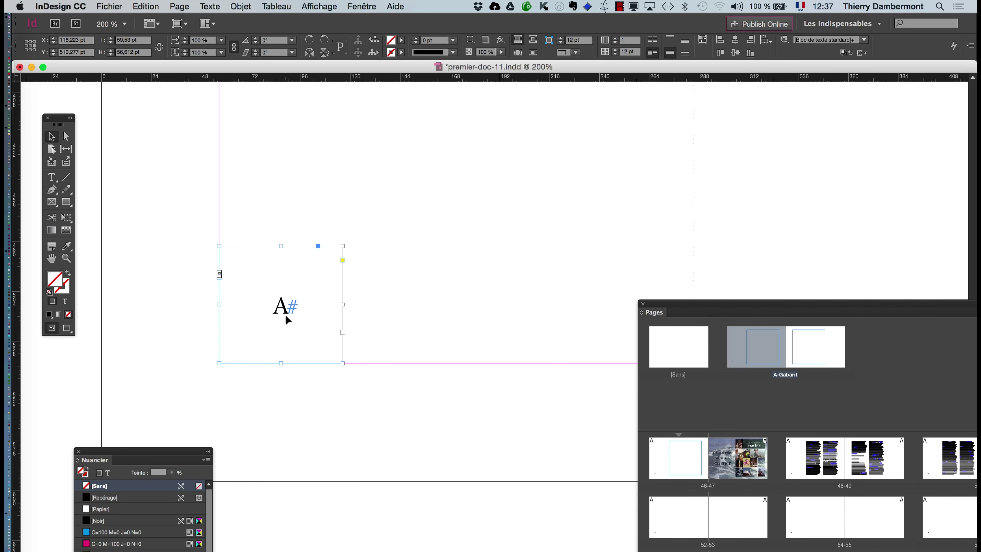
Reposition the Pages panel and examine the page number on pages 46, 52, 58 and 64.
{"action": "left_click_drag", "start_coordinate": [693, 307], "coordinate": [529, 110]}
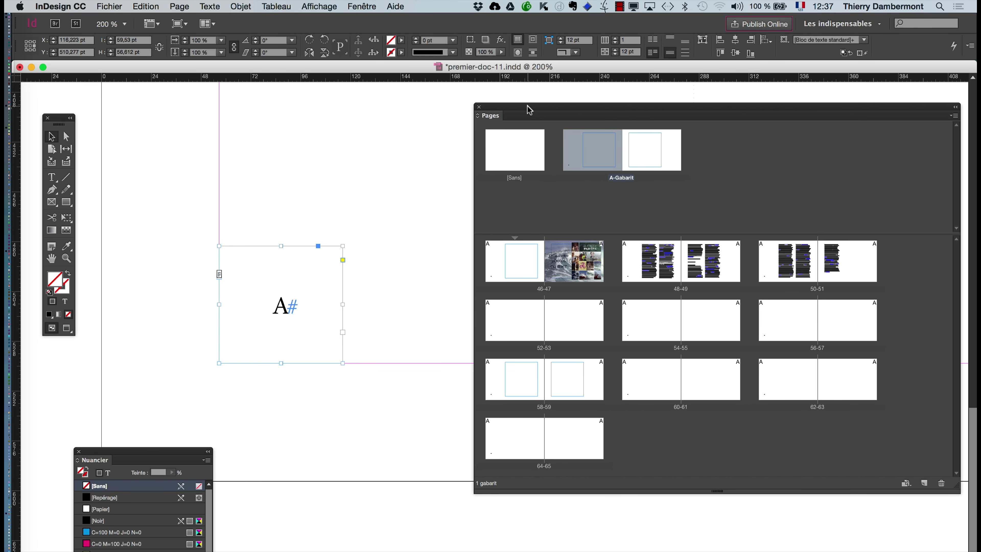
{"action": "double_click", "coordinate": [513, 260]}
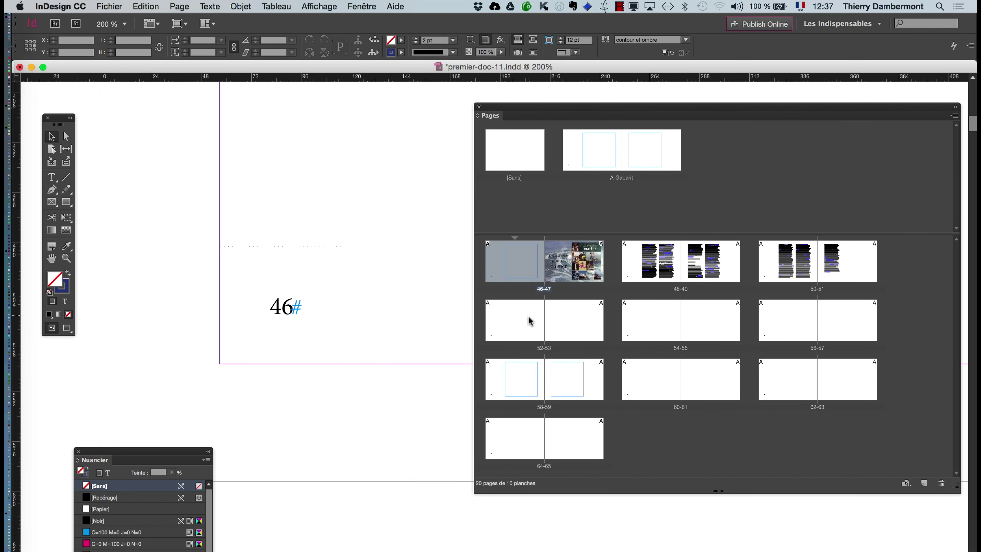
{"action": "double_click", "coordinate": [530, 320]}
{"action": "double_click", "coordinate": [524, 373]}
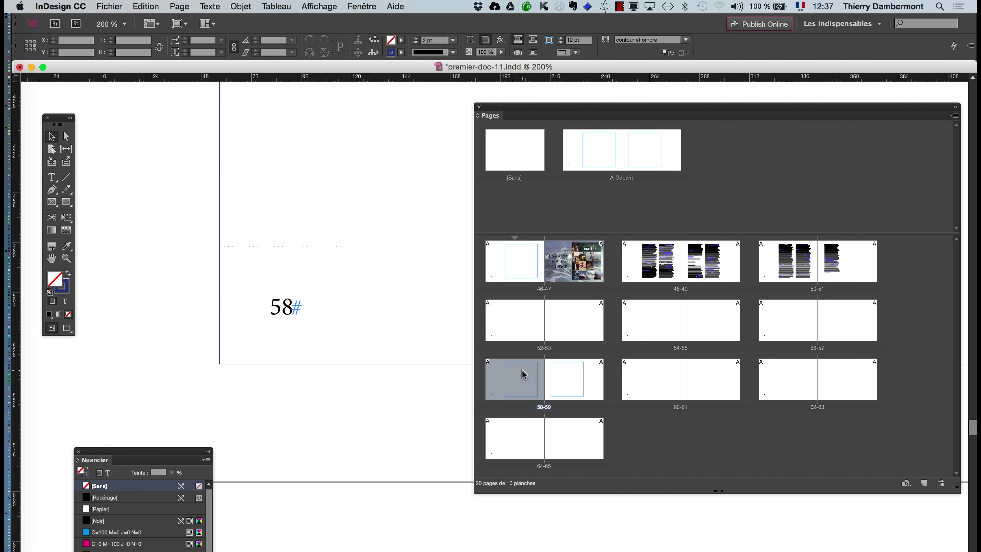
{"action": "double_click", "coordinate": [523, 440]}
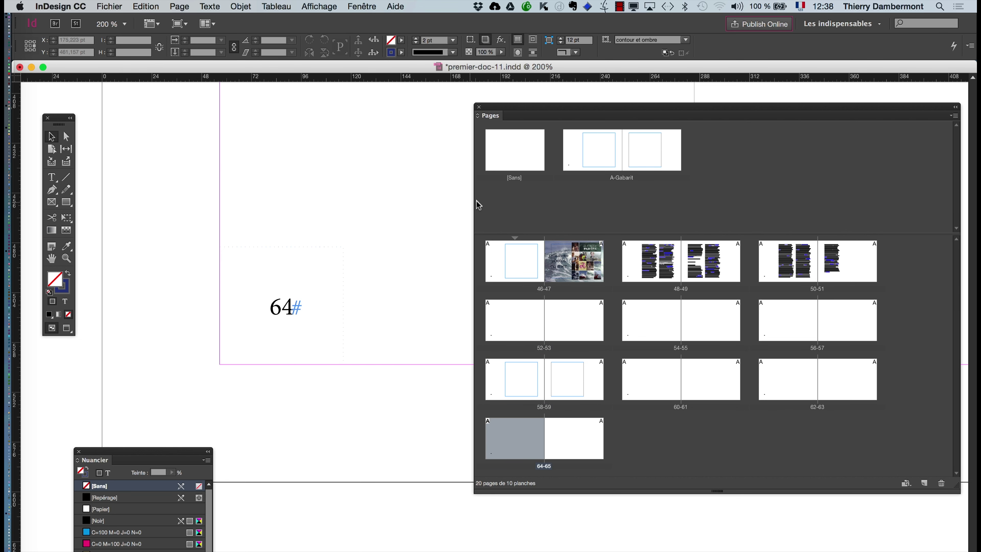
{"action": "key", "text": "super+minus"}
{"action": "key", "text": "super+minus"}
{"action": "key", "text": "super+minus"}
{"action": "key", "text": "super+minus"}
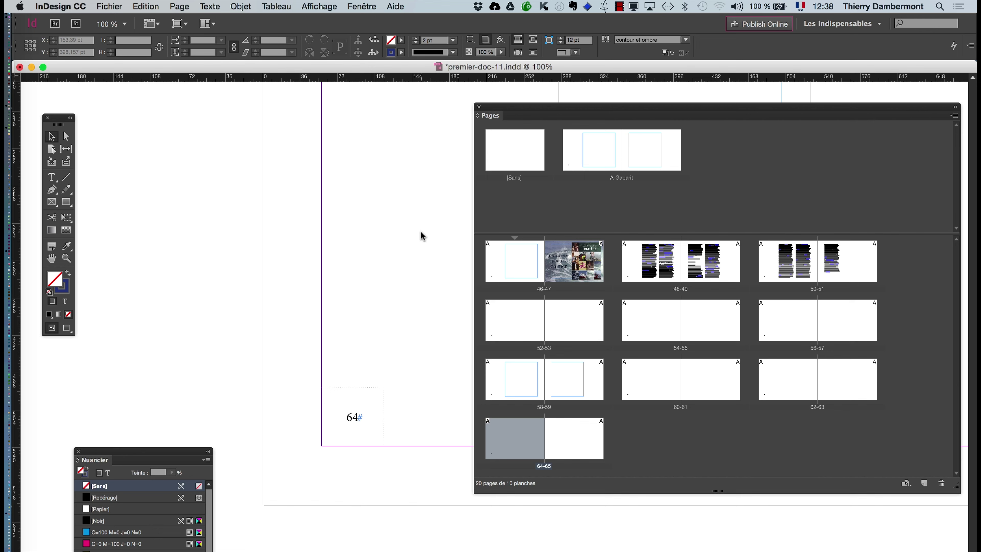
Open the A-Gabarit master spread at 50% with both facing pages in view and the Pages and Nuancier panels moved clear.
{"action": "double_click", "coordinate": [588, 160]}
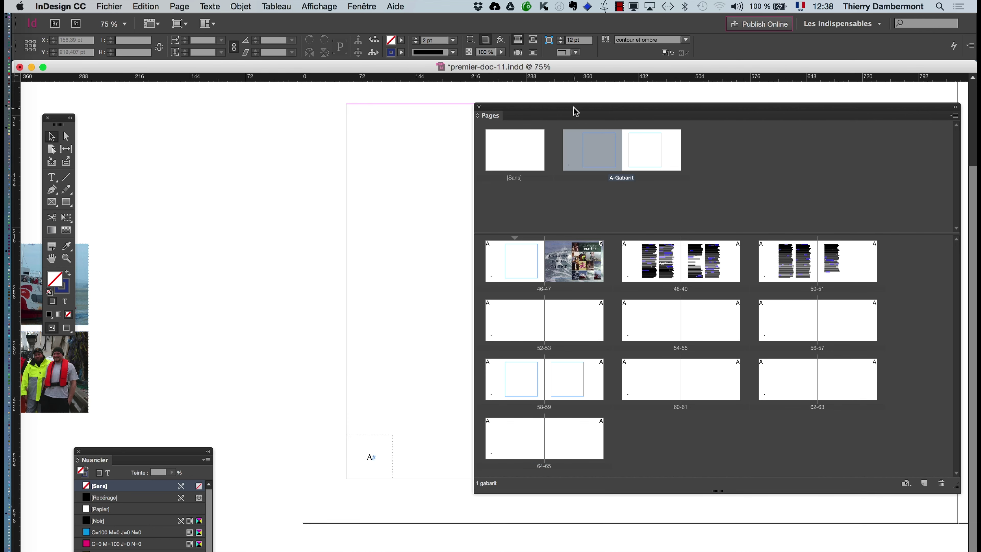
{"action": "left_click_drag", "start_coordinate": [573, 108], "coordinate": [462, 513]}
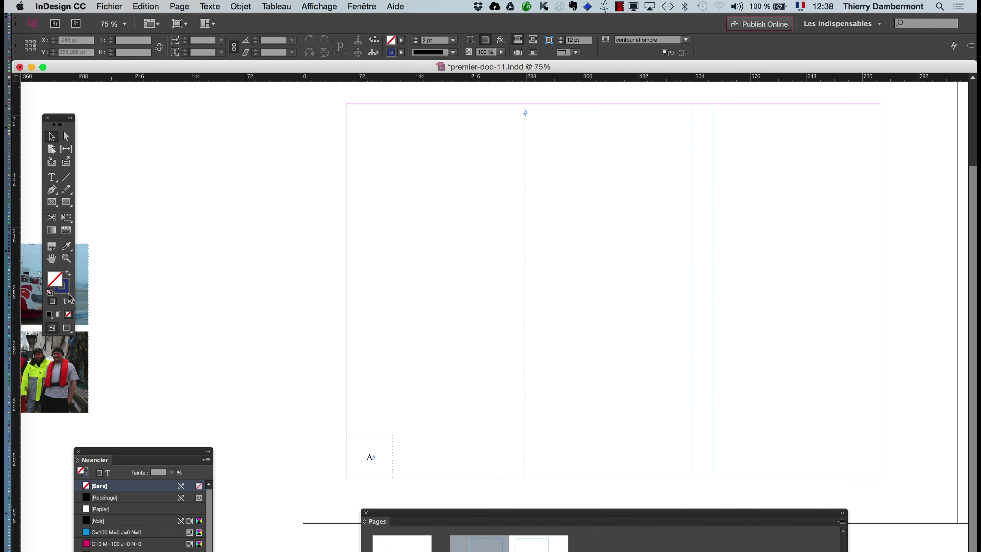
{"action": "left_click", "coordinate": [56, 256]}
{"action": "left_click_drag", "start_coordinate": [438, 335], "coordinate": [271, 236]}
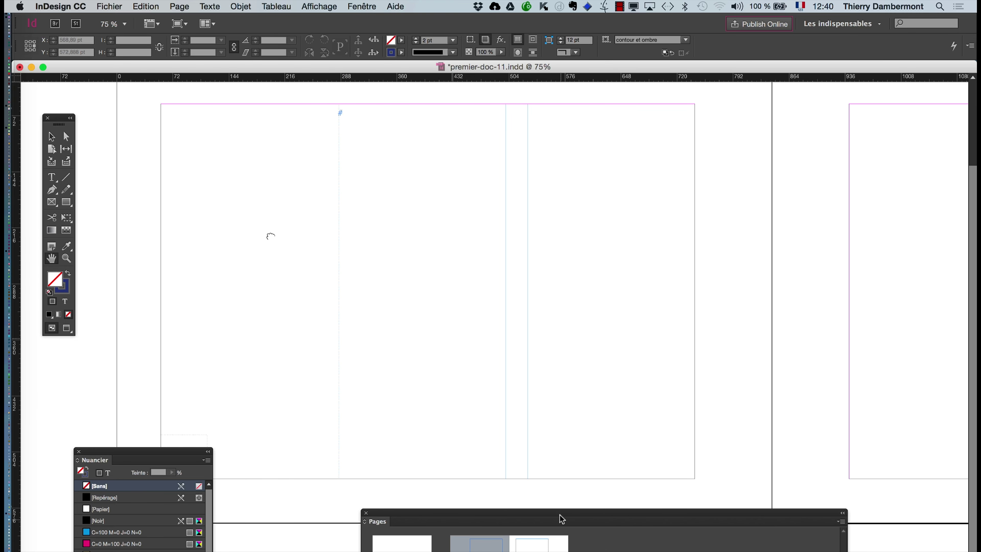
{"action": "left_click_drag", "start_coordinate": [562, 518], "coordinate": [652, 550]}
{"action": "double_click", "coordinate": [608, 275]}
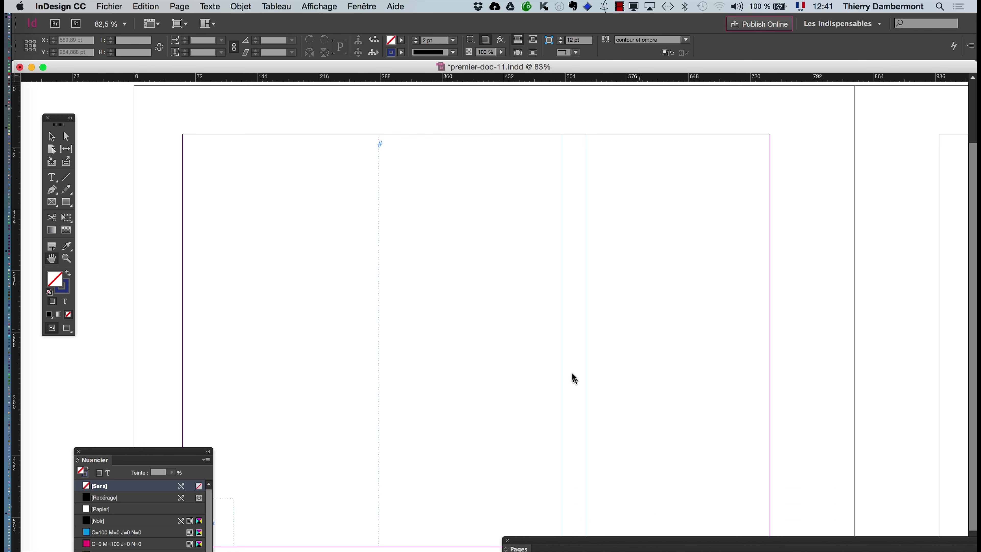
{"action": "key", "text": "super+minus"}
{"action": "key", "text": "super+minus"}
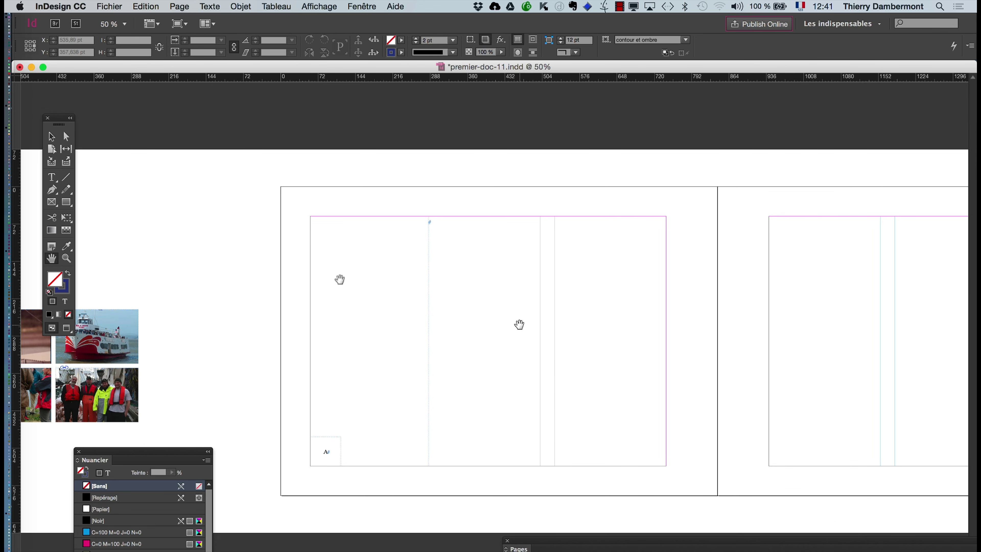
{"action": "left_click_drag", "start_coordinate": [427, 329], "coordinate": [306, 176]}
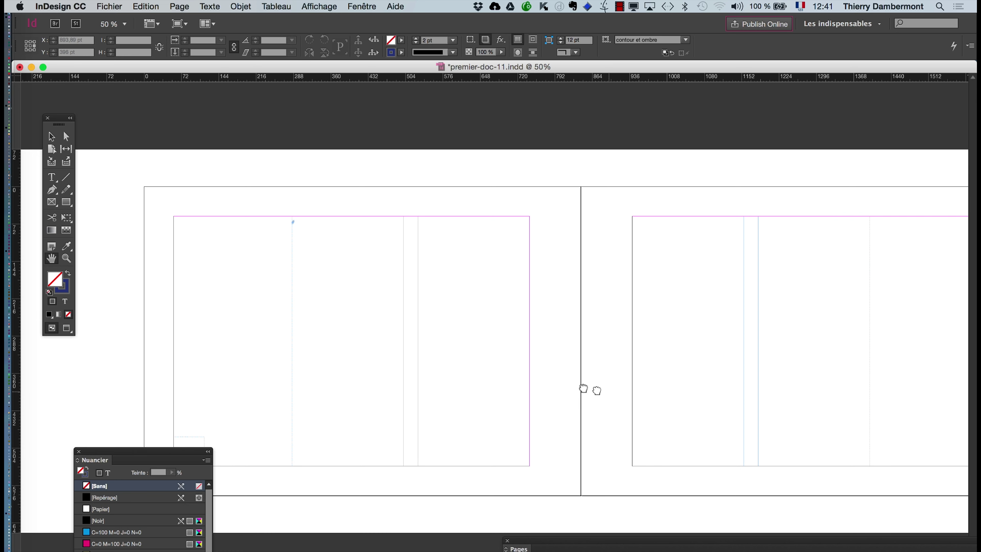
{"action": "left_click_drag", "start_coordinate": [587, 390], "coordinate": [548, 382]}
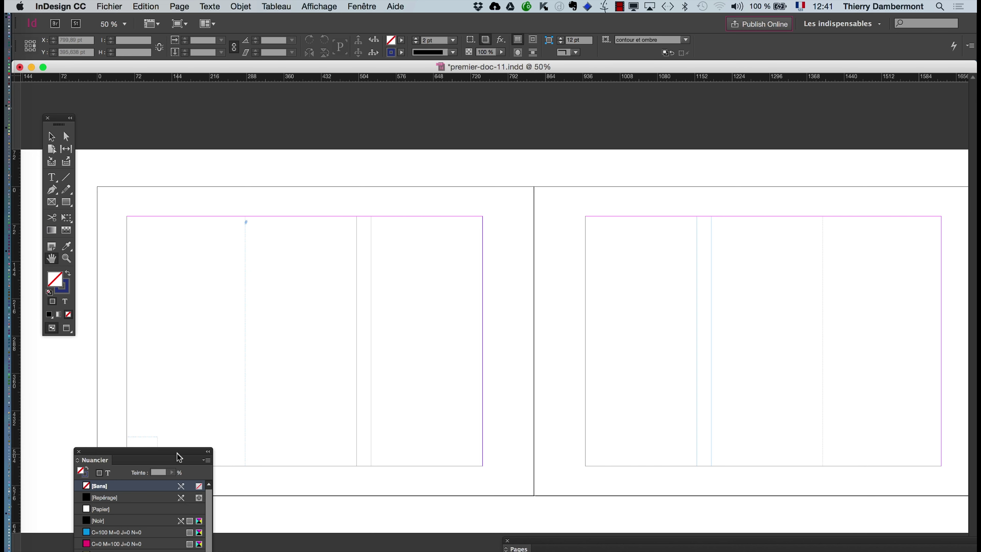
{"action": "left_click_drag", "start_coordinate": [179, 457], "coordinate": [174, 528]}
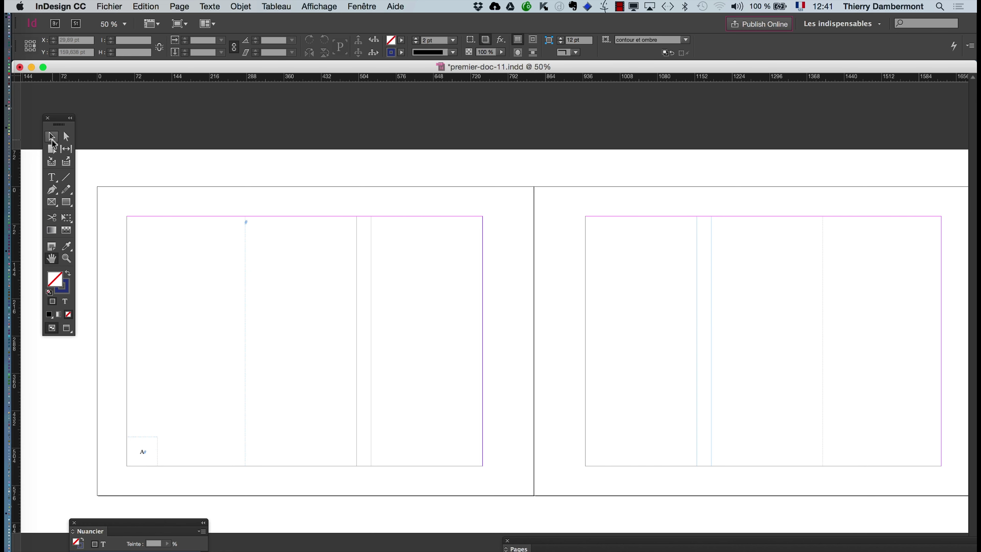
Duplicate the left master page's page number frame into the bottom outer corner of the right master page's margins.
{"action": "left_click", "coordinate": [52, 138]}
{"action": "left_click", "coordinate": [143, 449]}
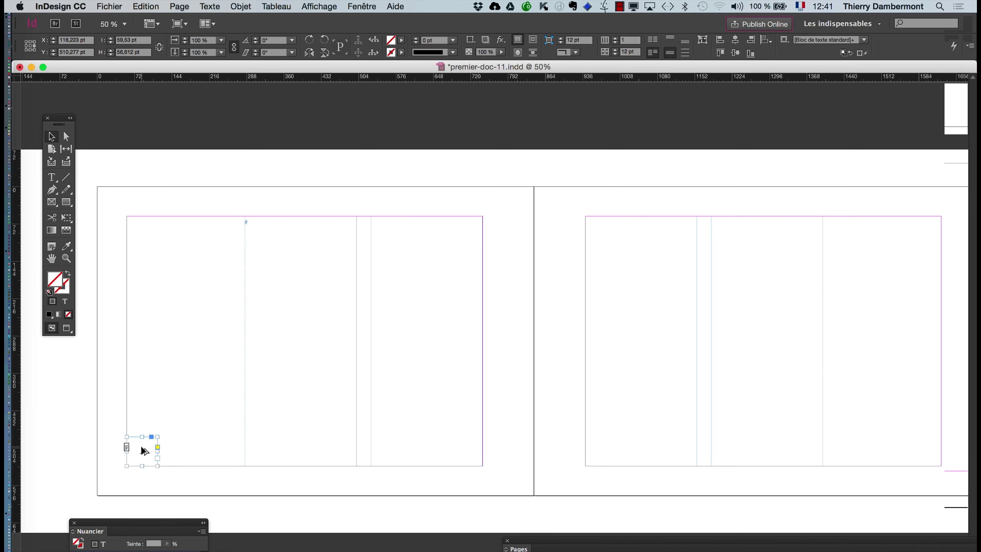
{"action": "left_click_drag", "start_coordinate": [144, 450], "coordinate": [924, 449]}
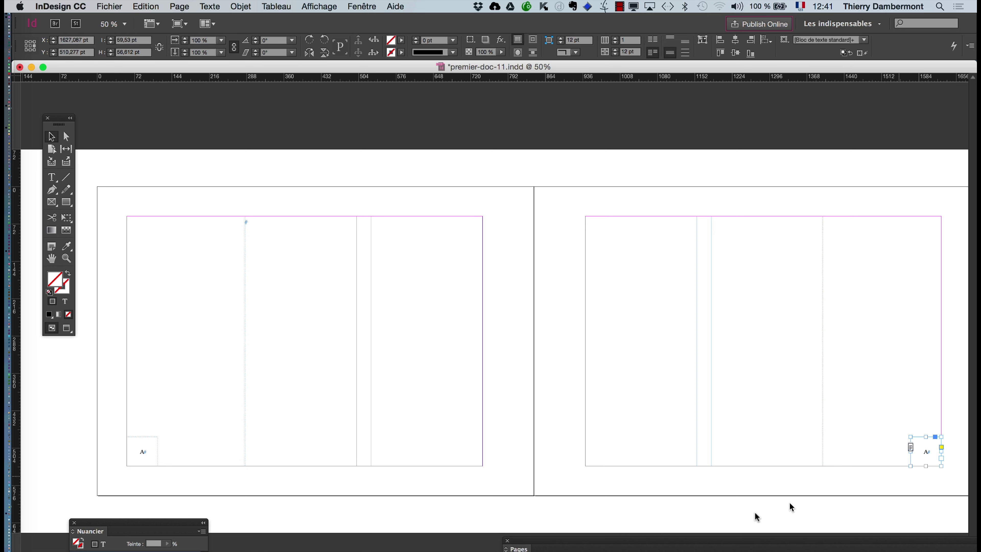
Go to page 55 and spread 48-49, and examine the page numbers on both facing pages in preview mode.
{"action": "left_click_drag", "start_coordinate": [724, 542], "coordinate": [559, 186]}
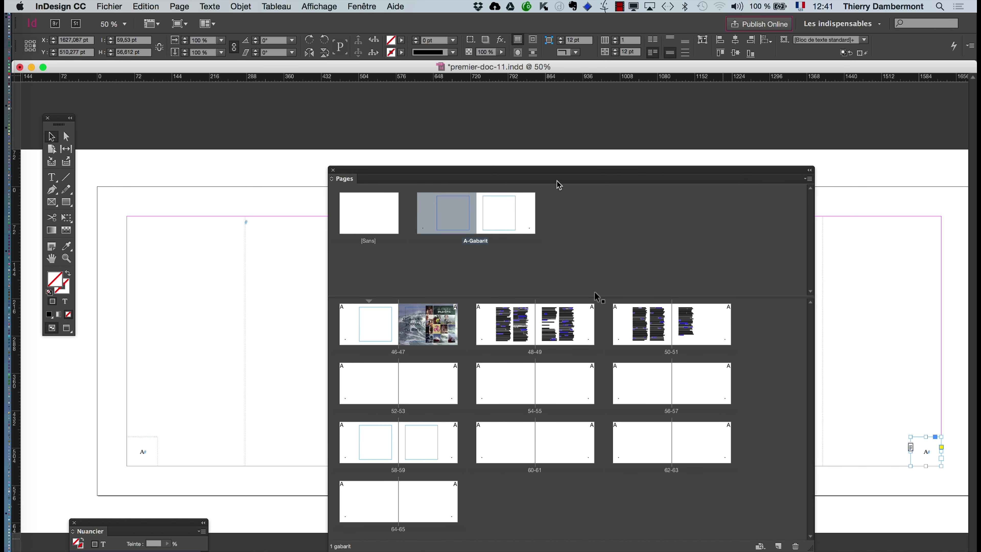
{"action": "double_click", "coordinate": [582, 391]}
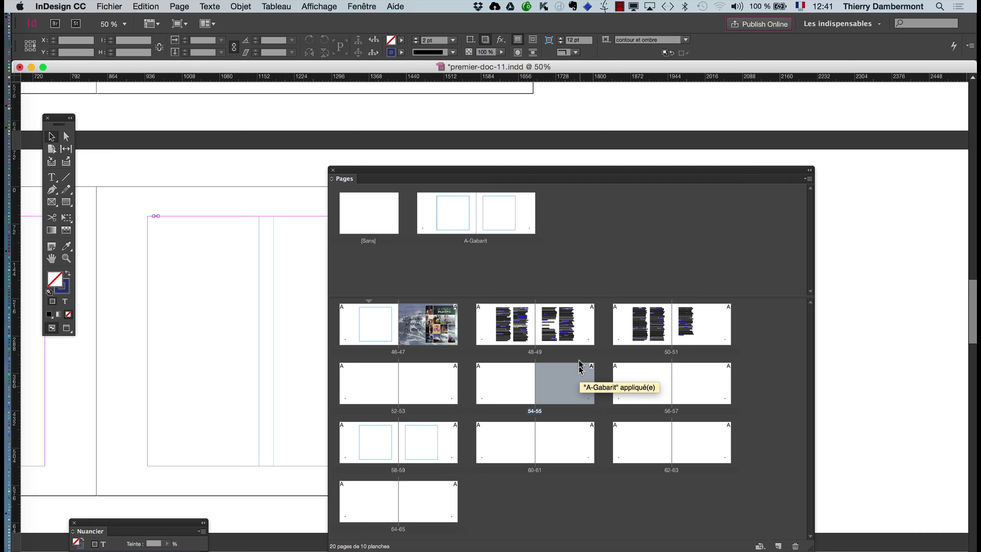
{"action": "double_click", "coordinate": [574, 338]}
{"action": "left_click_drag", "start_coordinate": [573, 175], "coordinate": [590, 532]}
{"action": "left_click", "coordinate": [51, 259]}
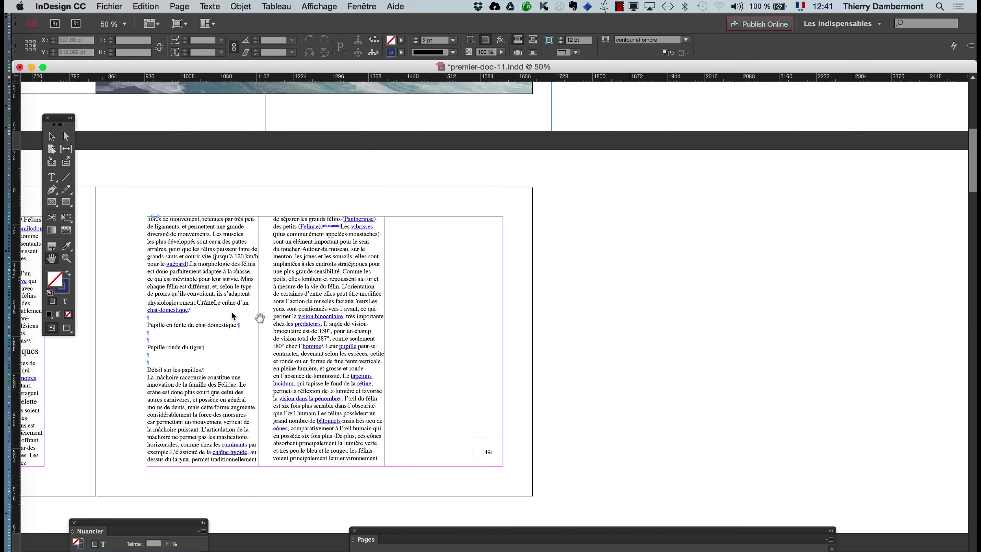
{"action": "left_click_drag", "start_coordinate": [275, 323], "coordinate": [658, 260]}
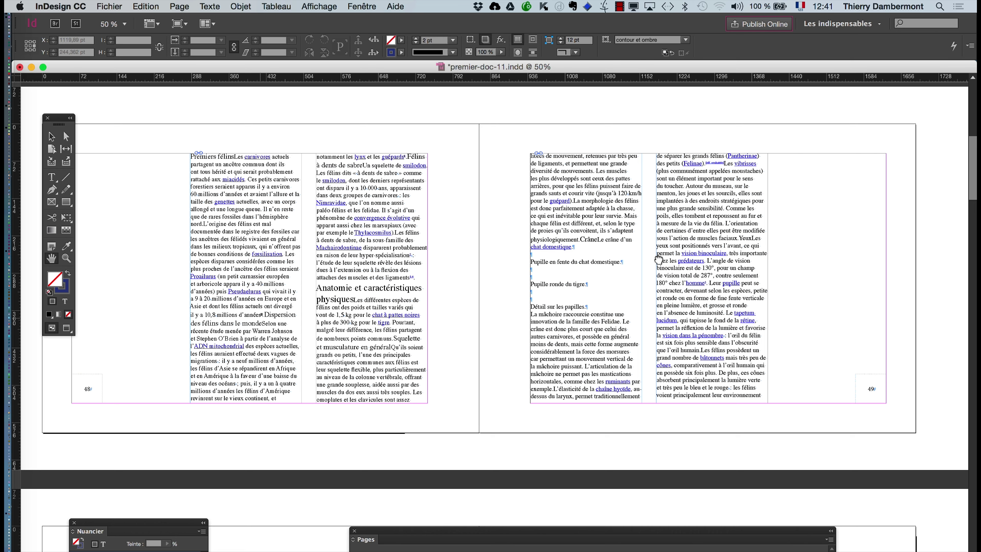
{"action": "left_click_drag", "start_coordinate": [485, 213], "coordinate": [502, 234]}
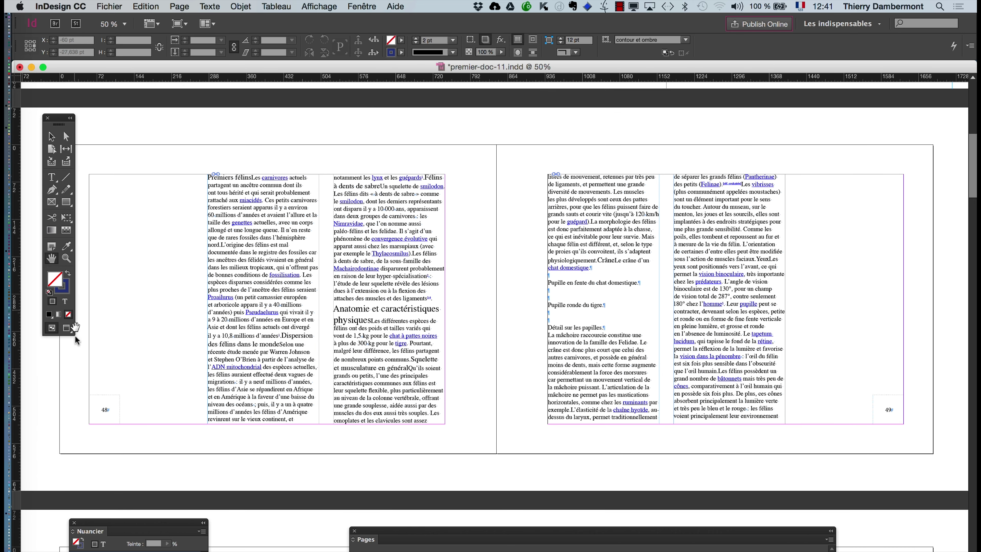
{"action": "left_click", "coordinate": [68, 332]}
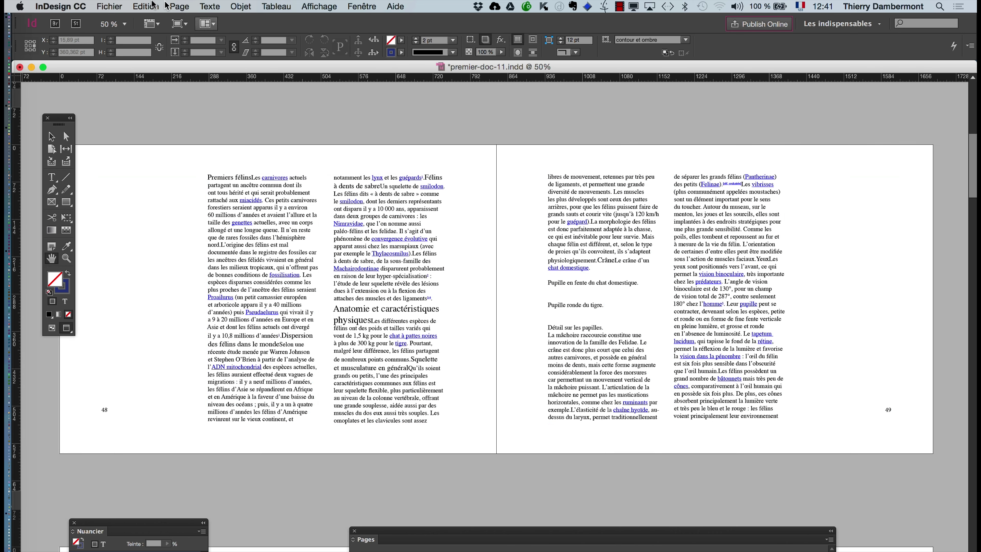
Start saving a copy of the document under a new name, editing the number at the end of premier-doc-11.
{"action": "left_click", "coordinate": [119, 7]}
{"action": "left_click", "coordinate": [144, 97]}
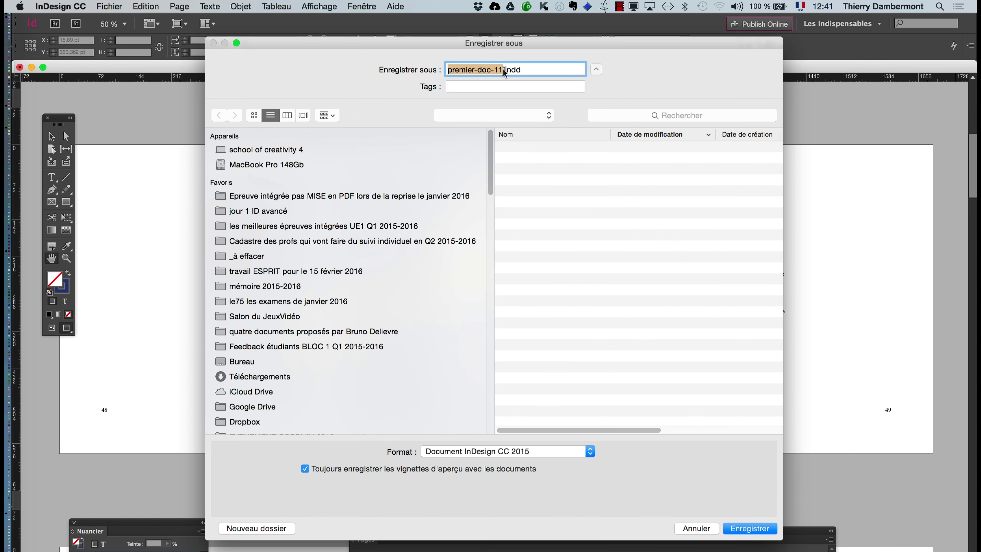
{"action": "left_click", "coordinate": [501, 71]}
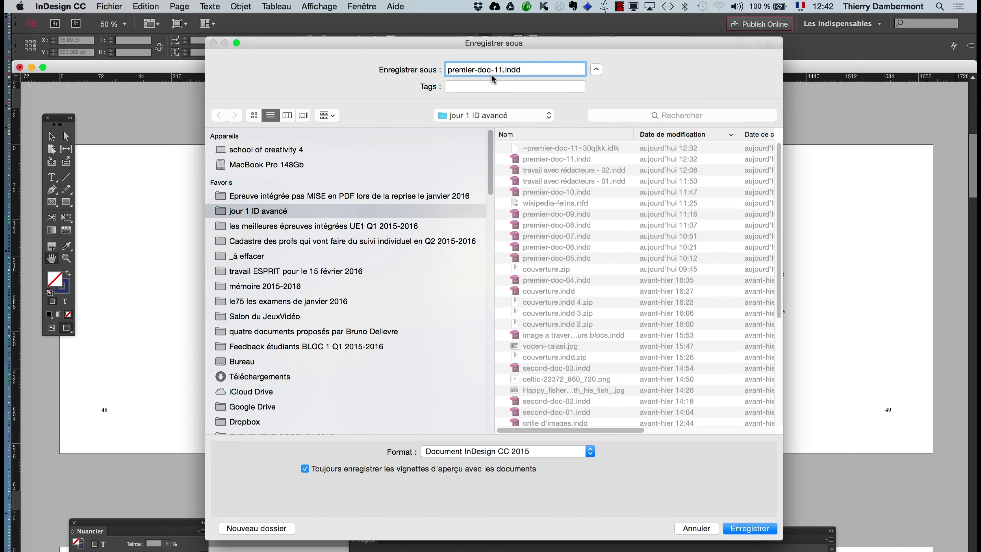